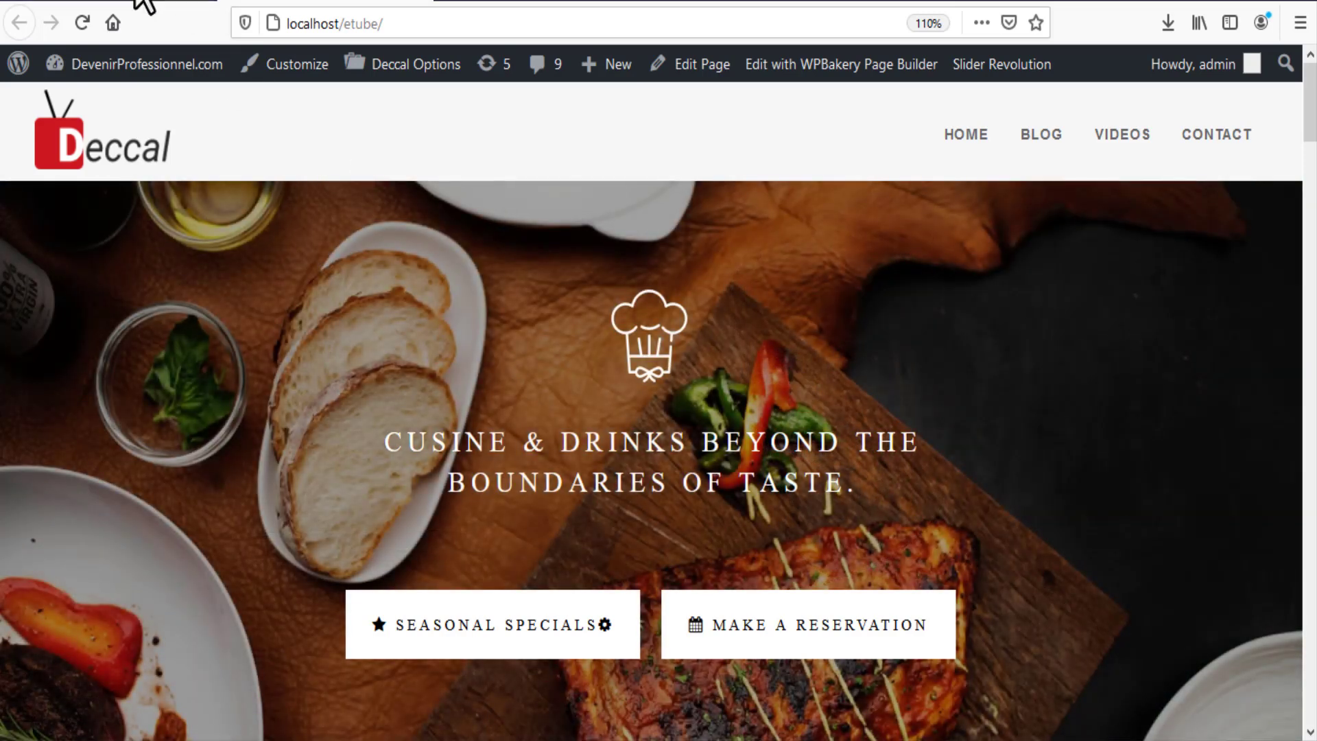
Open the WordPress admin dashboard at localhost/etube/wp-admin/ from the Slider Revolution page.
{"action": "left_click", "coordinate": [144, 3]}
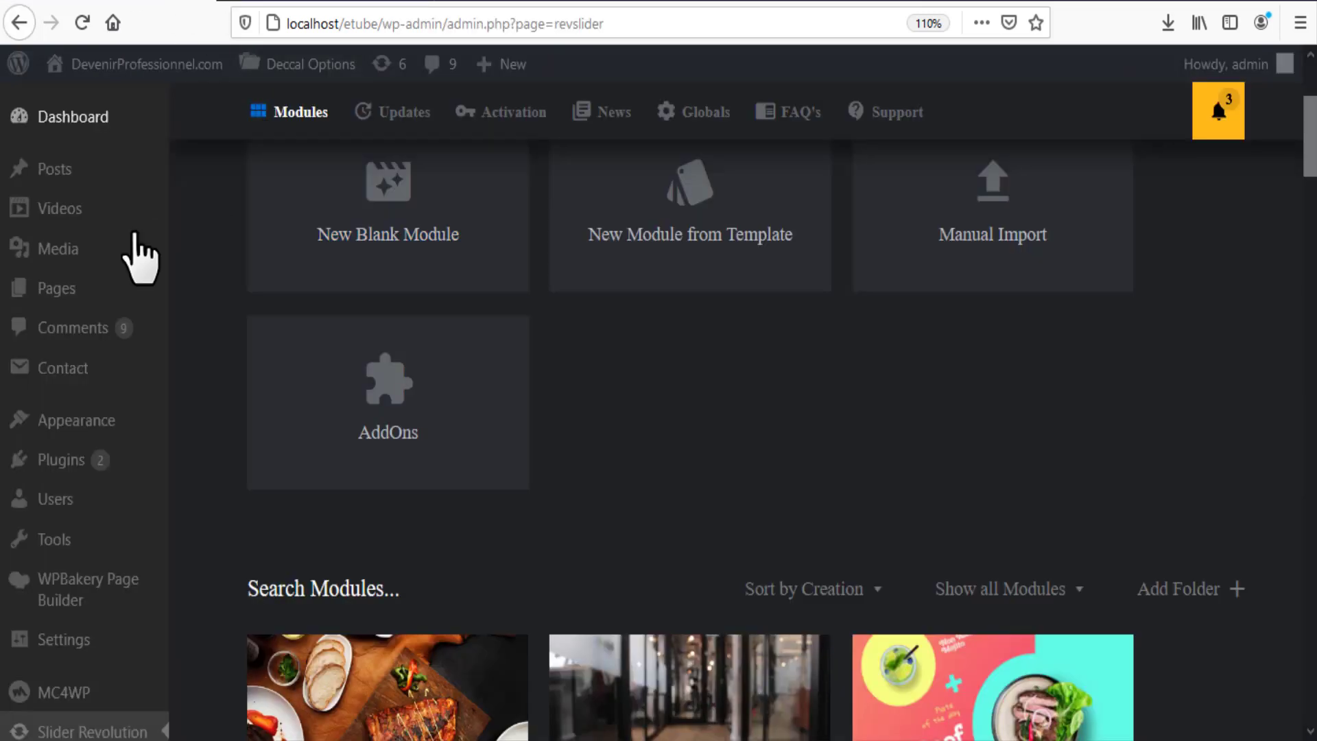
{"action": "mouse_move", "coordinate": [31, 81]}
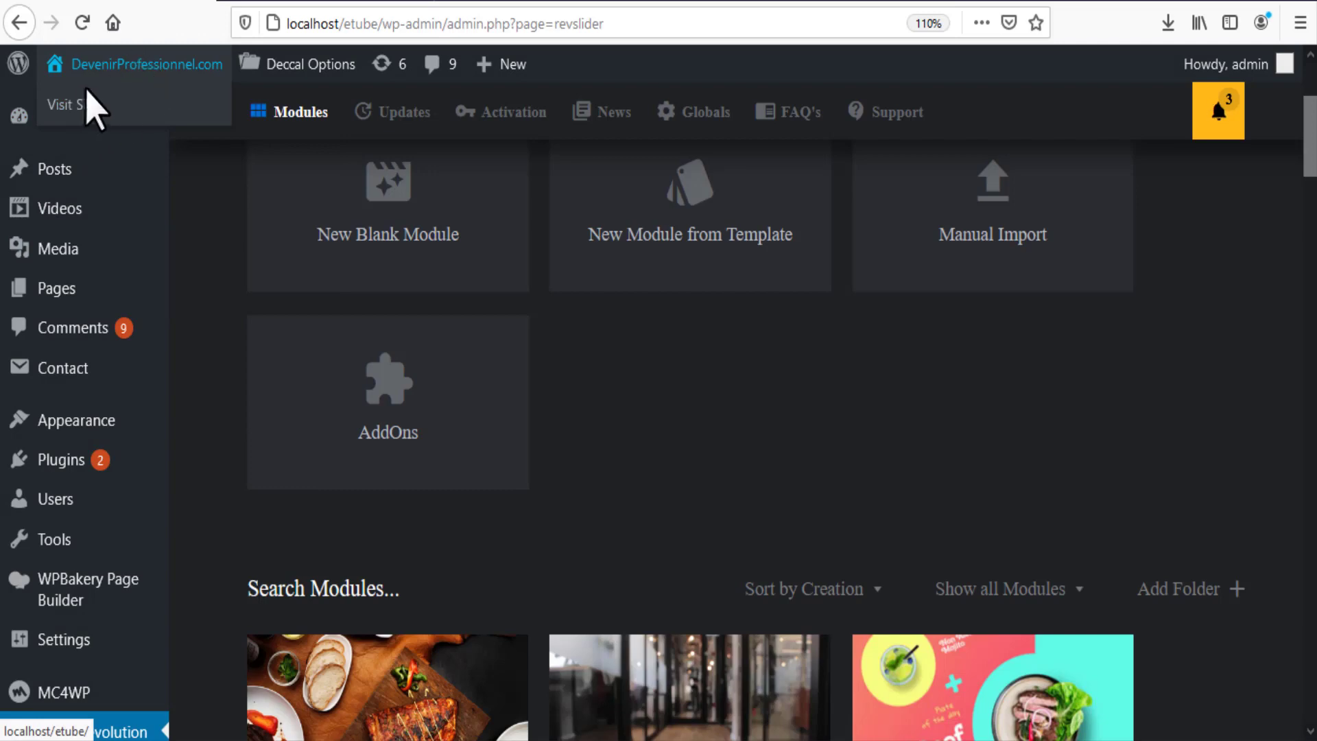
{"action": "left_click", "coordinate": [447, 24]}
{"action": "key", "text": "shift+End"}
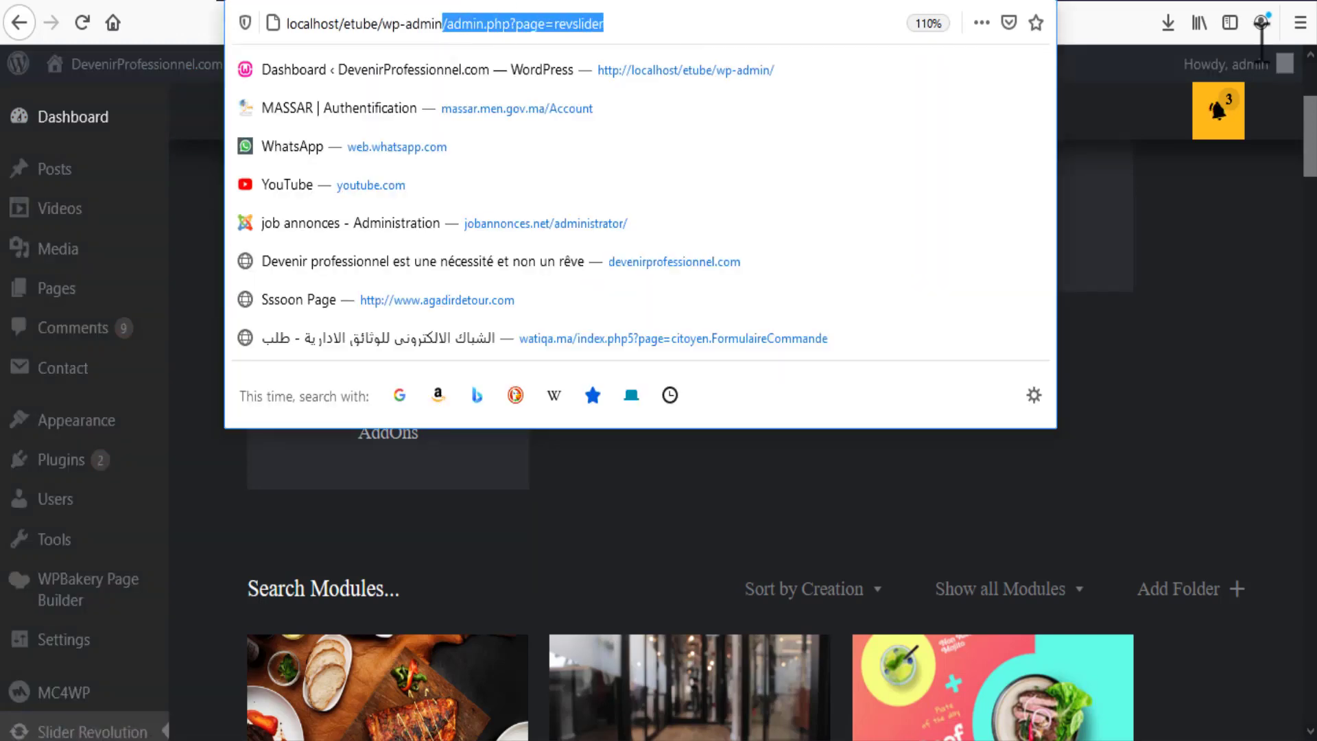
{"action": "key", "text": "Delete"}
{"action": "key", "text": "Return"}
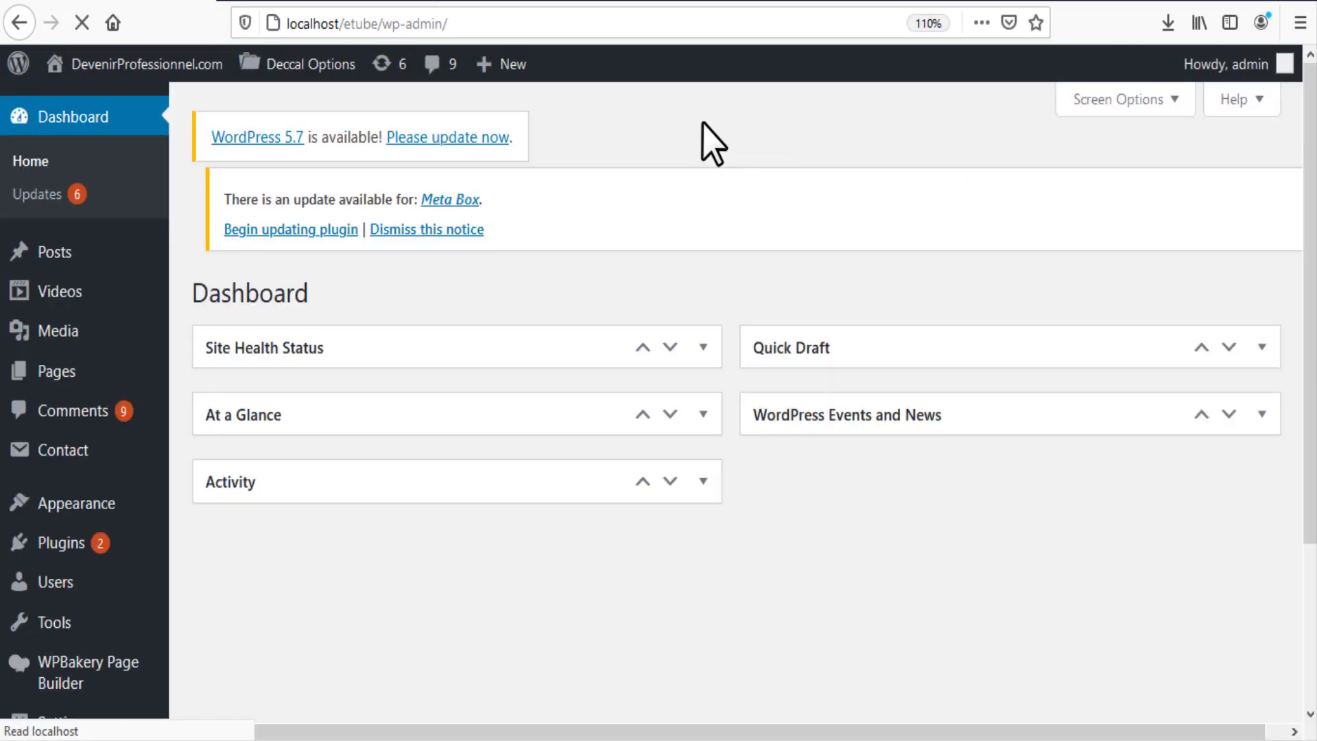
Open the plugin upload form on the Add Plugins page and browse for a plugin zip file.
{"action": "scroll", "coordinate": [110, 552], "scroll_direction": "down", "scroll_amount": 2}
{"action": "scroll", "coordinate": [113, 549], "scroll_direction": "down", "scroll_amount": 1}
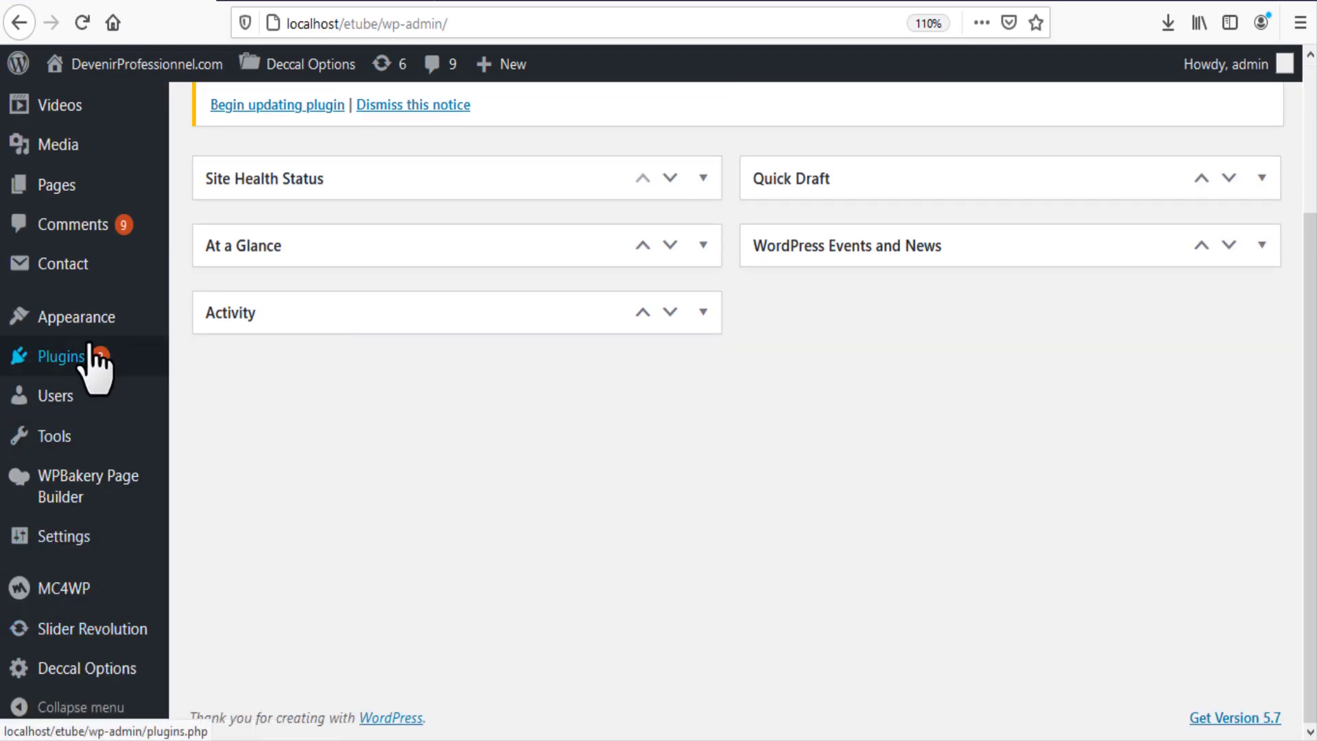
{"action": "mouse_move", "coordinate": [94, 365]}
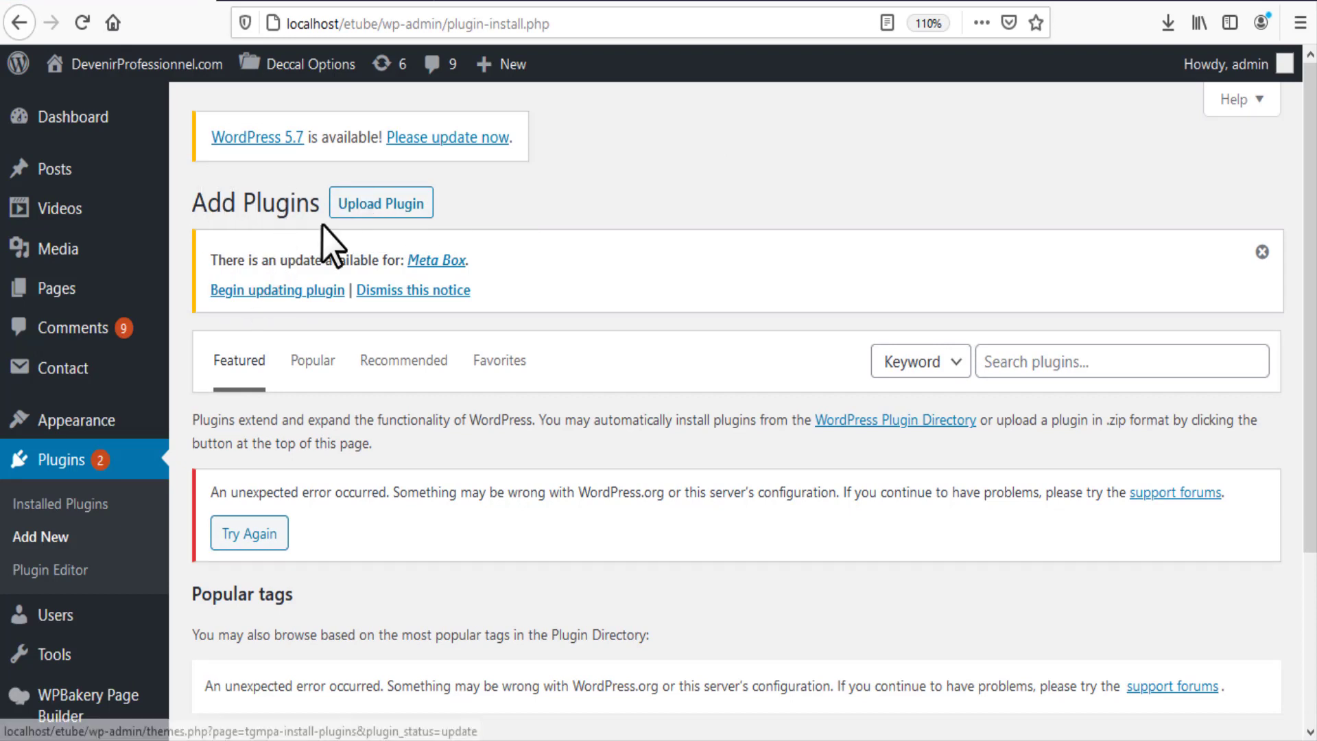
{"action": "left_click", "coordinate": [399, 205]}
{"action": "left_click", "coordinate": [594, 523]}
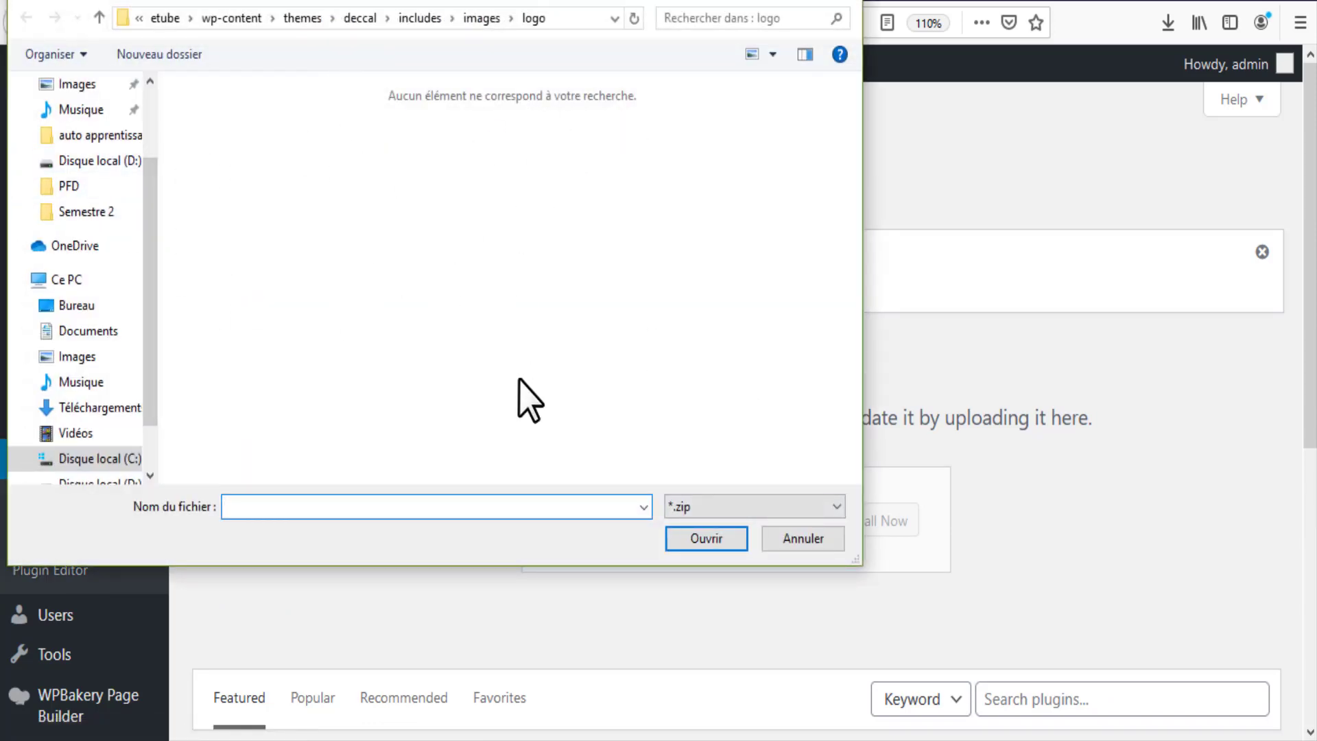
{"action": "left_click", "coordinate": [816, 540]}
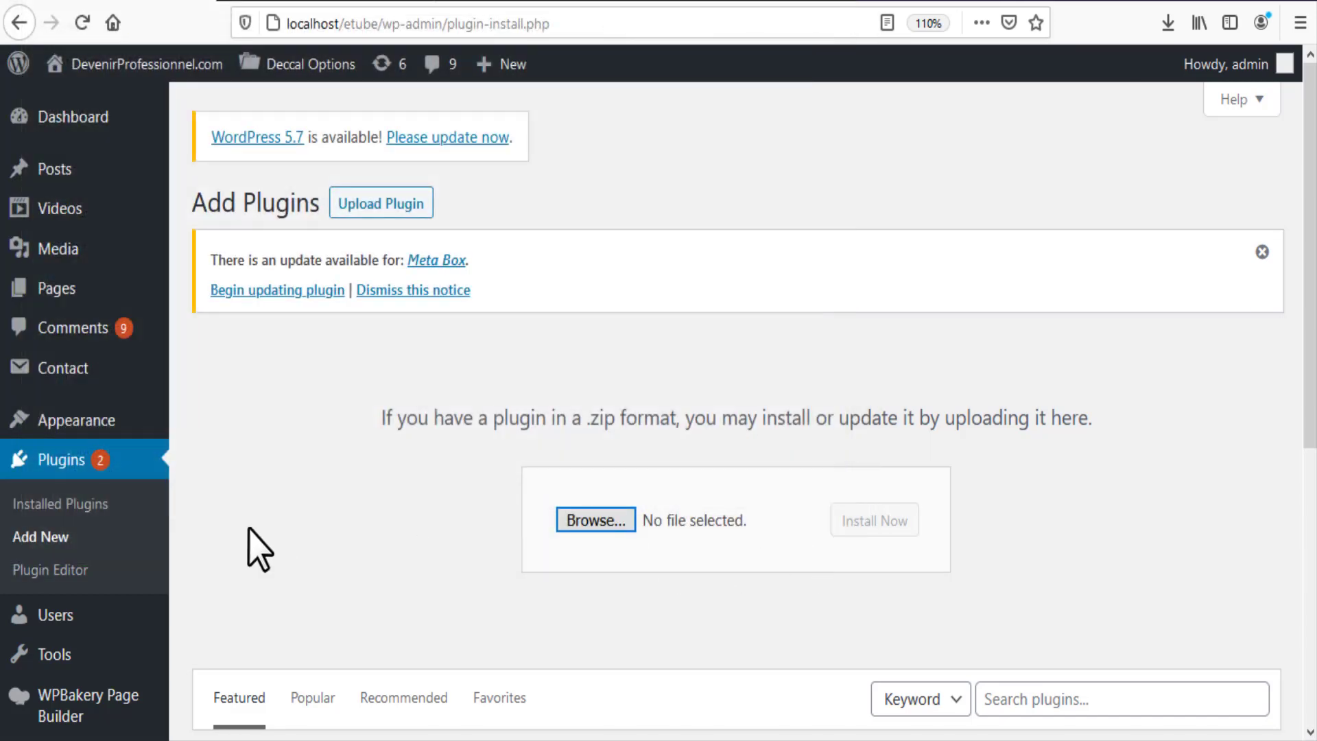
Examine the Slider Revolution overview with its creation options and existing modules, and the slider on the site's homepage.
{"action": "scroll", "coordinate": [211, 485], "scroll_direction": "down", "scroll_amount": 5}
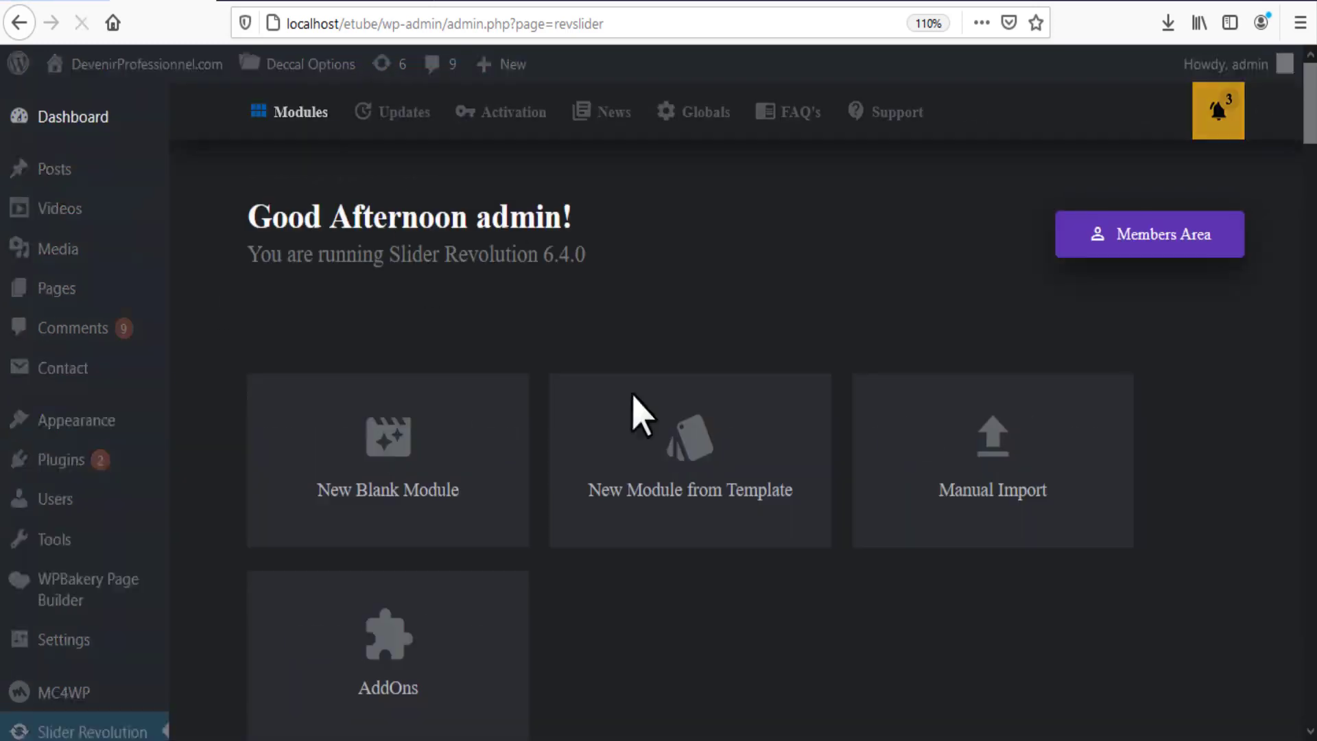
{"action": "scroll", "coordinate": [671, 458], "scroll_direction": "down", "scroll_amount": 4}
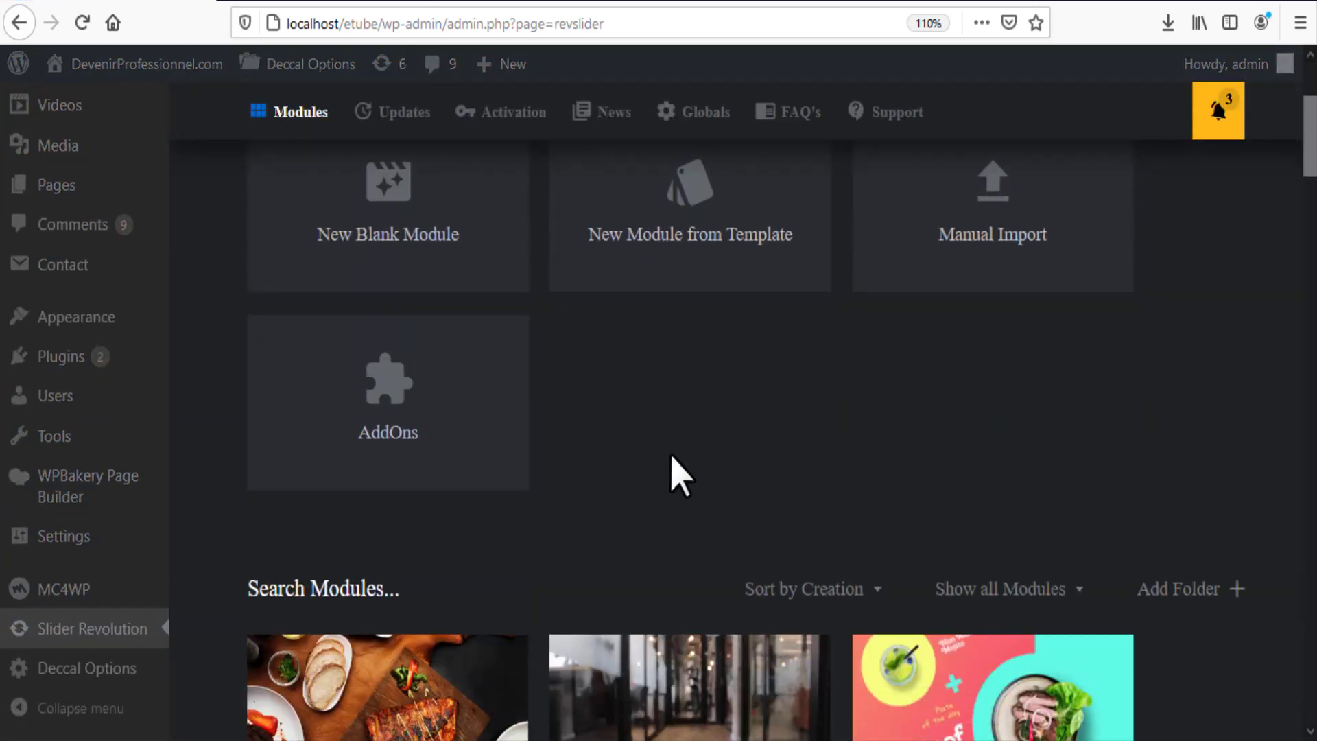
{"action": "scroll", "coordinate": [679, 473], "scroll_direction": "up", "scroll_amount": 4}
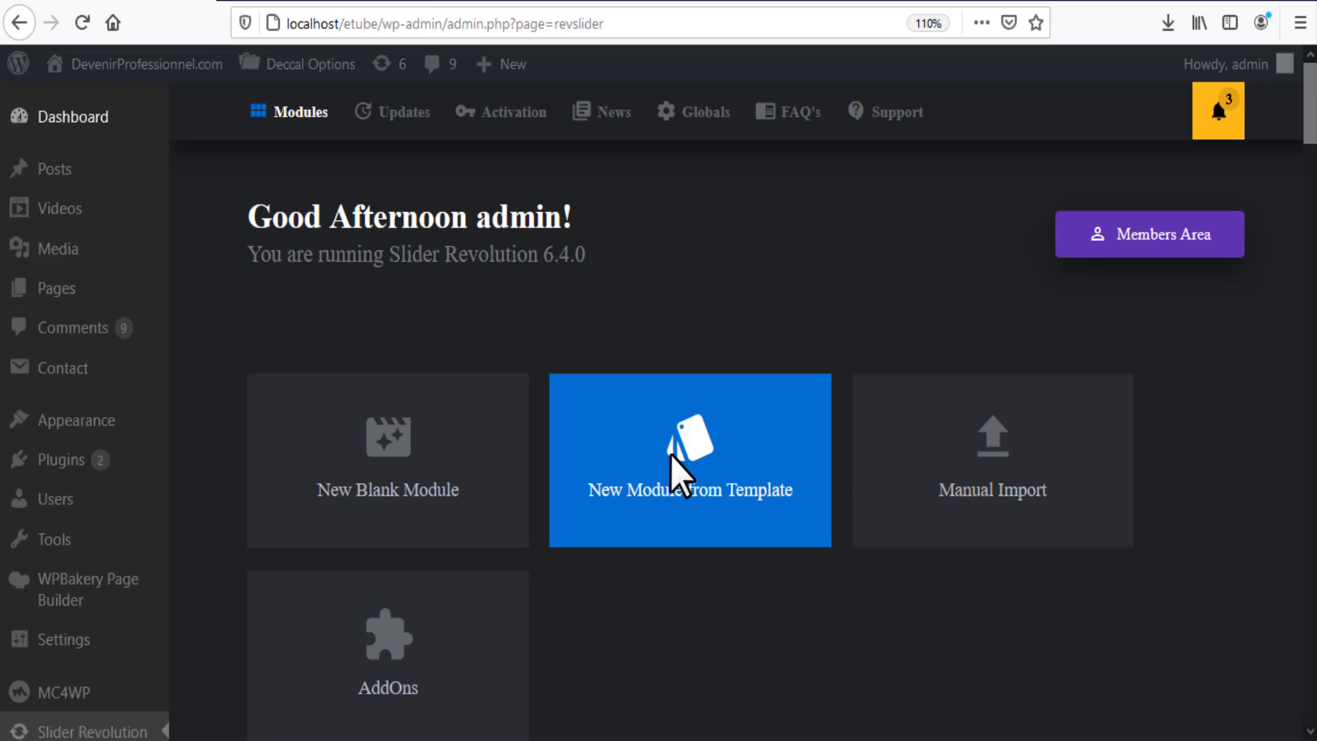
{"action": "scroll", "coordinate": [685, 459], "scroll_direction": "down", "scroll_amount": 6}
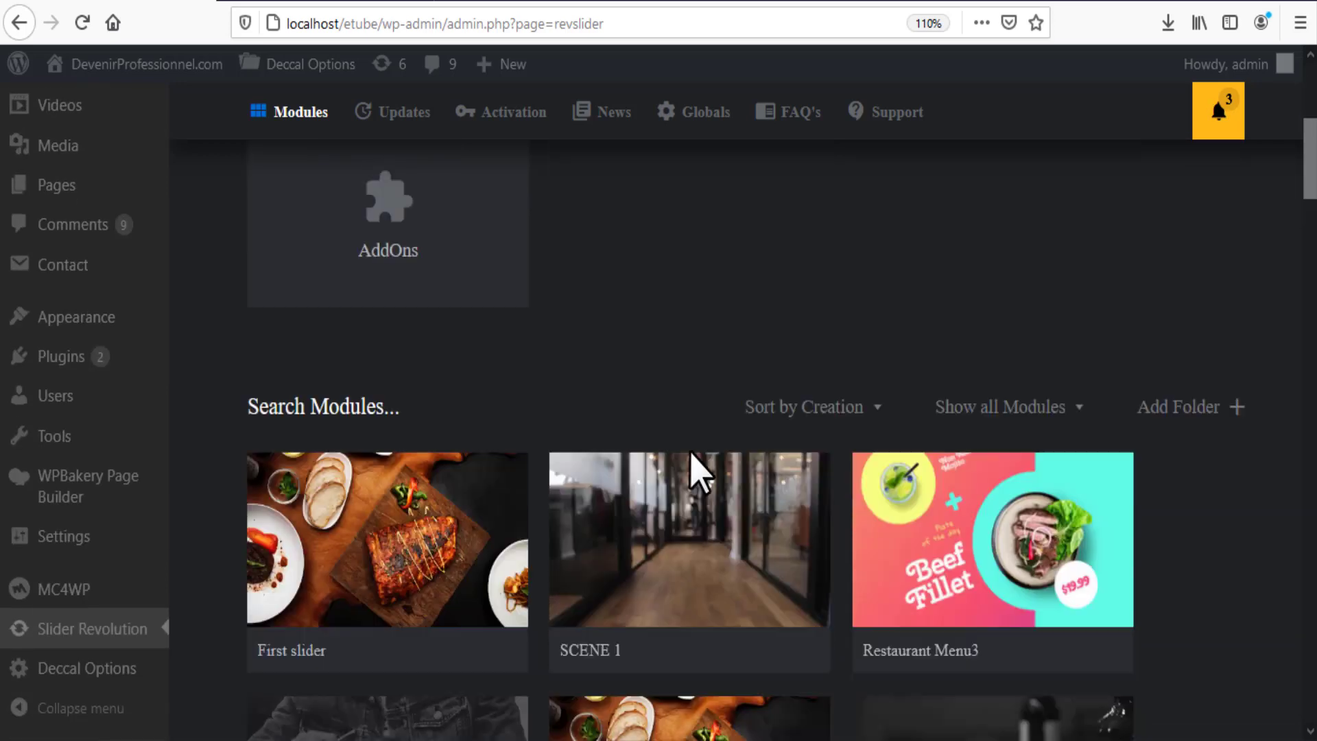
{"action": "scroll", "coordinate": [698, 460], "scroll_direction": "up", "scroll_amount": 4}
{"action": "left_click", "coordinate": [334, 3]}
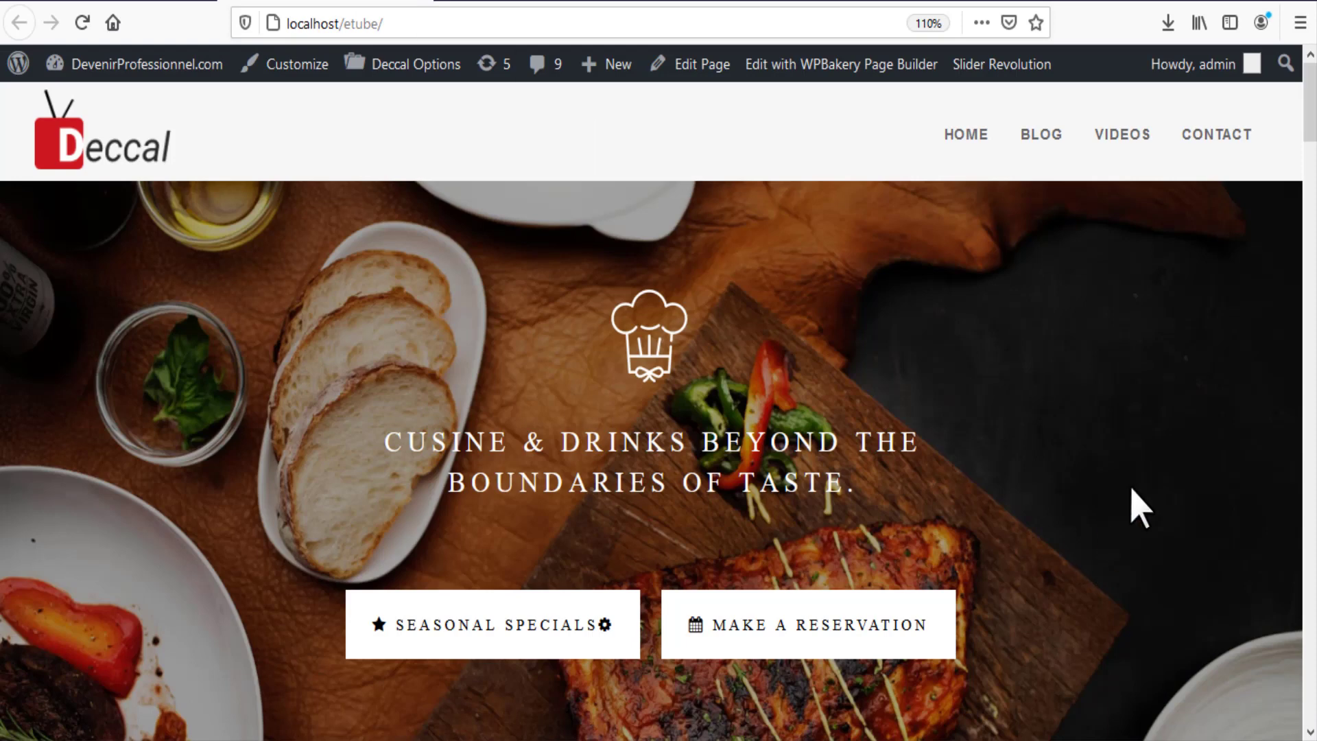
{"action": "left_click", "coordinate": [1310, 168]}
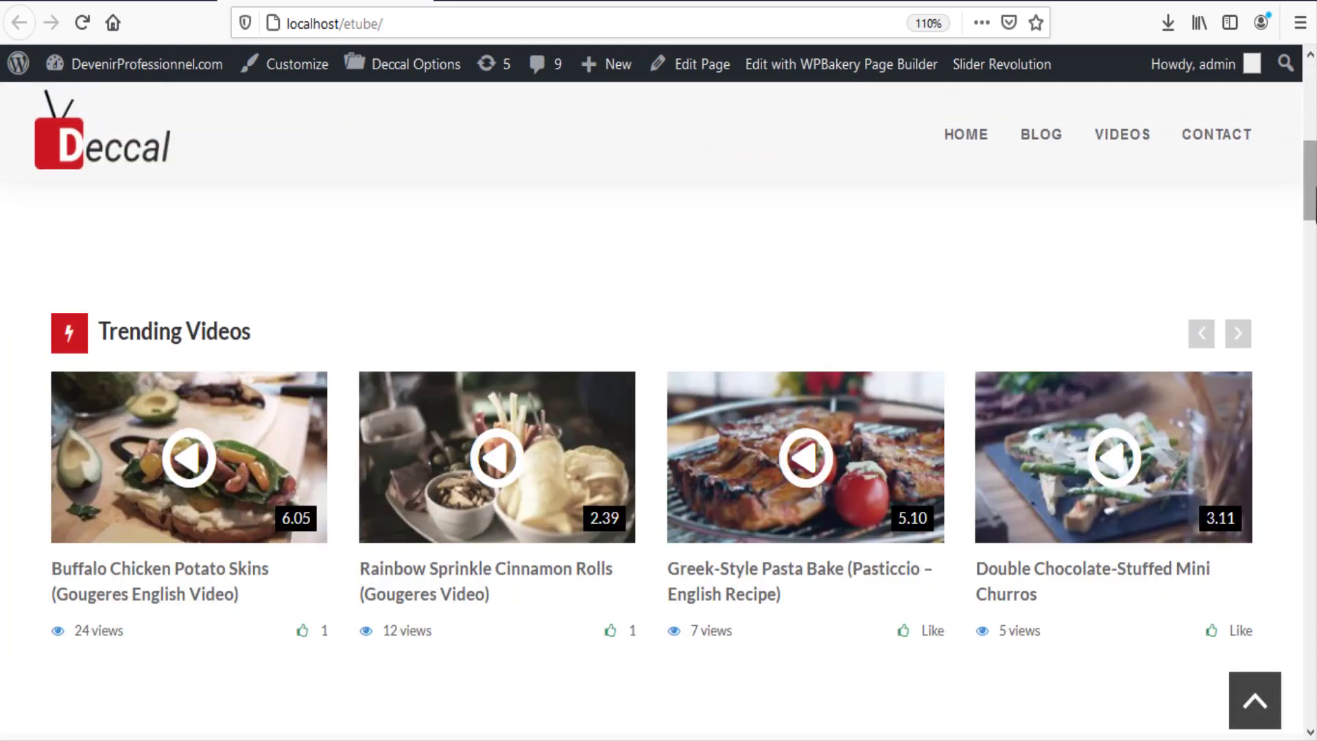
{"action": "scroll", "coordinate": [1307, 147], "scroll_direction": "up", "scroll_amount": 6}
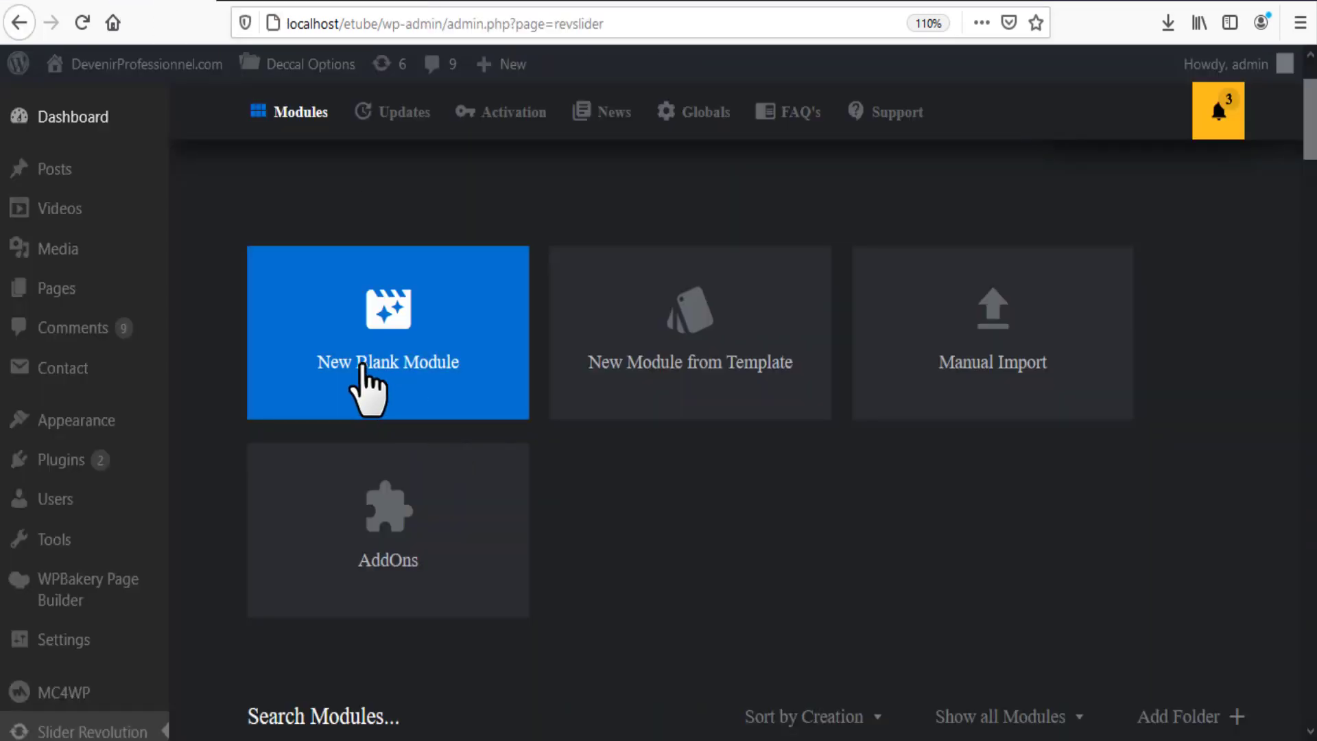
Start a new blank module with the creation guide and keep Slider as the module type.
{"action": "left_click", "coordinate": [404, 372]}
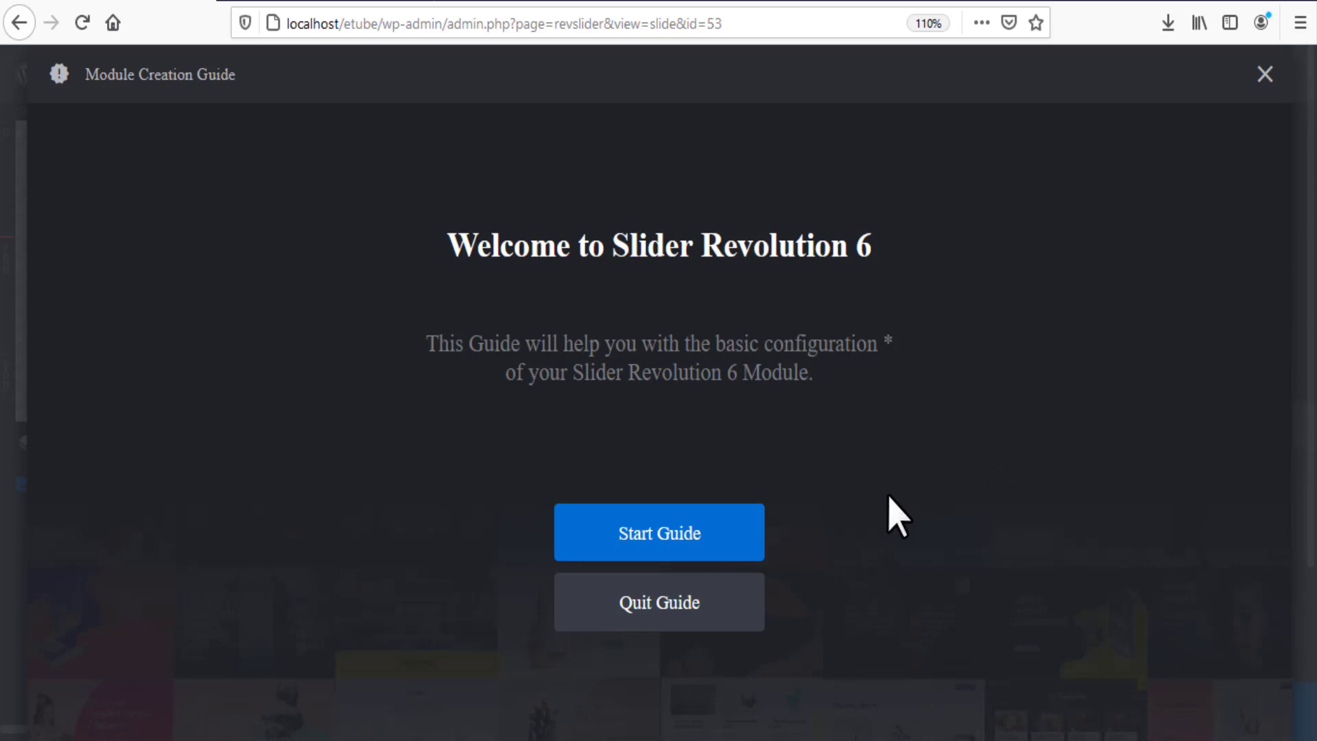
{"action": "left_click", "coordinate": [701, 542]}
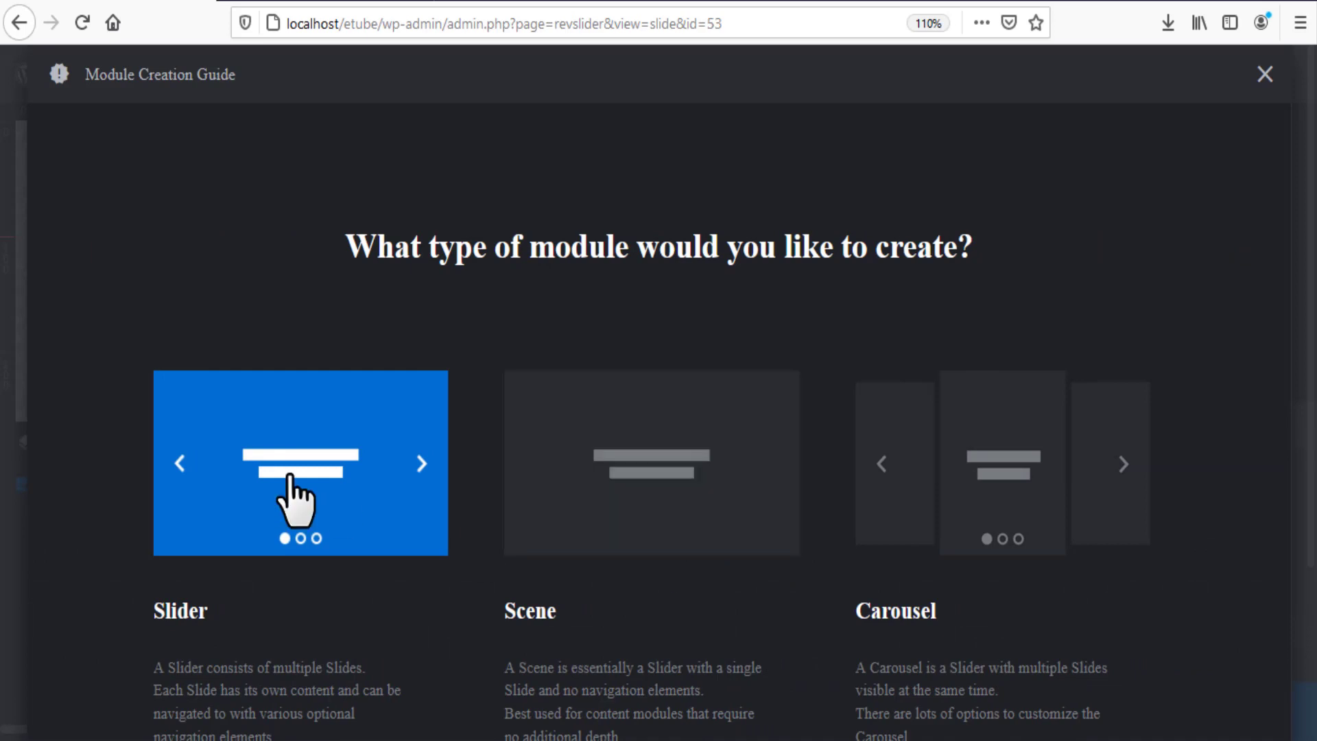
{"action": "scroll", "coordinate": [727, 645], "scroll_direction": "down", "scroll_amount": 1}
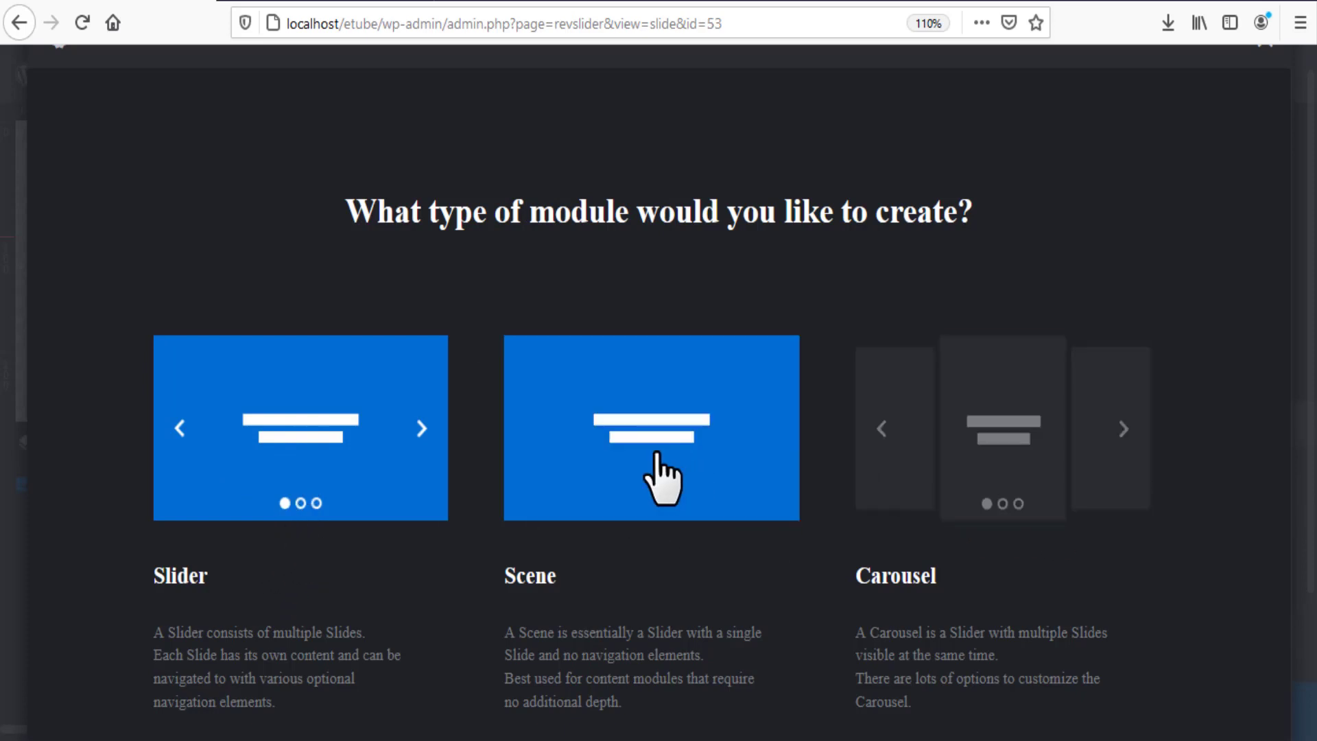
{"action": "scroll", "coordinate": [960, 603], "scroll_direction": "down", "scroll_amount": 3}
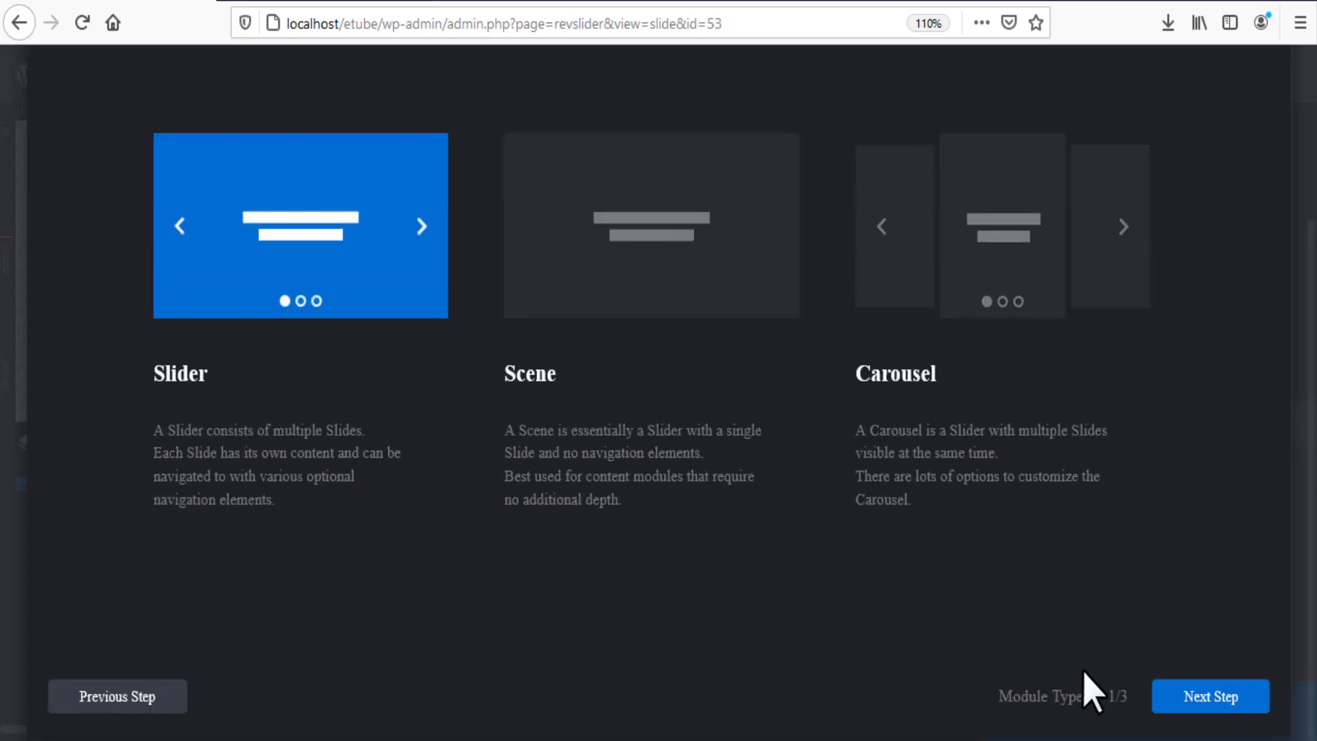
{"action": "left_click", "coordinate": [1200, 699]}
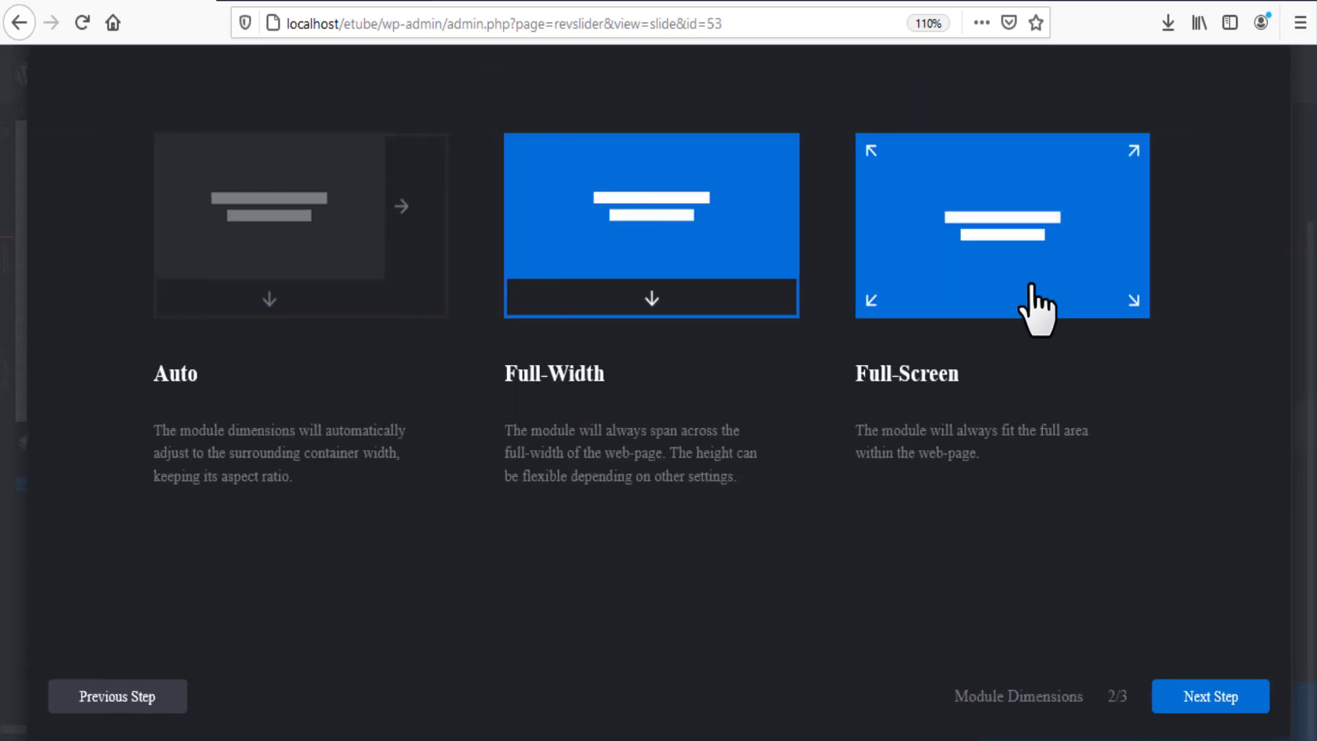
Choose Full-Screen dimensions and Intelligent Inheriting responsiveness for the module, and continue to the editor.
{"action": "left_click", "coordinate": [1029, 303]}
{"action": "left_click", "coordinate": [1226, 708]}
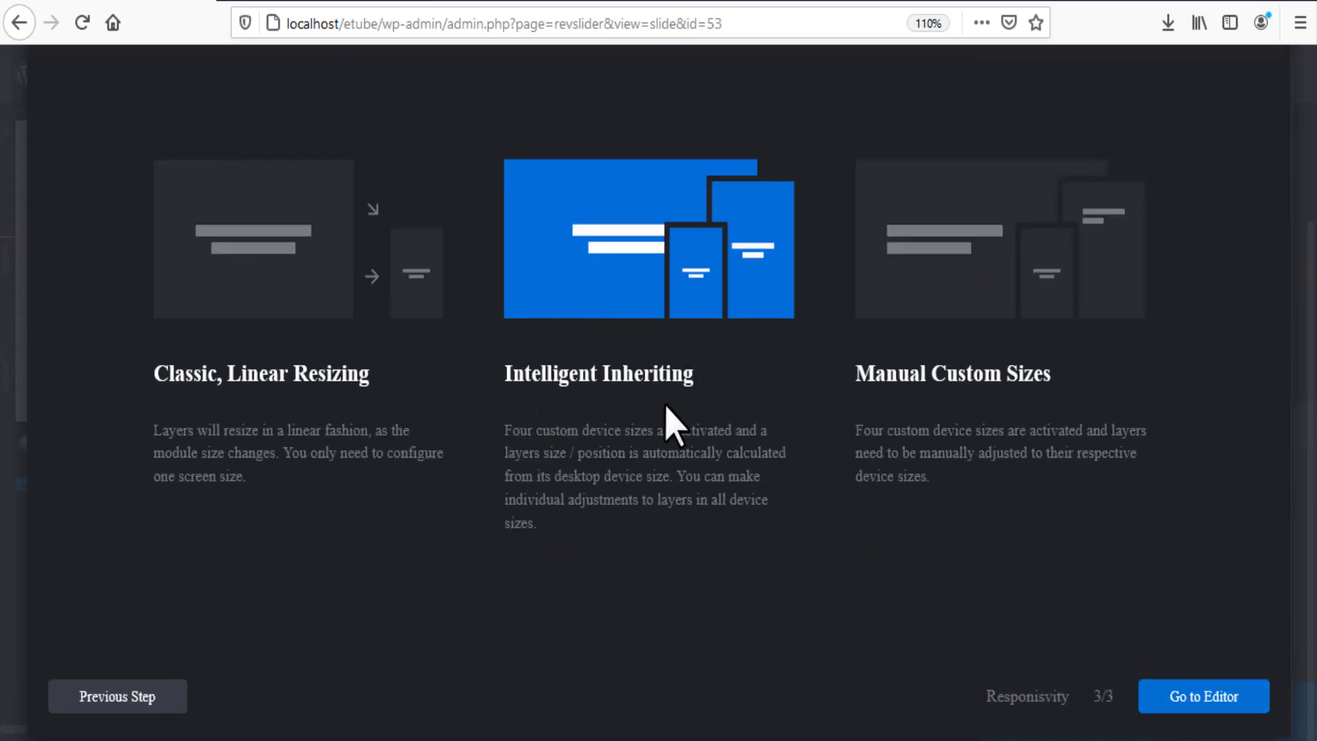
{"action": "left_click", "coordinate": [1170, 706]}
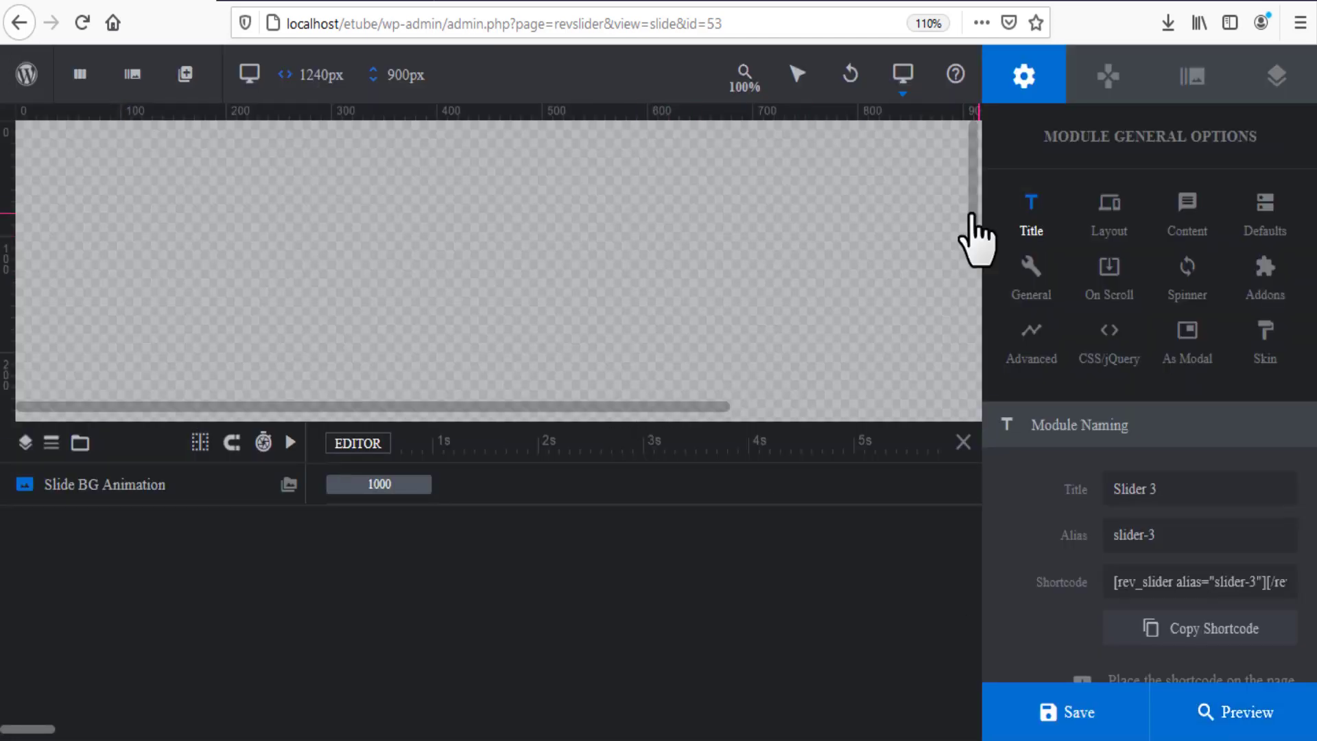
Look over the full extent of the empty slide canvas and the navigation, slide and layer options.
{"action": "left_click_drag", "start_coordinate": [970, 236], "coordinate": [976, 403]}
{"action": "left_click_drag", "start_coordinate": [630, 407], "coordinate": [882, 408]}
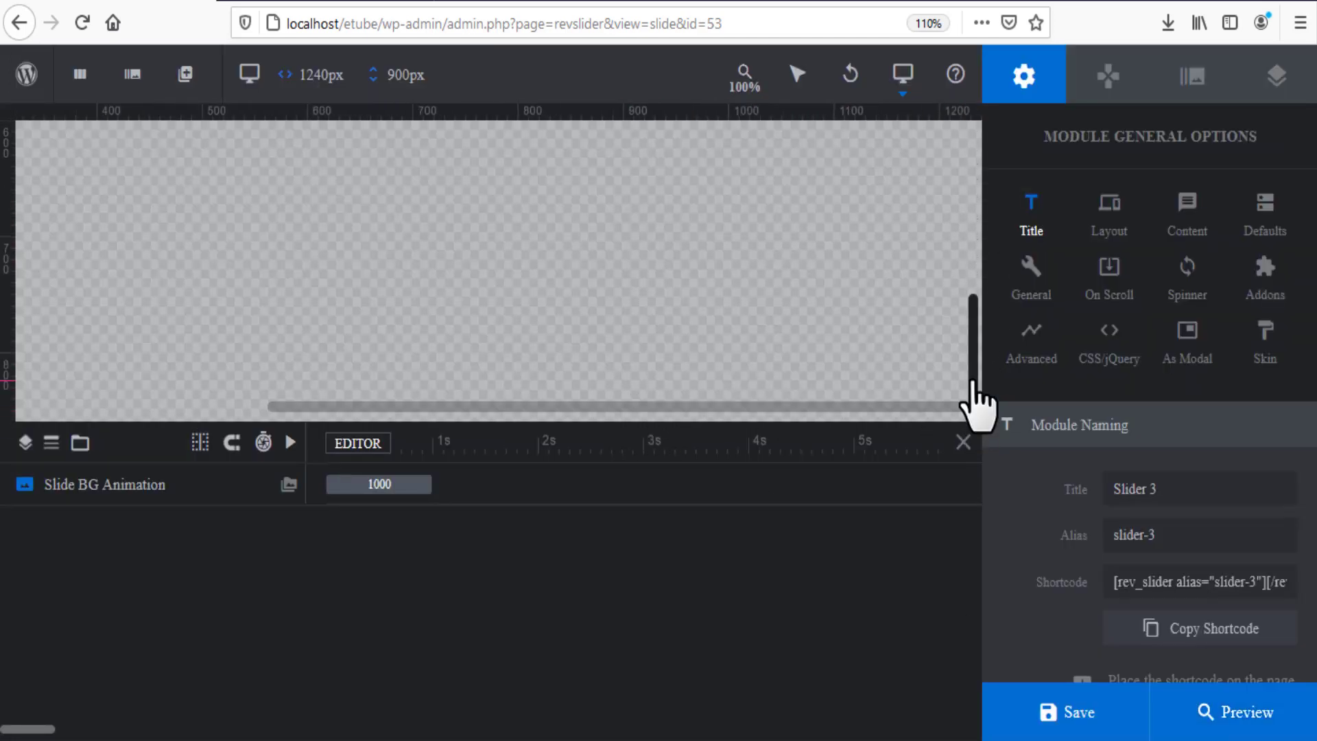
{"action": "left_click_drag", "start_coordinate": [973, 403], "coordinate": [981, 138]}
{"action": "left_click_drag", "start_coordinate": [553, 409], "coordinate": [302, 409]}
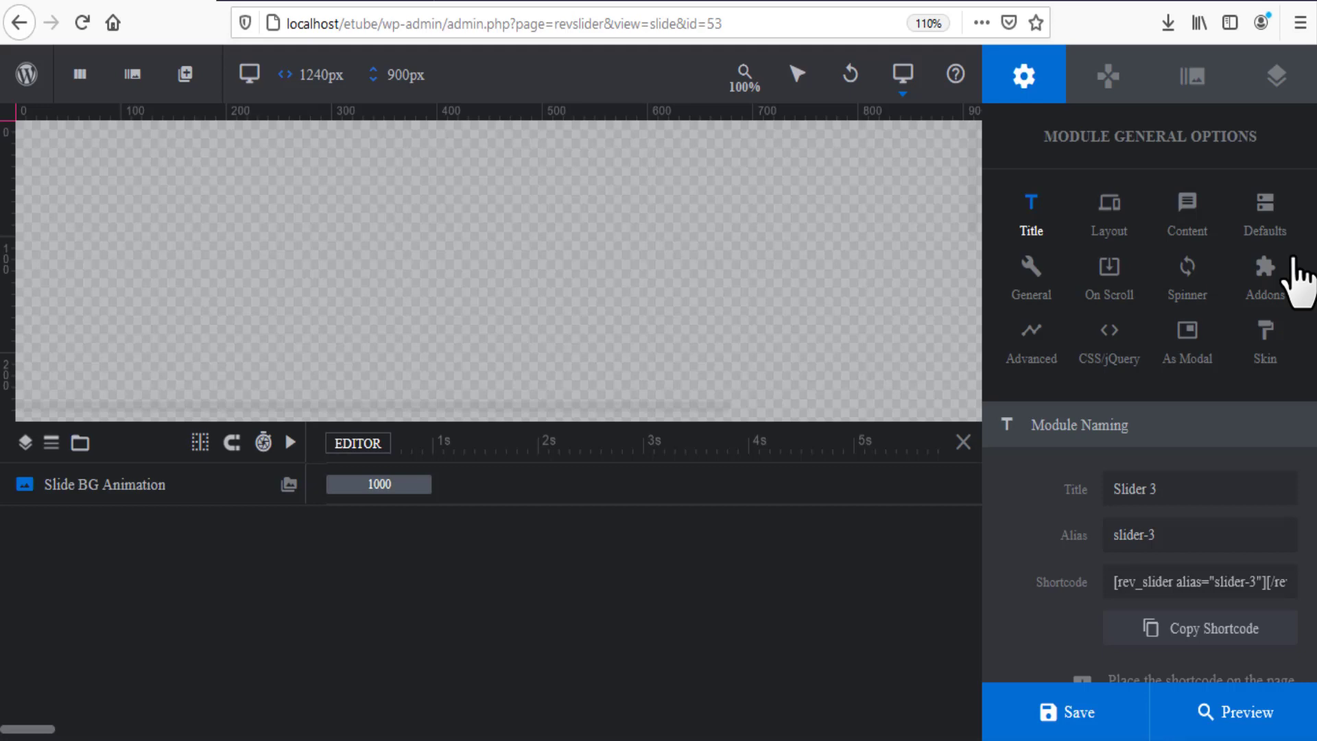
{"action": "left_click", "coordinate": [1109, 76]}
{"action": "left_click", "coordinate": [1195, 77]}
{"action": "left_click", "coordinate": [1278, 77]}
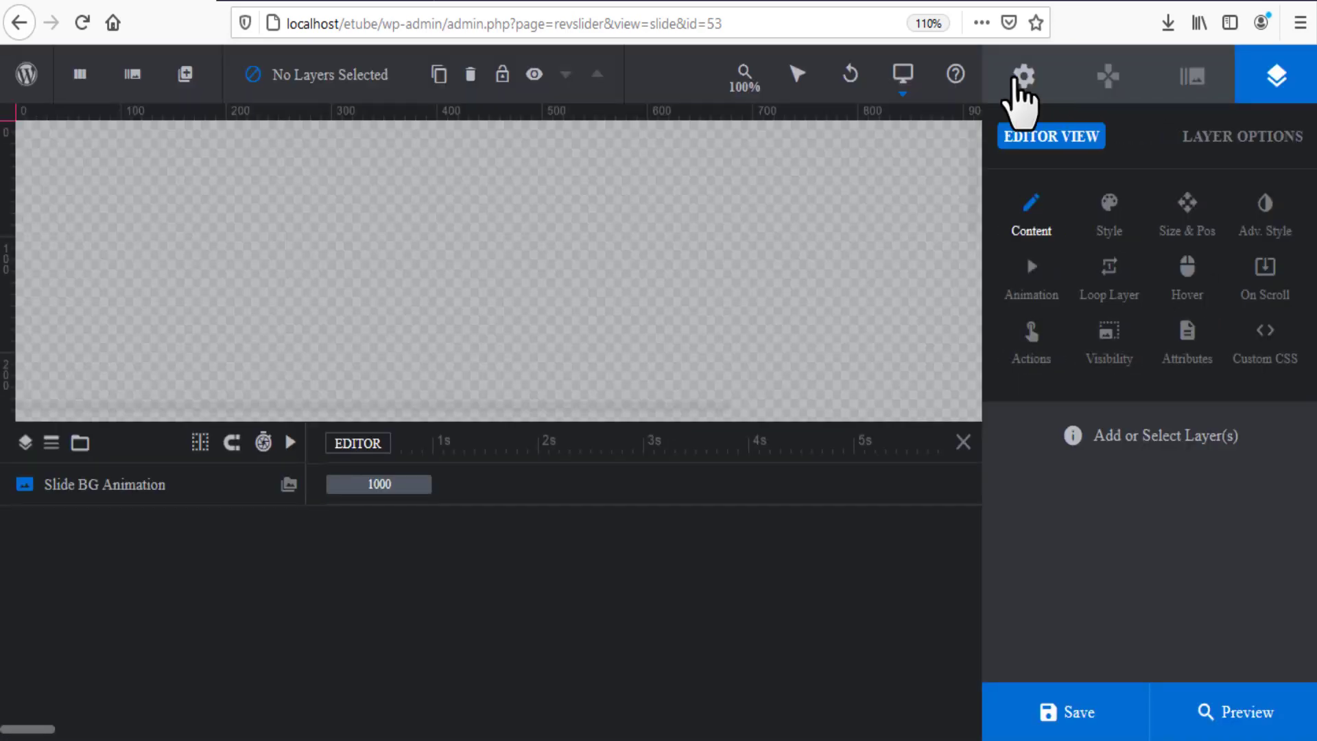
Set the module's title to "my slider" in its general options and save the module.
{"action": "left_click", "coordinate": [1017, 77]}
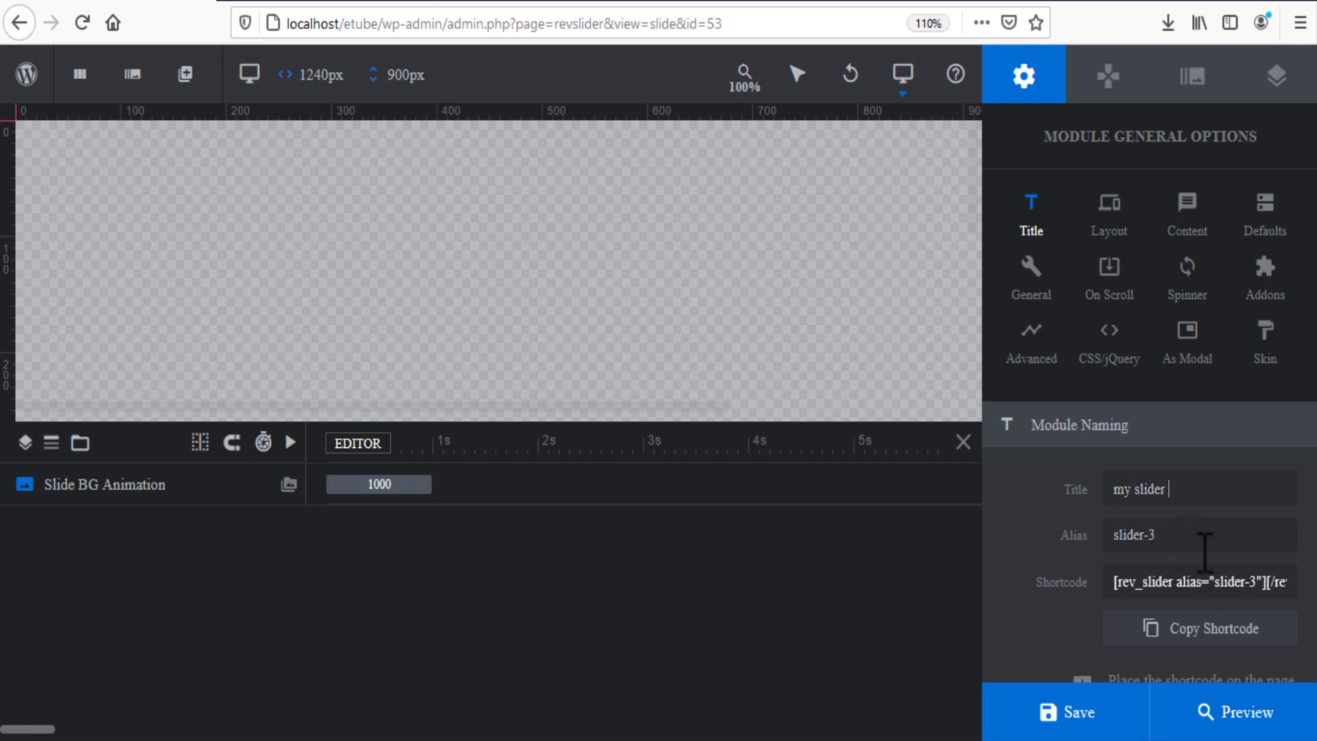
{"action": "left_click", "coordinate": [1053, 716]}
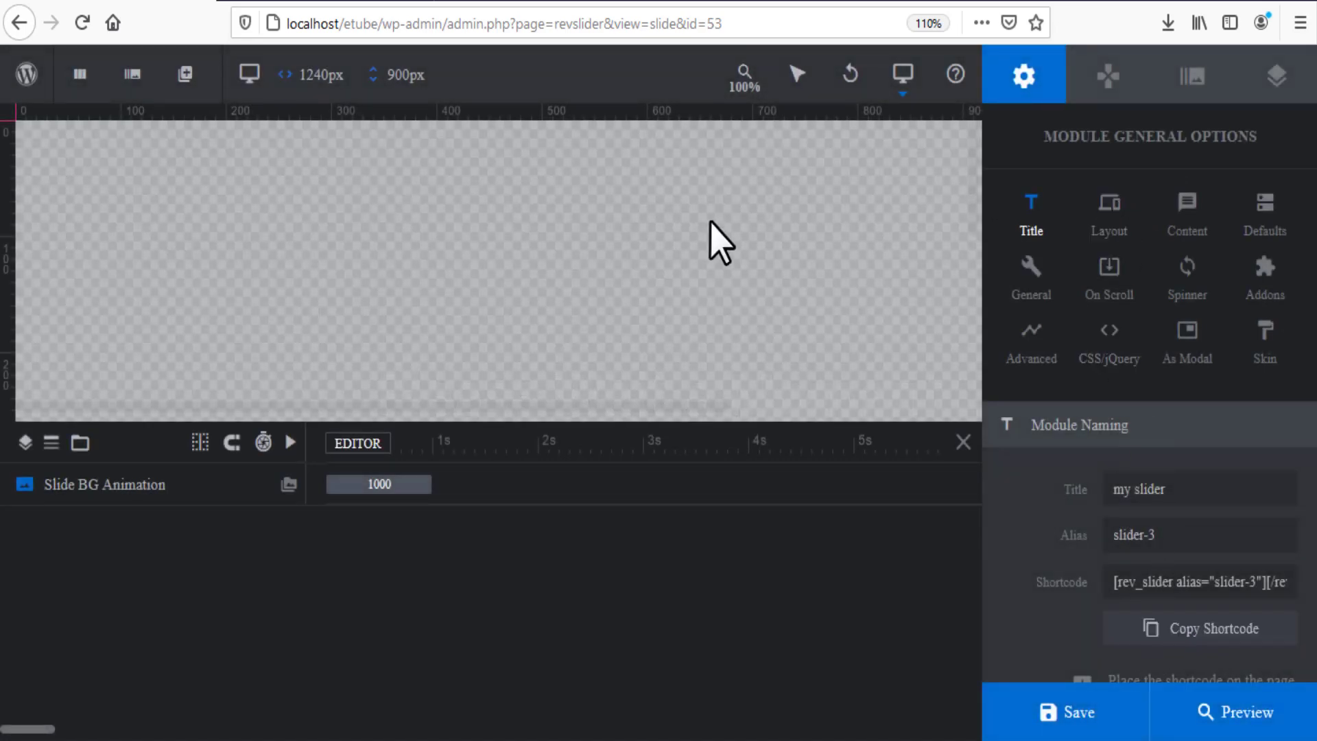
Turn on the 1024px, 778px and 480px wide layer area sizes in the module's layout settings and save.
{"action": "left_click", "coordinate": [1110, 209]}
{"action": "scroll", "coordinate": [1146, 542], "scroll_direction": "down", "scroll_amount": 2}
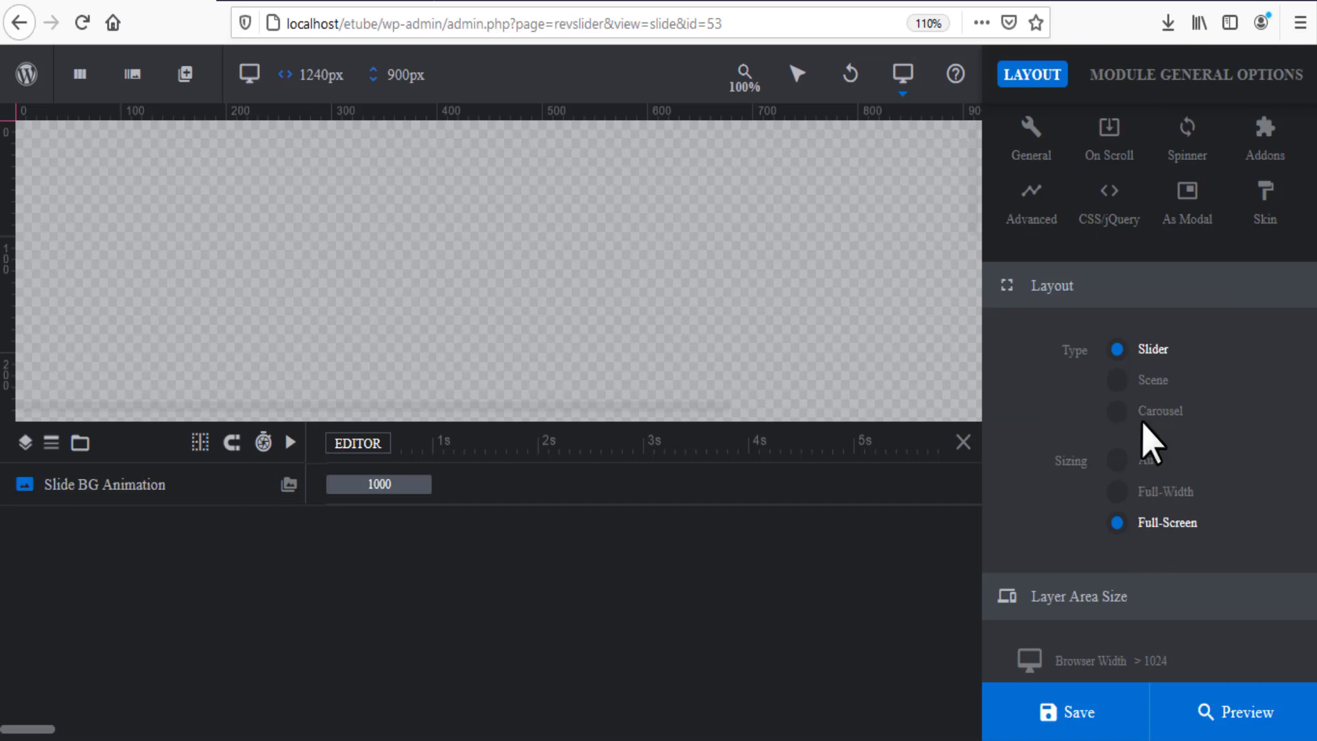
{"action": "scroll", "coordinate": [1174, 556], "scroll_direction": "down", "scroll_amount": 5}
{"action": "left_click", "coordinate": [1269, 418]}
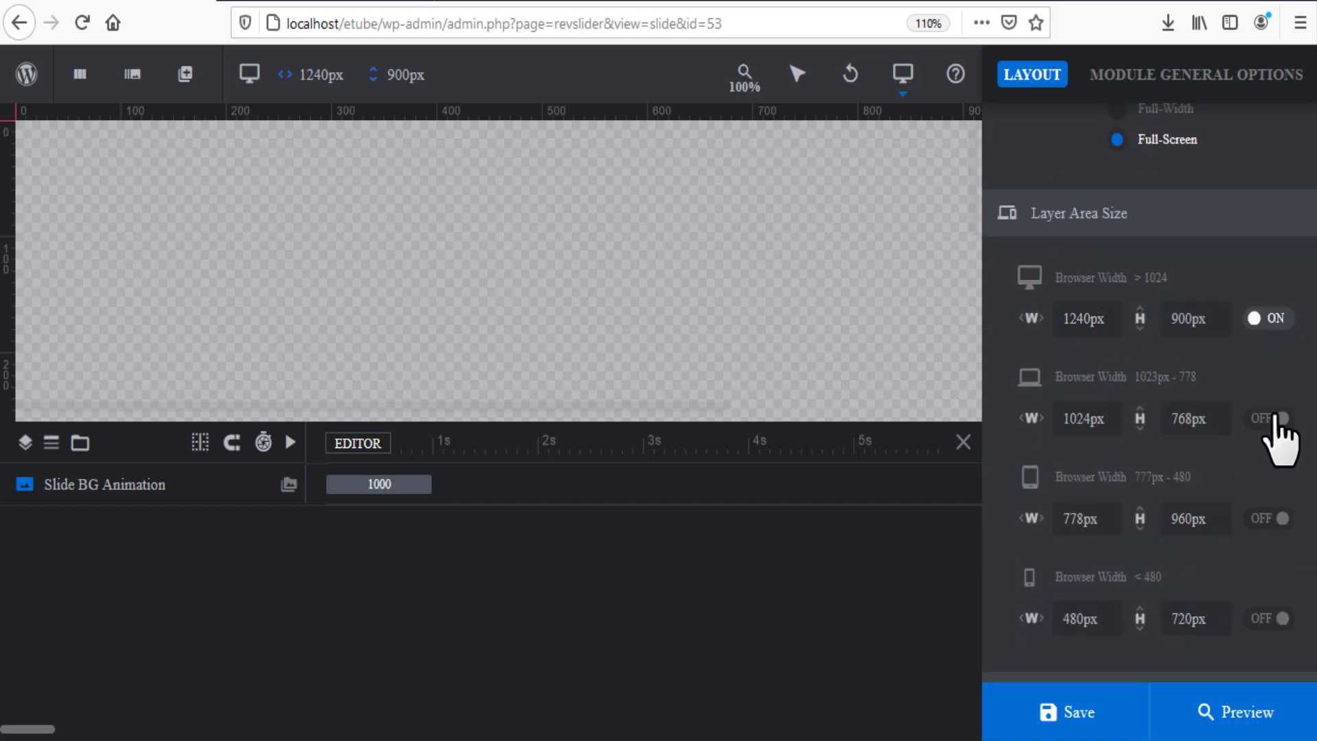
{"action": "left_click", "coordinate": [1269, 519]}
{"action": "left_click", "coordinate": [1269, 619]}
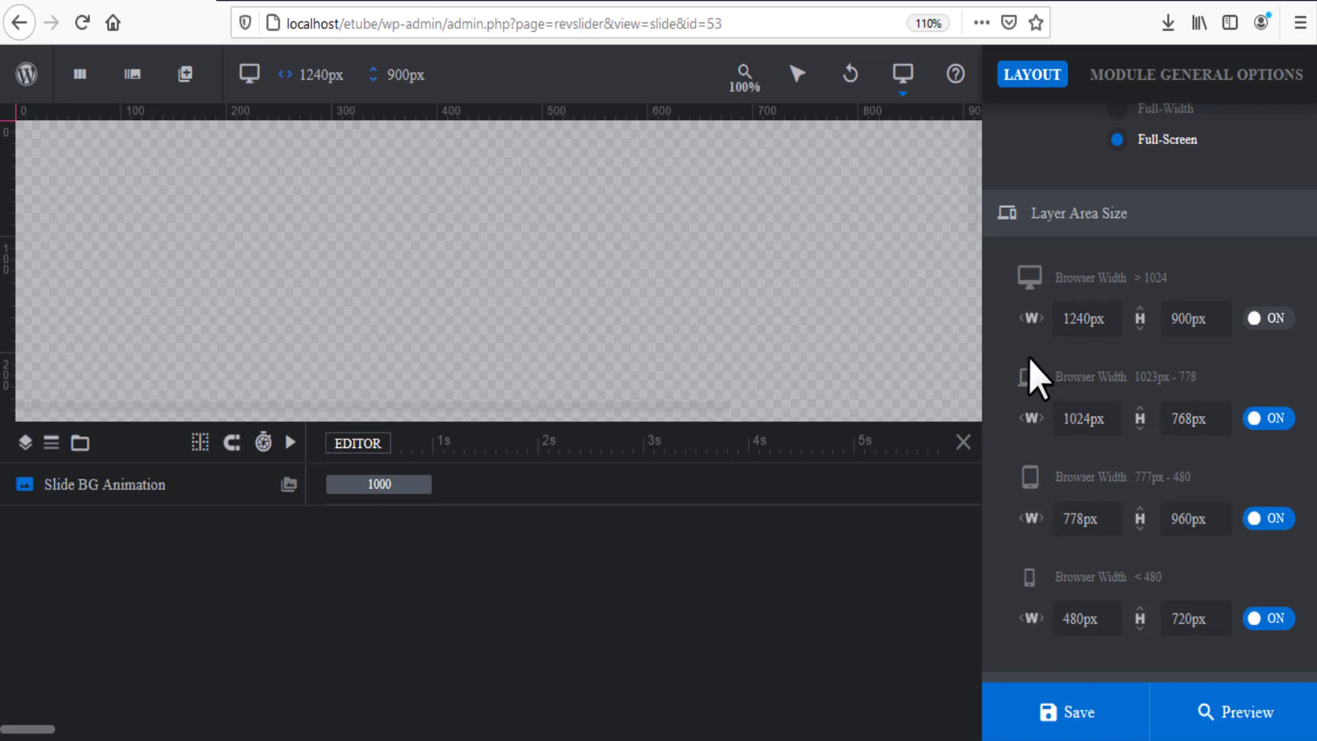
{"action": "left_click", "coordinate": [1077, 716]}
Review the module's content source options and open its default settings.
{"action": "scroll", "coordinate": [1163, 516], "scroll_direction": "up", "scroll_amount": 5}
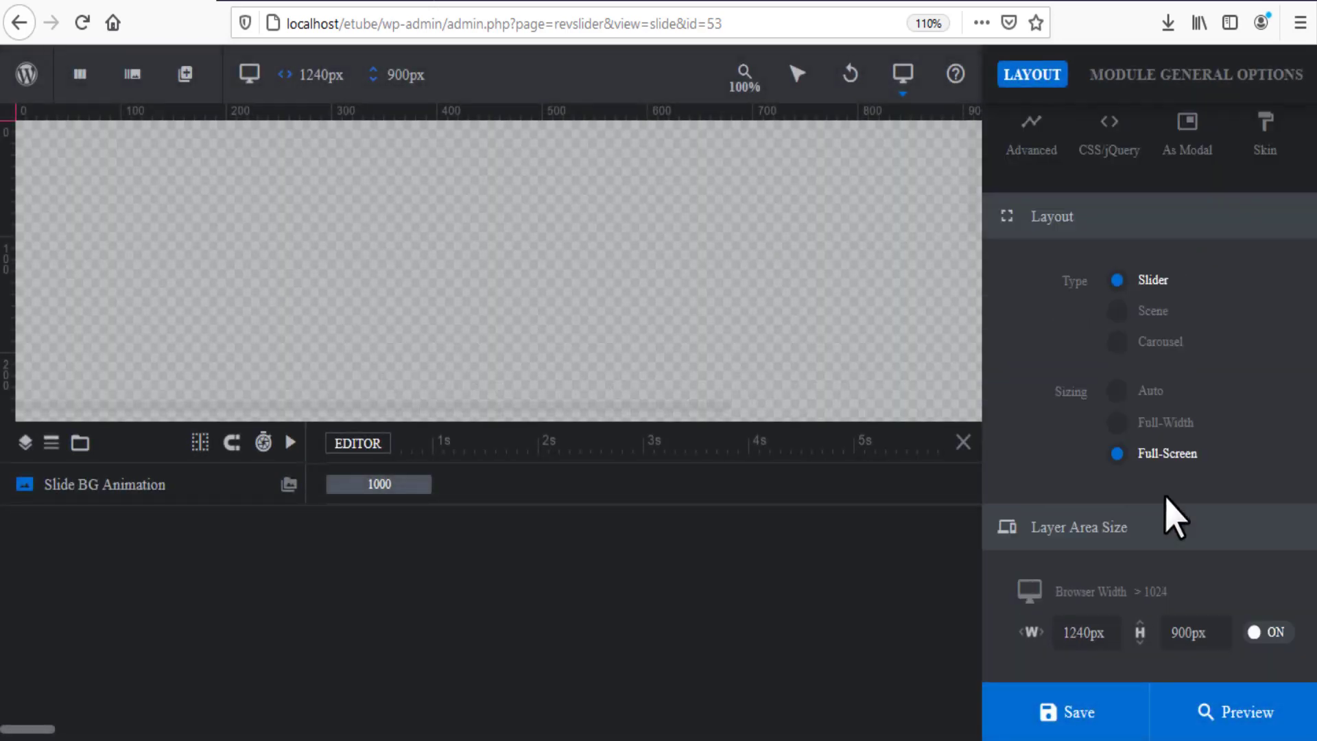
{"action": "scroll", "coordinate": [1175, 518], "scroll_direction": "up", "scroll_amount": 4}
{"action": "left_click", "coordinate": [1189, 251]}
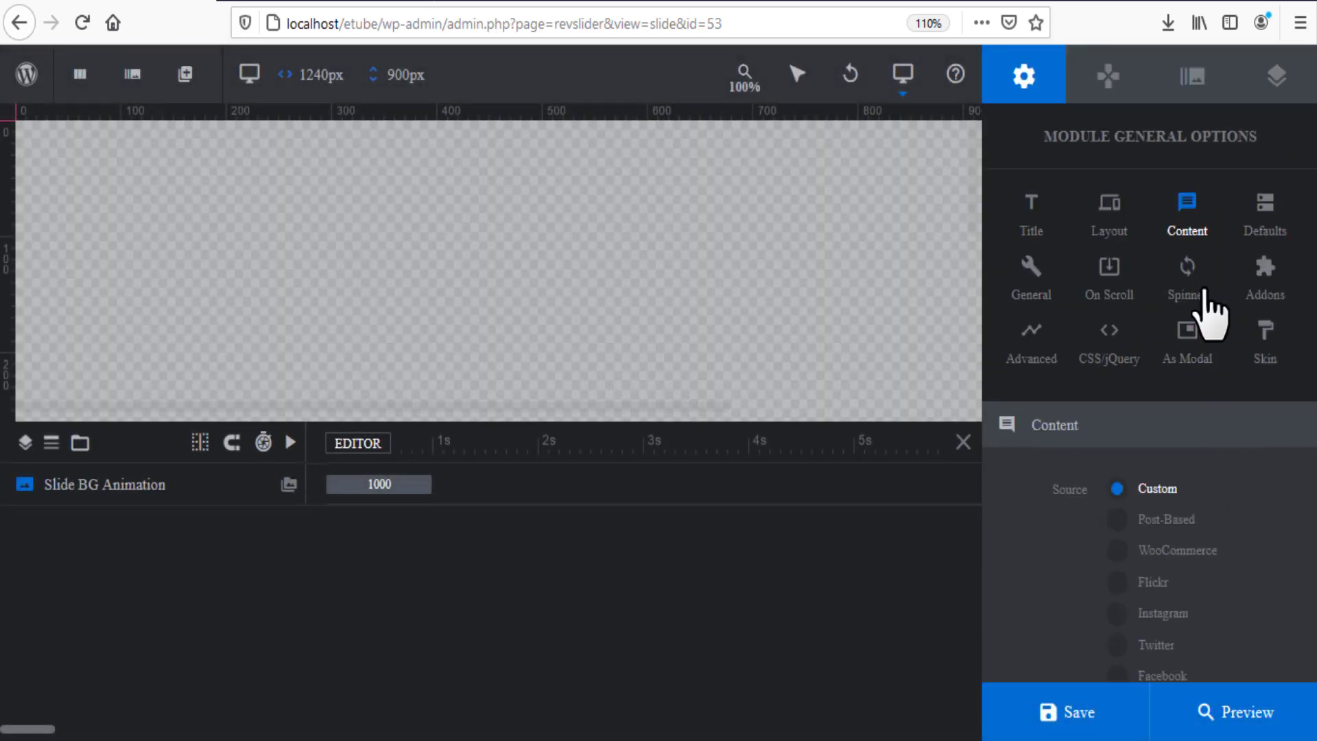
{"action": "scroll", "coordinate": [1249, 437], "scroll_direction": "down", "scroll_amount": 2}
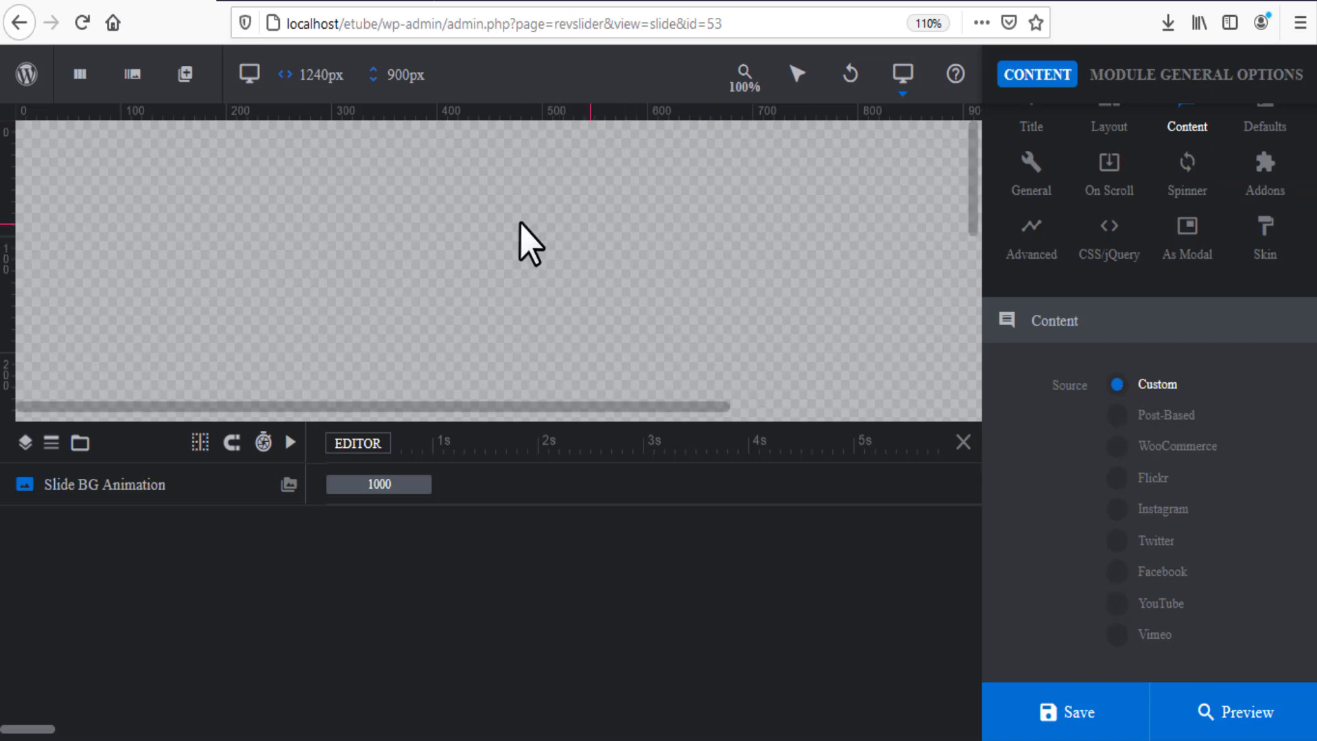
{"action": "scroll", "coordinate": [579, 410], "scroll_direction": "right", "scroll_amount": 3}
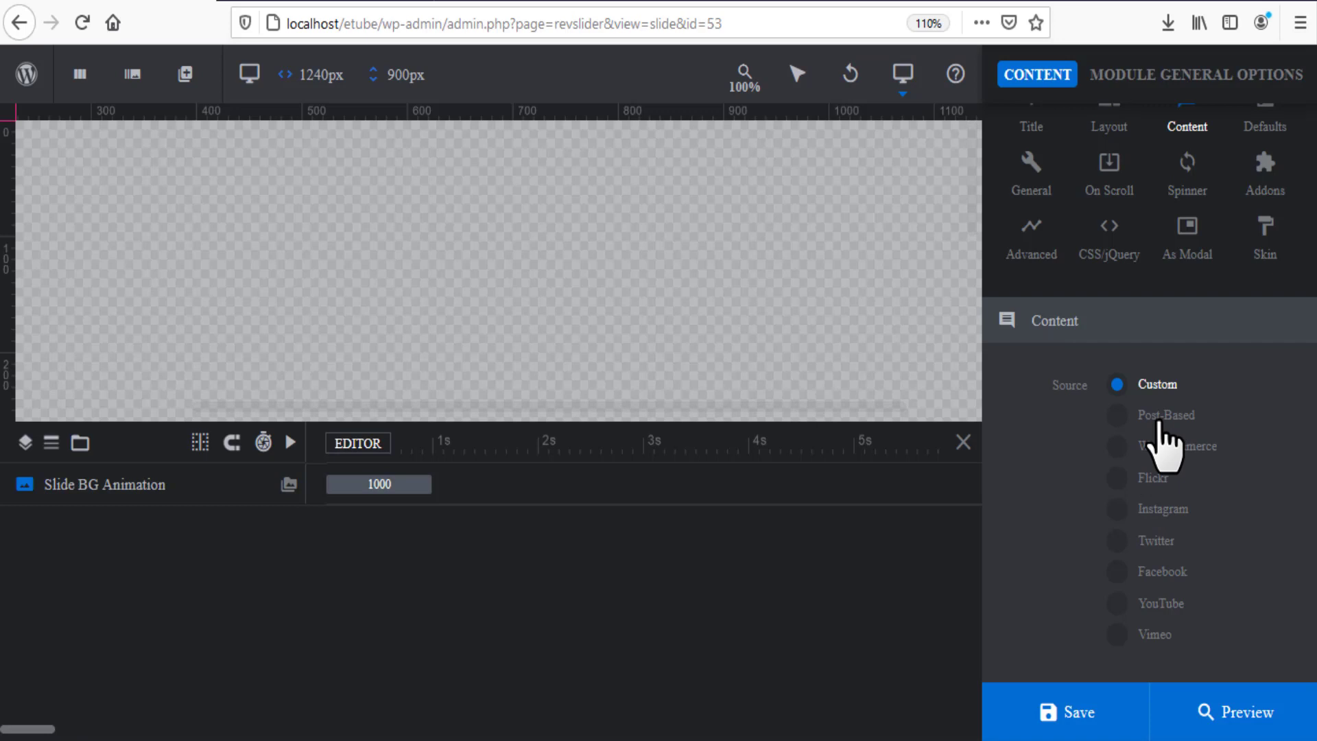
{"action": "left_click", "coordinate": [1269, 205]}
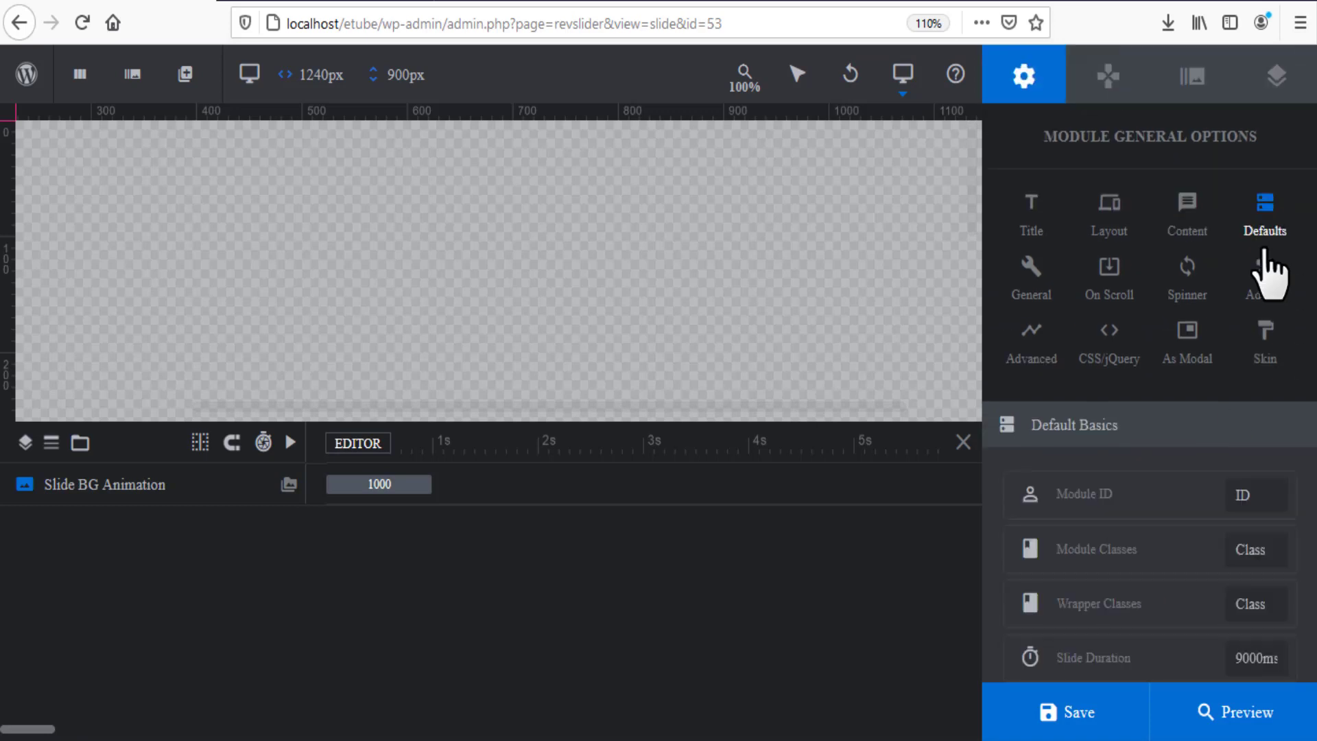
Set the module's default slide duration to 4000 ms and save the module.
{"action": "scroll", "coordinate": [1277, 305], "scroll_direction": "down", "scroll_amount": 5}
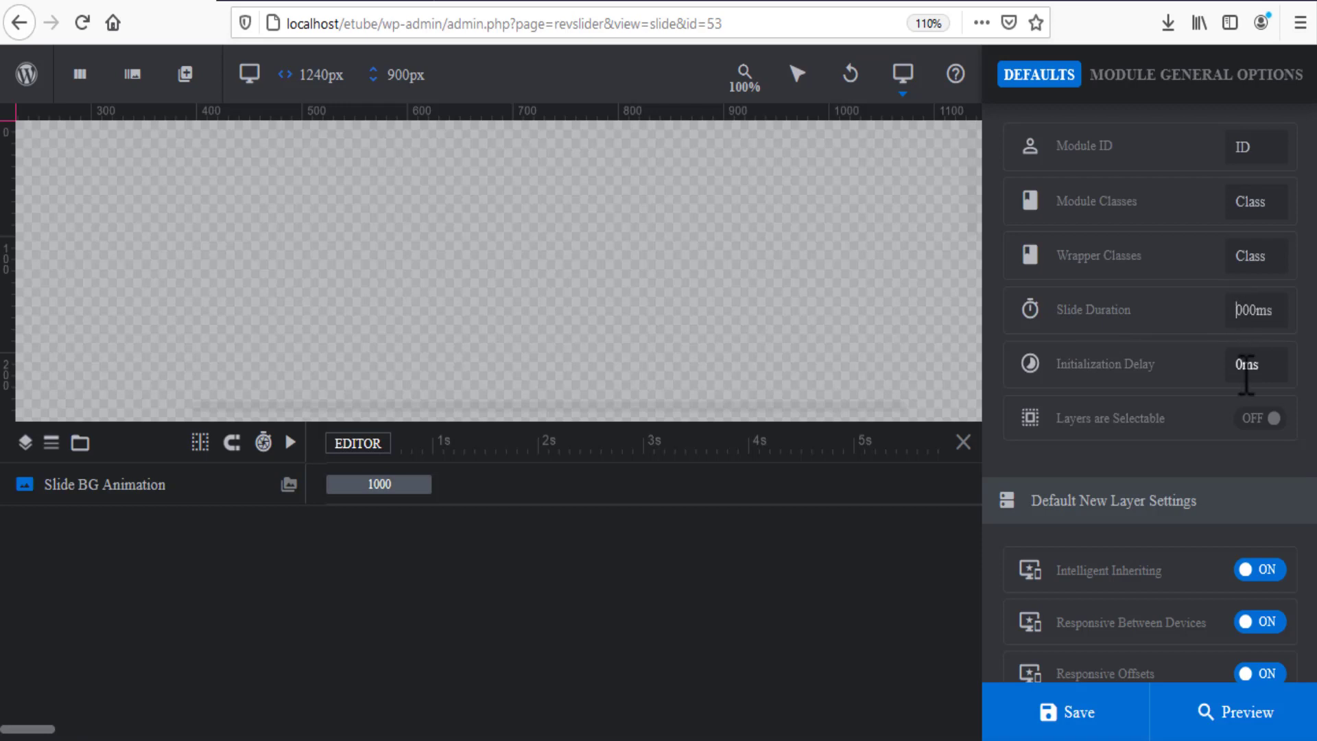
{"action": "left_click", "coordinate": [1068, 712]}
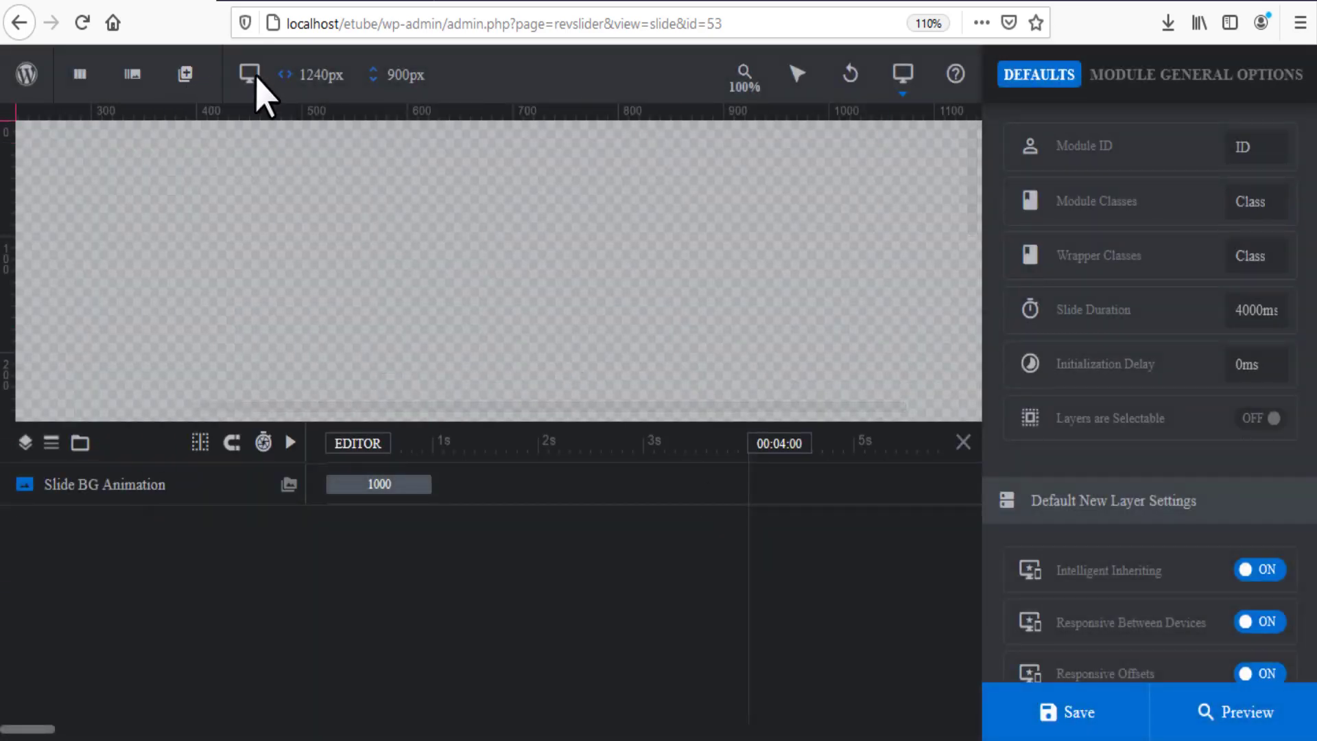
{"action": "scroll", "coordinate": [1163, 285], "scroll_direction": "up", "scroll_amount": 5}
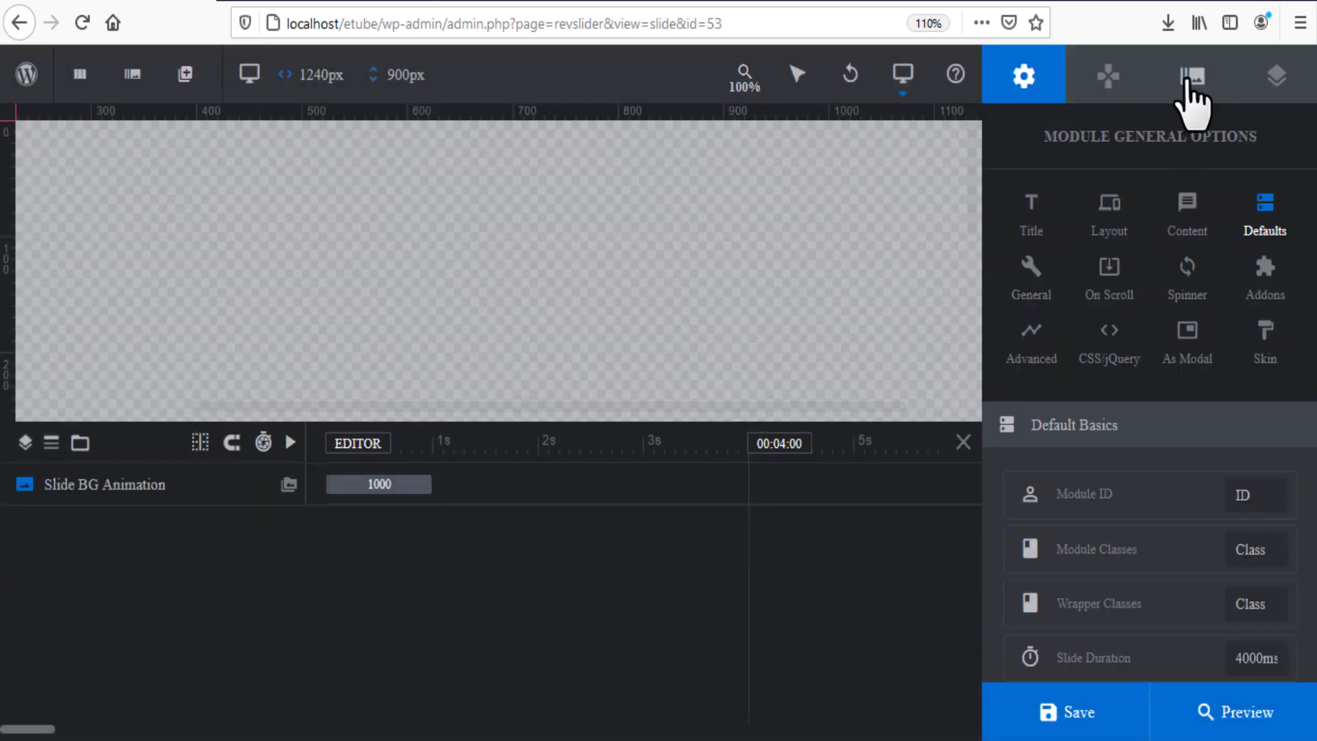
Set the first slide's background source type to Image in its slide options.
{"action": "left_click", "coordinate": [1191, 76]}
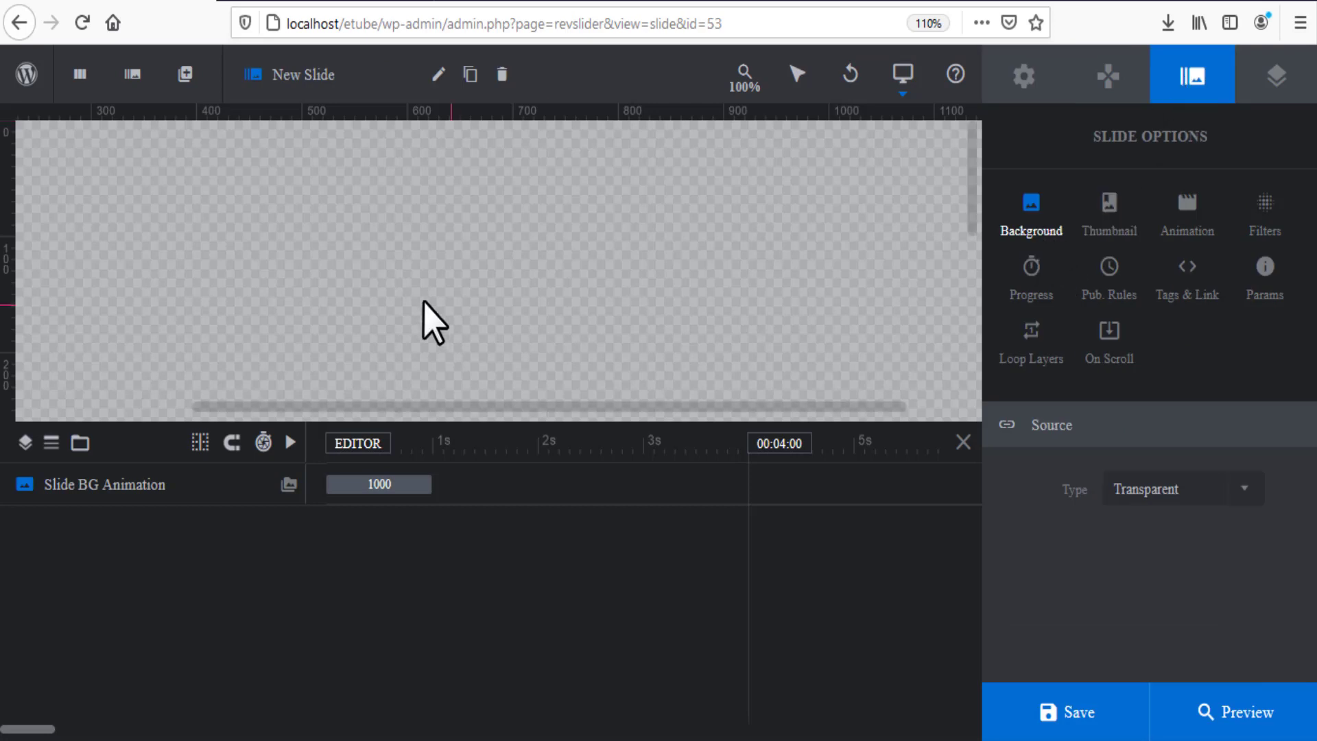
{"action": "mouse_move", "coordinate": [182, 75]}
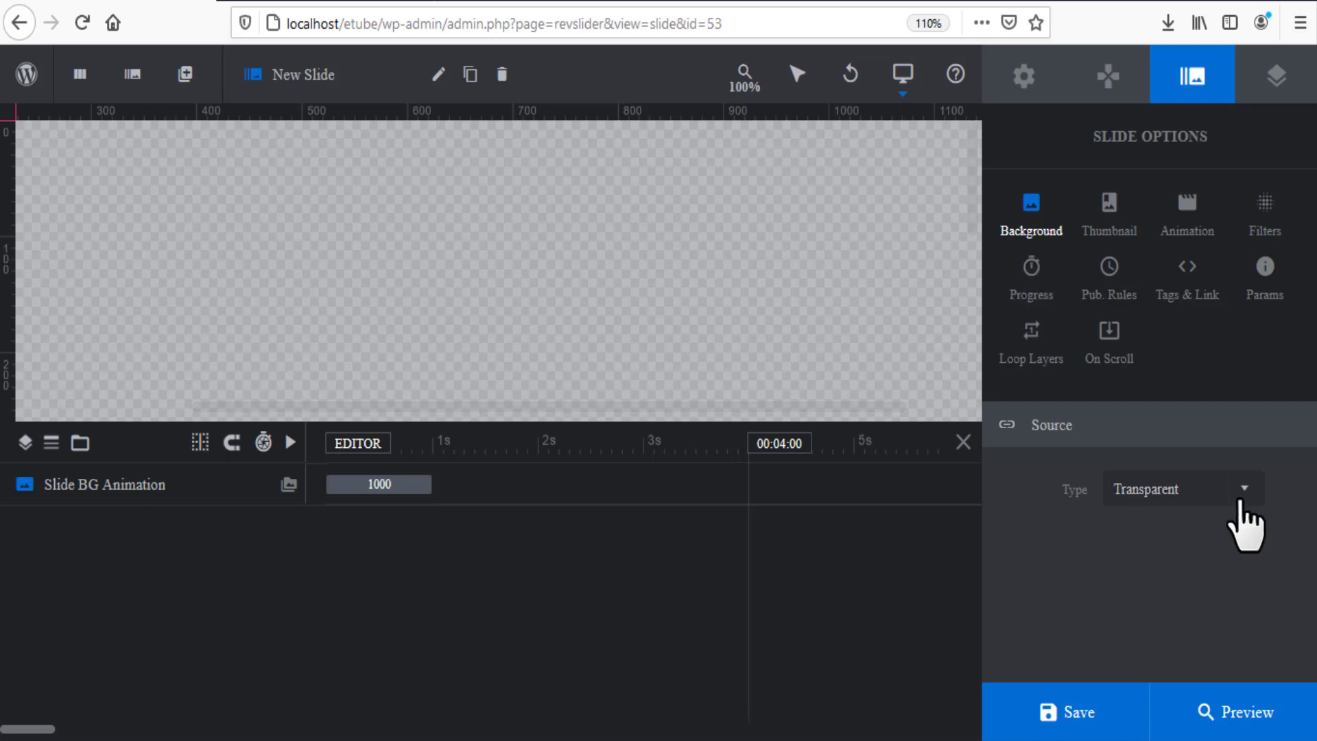
{"action": "left_click", "coordinate": [1241, 529]}
{"action": "left_click", "coordinate": [1172, 266]}
{"action": "scroll", "coordinate": [1185, 538], "scroll_direction": "down", "scroll_amount": 2}
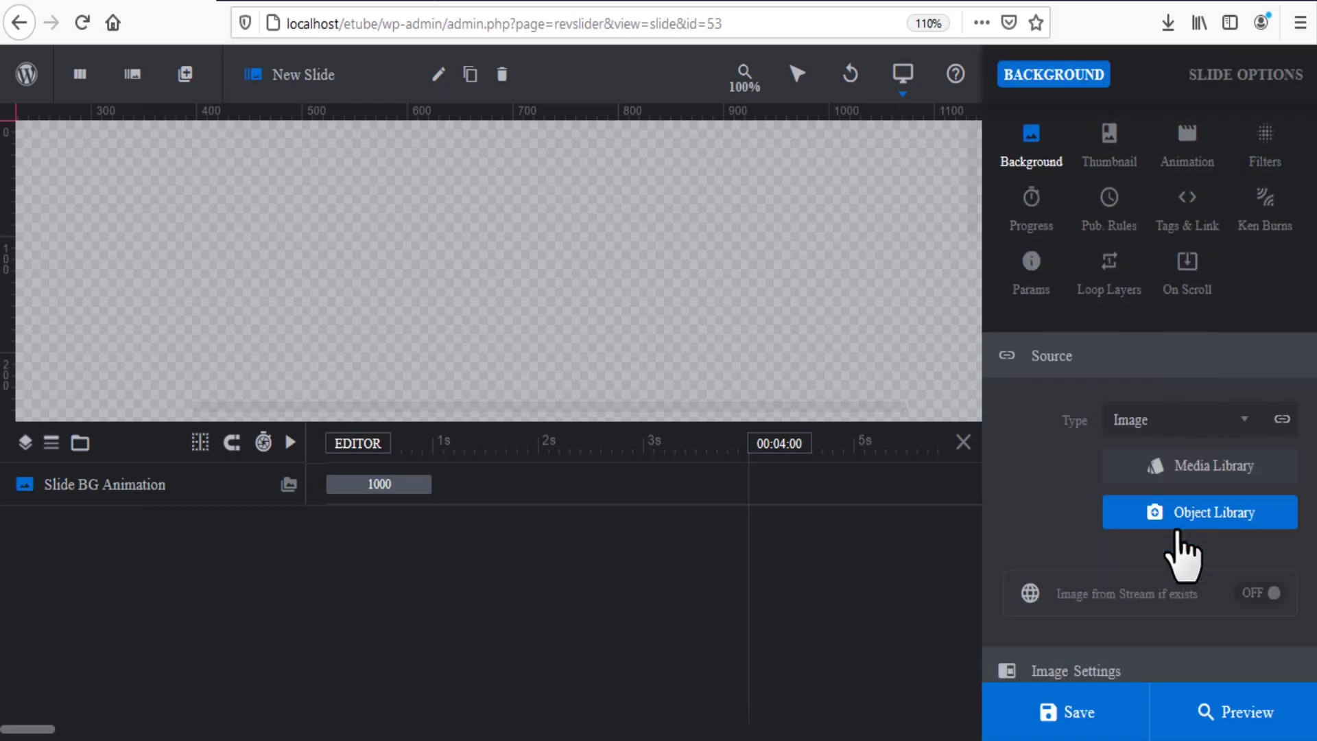
Insert restaurant4.jpg from the media library as the first slide's background image.
{"action": "left_click", "coordinate": [1190, 433]}
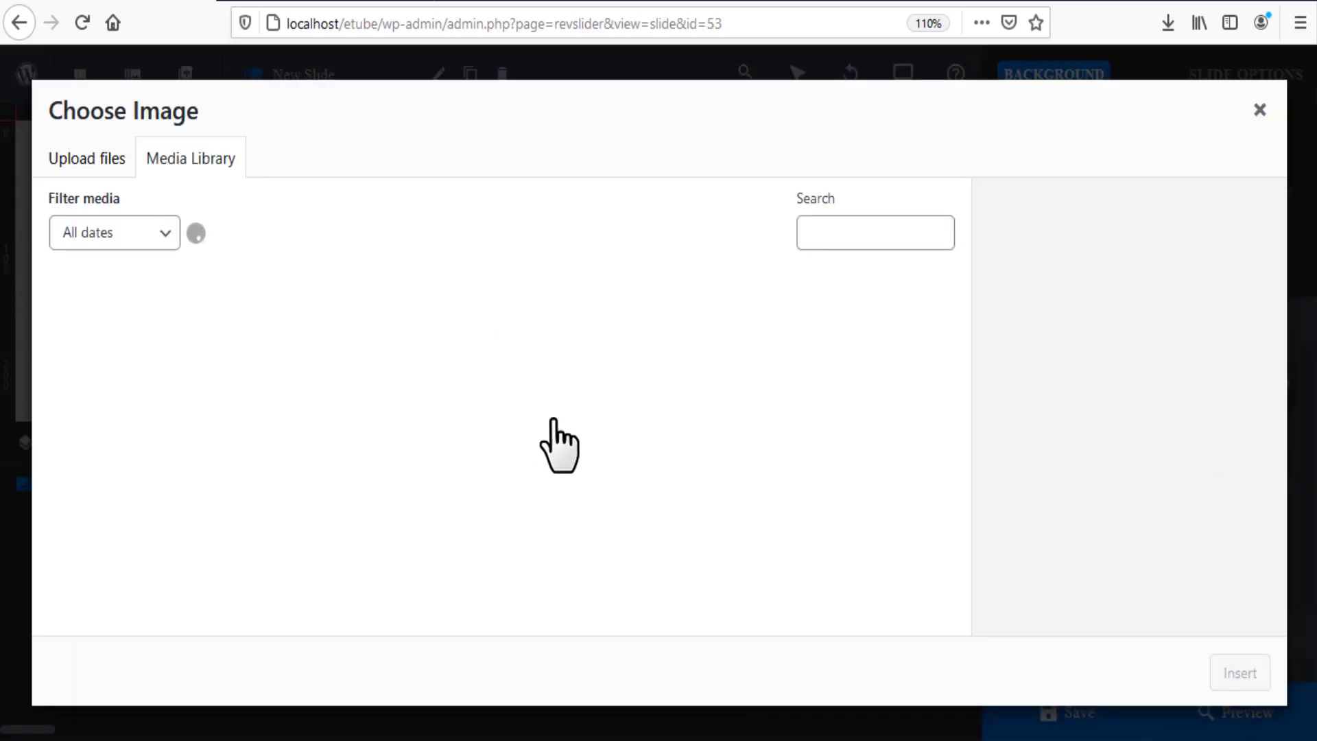
{"action": "scroll", "coordinate": [559, 444], "scroll_direction": "down", "scroll_amount": 5}
{"action": "scroll", "coordinate": [581, 446], "scroll_direction": "down", "scroll_amount": 15}
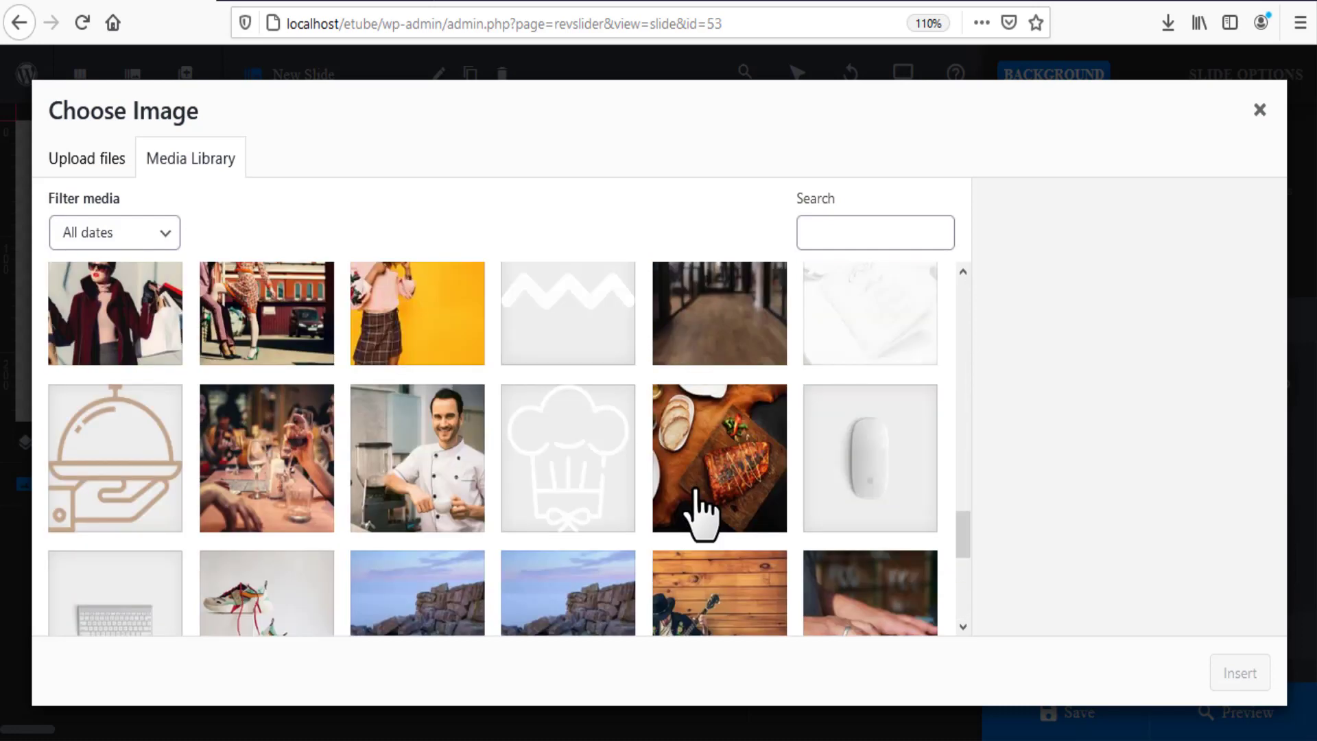
{"action": "left_click", "coordinate": [766, 305]}
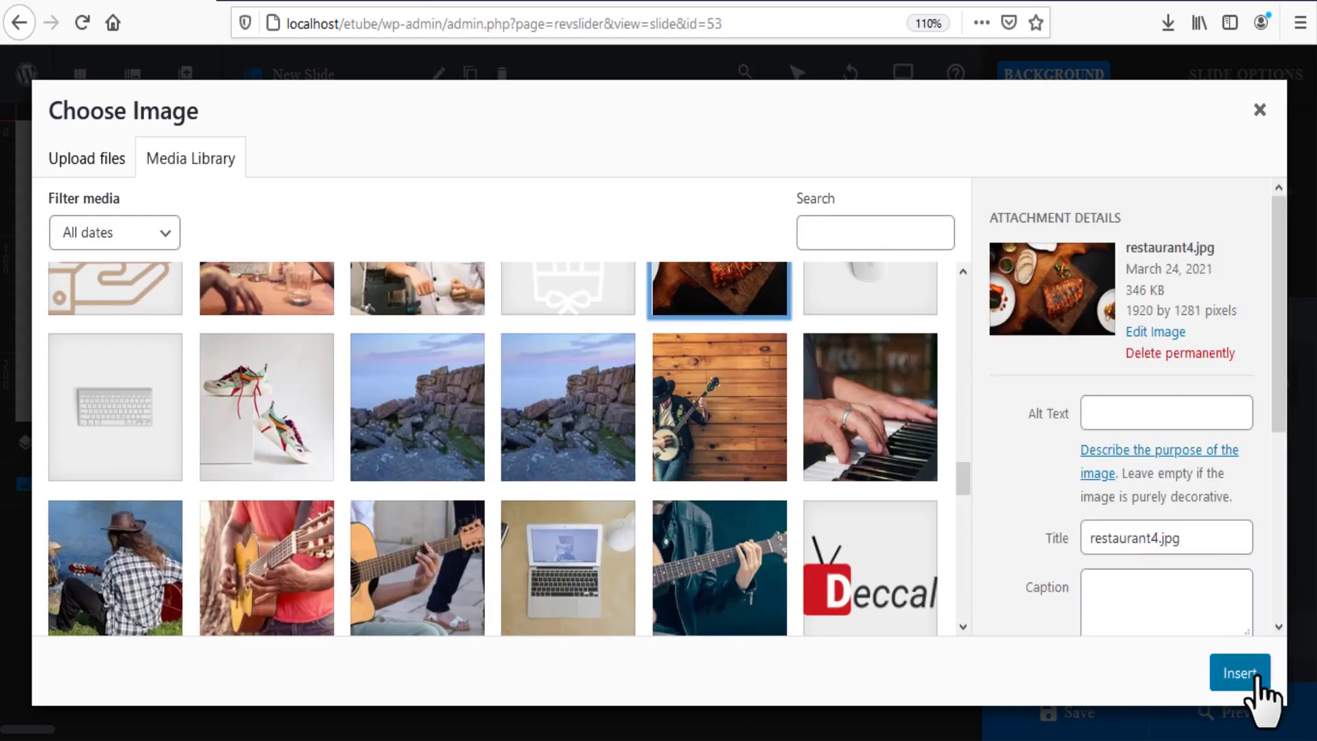
{"action": "left_click", "coordinate": [1257, 676]}
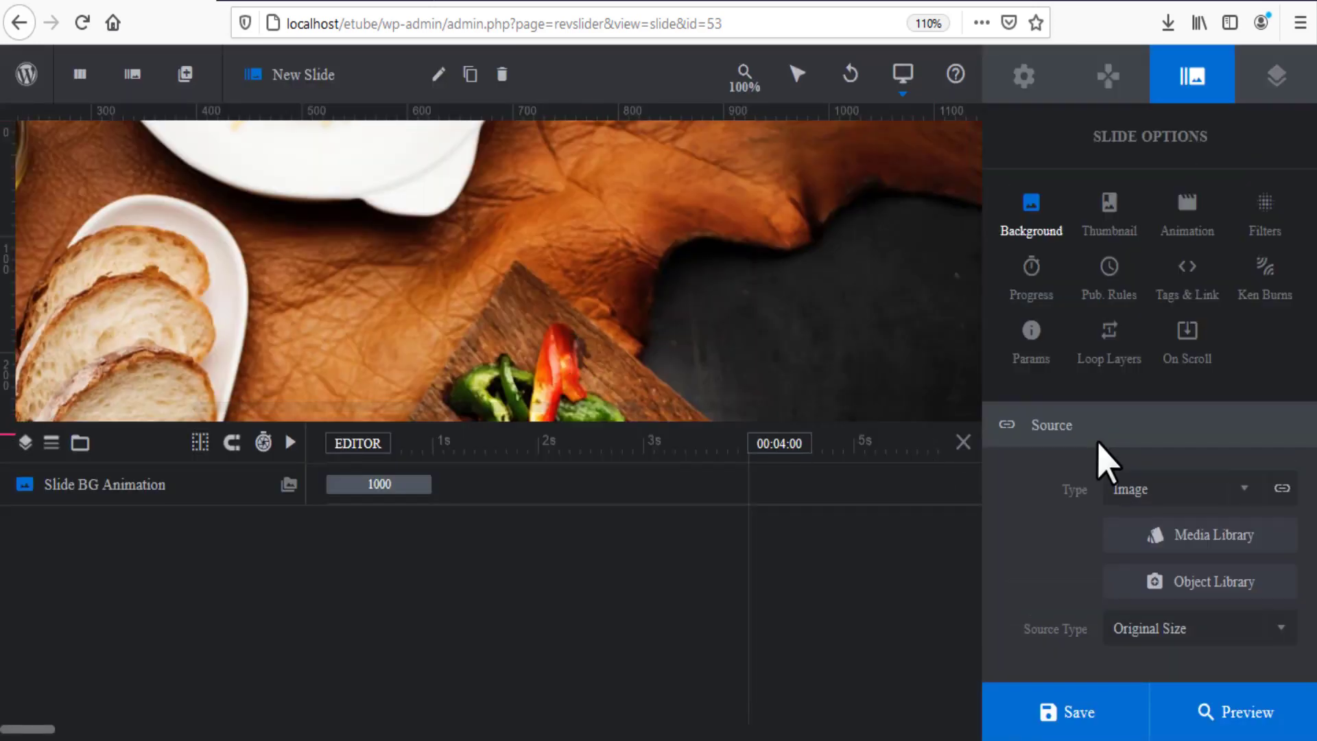
Set the first slide's background image position to top center and look over the custom alt and title fields.
{"action": "scroll", "coordinate": [1101, 453], "scroll_direction": "down", "scroll_amount": 6}
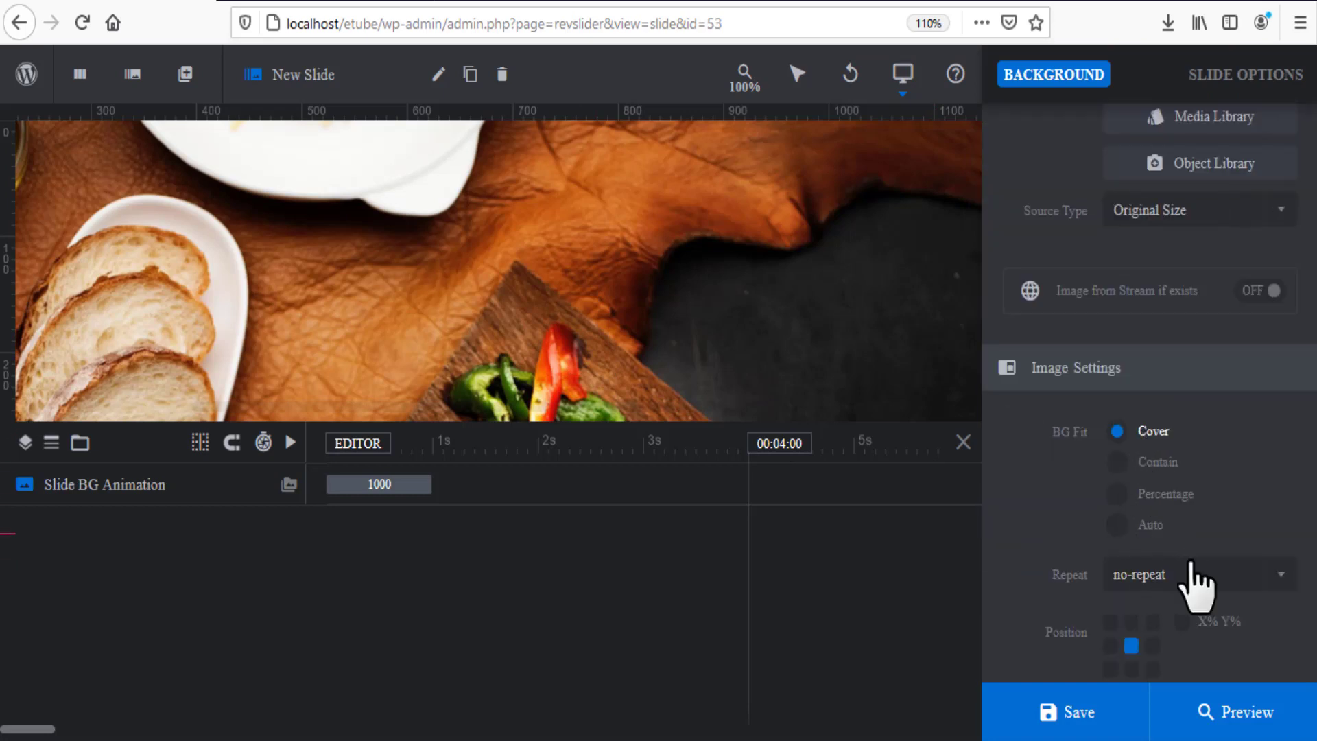
{"action": "scroll", "coordinate": [1187, 590], "scroll_direction": "down", "scroll_amount": 2}
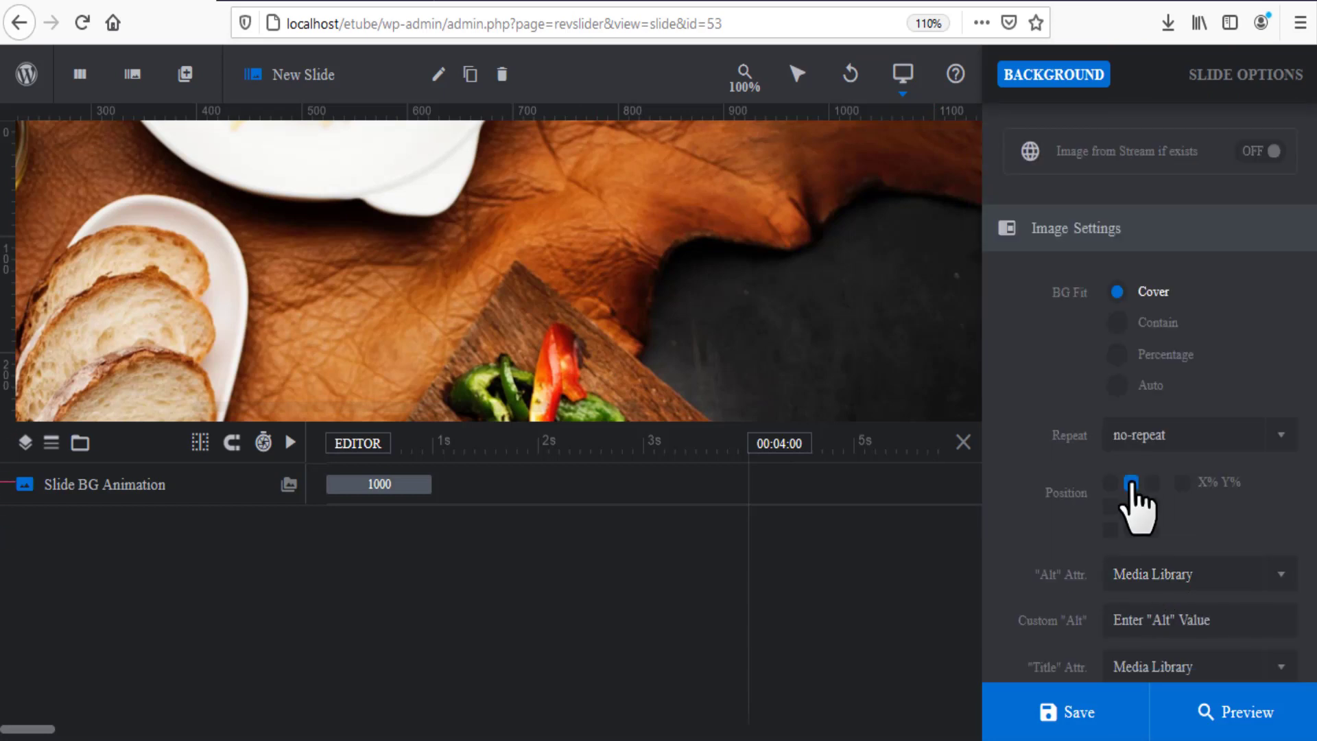
{"action": "scroll", "coordinate": [1135, 508], "scroll_direction": "down", "scroll_amount": 2}
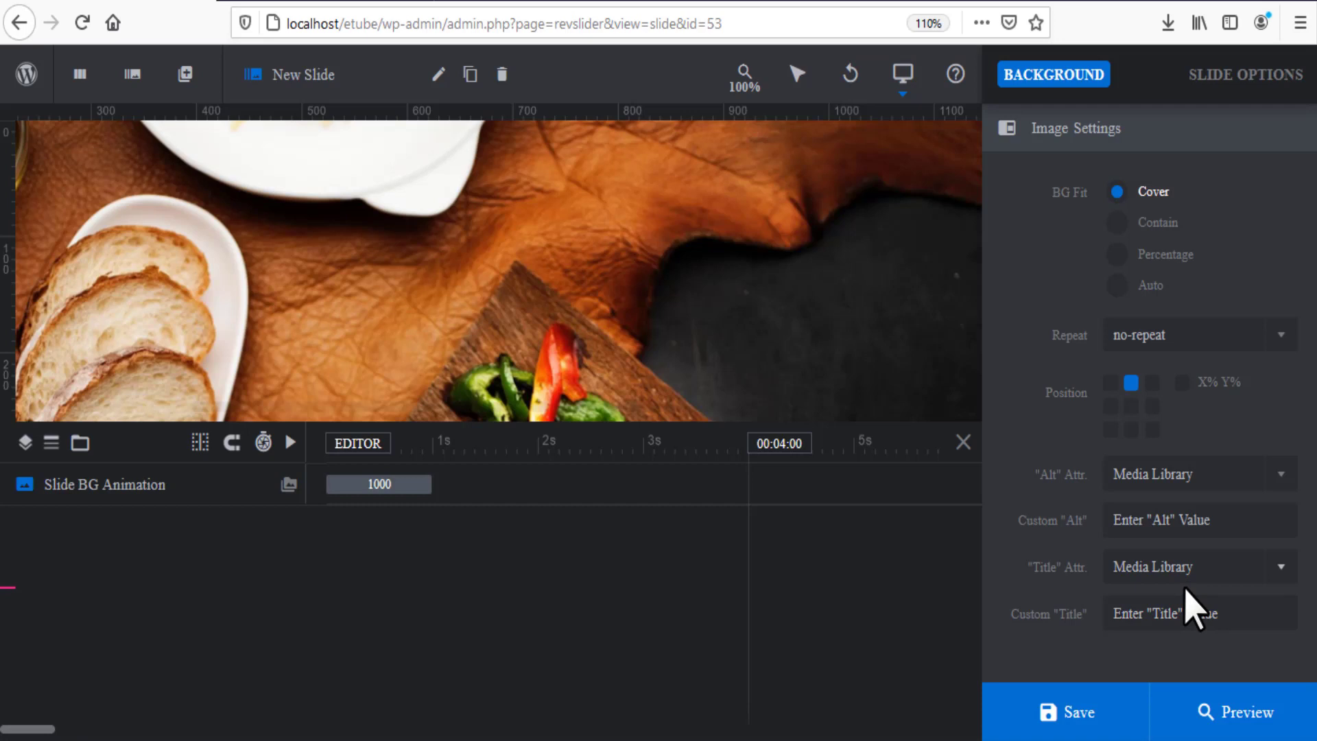
{"action": "left_click", "coordinate": [1240, 525]}
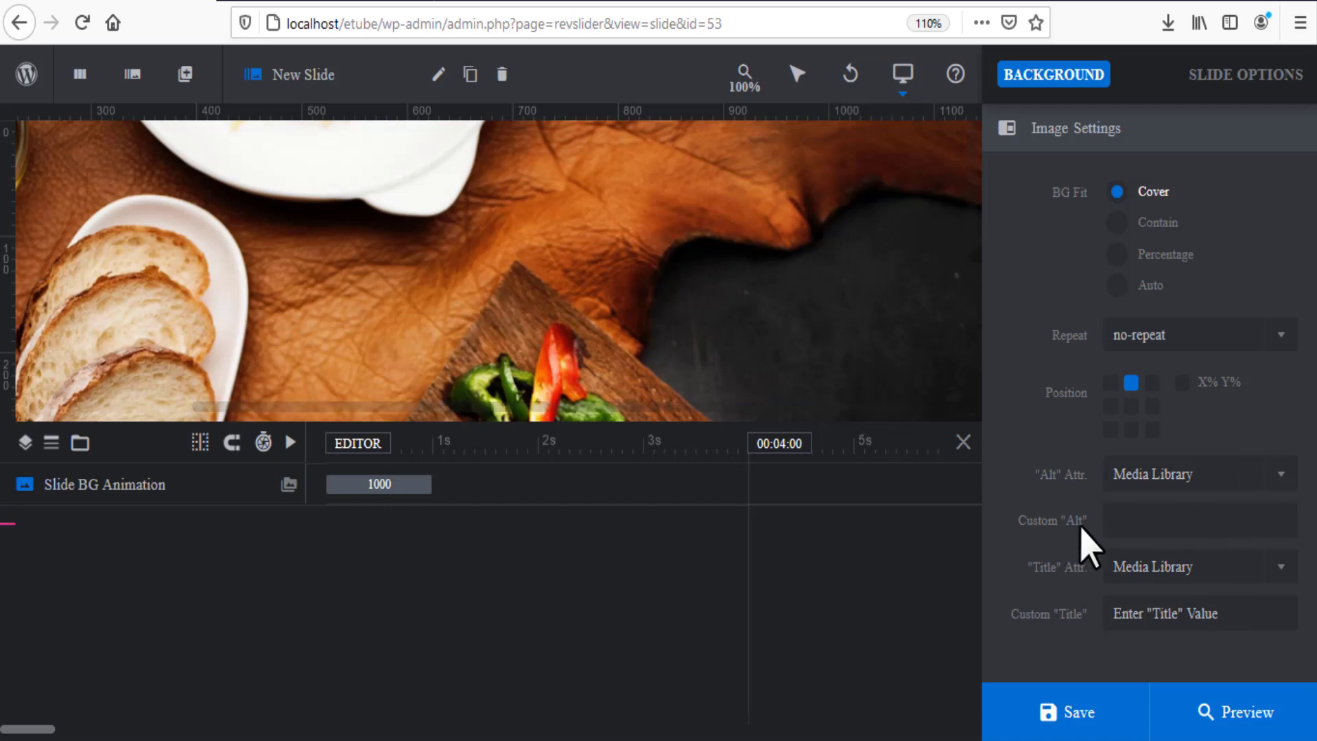
{"action": "scroll", "coordinate": [1185, 529], "scroll_direction": "up", "scroll_amount": 1}
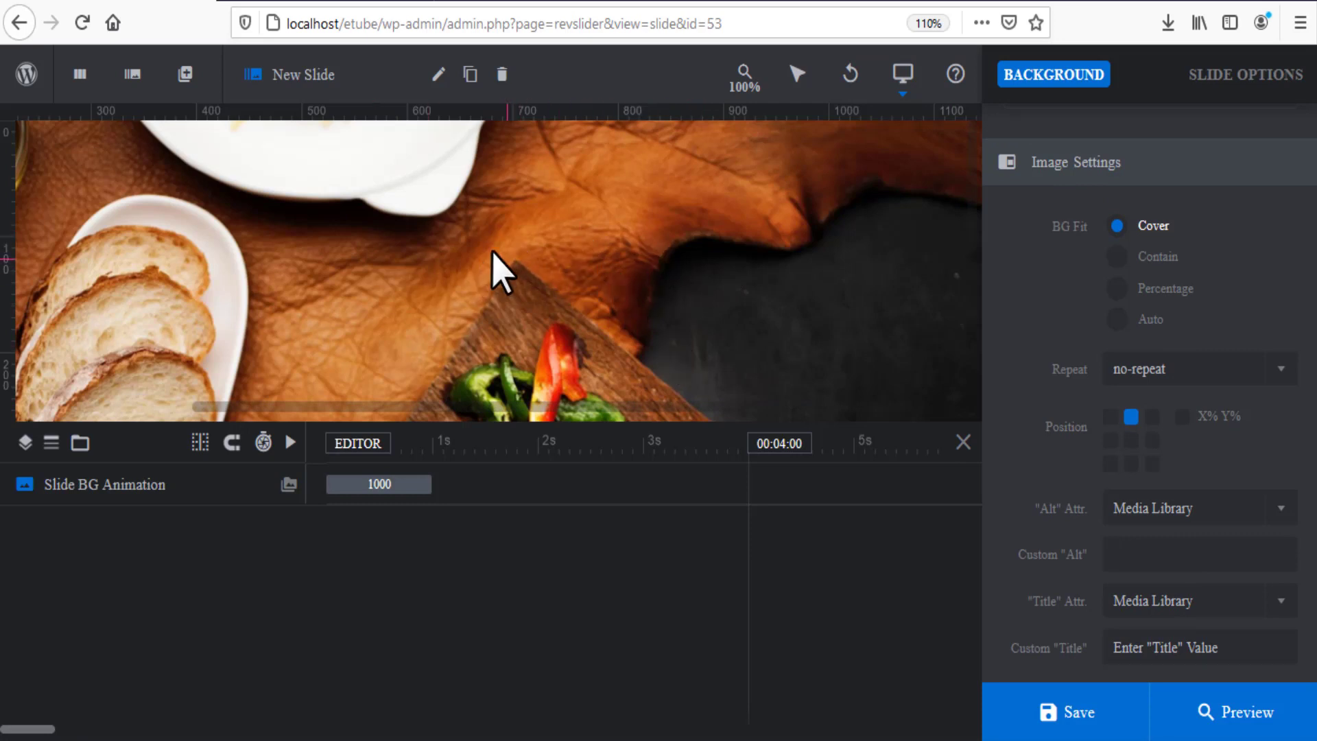
{"action": "left_click", "coordinate": [641, 590]}
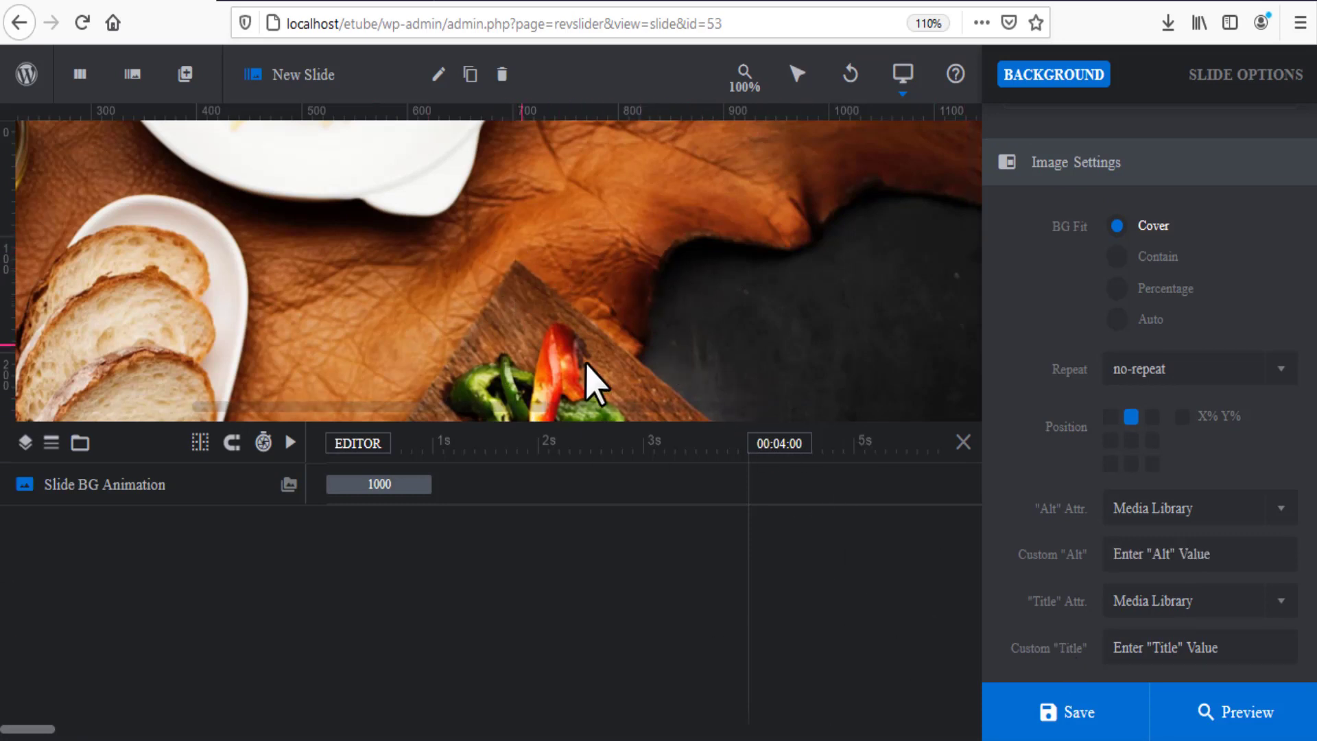
Add a second, blank slide to the module.
{"action": "mouse_move", "coordinate": [184, 75]}
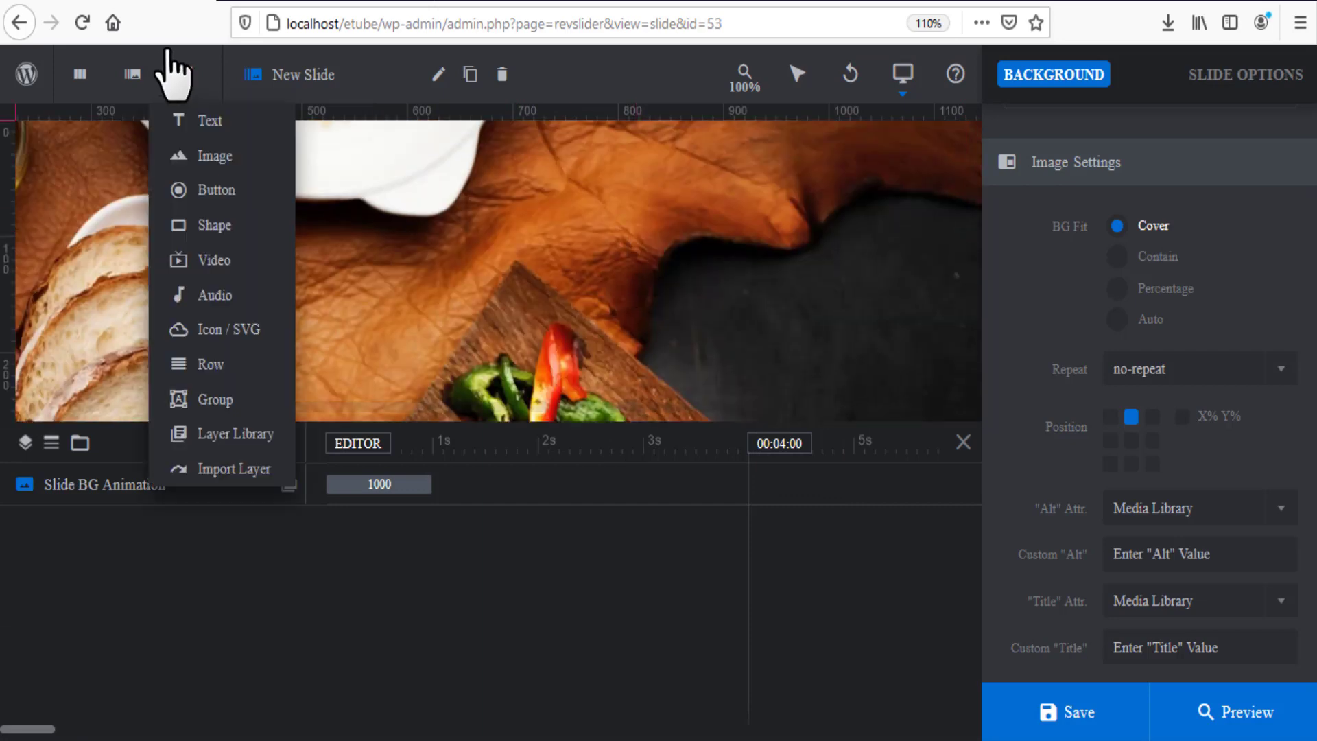
{"action": "mouse_move", "coordinate": [132, 75]}
{"action": "mouse_move", "coordinate": [110, 192]}
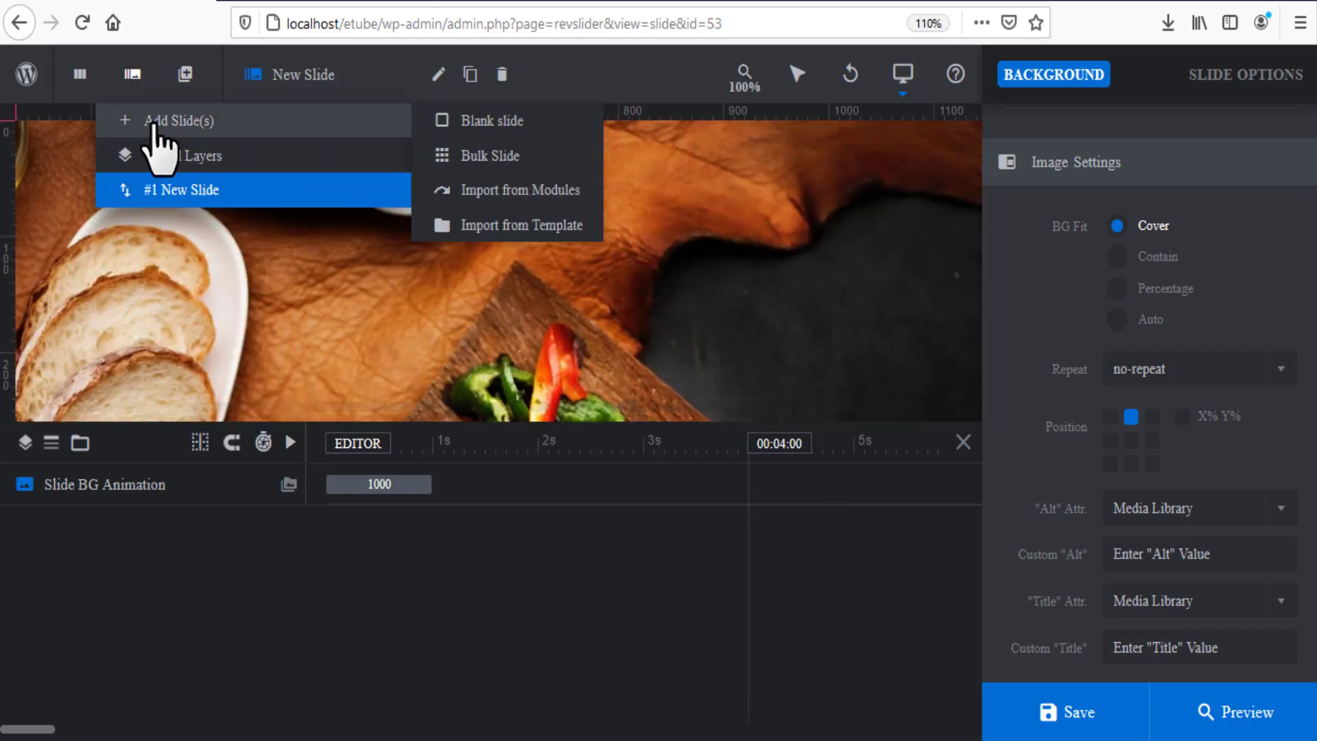
{"action": "left_click", "coordinate": [506, 125]}
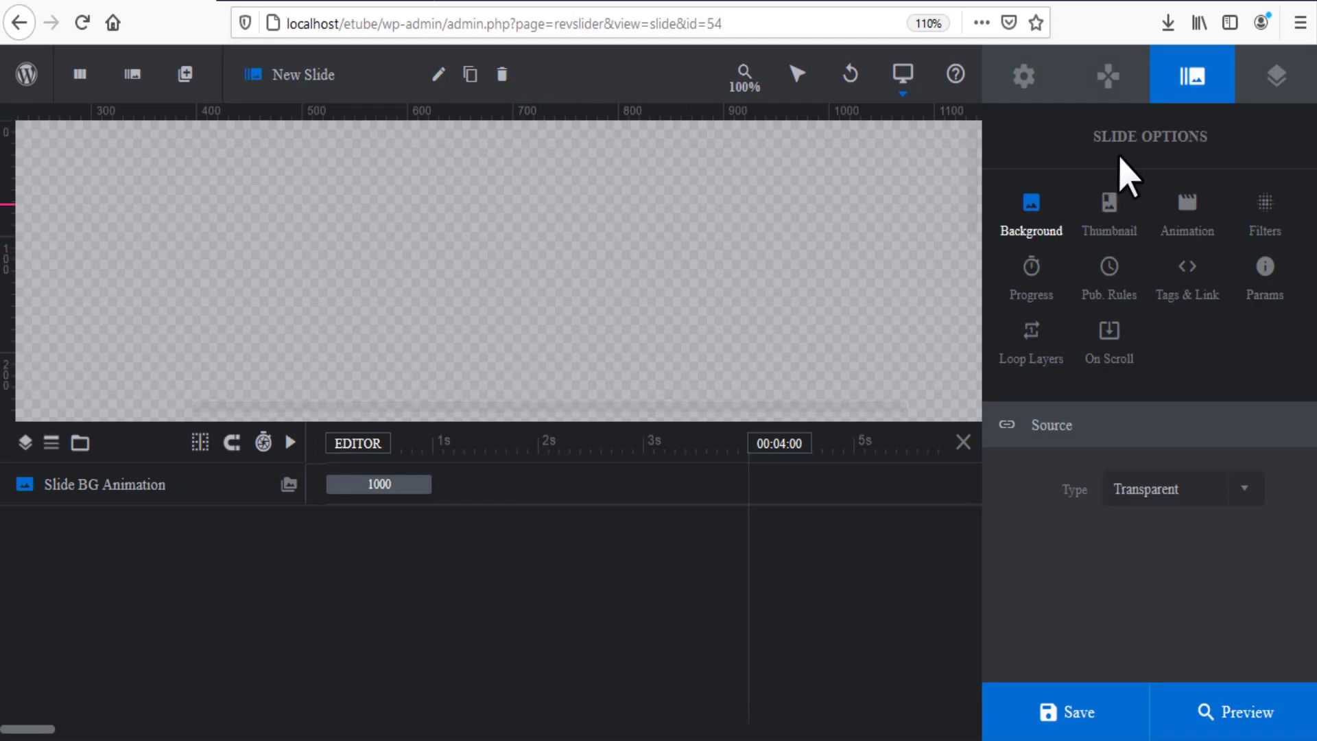
Set the second slide's background type to Image and insert foodbg2.jpg from the media library.
{"action": "left_click", "coordinate": [1243, 490]}
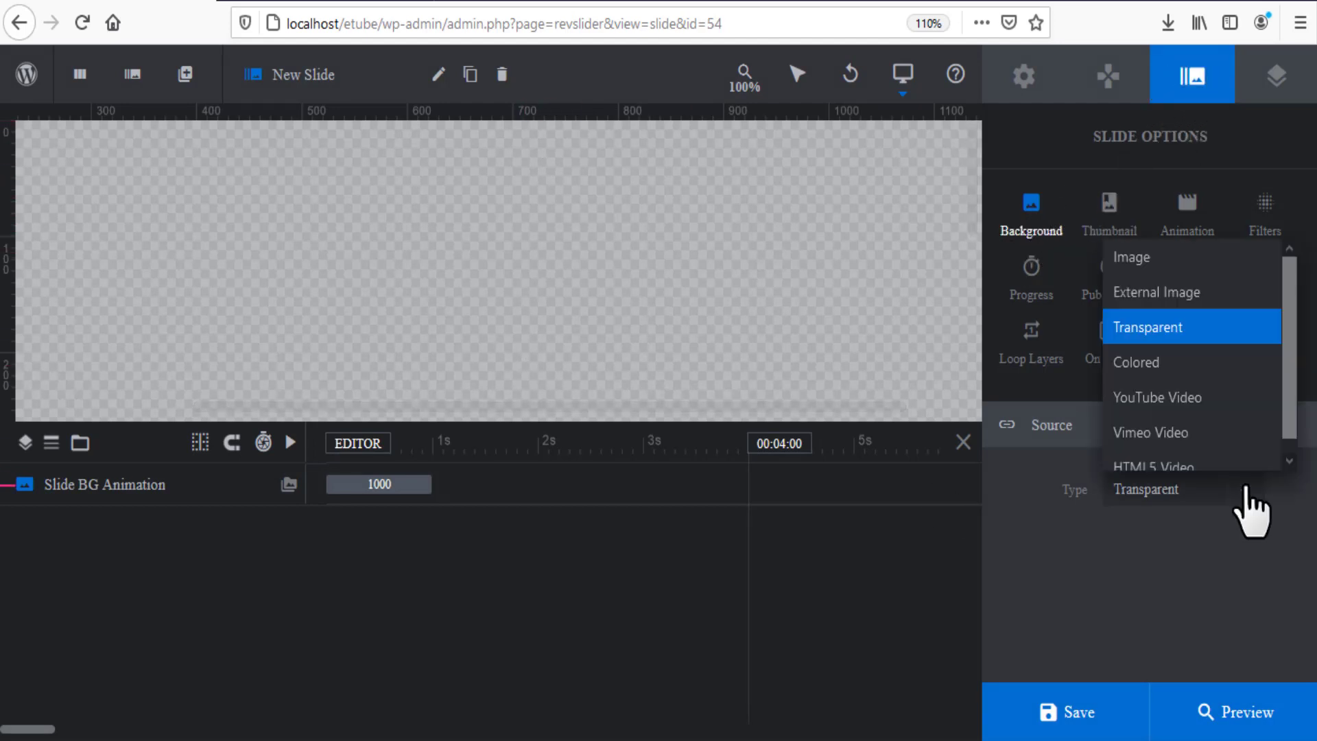
{"action": "left_click", "coordinate": [1167, 258]}
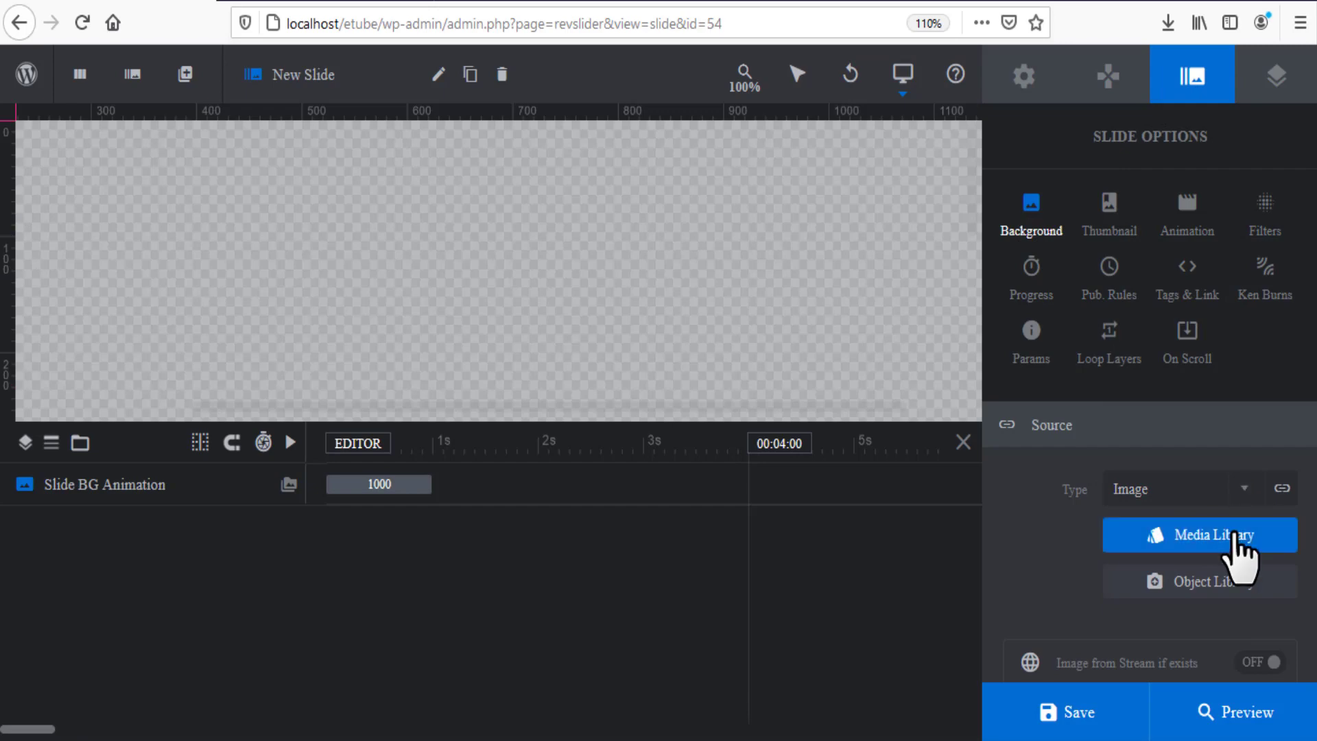
{"action": "left_click", "coordinate": [1239, 545]}
{"action": "scroll", "coordinate": [559, 435], "scroll_direction": "down", "scroll_amount": 15}
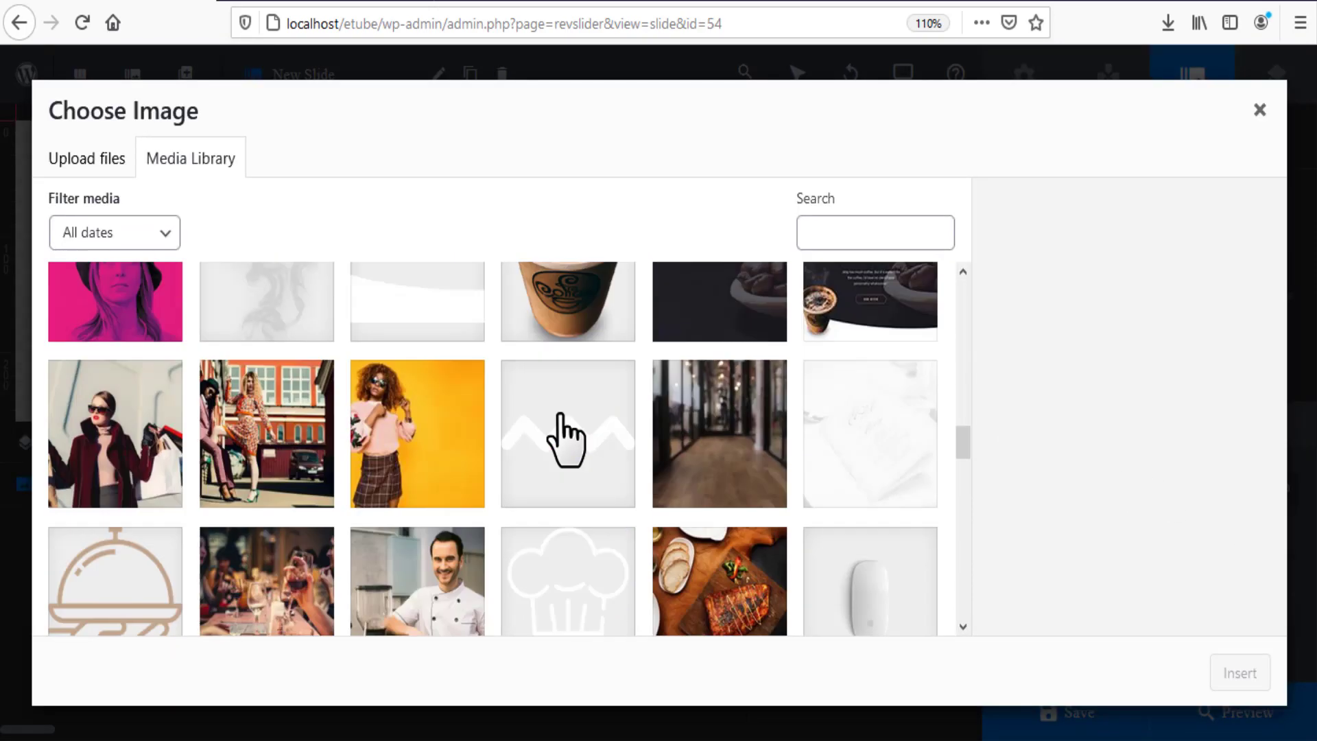
{"action": "scroll", "coordinate": [484, 395], "scroll_direction": "up", "scroll_amount": 3}
{"action": "left_click", "coordinate": [465, 374]}
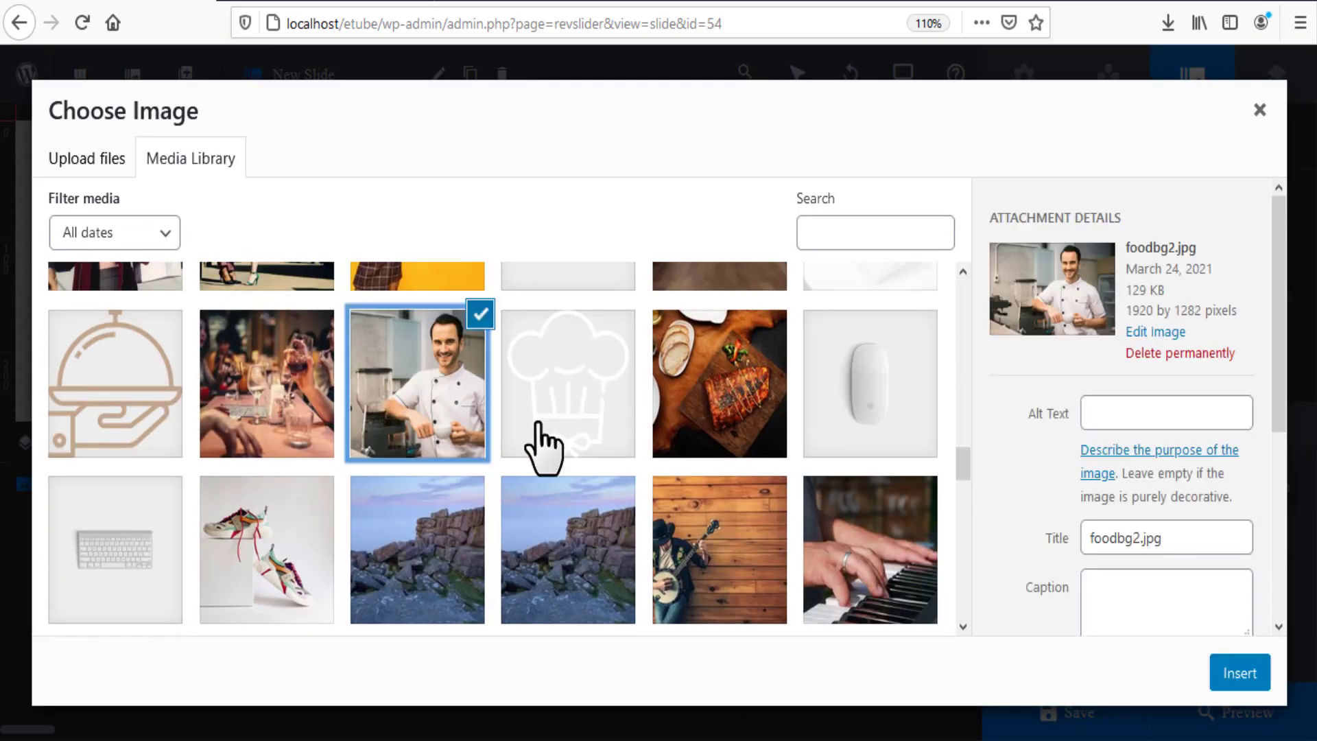
{"action": "left_click", "coordinate": [1224, 675]}
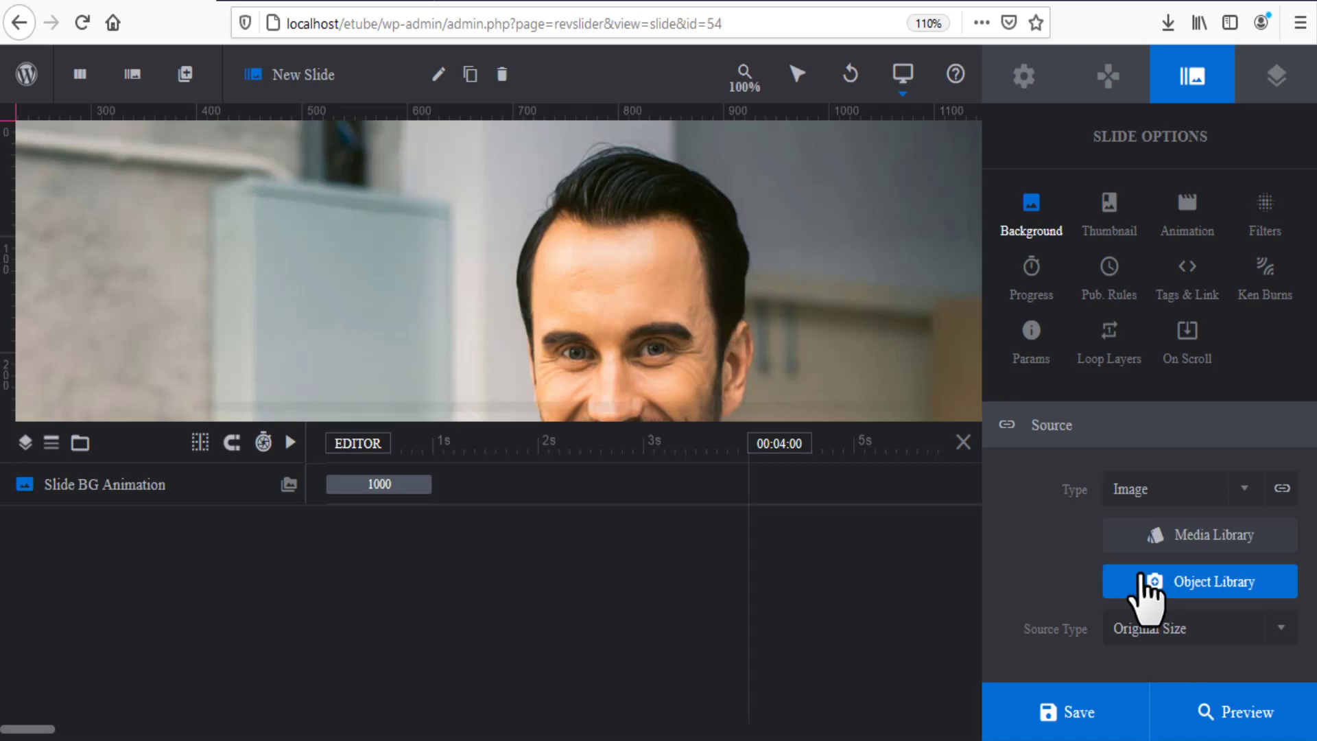
Set the second slide's background image position to top center and save the module.
{"action": "scroll", "coordinate": [1147, 638], "scroll_direction": "down", "scroll_amount": 4}
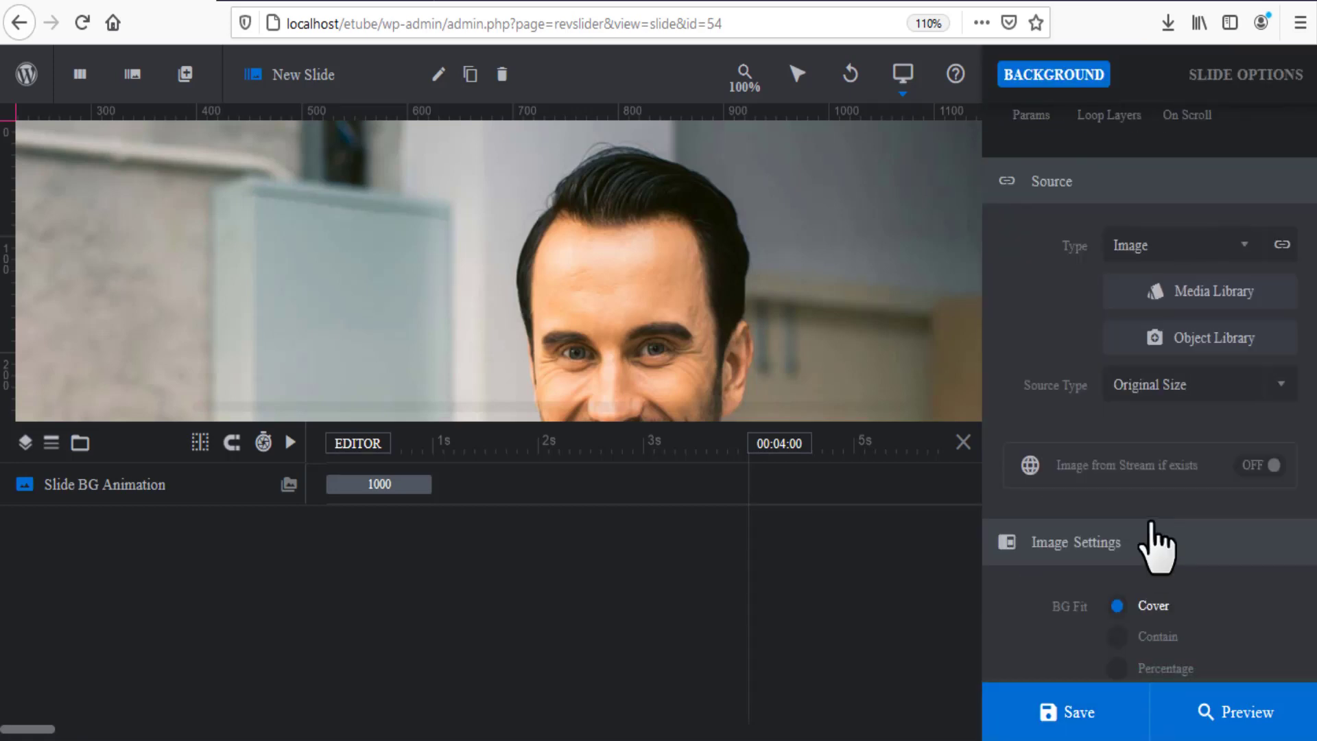
{"action": "scroll", "coordinate": [1158, 556], "scroll_direction": "down", "scroll_amount": 4}
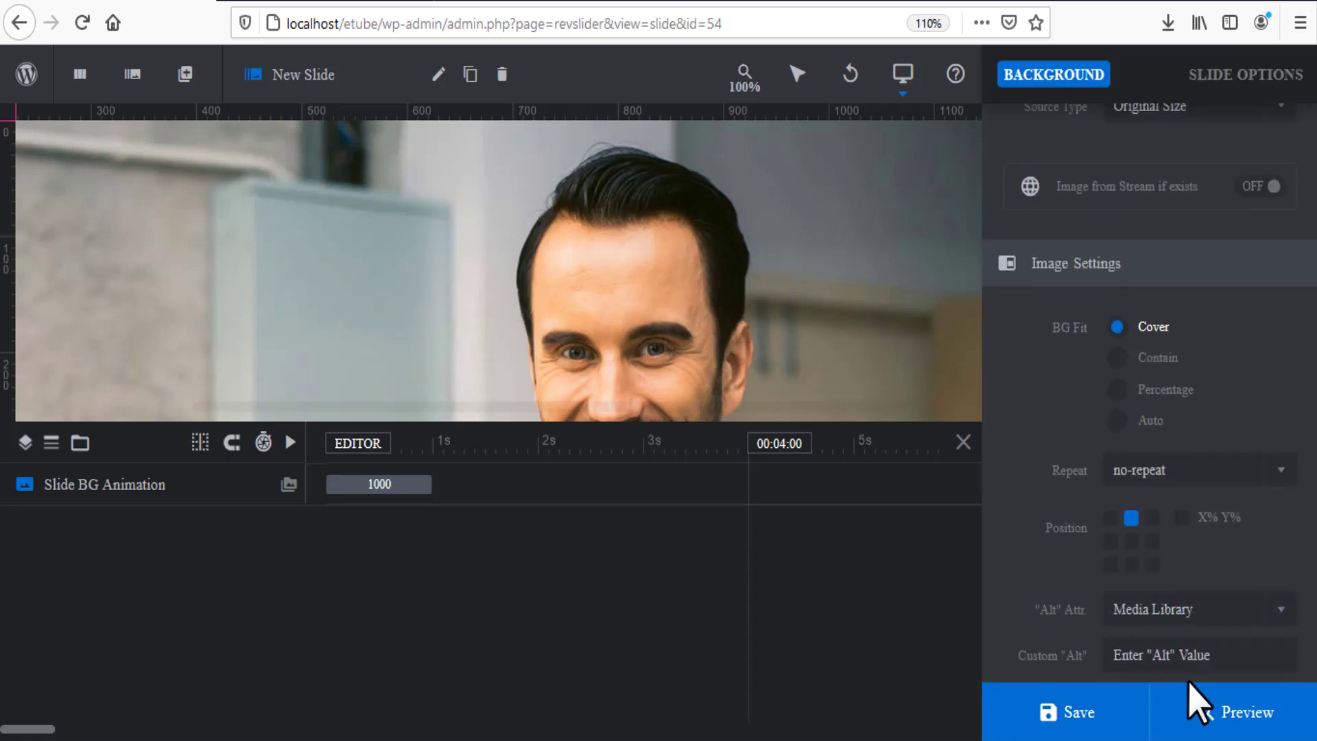
{"action": "left_click", "coordinate": [1110, 714]}
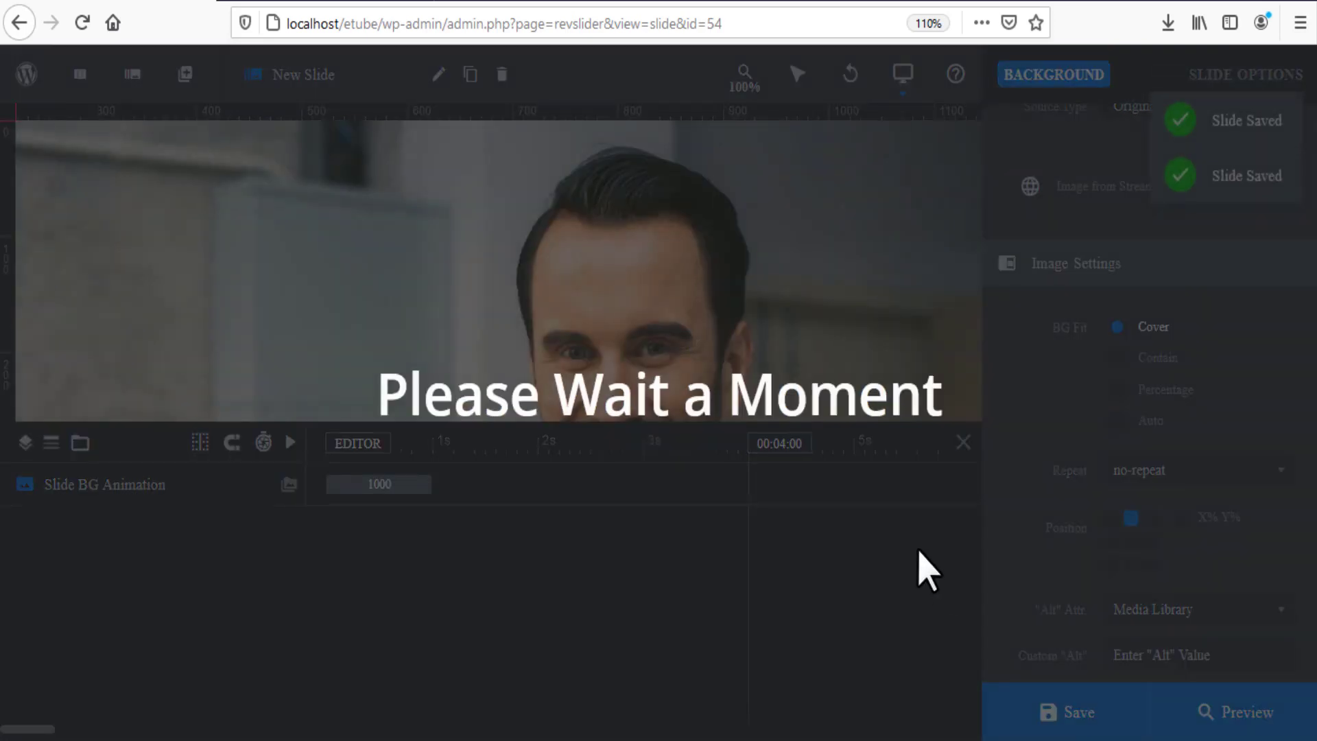
{"action": "scroll", "coordinate": [1124, 429], "scroll_direction": "up", "scroll_amount": 7}
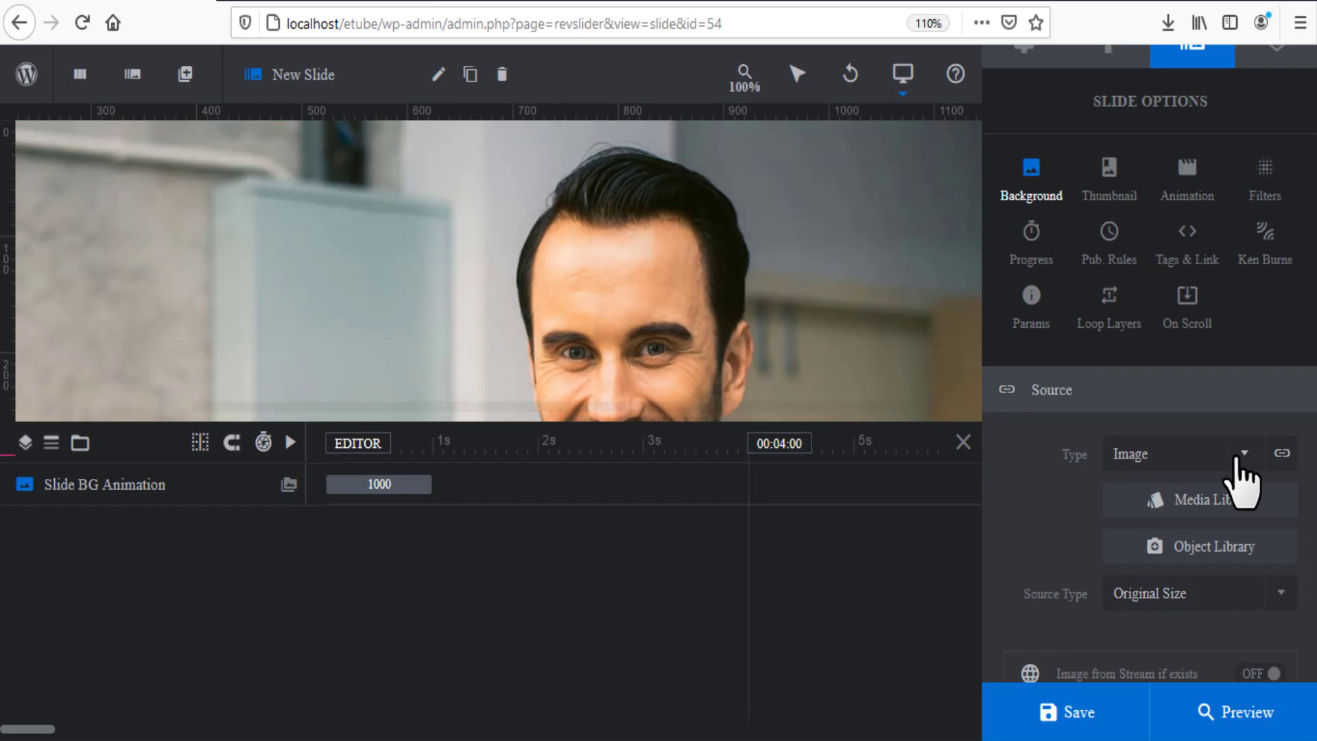
{"action": "scroll", "coordinate": [1243, 461], "scroll_direction": "up", "scroll_amount": 1}
Add a third, blank slide and set its background source type to Colored.
{"action": "mouse_move", "coordinate": [132, 76]}
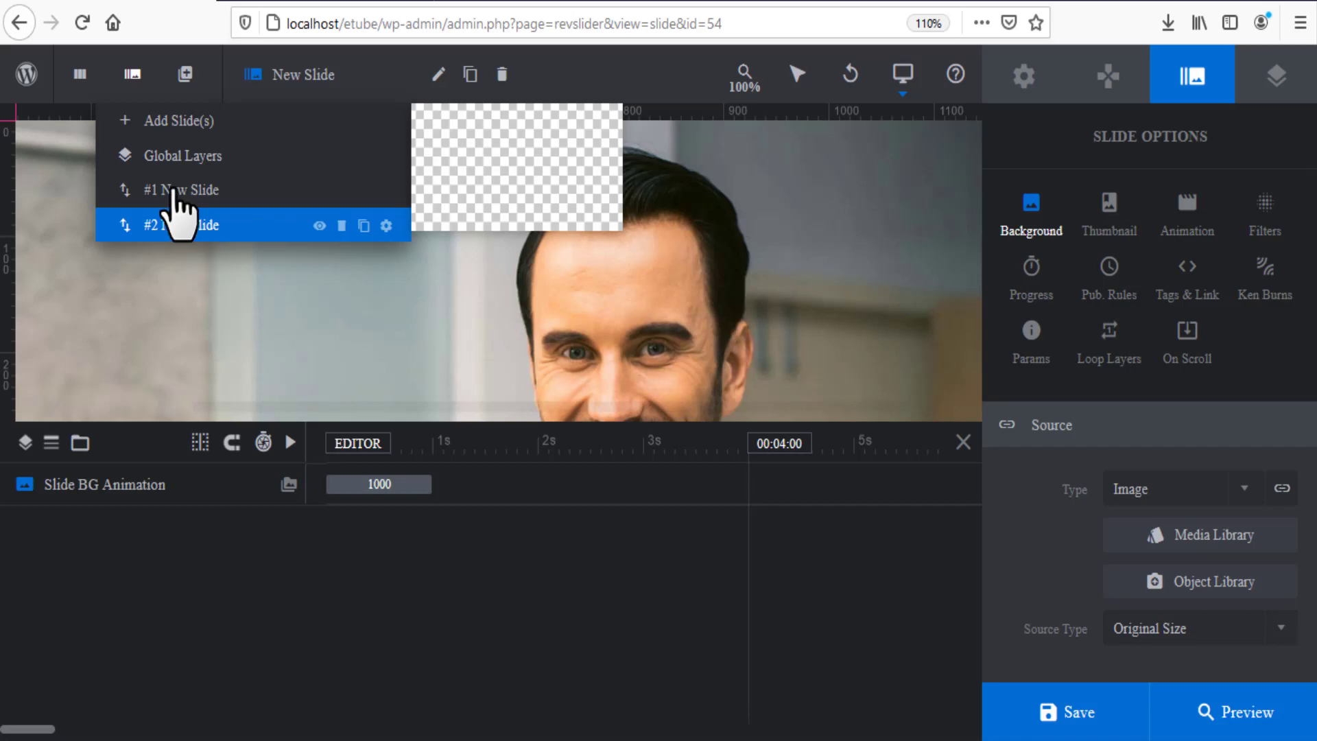
{"action": "mouse_move", "coordinate": [150, 123]}
{"action": "left_click", "coordinate": [501, 127]}
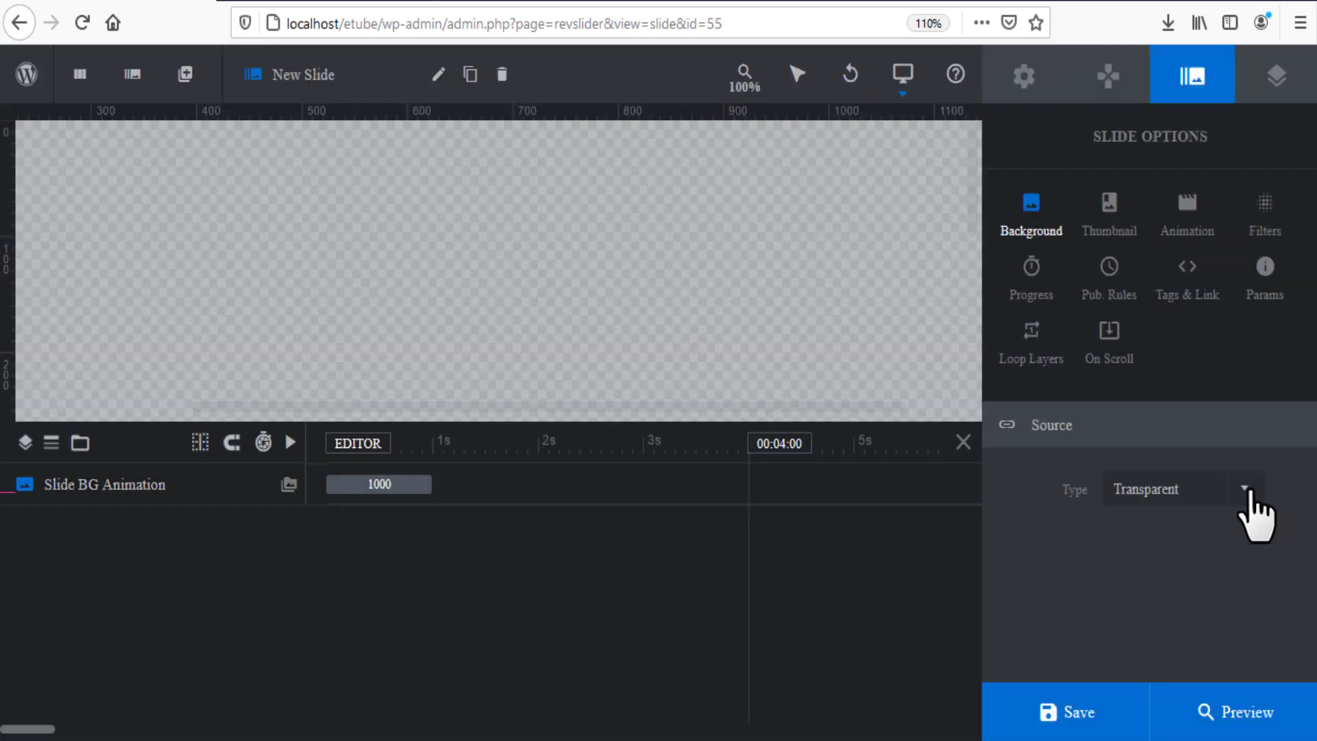
{"action": "left_click", "coordinate": [1246, 488]}
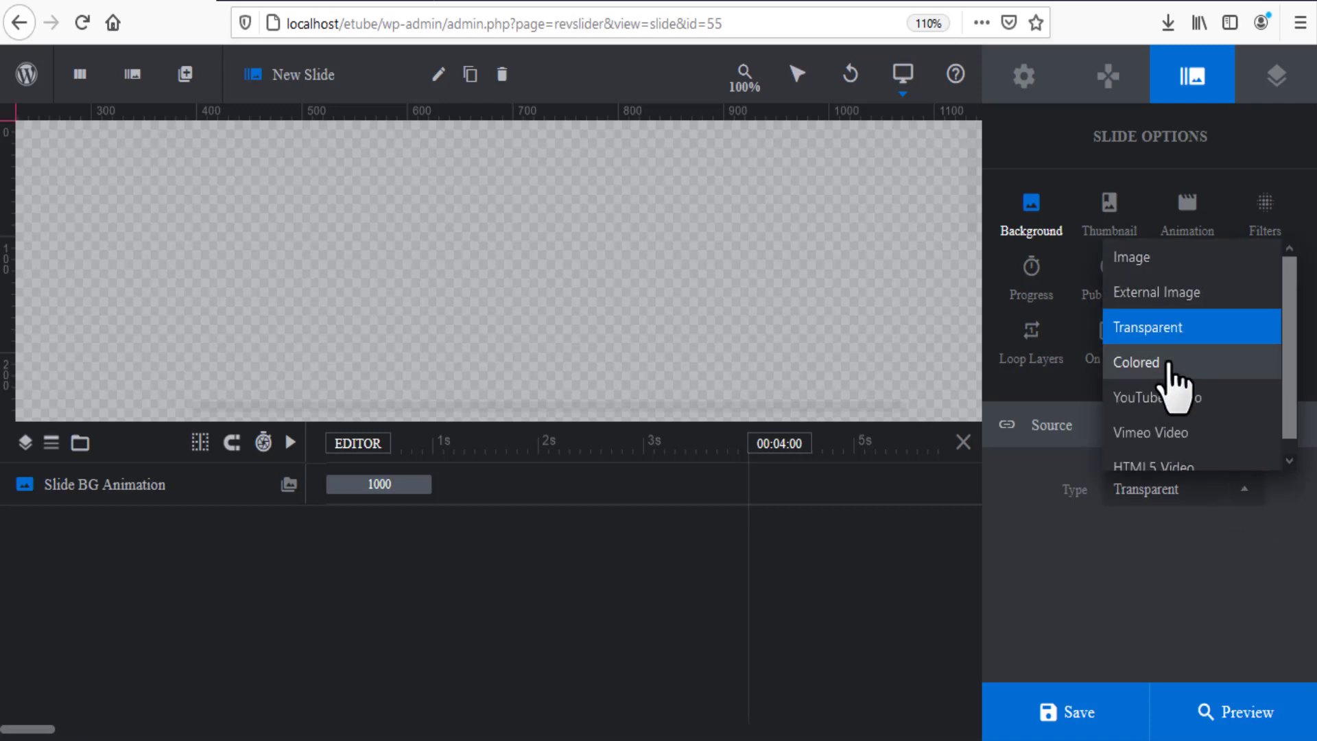
{"action": "left_click", "coordinate": [1169, 363]}
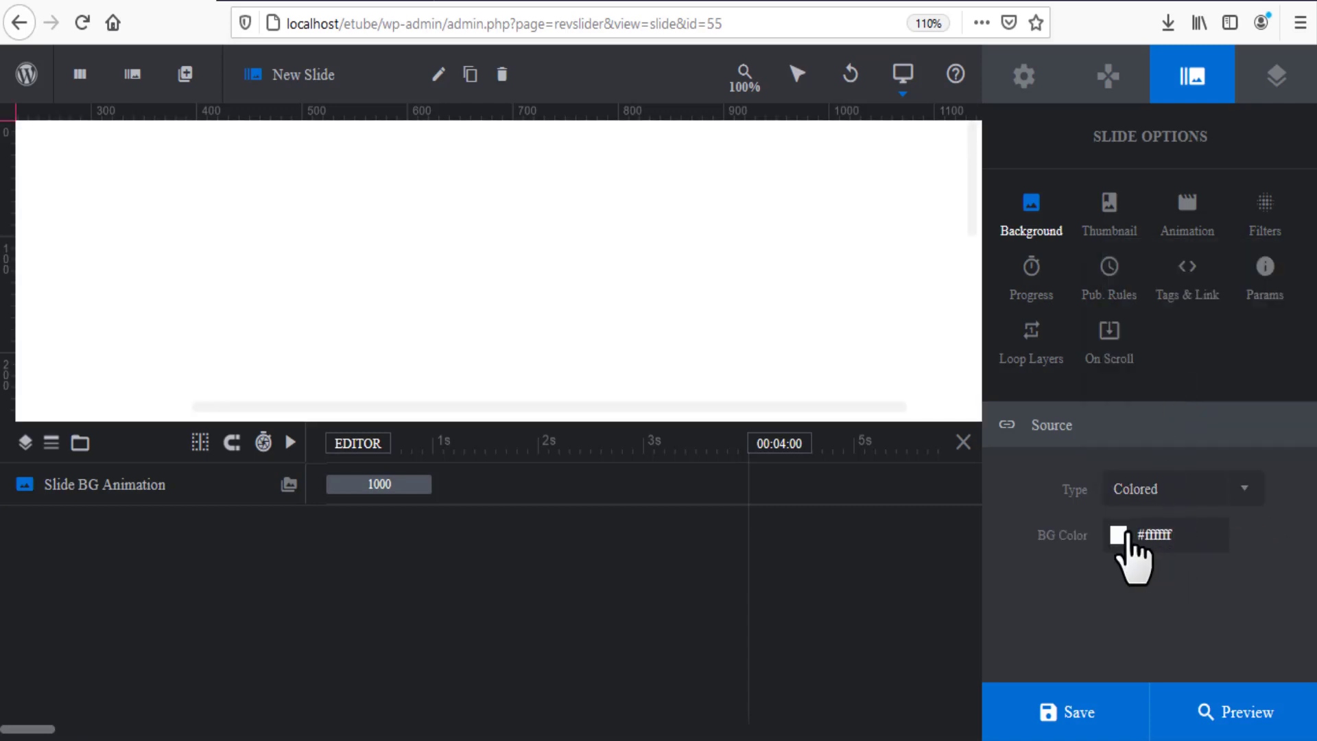
Try the yellow and blue default presets as the third slide's solid background color.
{"action": "left_click", "coordinate": [1120, 535]}
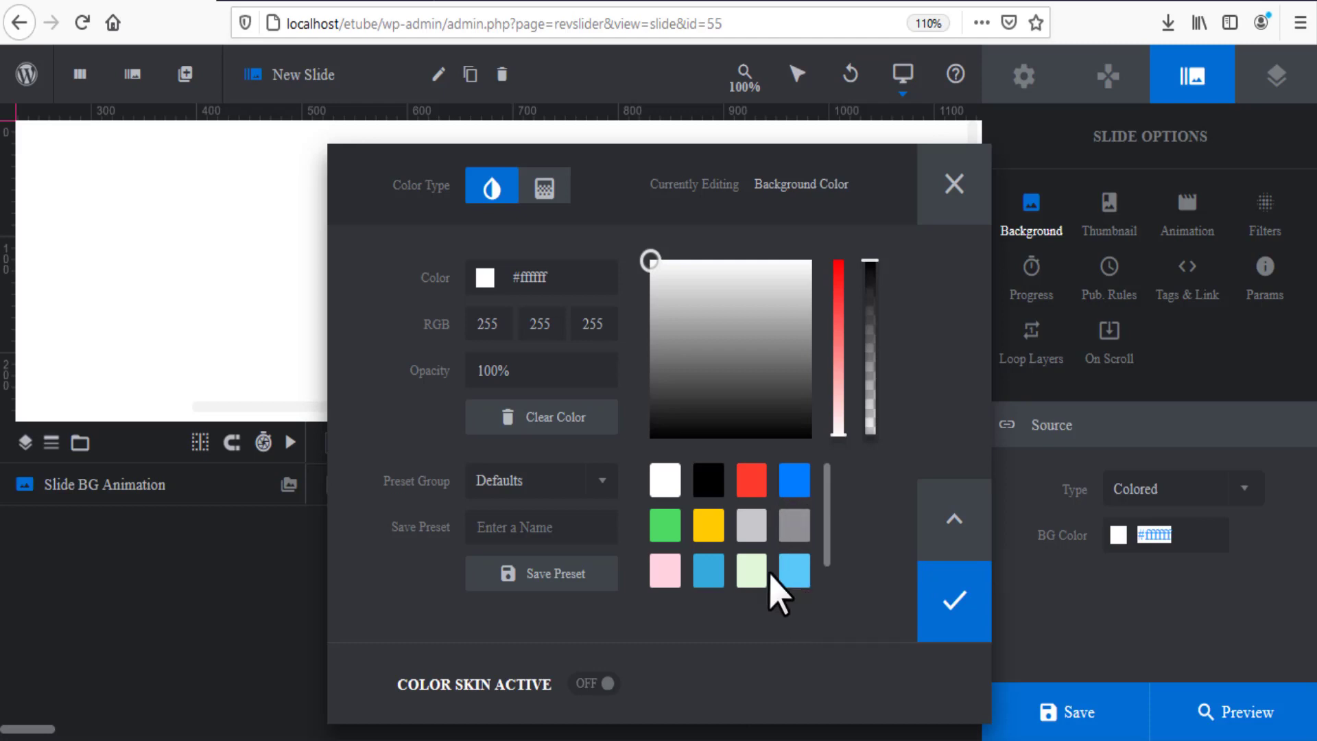
{"action": "left_click", "coordinate": [708, 525]}
{"action": "left_click", "coordinate": [793, 482]}
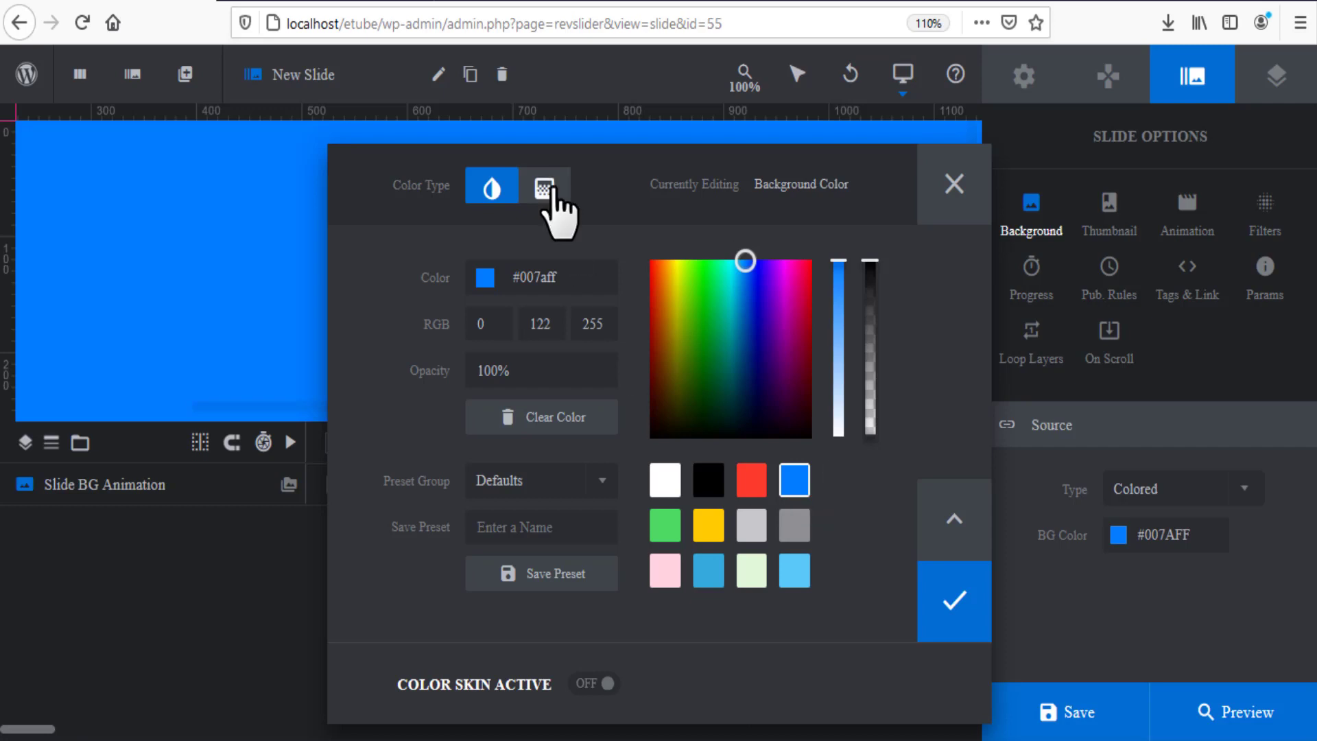
Try a gradient background on the third slide with a custom gray stop and the gray and blue presets, then discard it.
{"action": "left_click", "coordinate": [545, 188]}
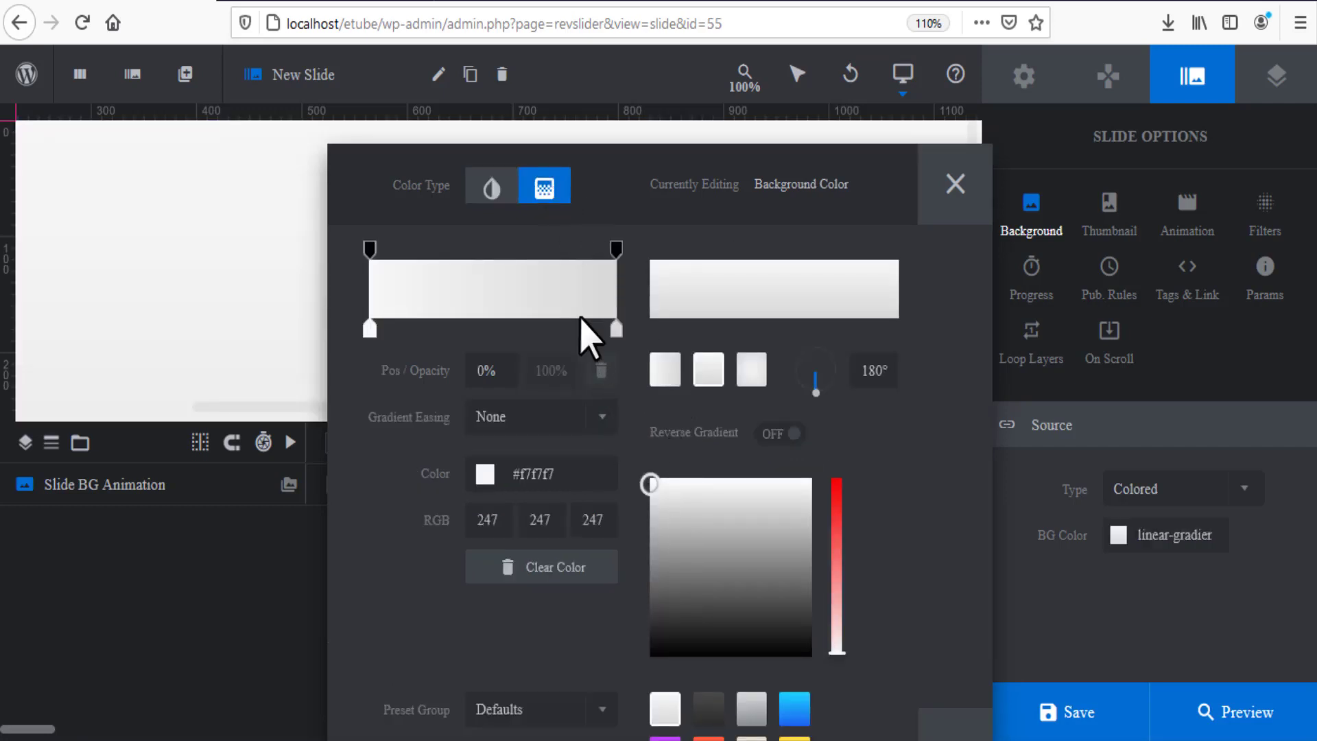
{"action": "left_click", "coordinate": [680, 581]}
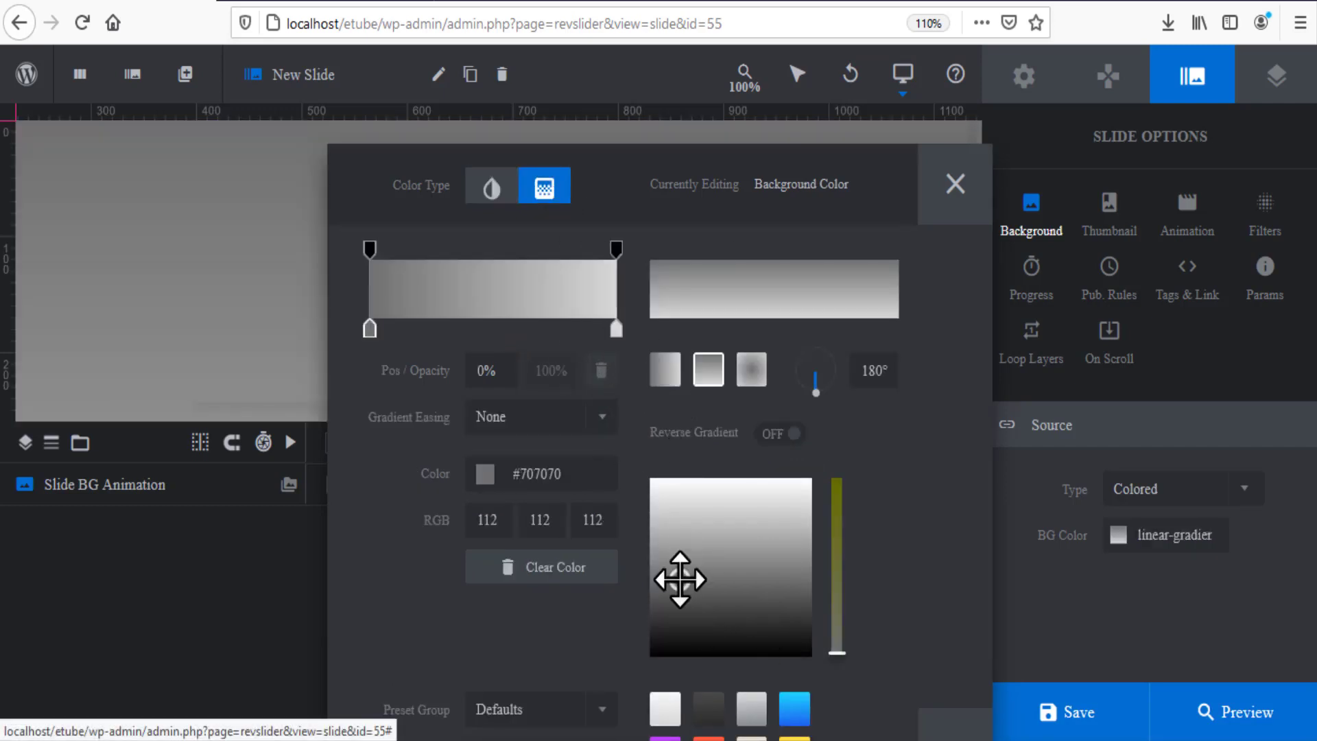
{"action": "left_click", "coordinate": [617, 250]}
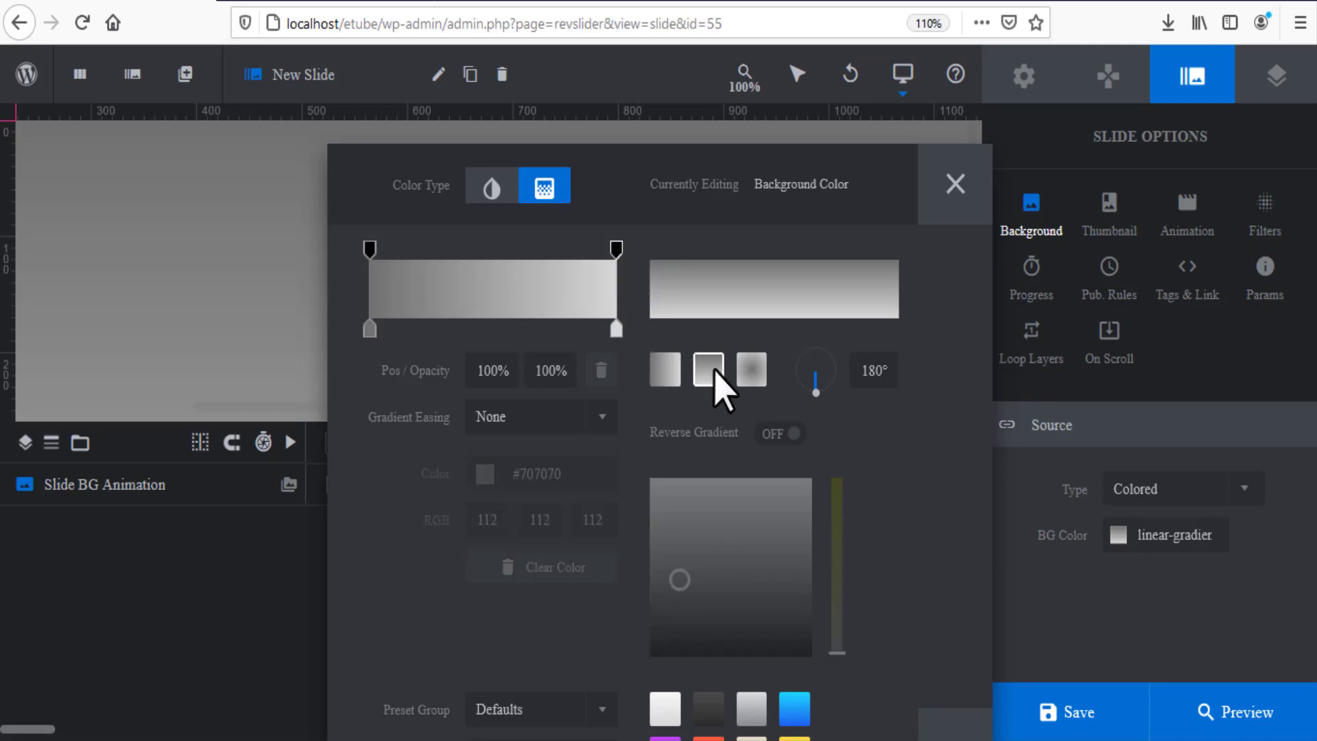
{"action": "left_click", "coordinate": [369, 249]}
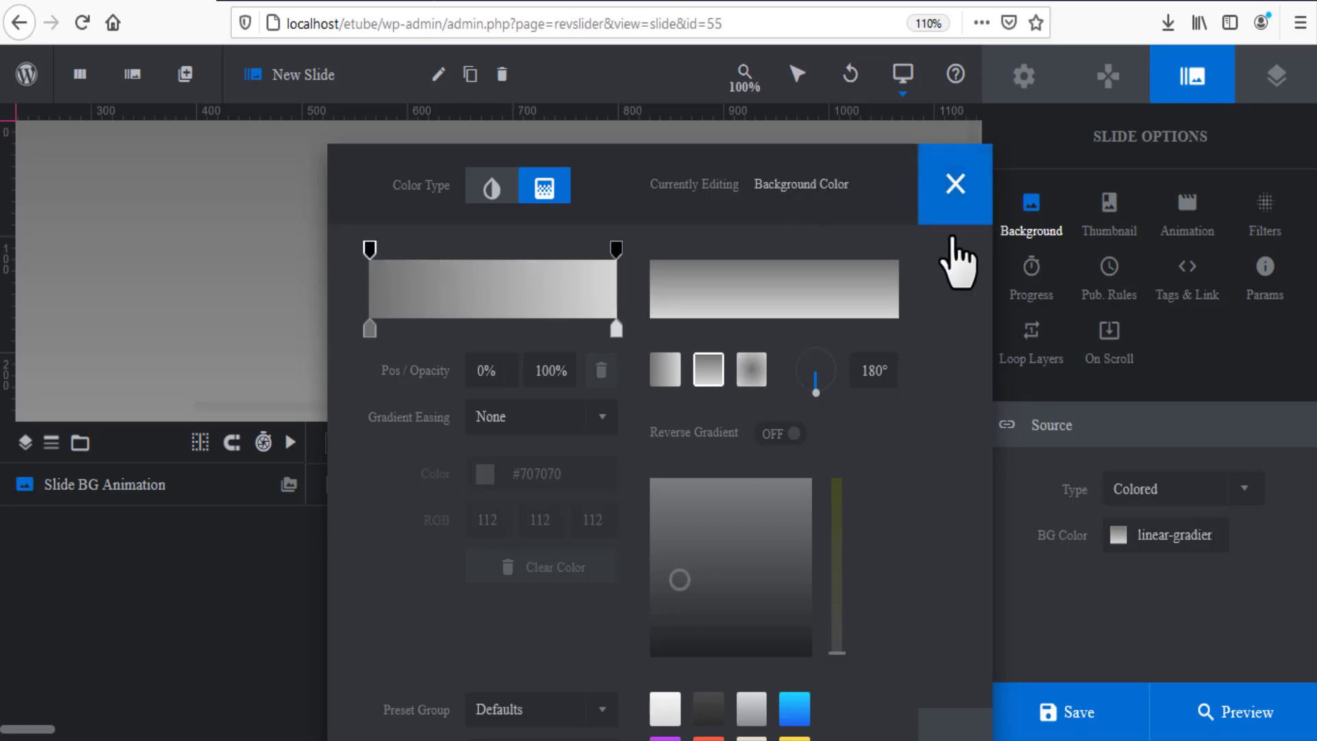
{"action": "left_click", "coordinate": [752, 710]}
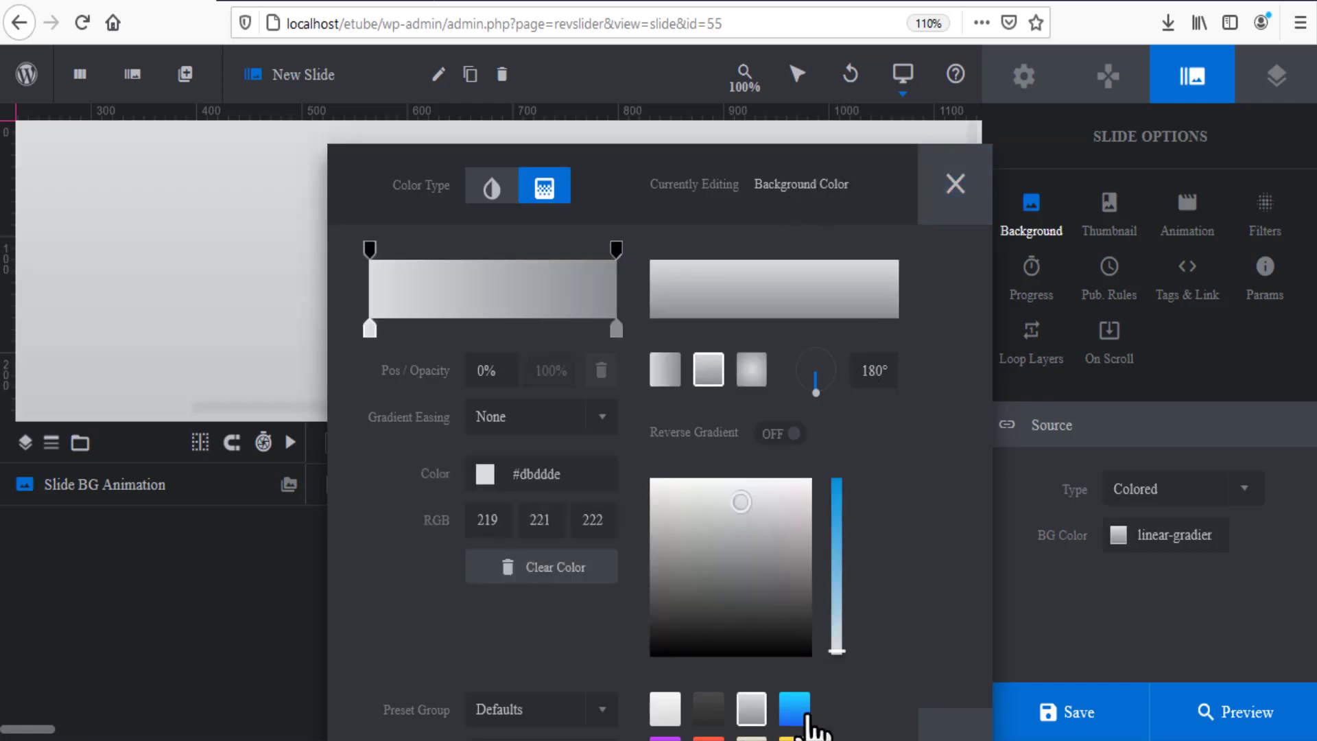
{"action": "left_click", "coordinate": [795, 710]}
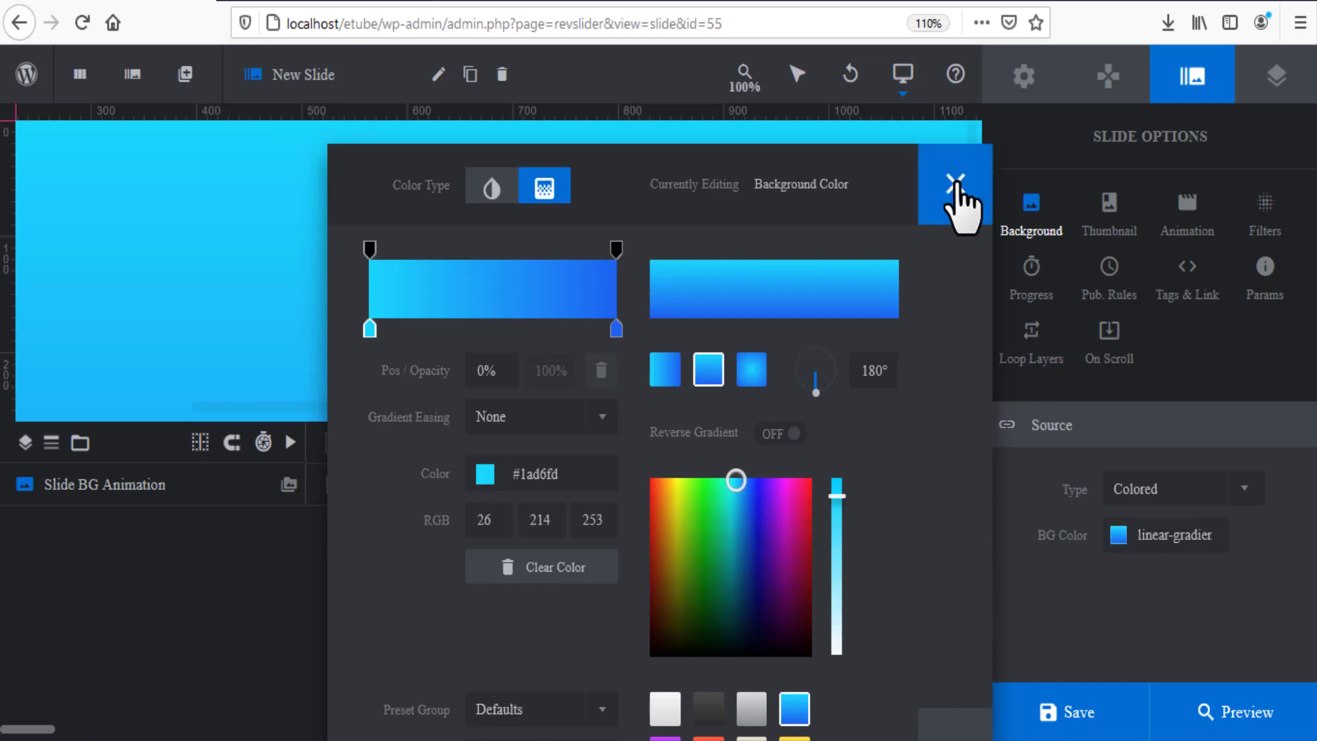
{"action": "left_click", "coordinate": [957, 184]}
Delete the third slide from the module.
{"action": "scroll", "coordinate": [1125, 590], "scroll_direction": "down", "scroll_amount": 1}
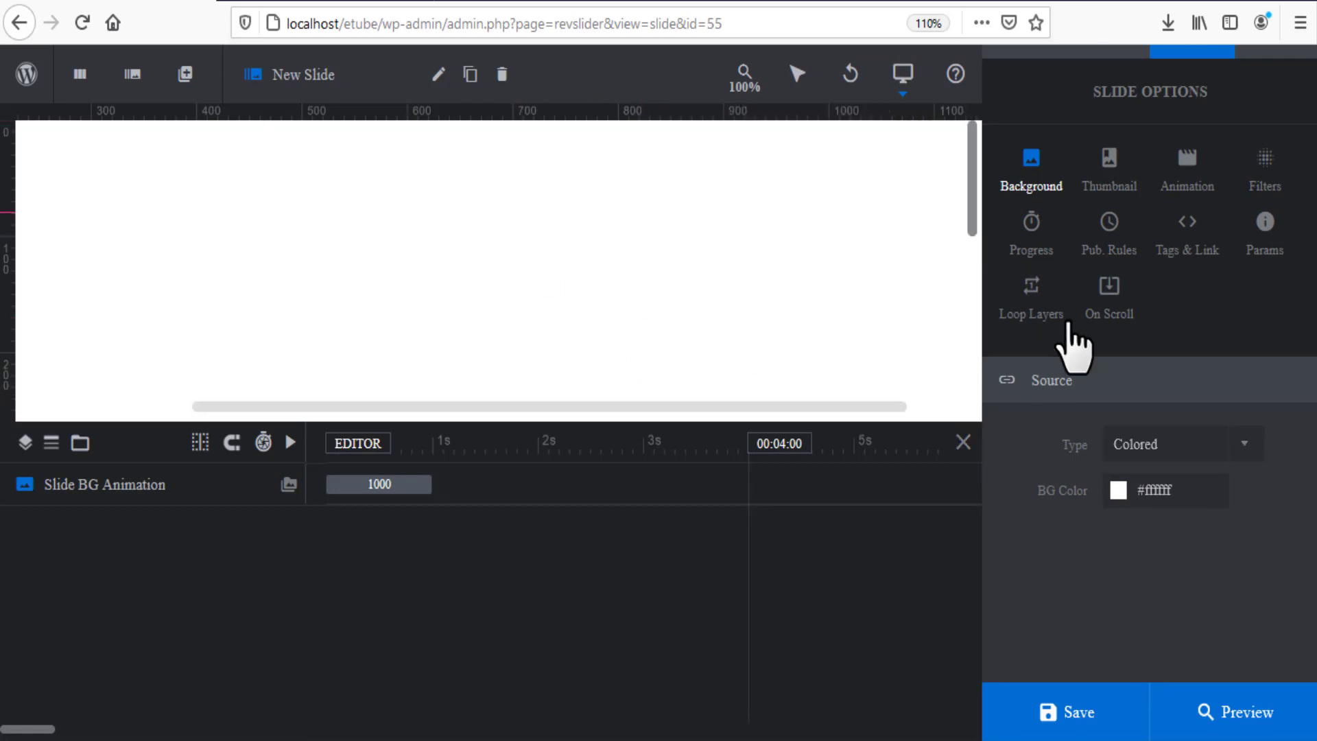
{"action": "left_click", "coordinate": [1243, 445]}
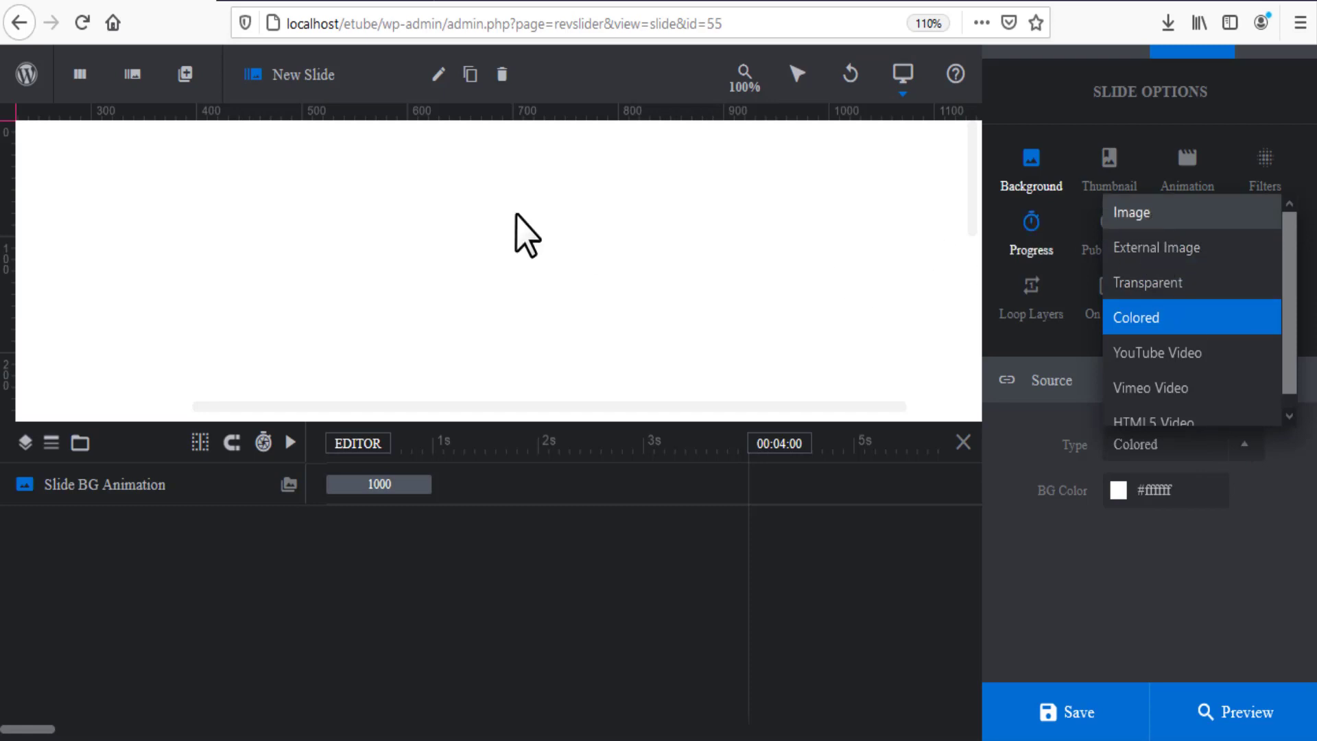
{"action": "mouse_move", "coordinate": [155, 262]}
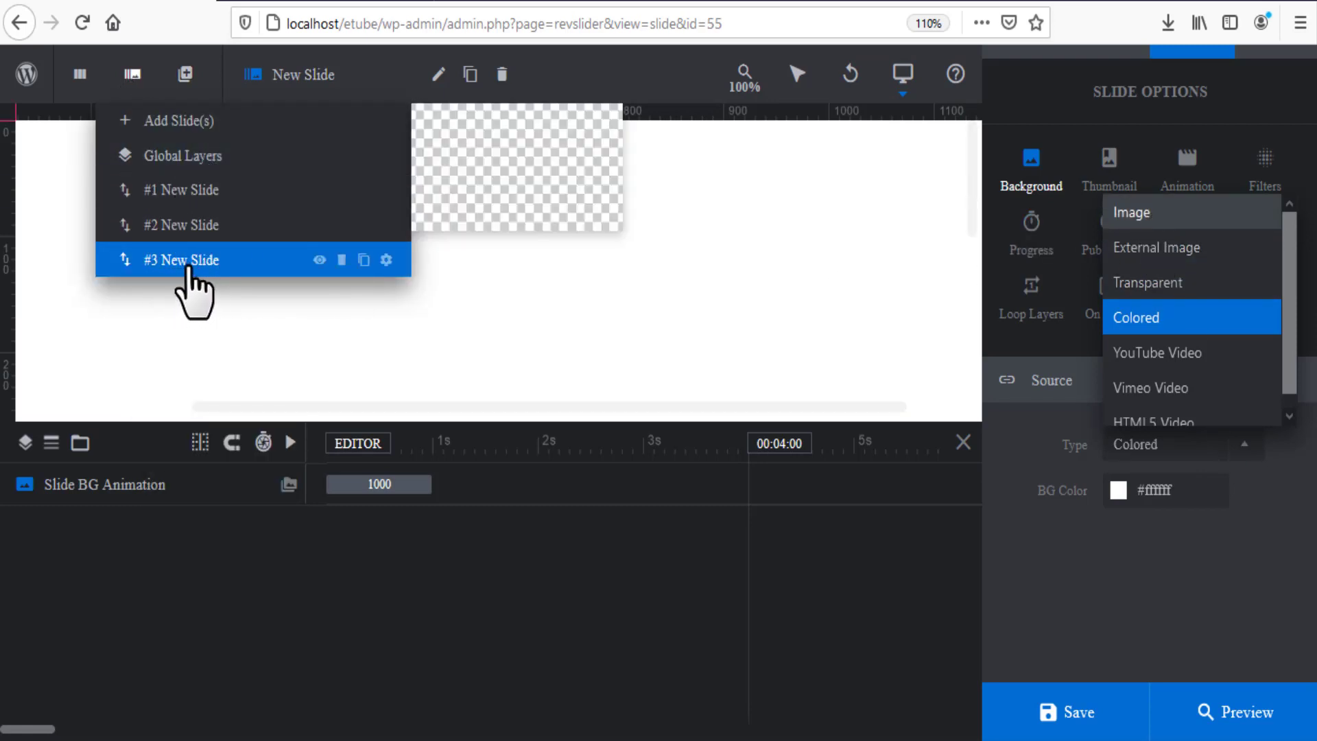
{"action": "mouse_move", "coordinate": [371, 124]}
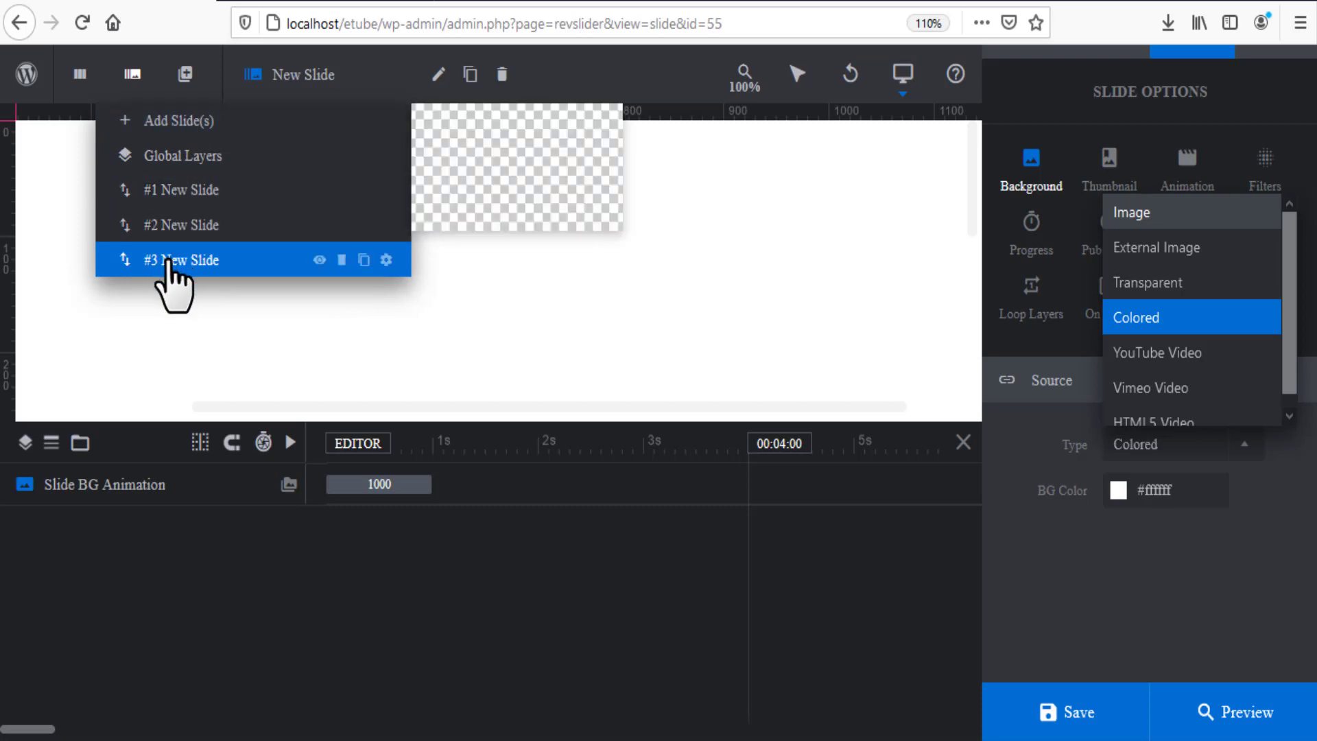
{"action": "left_click", "coordinate": [341, 260]}
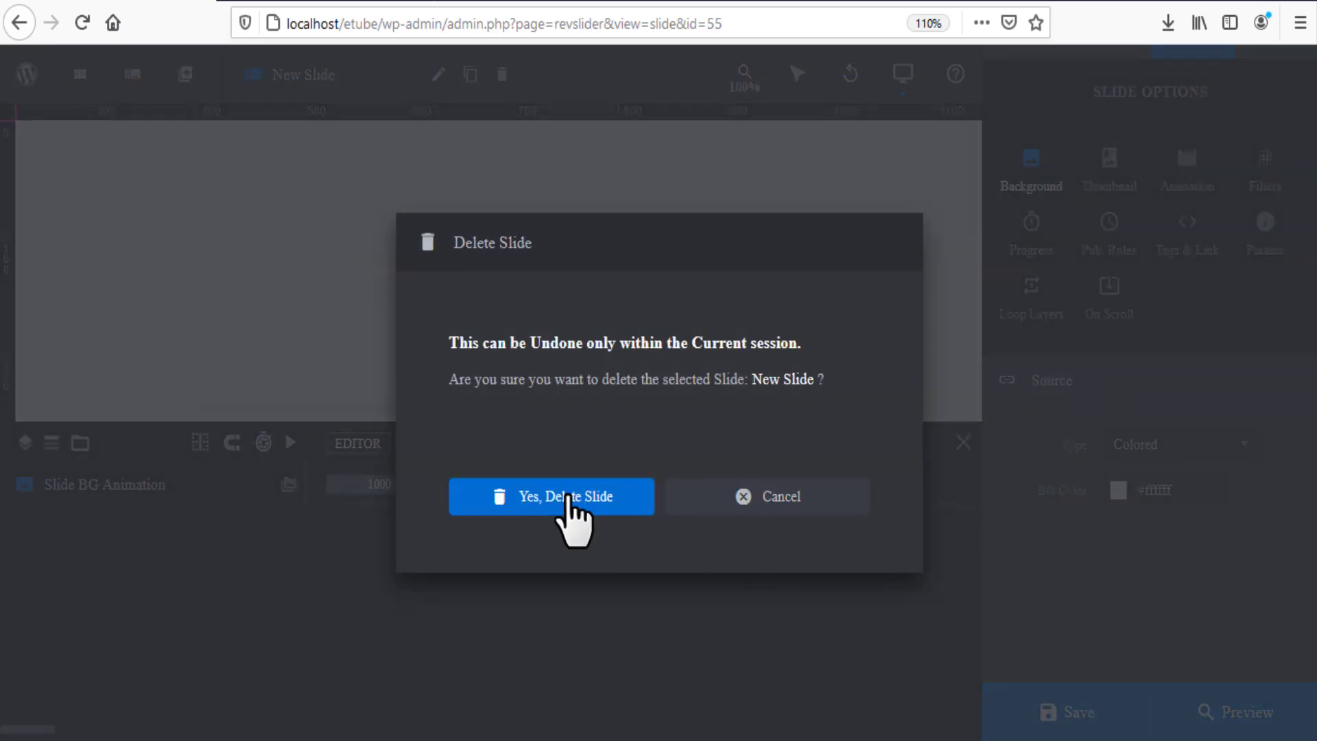
{"action": "left_click", "coordinate": [589, 498]}
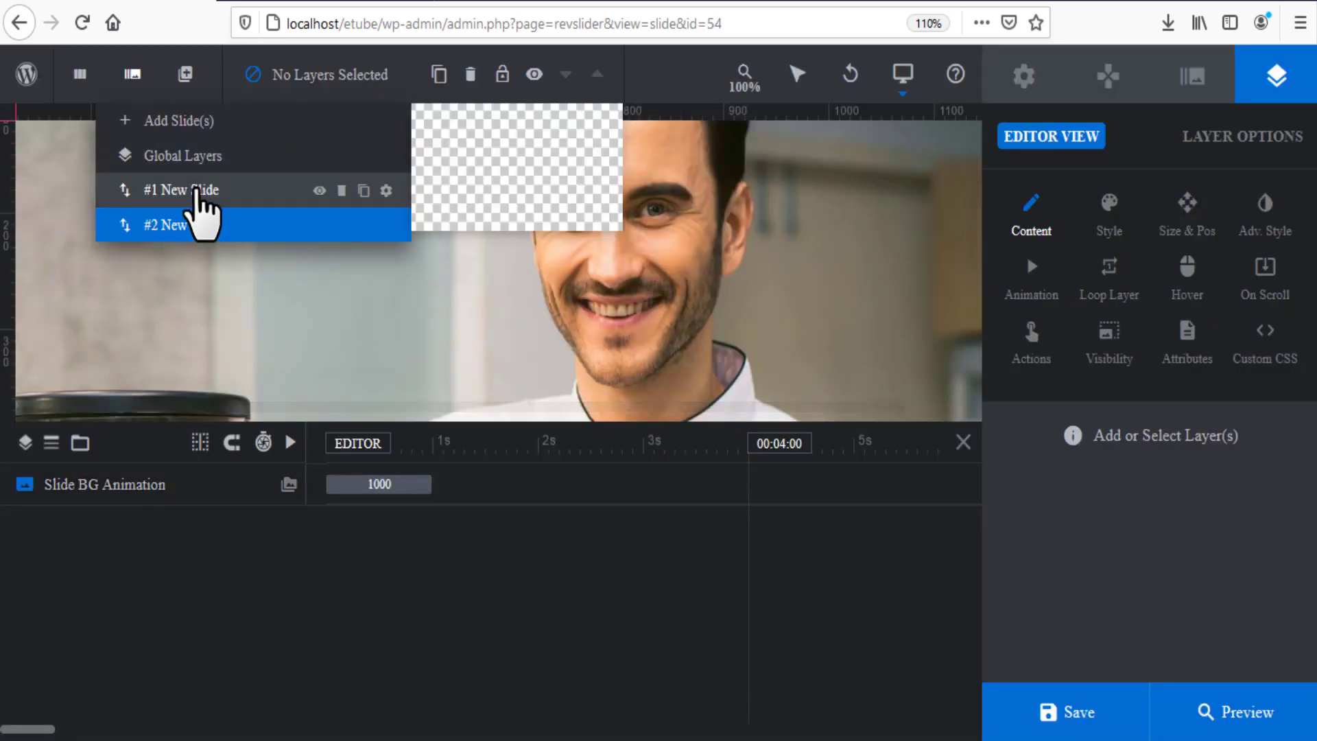
Open the first slide and look at the live homepage slider for reference.
{"action": "left_click", "coordinate": [200, 189]}
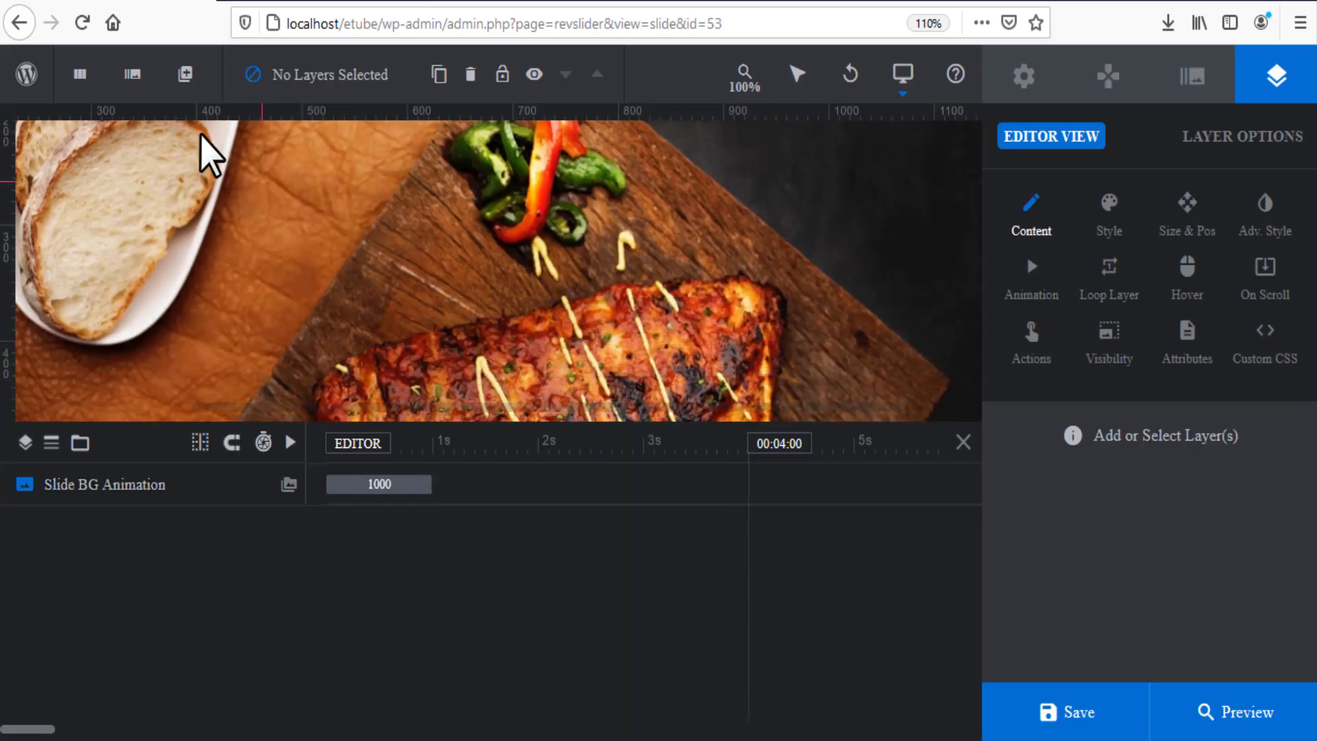
{"action": "mouse_move", "coordinate": [132, 74]}
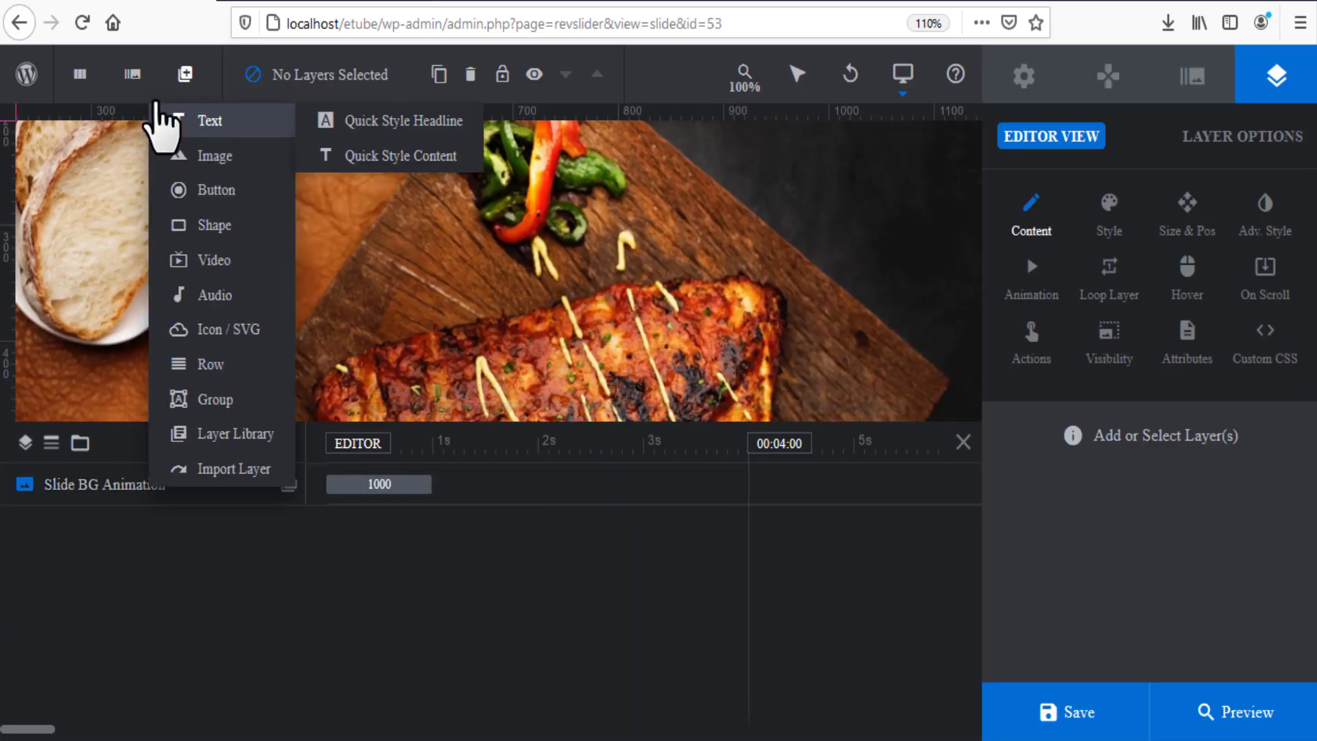
{"action": "left_click", "coordinate": [343, 2]}
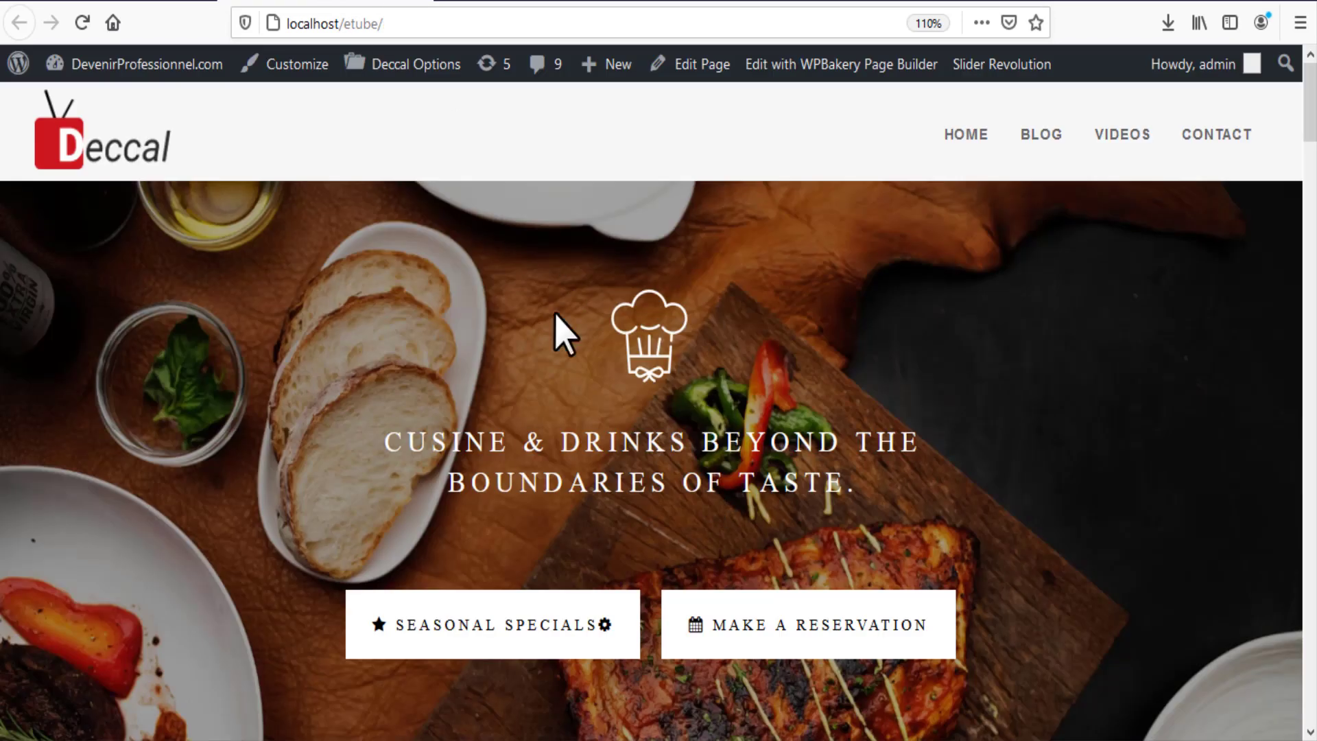
{"action": "left_click", "coordinate": [97, 6]}
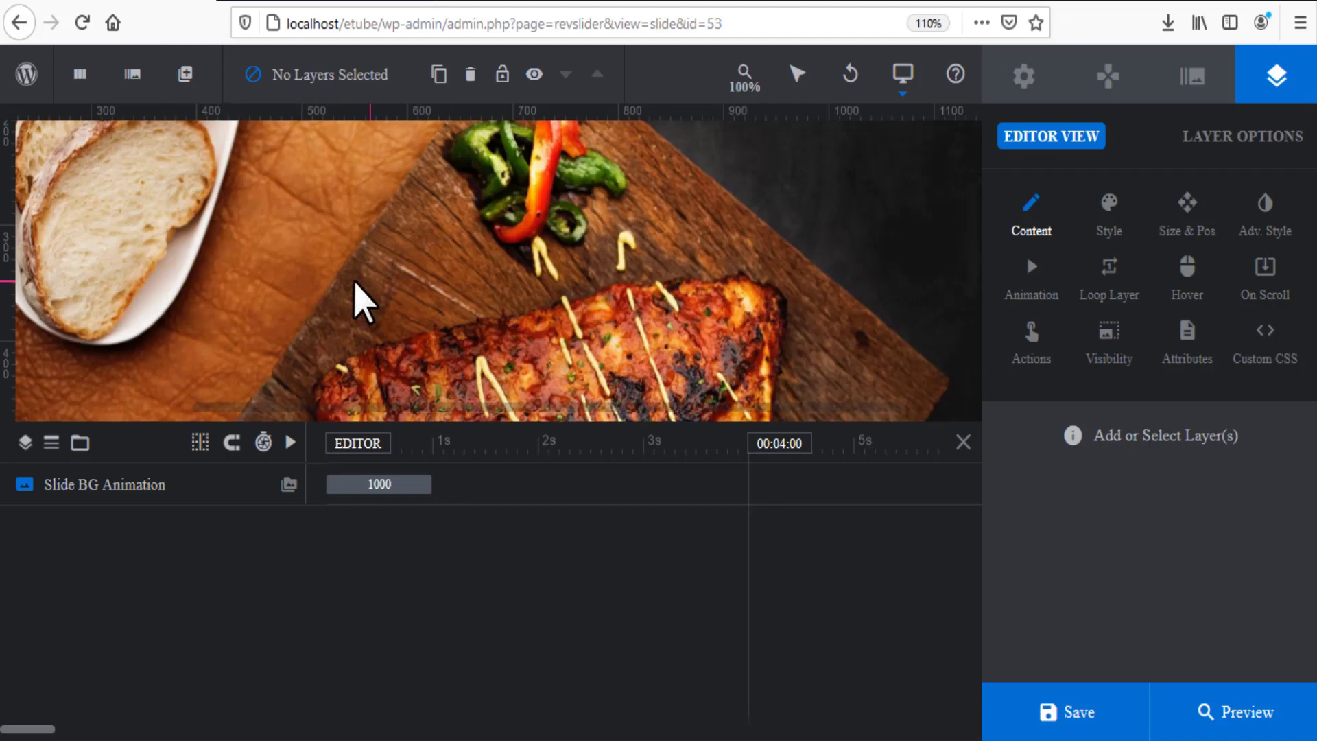
Open the module's global layers for editing and examine the shared elements on the live homepage slider.
{"action": "mouse_move", "coordinate": [132, 74]}
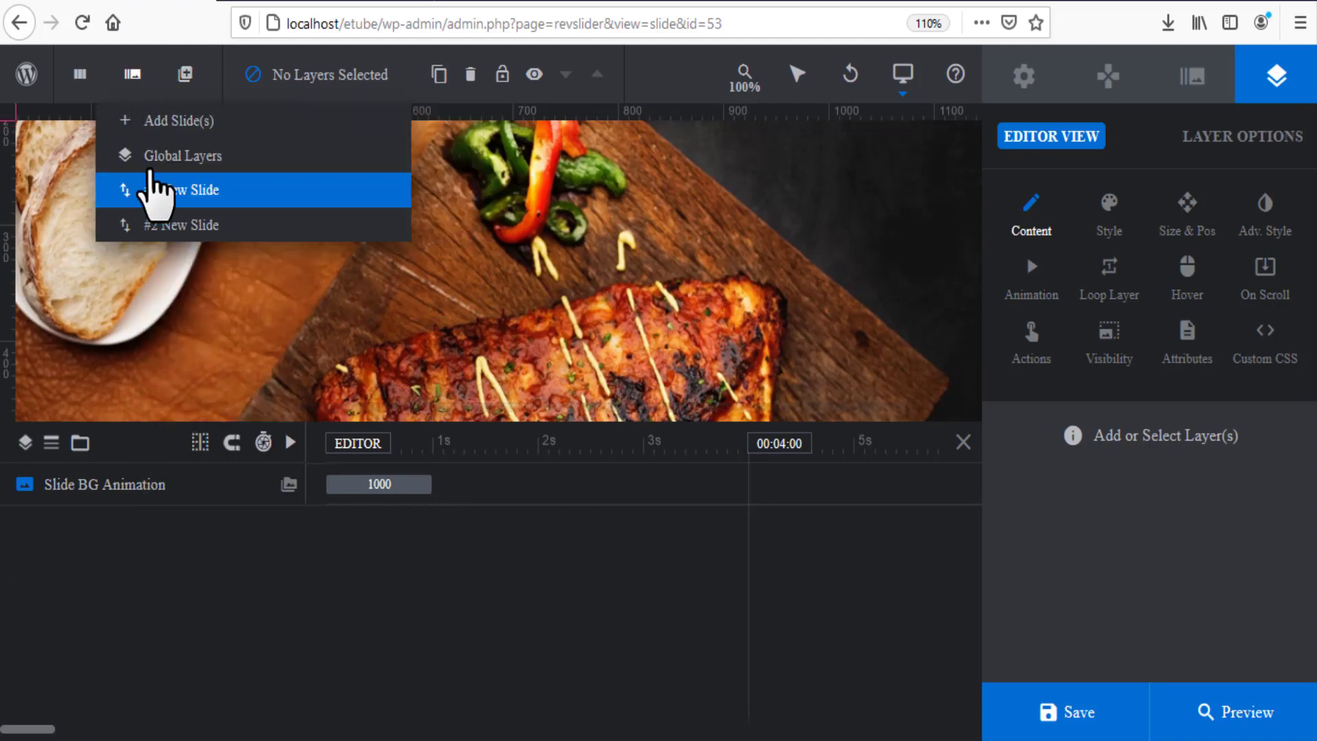
{"action": "left_click", "coordinate": [165, 158]}
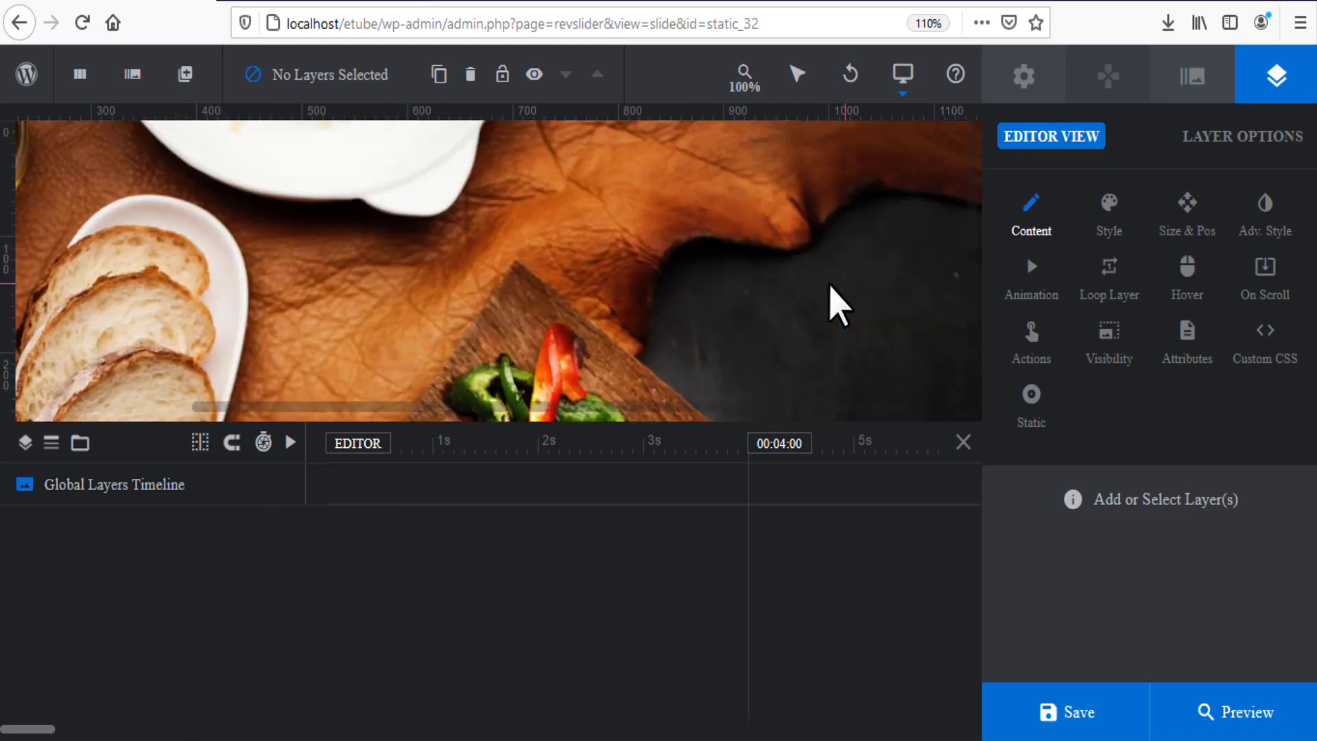
{"action": "scroll", "coordinate": [590, 303], "scroll_direction": "down", "scroll_amount": 1}
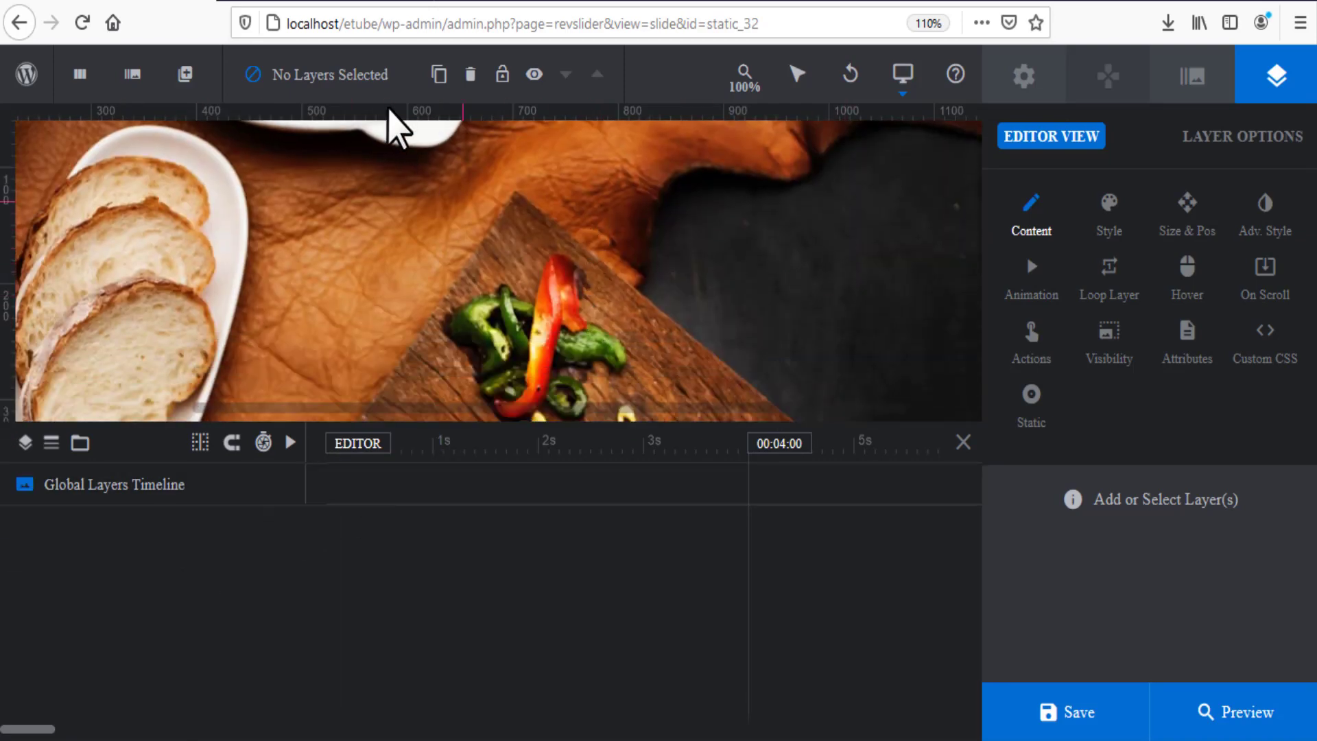
{"action": "left_click", "coordinate": [324, 5]}
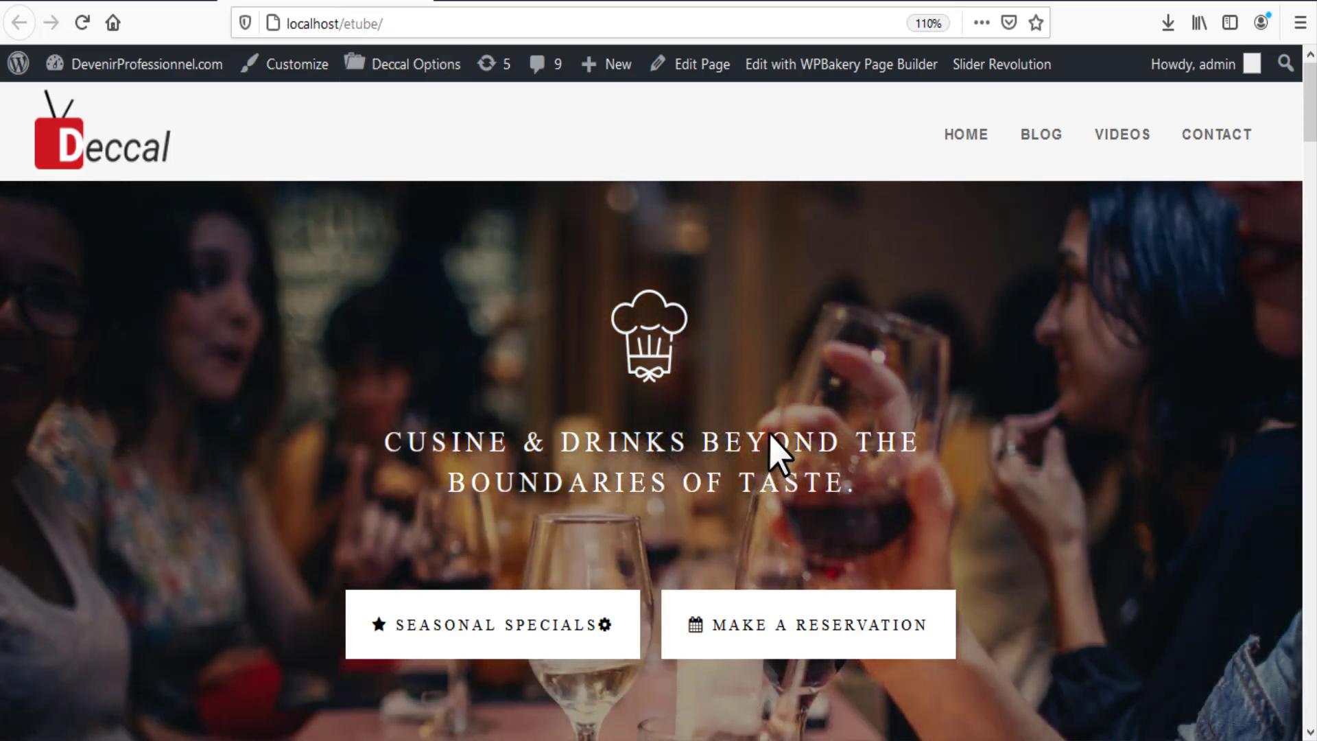
{"action": "left_click", "coordinate": [97, 4]}
Add a Quick Style Headline text layer in the bold italic white style to the global layers.
{"action": "scroll", "coordinate": [370, 420], "scroll_direction": "down", "scroll_amount": 1}
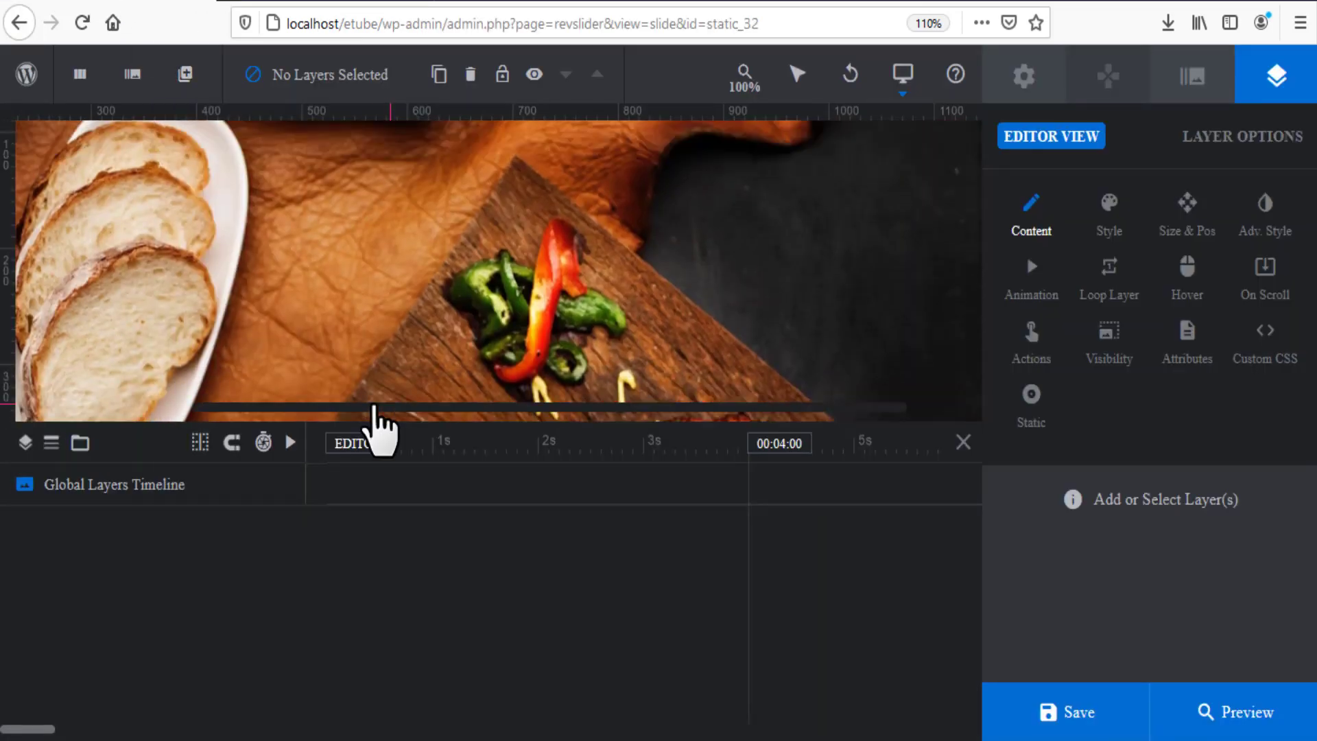
{"action": "mouse_move", "coordinate": [183, 73]}
{"action": "mouse_move", "coordinate": [212, 123]}
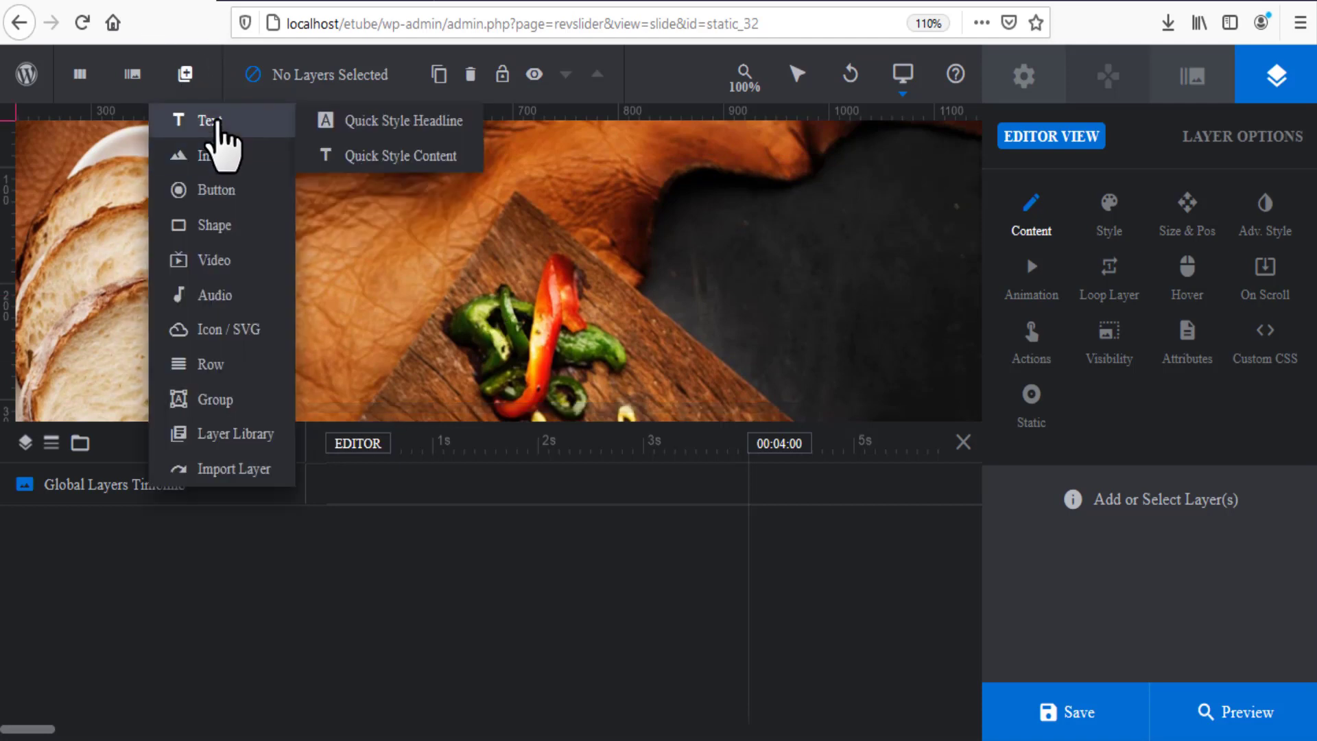
{"action": "left_click", "coordinate": [361, 137]}
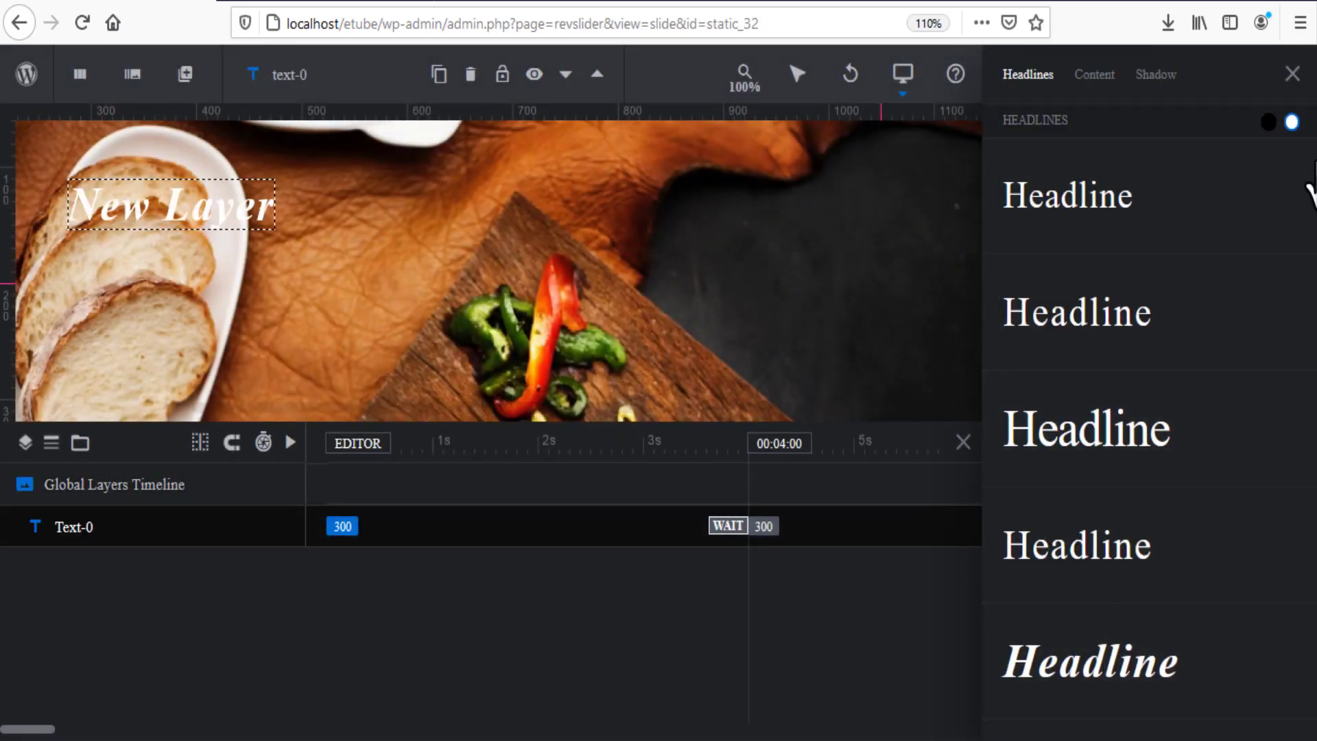
{"action": "left_click", "coordinate": [1293, 74]}
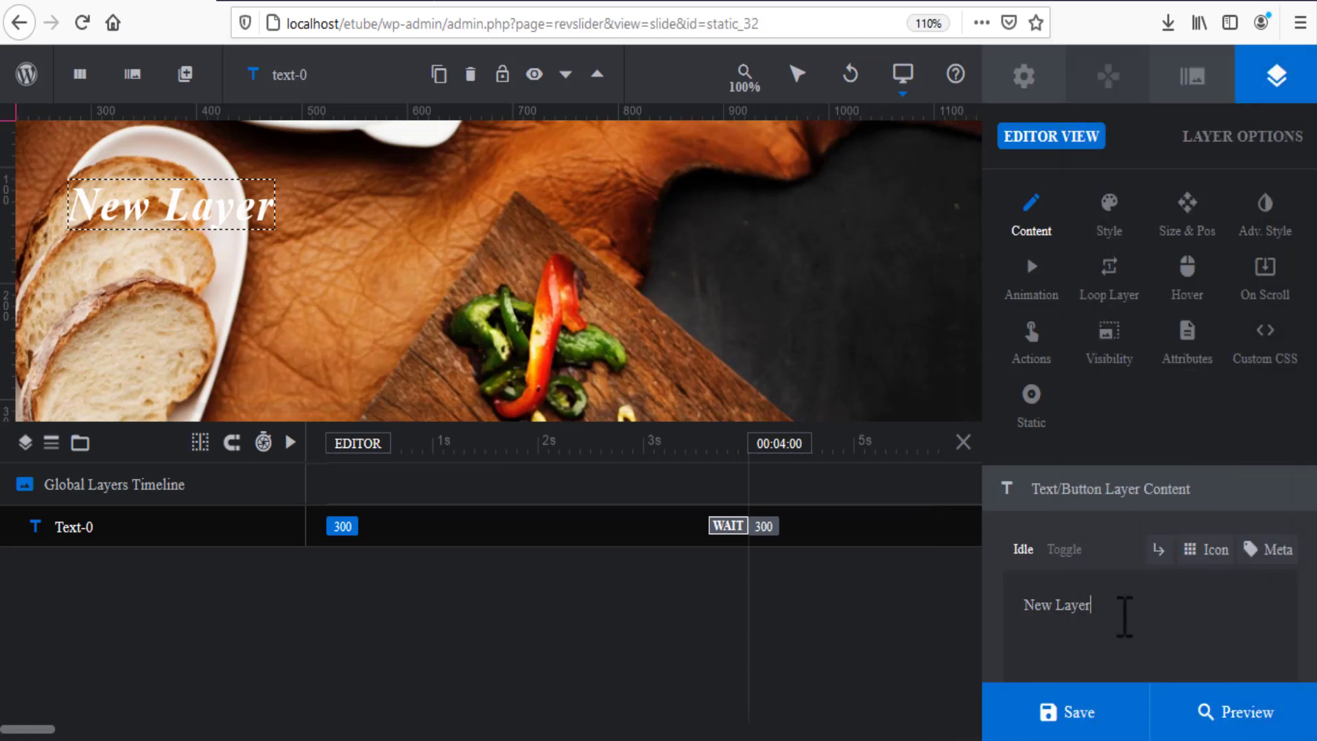
Set the headline layer's text to "Devenir Professionnel" and save the module.
{"action": "key", "text": "BackSpace"}
{"action": "key", "text": "BackSpace"}
{"action": "key", "text": "BackSpace"}
{"action": "key", "text": "BackSpace"}
{"action": "key", "text": "BackSpace"}
{"action": "key", "text": "BackSpace"}
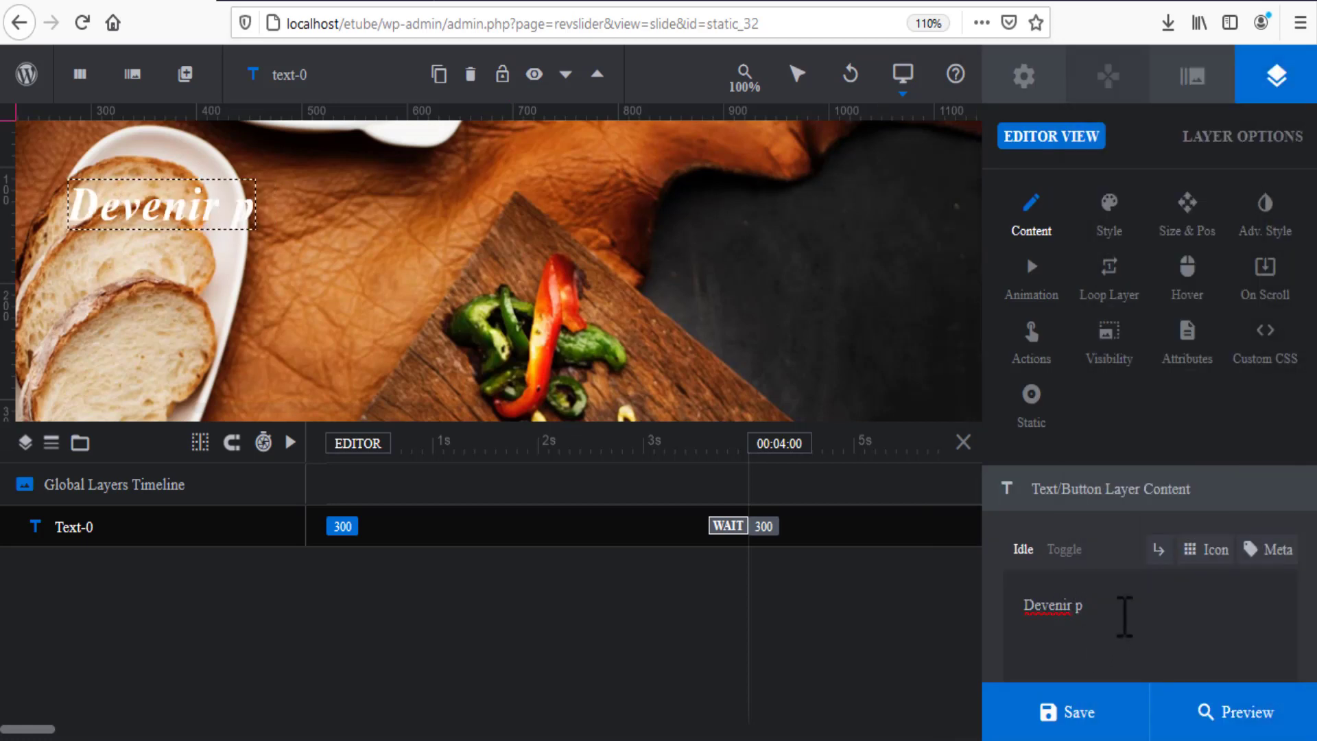
{"action": "type", "text": "Devenir pROFES"}
{"action": "key", "text": "BackSpace"}
{"action": "key", "text": "BackSpace"}
{"action": "key", "text": "BackSpace"}
{"action": "key", "text": "BackSpace"}
{"action": "key", "text": "BackSpace"}
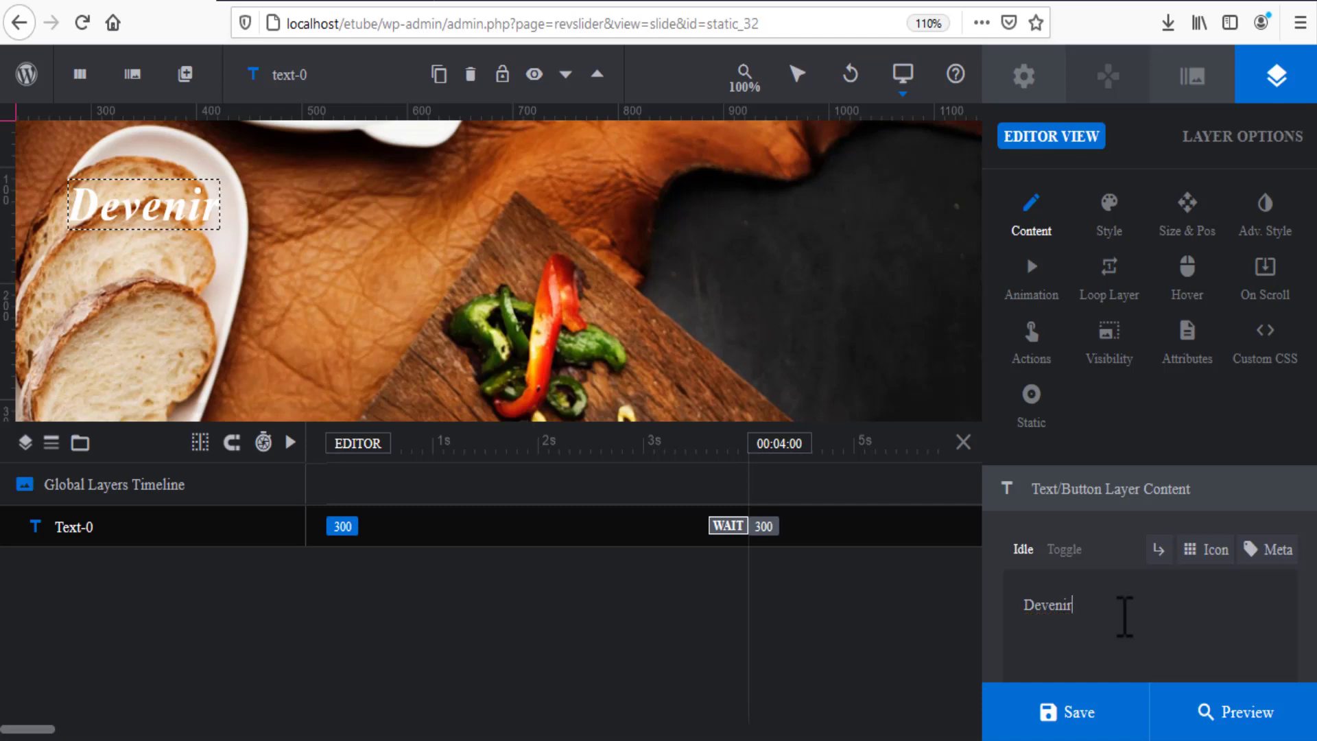
{"action": "type", "text": "Professionnel"}
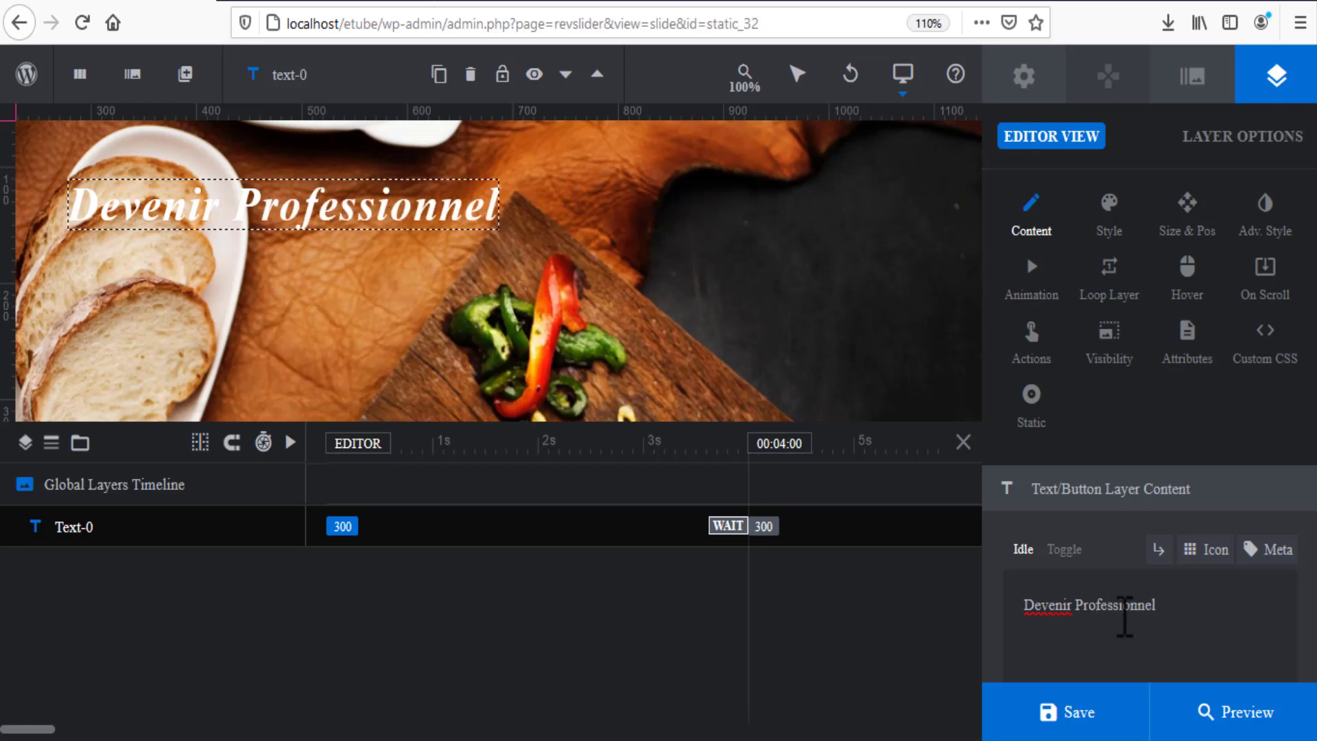
{"action": "left_click", "coordinate": [1079, 712]}
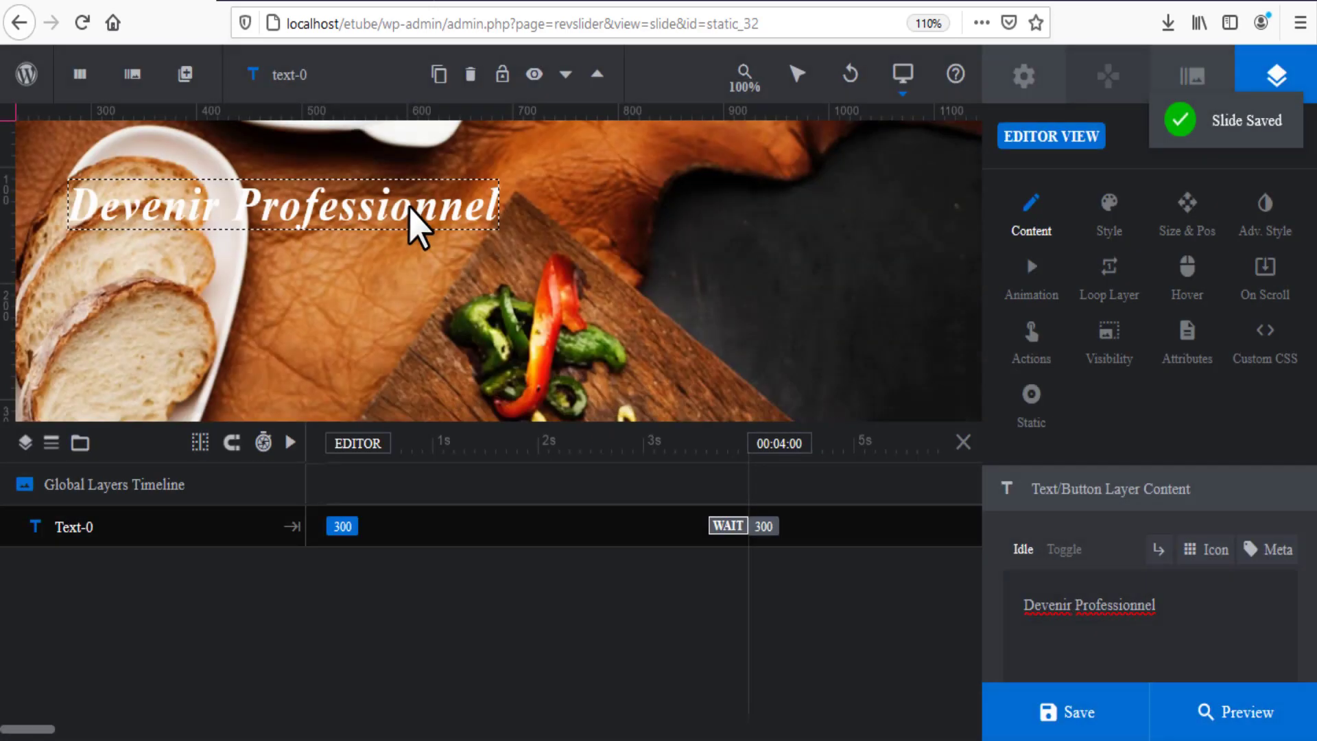
Move the headline horizontally toward the slide's center, clear of the bread, and rename its layer "bg title".
{"action": "left_click_drag", "start_coordinate": [412, 226], "coordinate": [576, 229]}
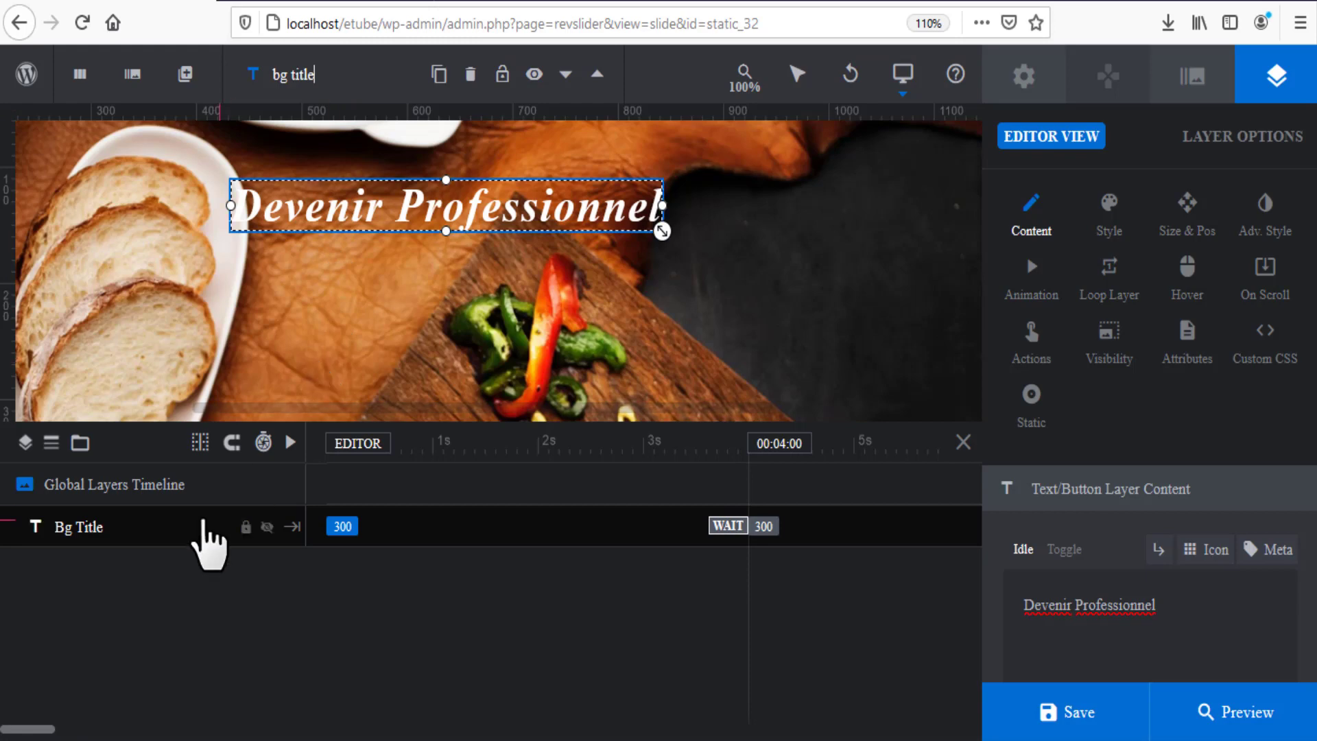
Add a Quick Style Content text layer to the global layers in the white Montserrat, 15px, 400 style.
{"action": "mouse_move", "coordinate": [185, 77]}
{"action": "mouse_move", "coordinate": [214, 125]}
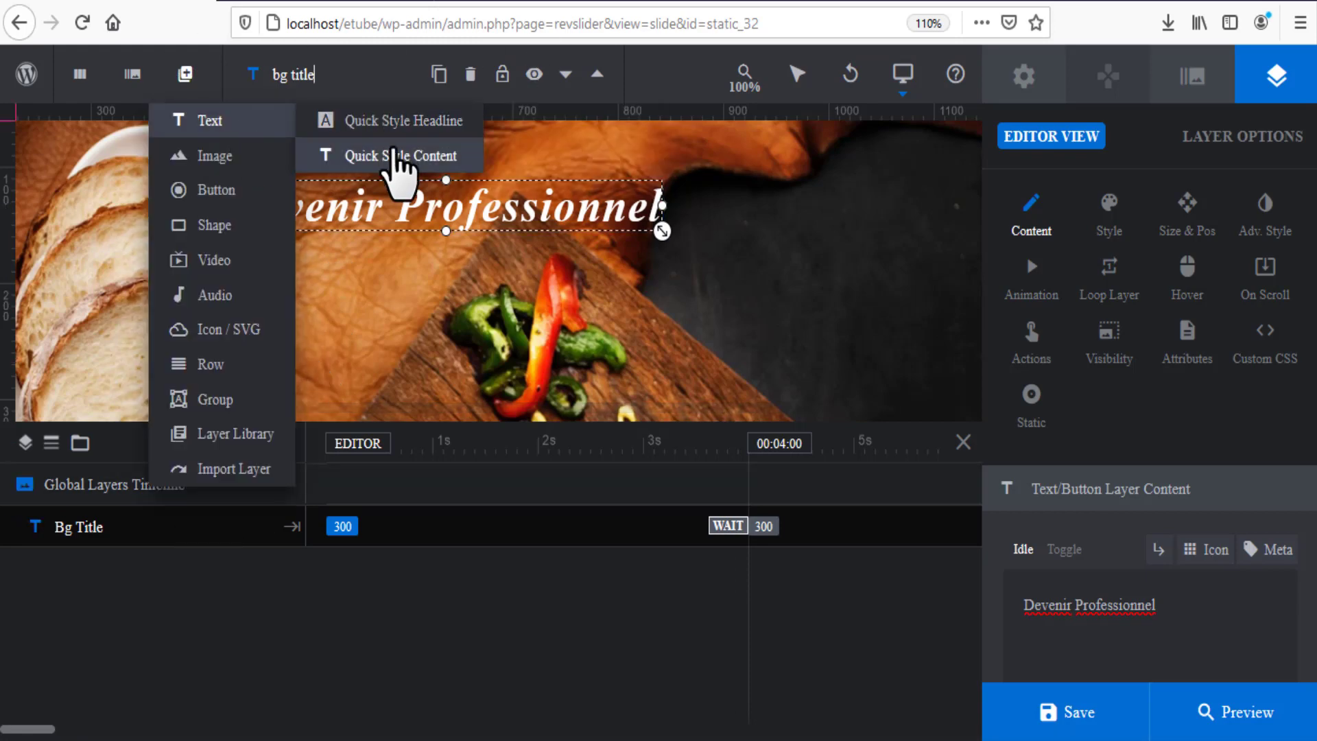
{"action": "left_click", "coordinate": [398, 156]}
{"action": "scroll", "coordinate": [1175, 583], "scroll_direction": "down", "scroll_amount": 5}
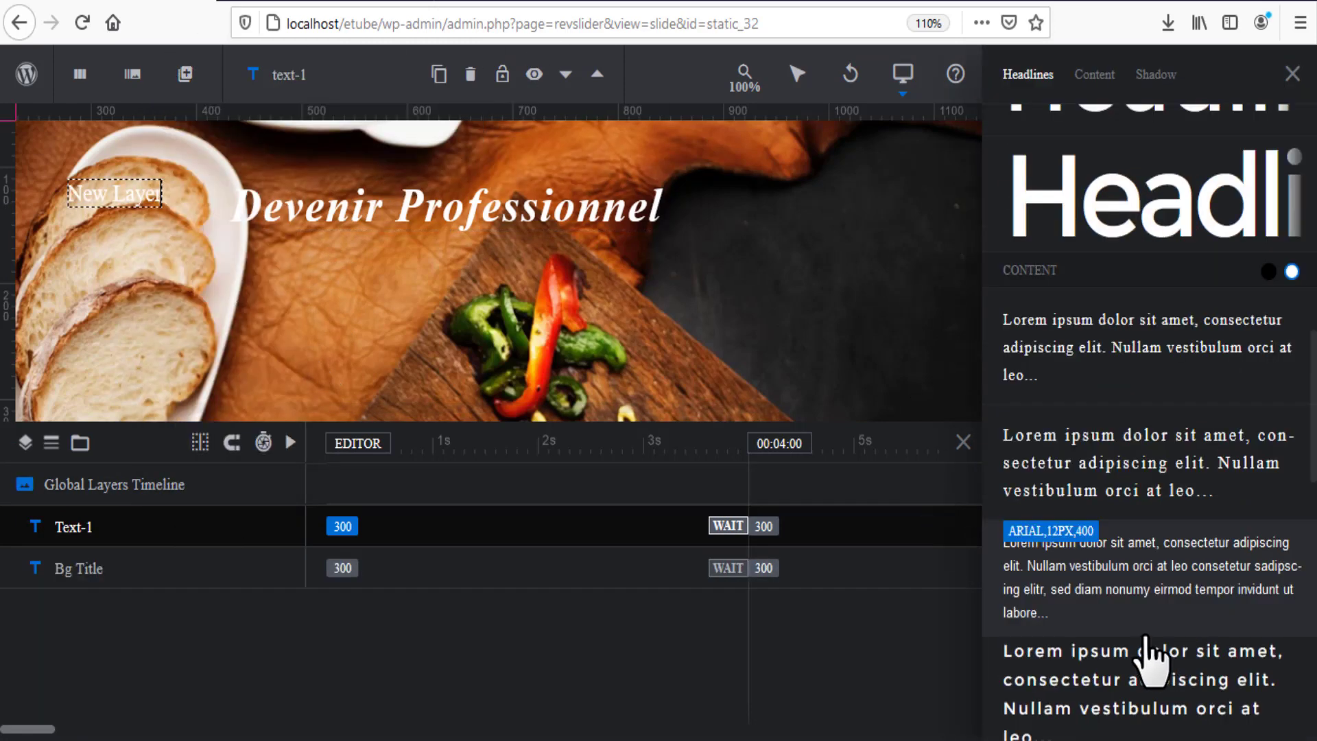
{"action": "left_click", "coordinate": [1224, 621]}
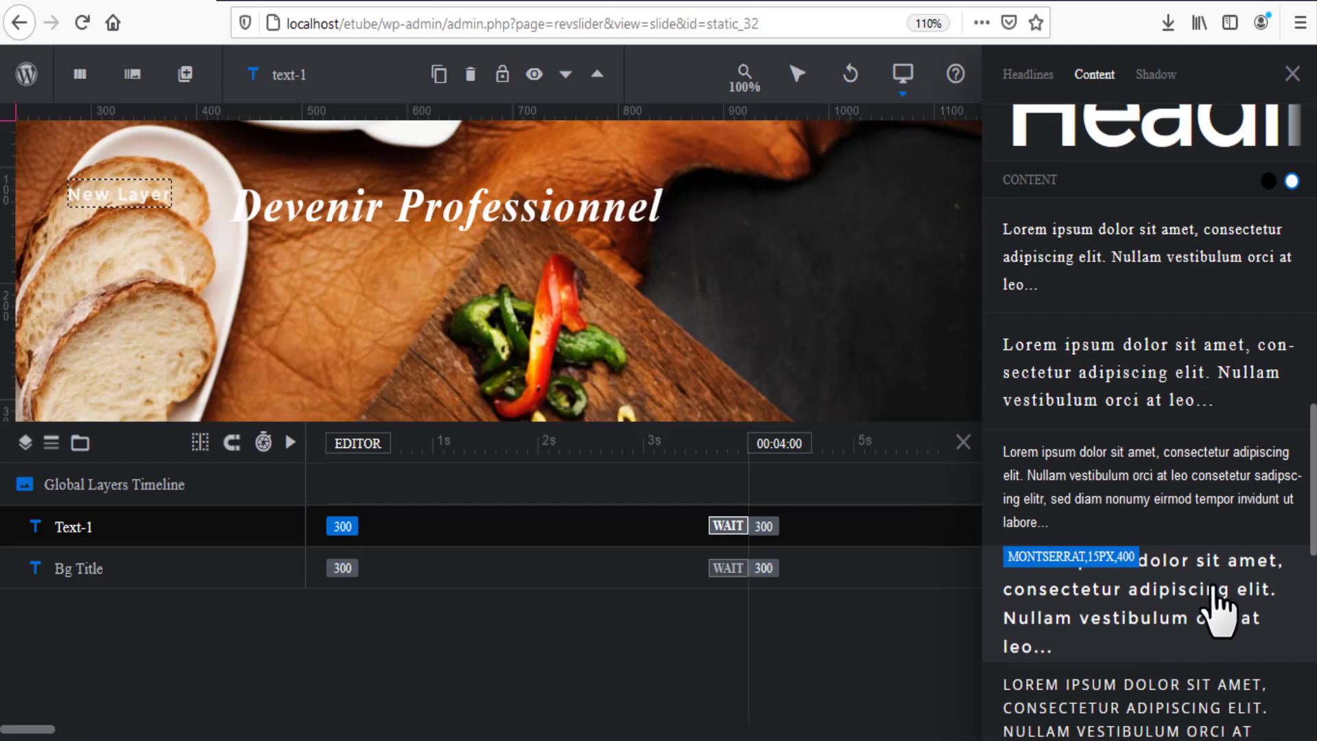
{"action": "left_click", "coordinate": [1292, 74]}
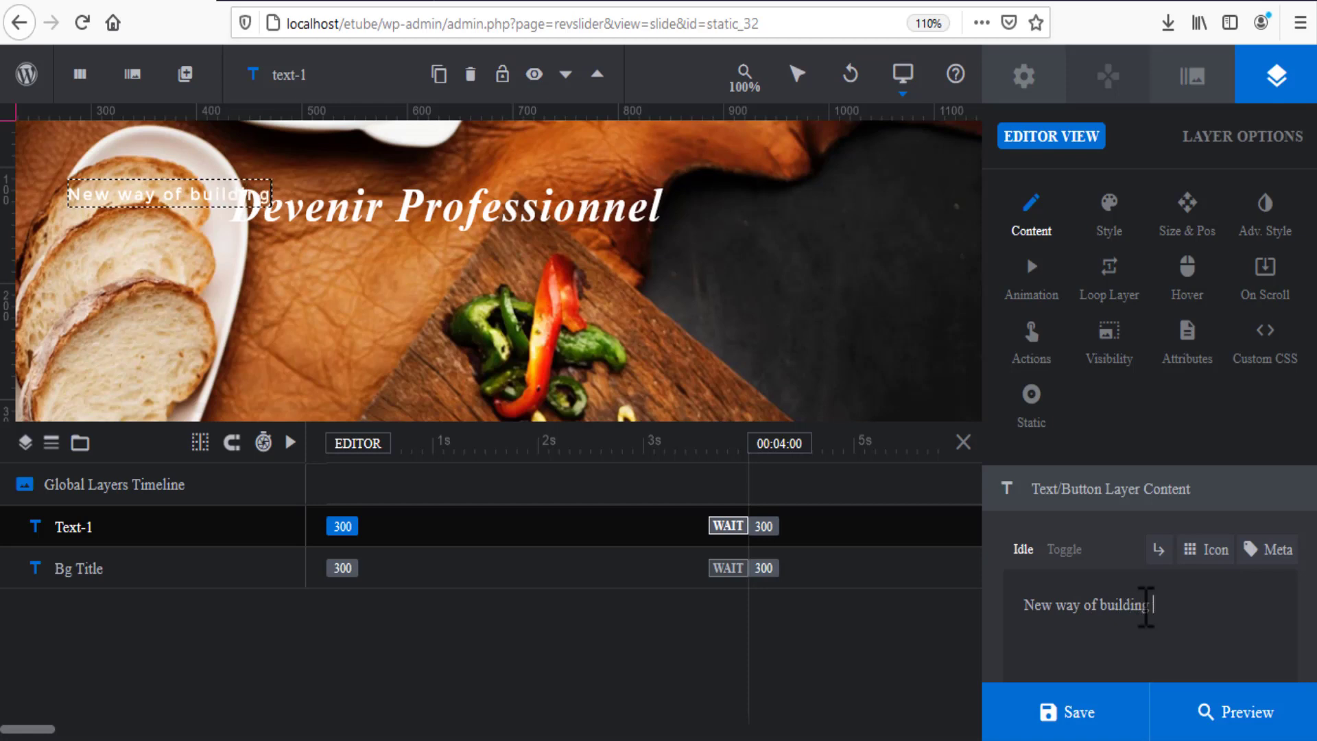
Set the content layer's text to "New way of building websites", save the module, and place the text centered below the headline.
{"action": "type", "text": "sites"}
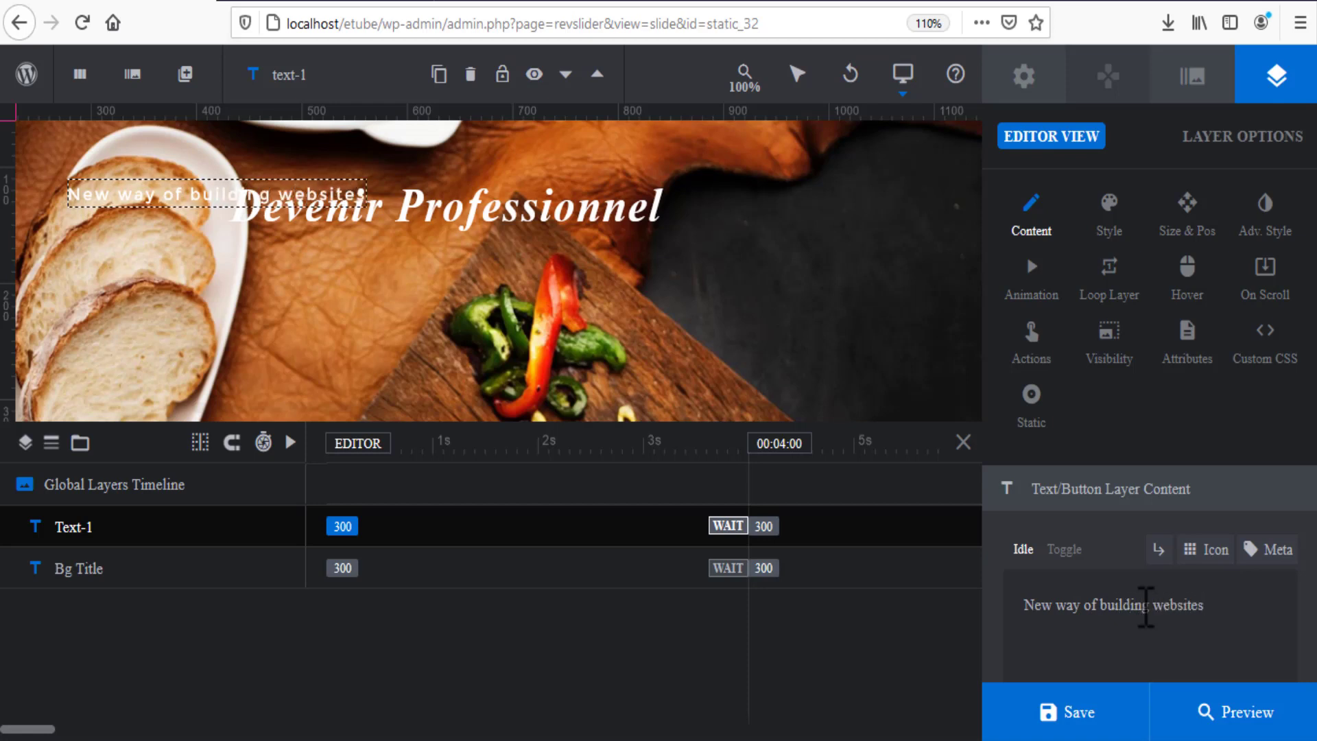
{"action": "left_click", "coordinate": [1068, 716]}
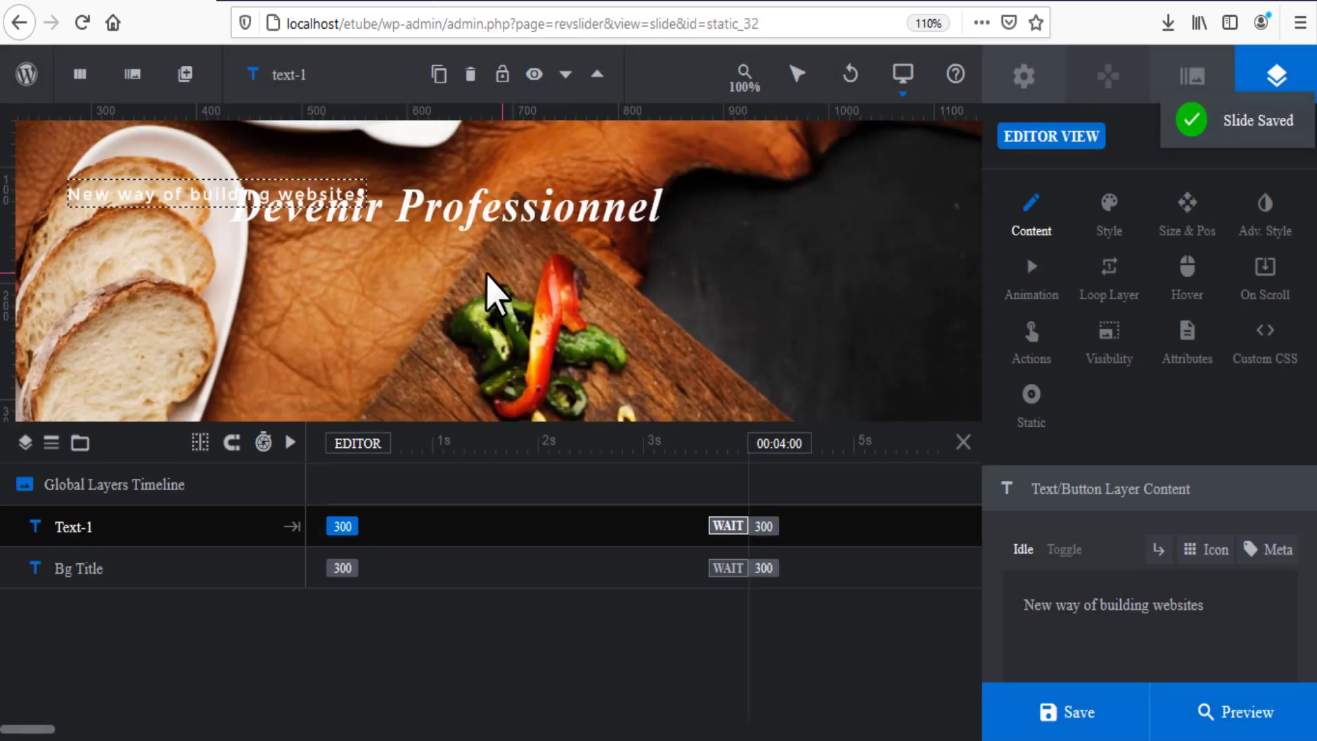
{"action": "left_click_drag", "start_coordinate": [198, 192], "coordinate": [427, 259]}
{"action": "left_click", "coordinate": [435, 333]}
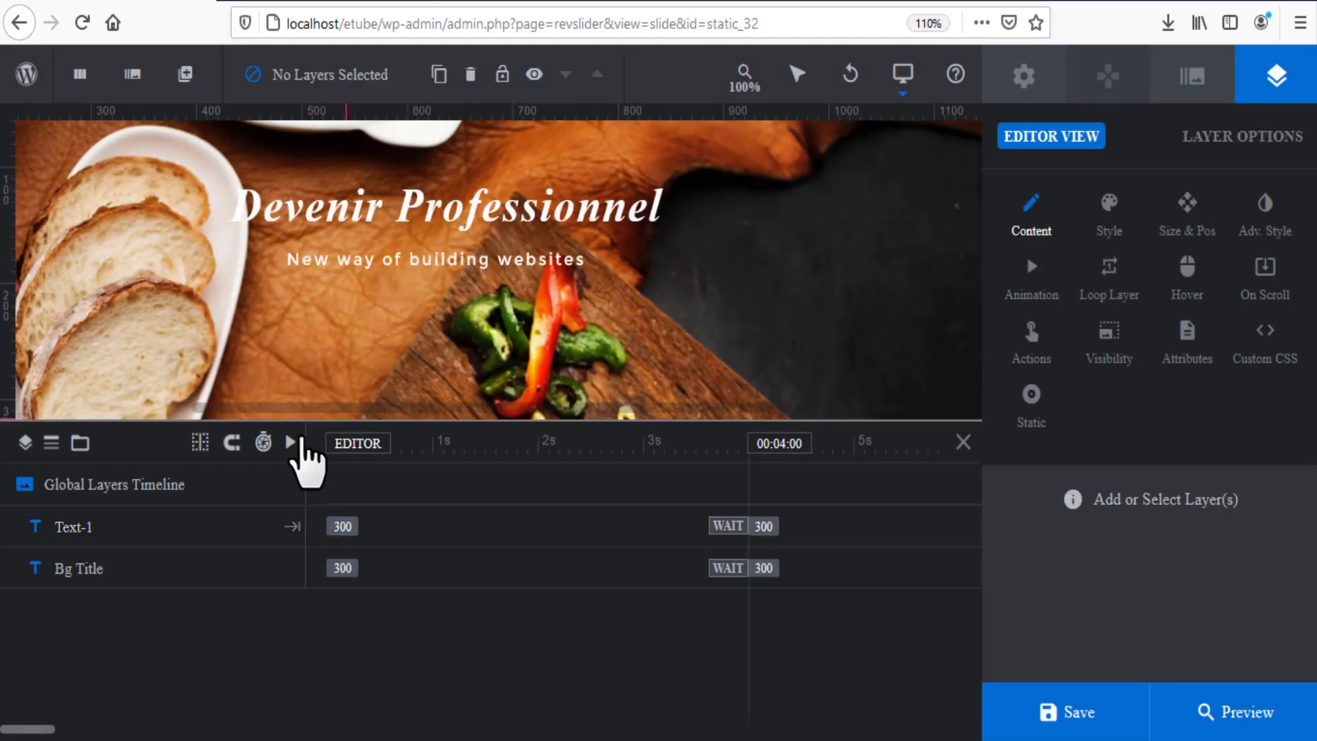
Add a button layer in the white rectangular "Click Here" style and position it below the "New way of building websites" text.
{"action": "mouse_move", "coordinate": [185, 77]}
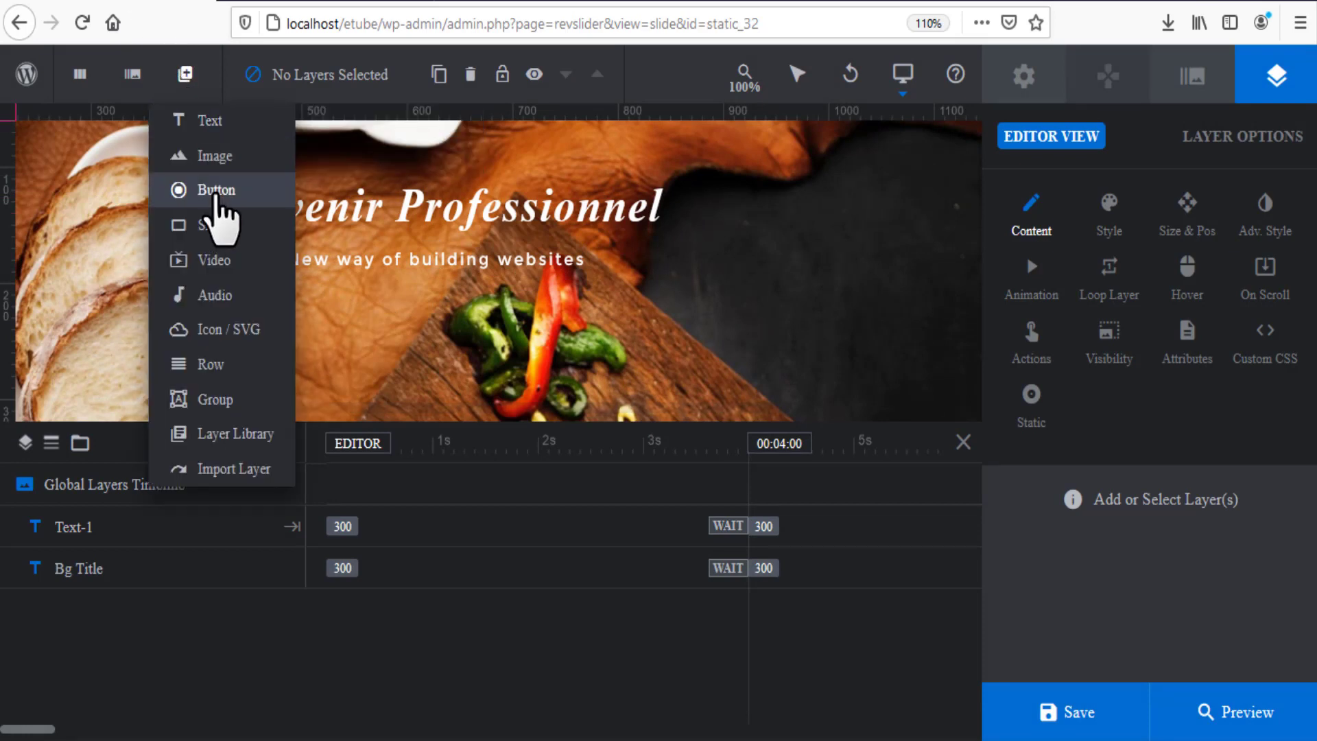
{"action": "left_click", "coordinate": [217, 195]}
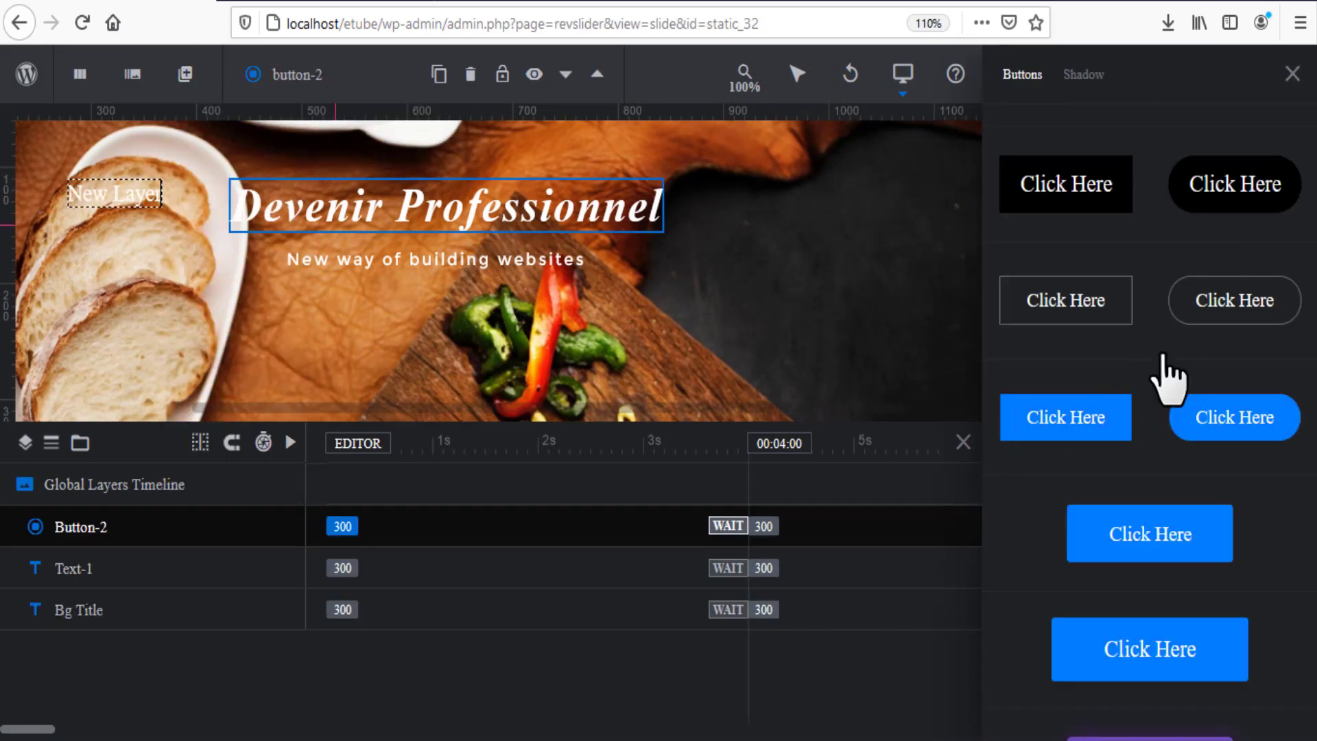
{"action": "left_click", "coordinate": [1069, 206]}
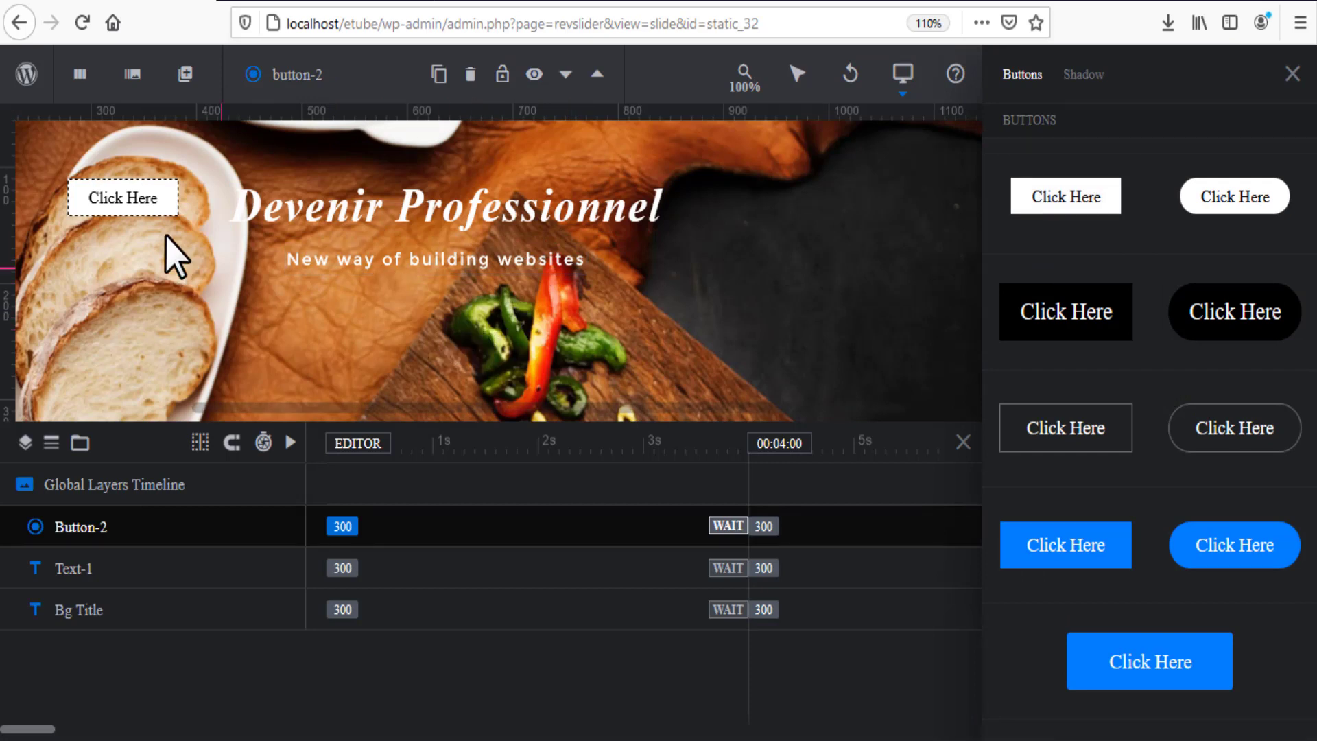
{"action": "left_click_drag", "start_coordinate": [122, 213], "coordinate": [441, 330]}
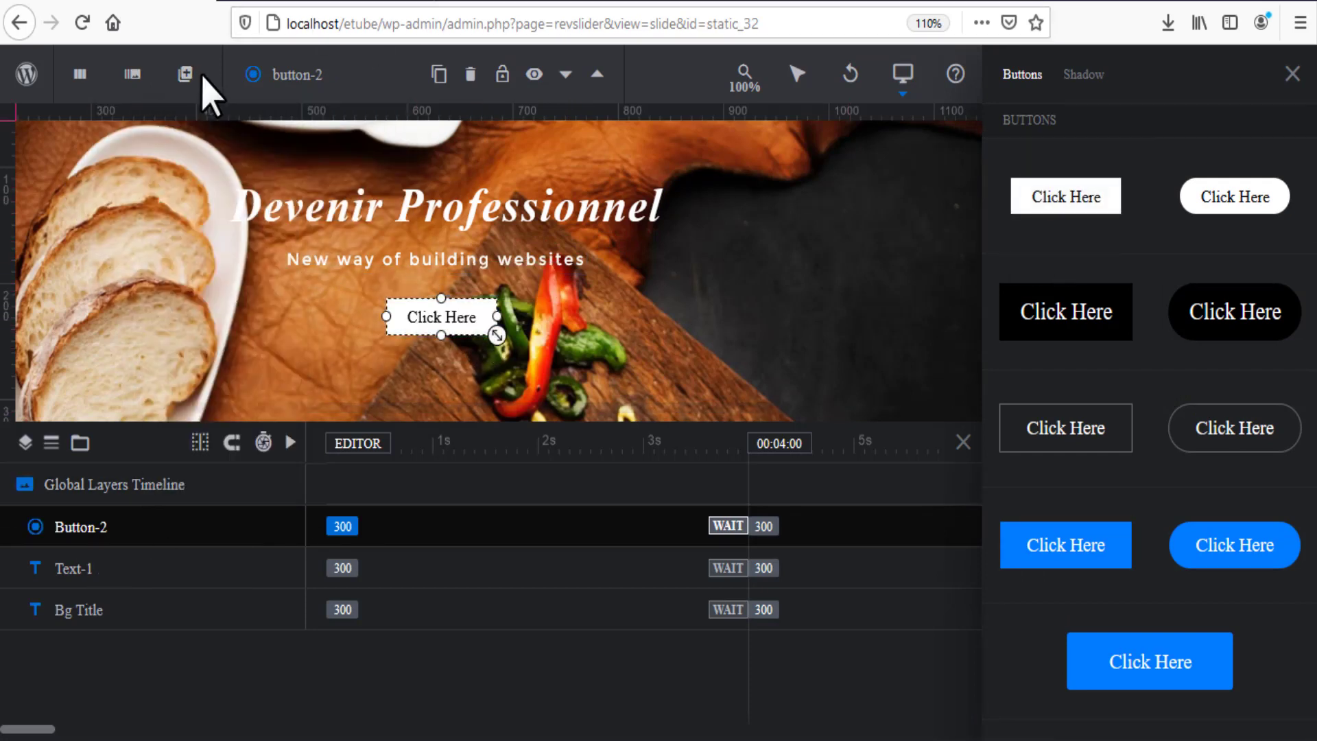
{"action": "mouse_move", "coordinate": [185, 81]}
{"action": "left_click", "coordinate": [187, 189]}
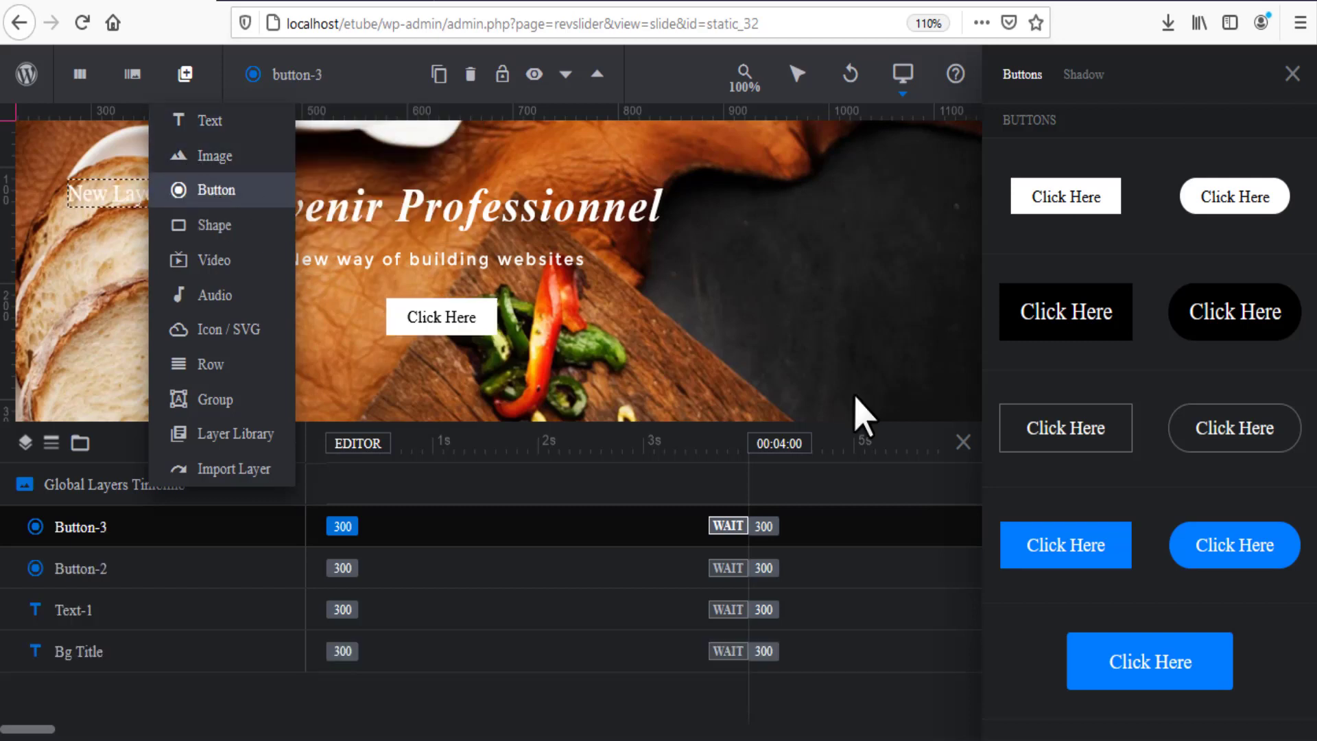
{"action": "left_click", "coordinate": [1074, 546]}
{"action": "left_click_drag", "start_coordinate": [142, 225], "coordinate": [550, 384]}
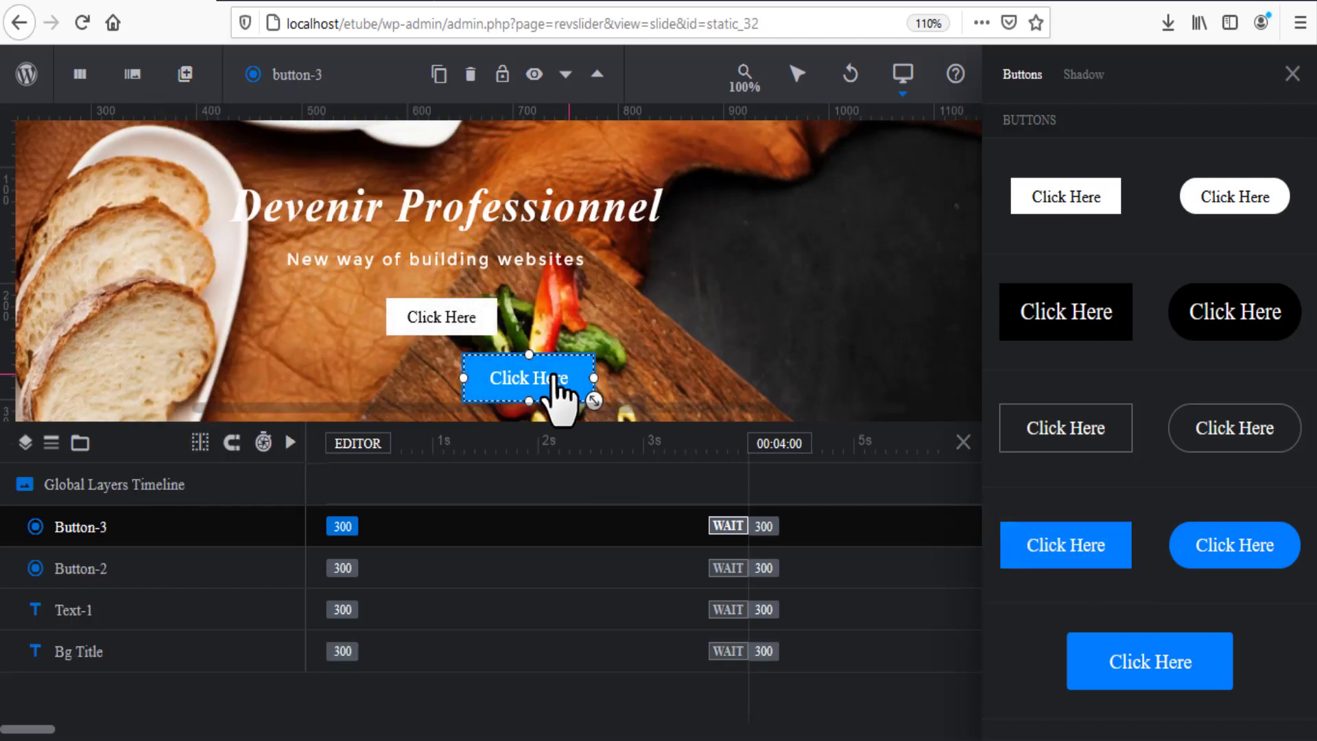
{"action": "key", "text": "Delete"}
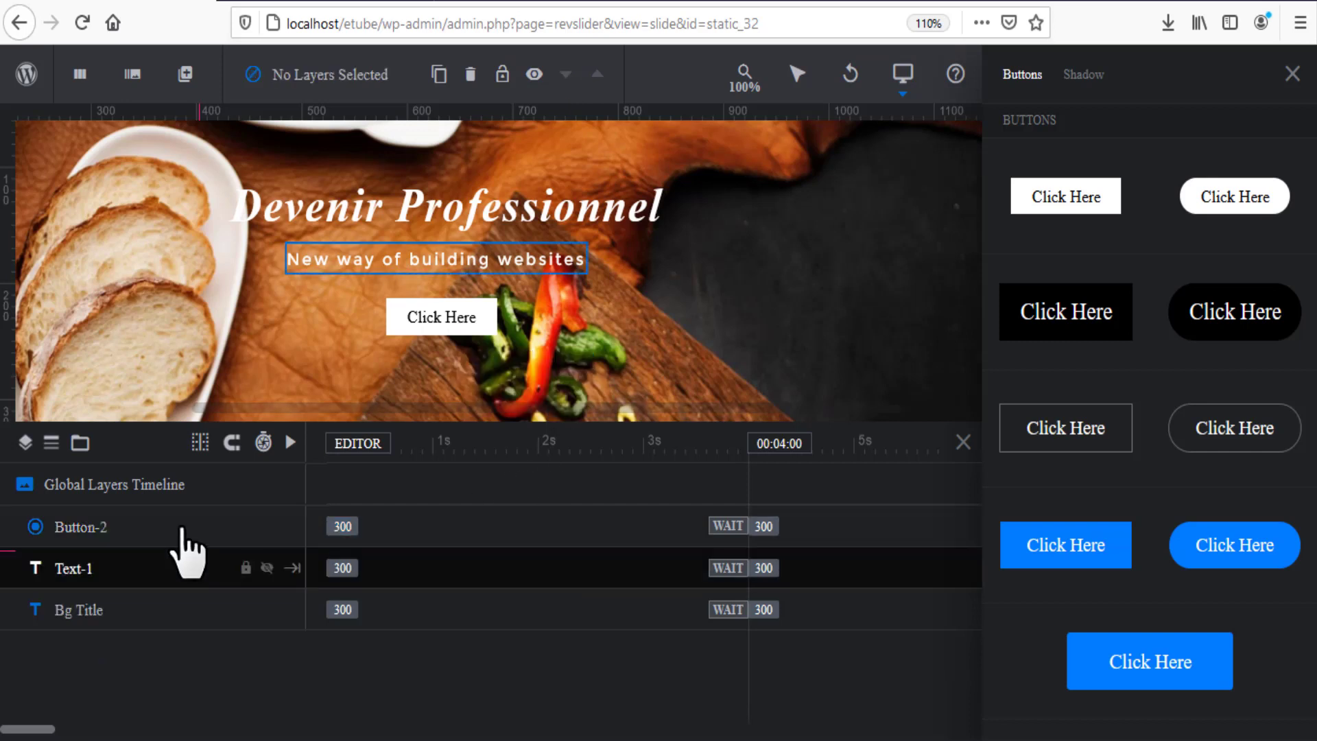
Enlarge the white "Click Here" button with its text and save the module.
{"action": "left_click", "coordinate": [460, 328]}
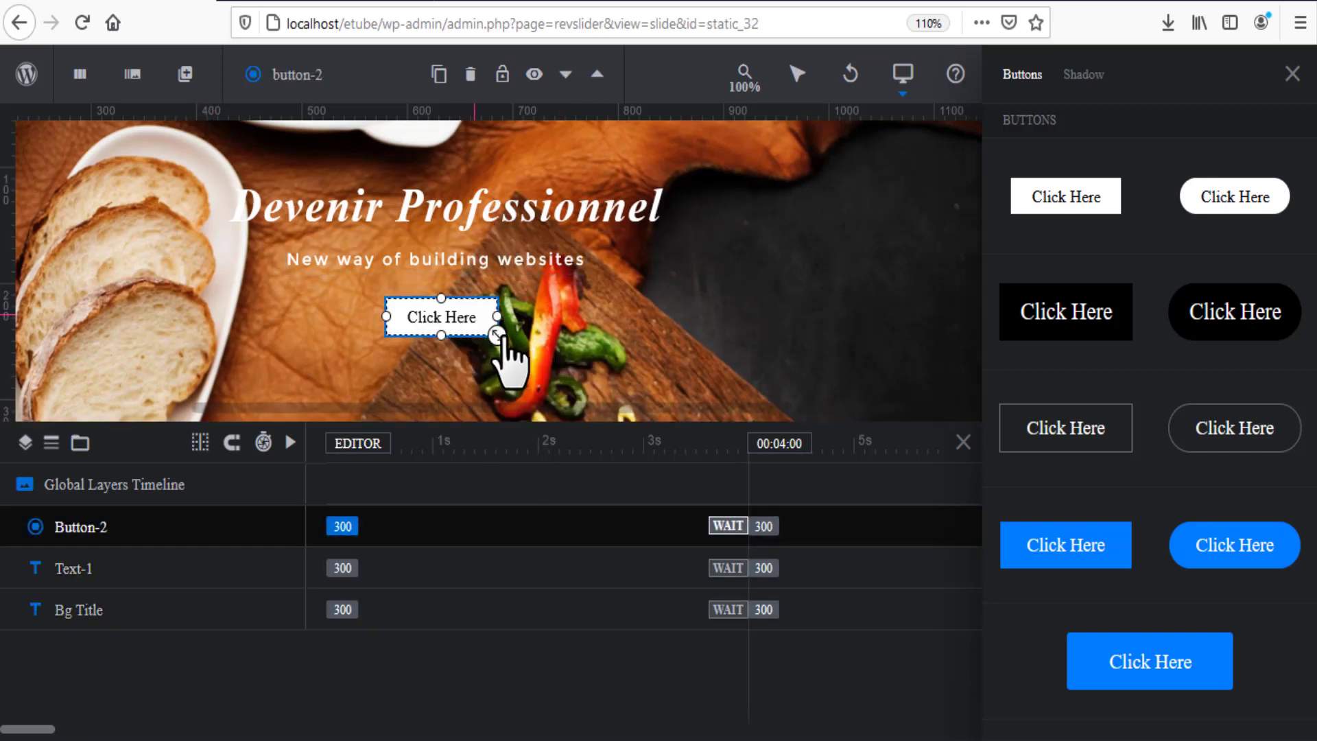
{"action": "left_click_drag", "start_coordinate": [542, 353], "coordinate": [572, 361]}
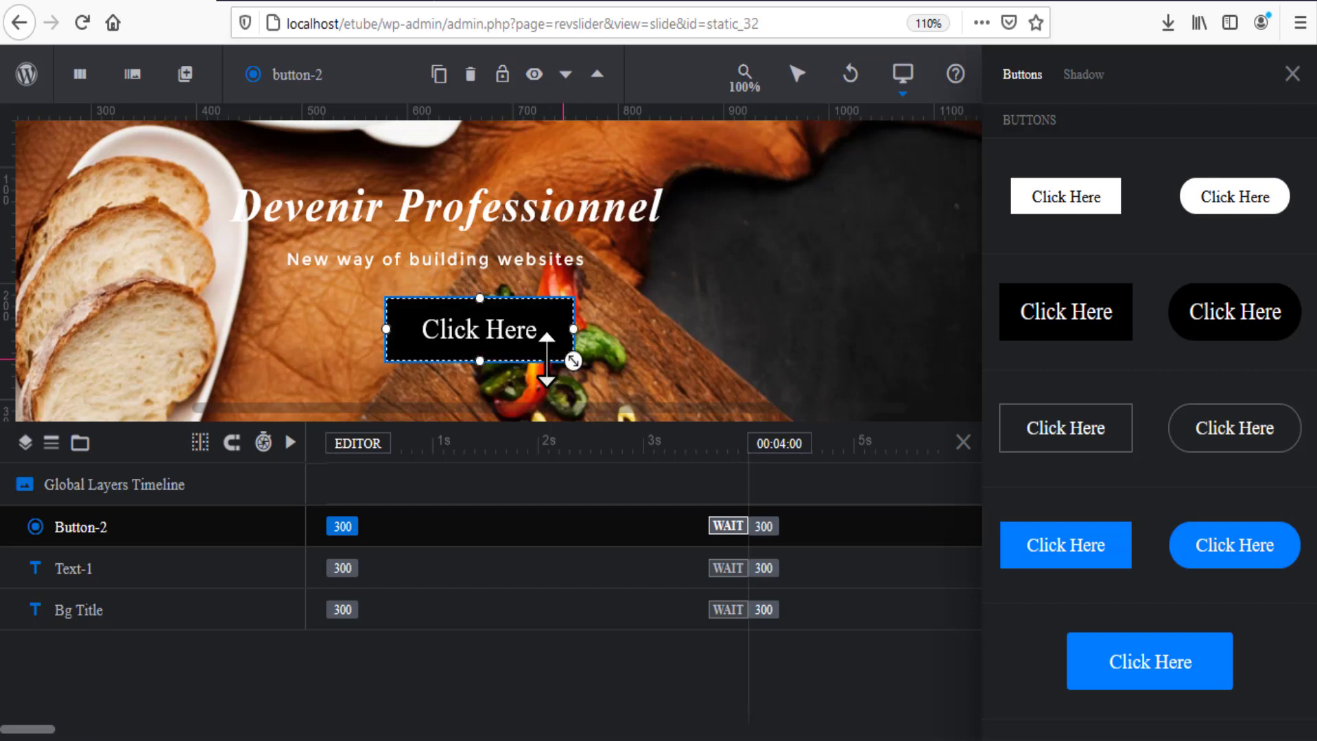
{"action": "mouse_move", "coordinate": [798, 75]}
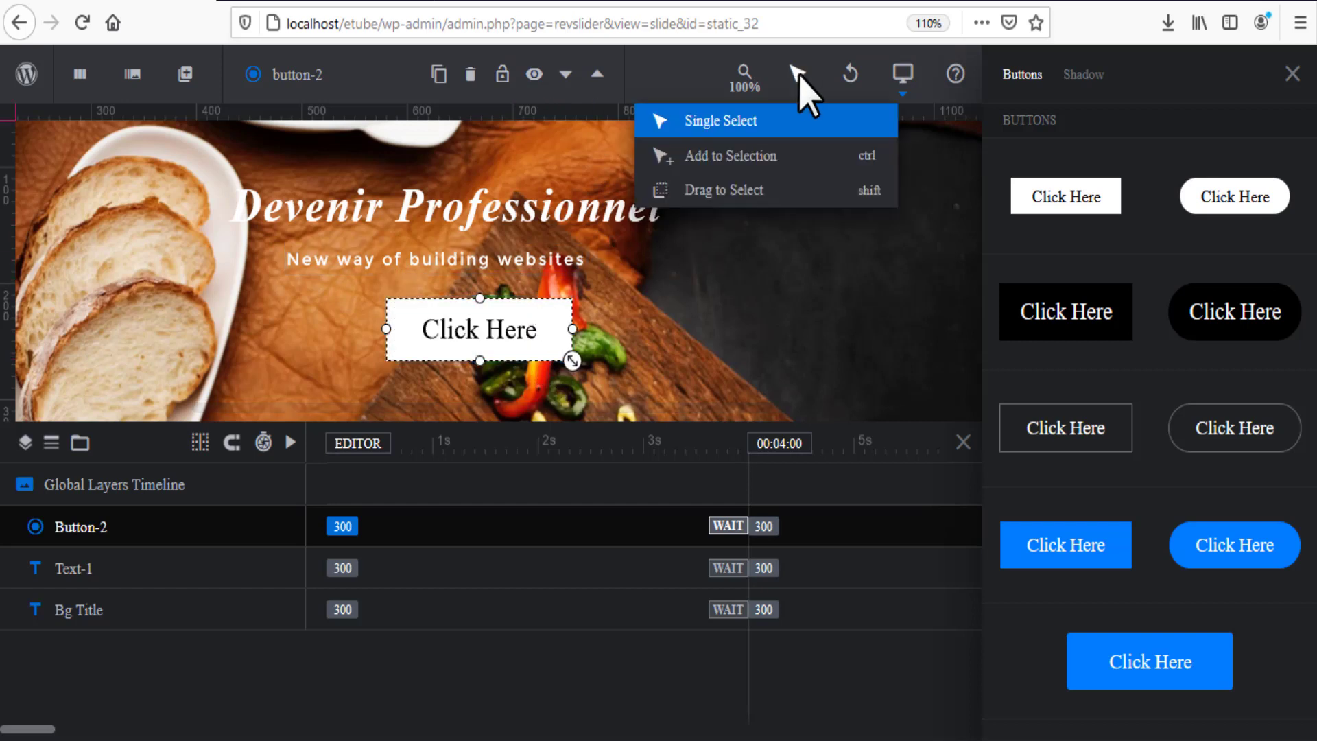
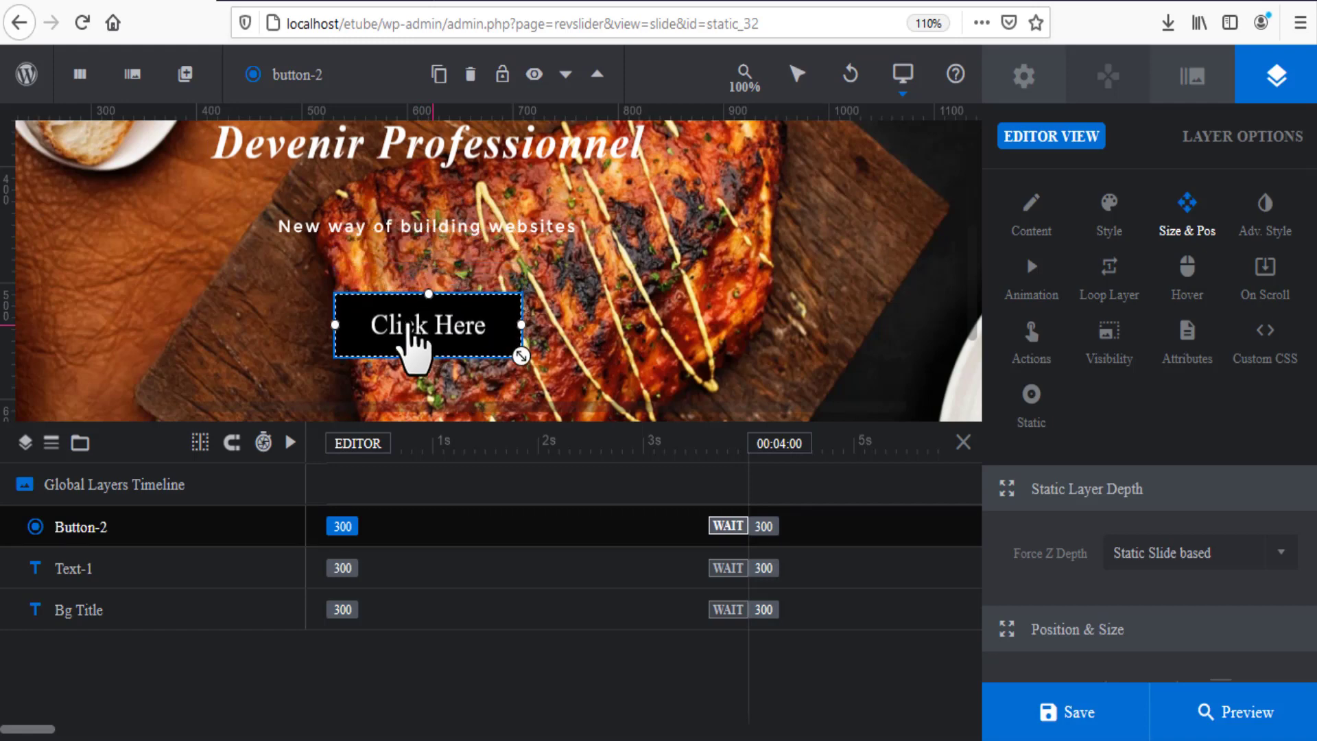
{"action": "left_click", "coordinate": [1067, 713]}
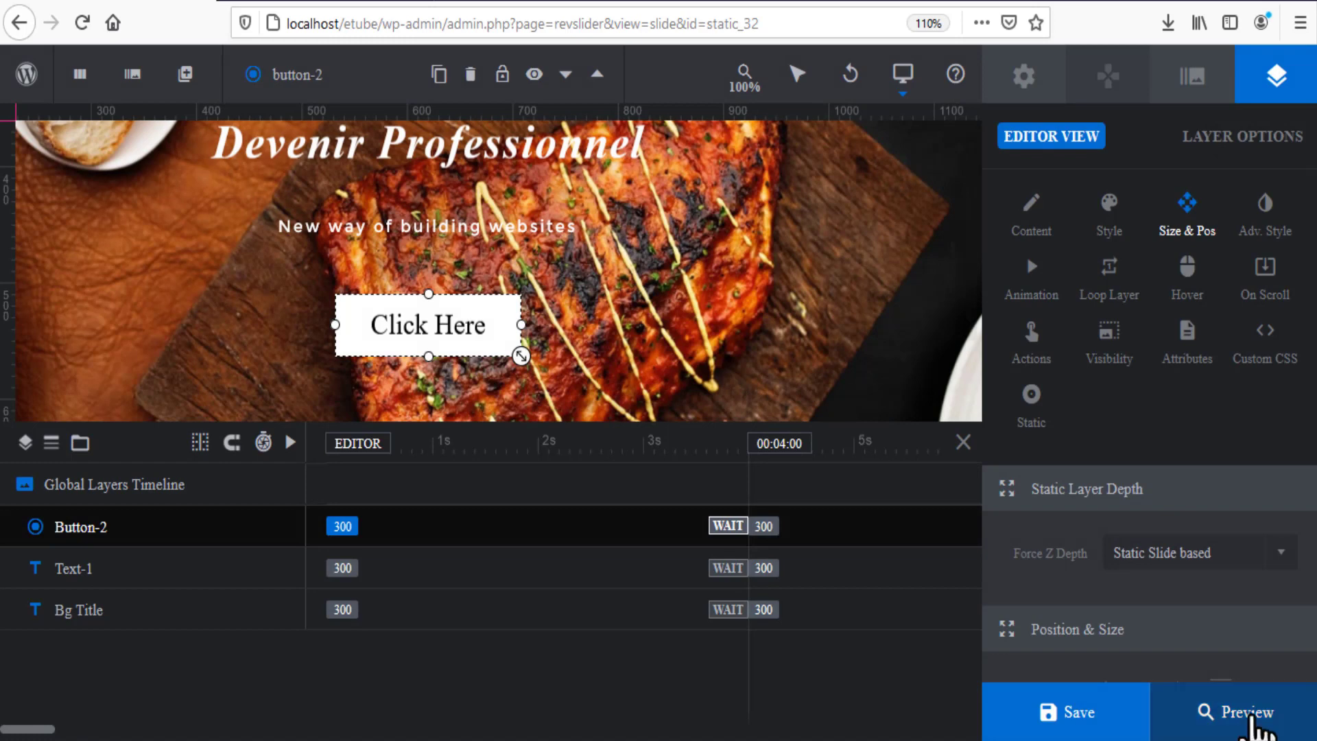
Preview the slider in the desktop, laptop, tablet and mobile views to check how the layers scale, and close the preview.
{"action": "left_click", "coordinate": [1250, 727]}
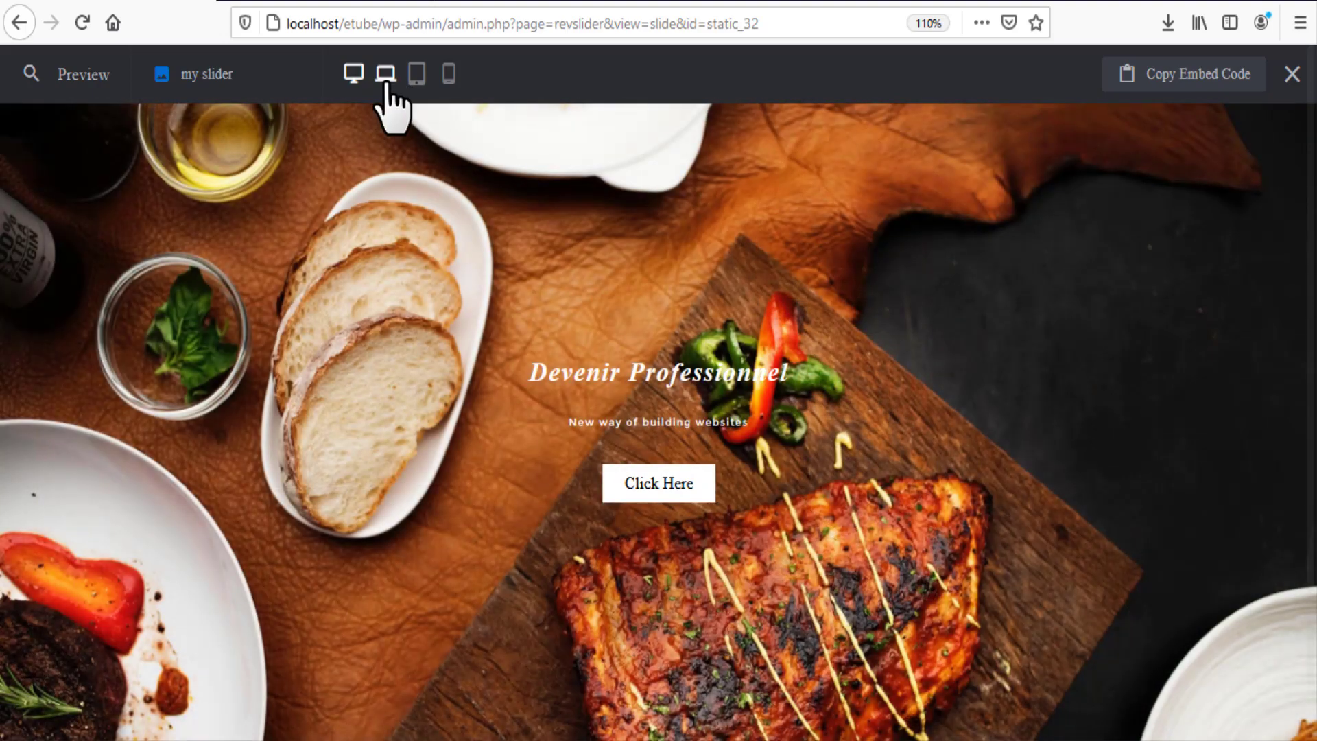
{"action": "left_click", "coordinate": [386, 74]}
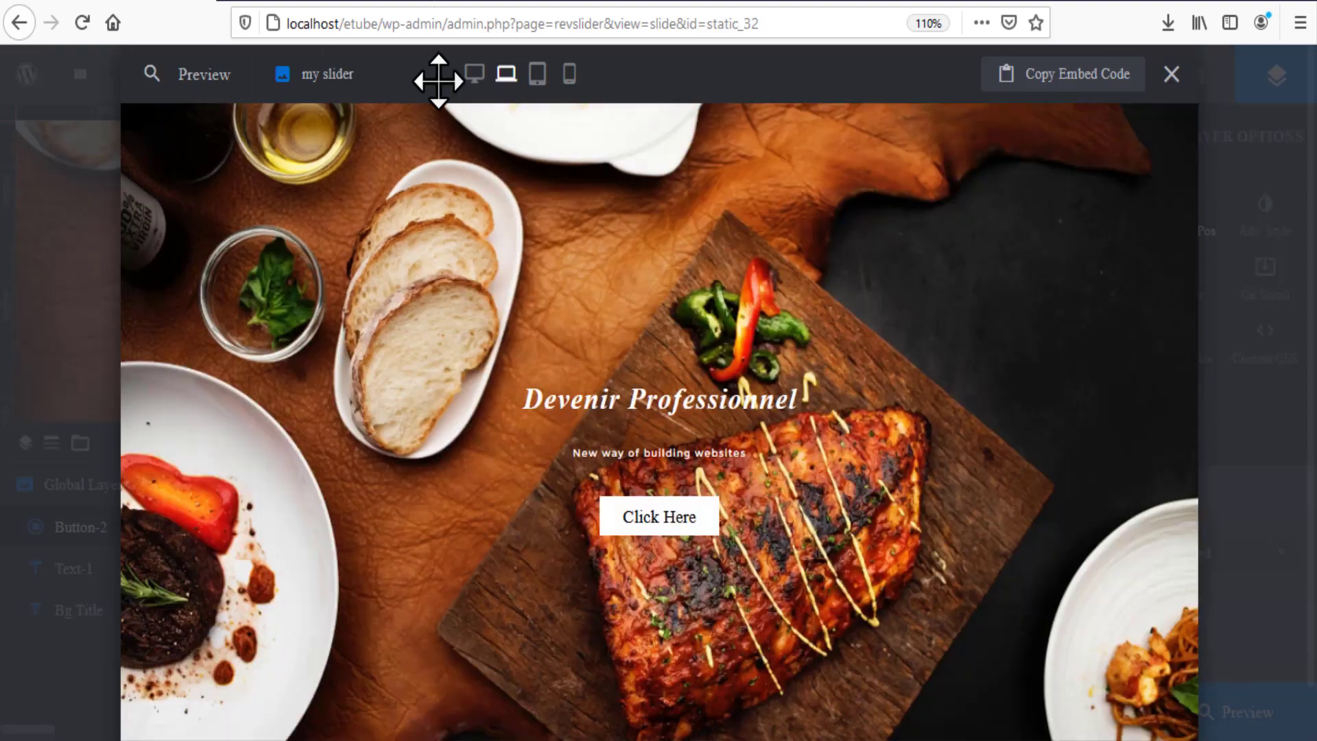
{"action": "left_click", "coordinate": [536, 77]}
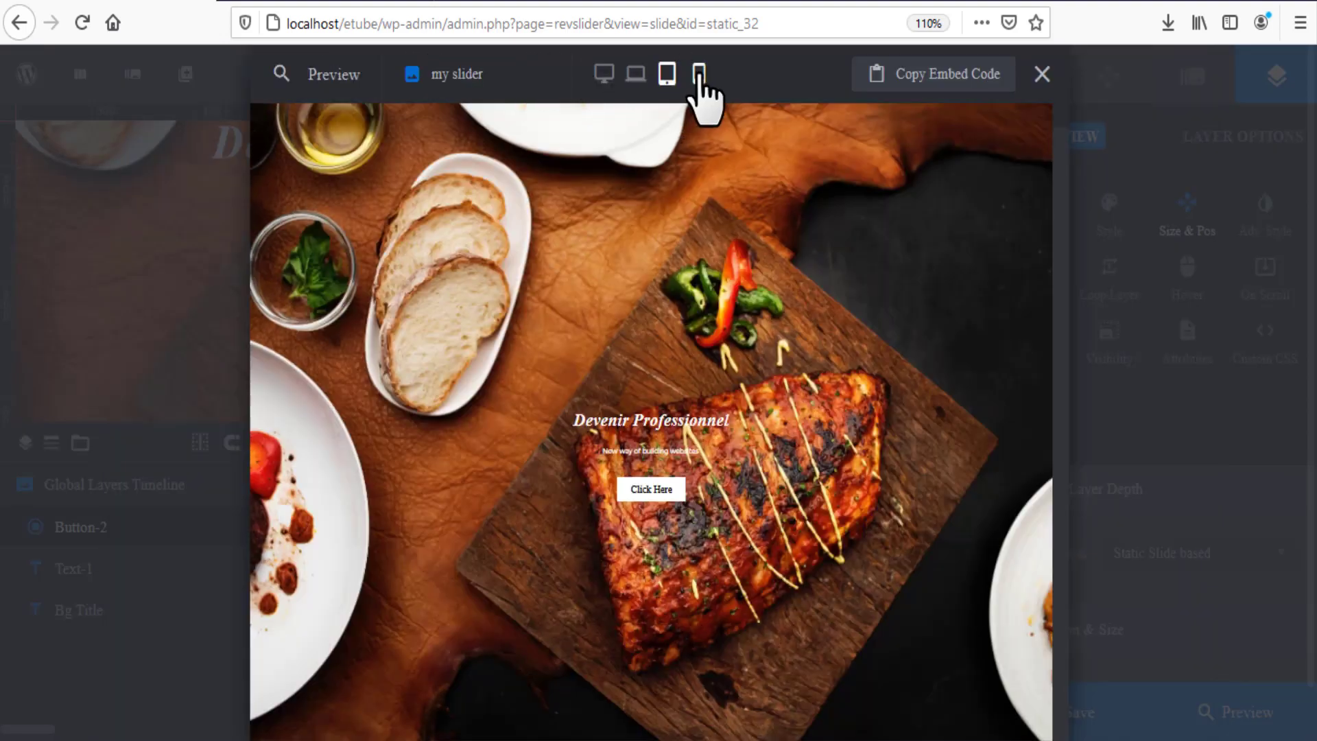
{"action": "left_click", "coordinate": [699, 74]}
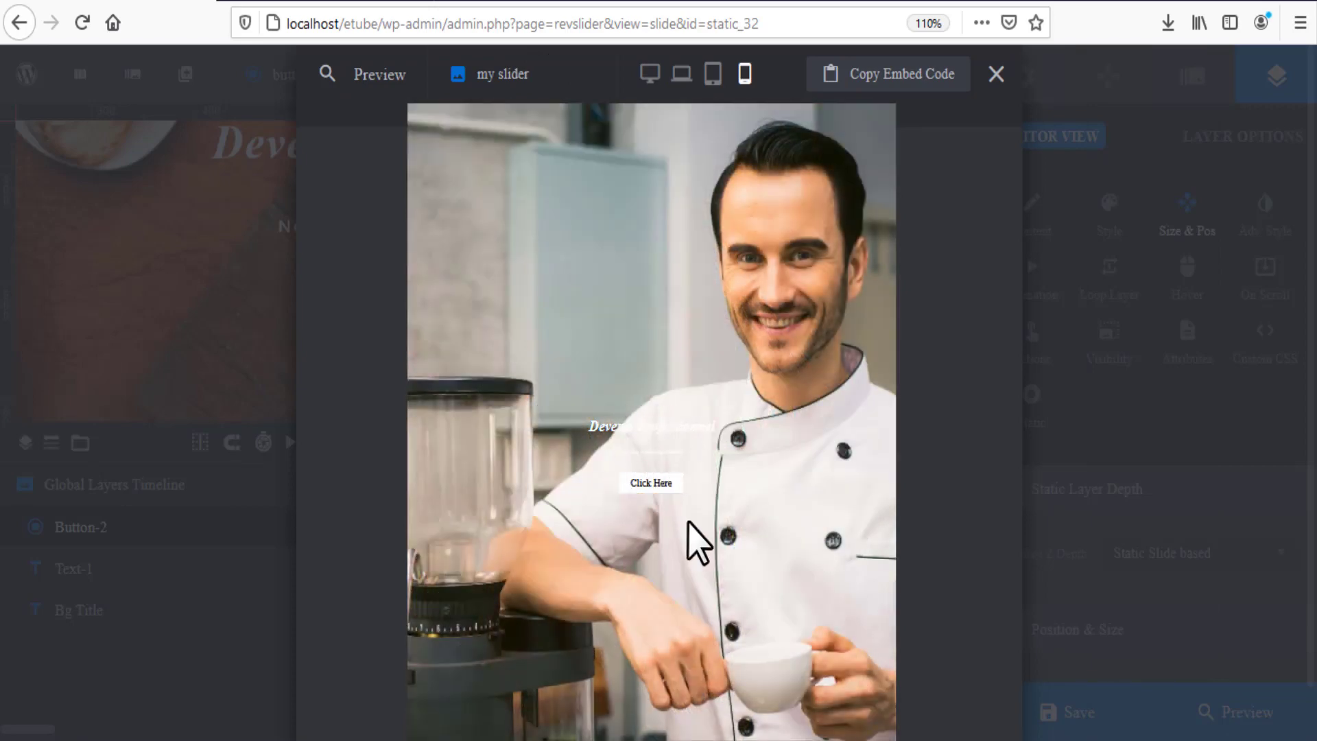
{"action": "left_click", "coordinate": [996, 74]}
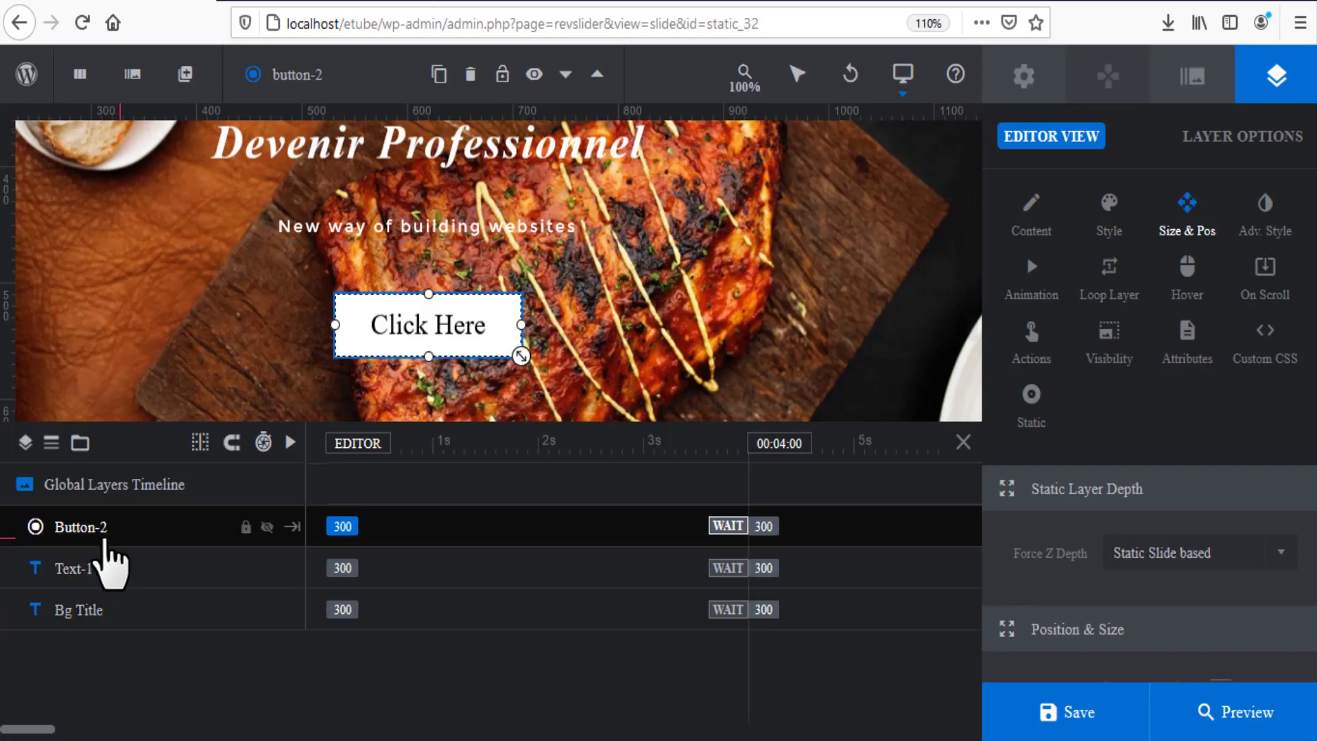
Add a shape layer to the global layers and align it to the horizontal center and vertical middle.
{"action": "left_click", "coordinate": [185, 73]}
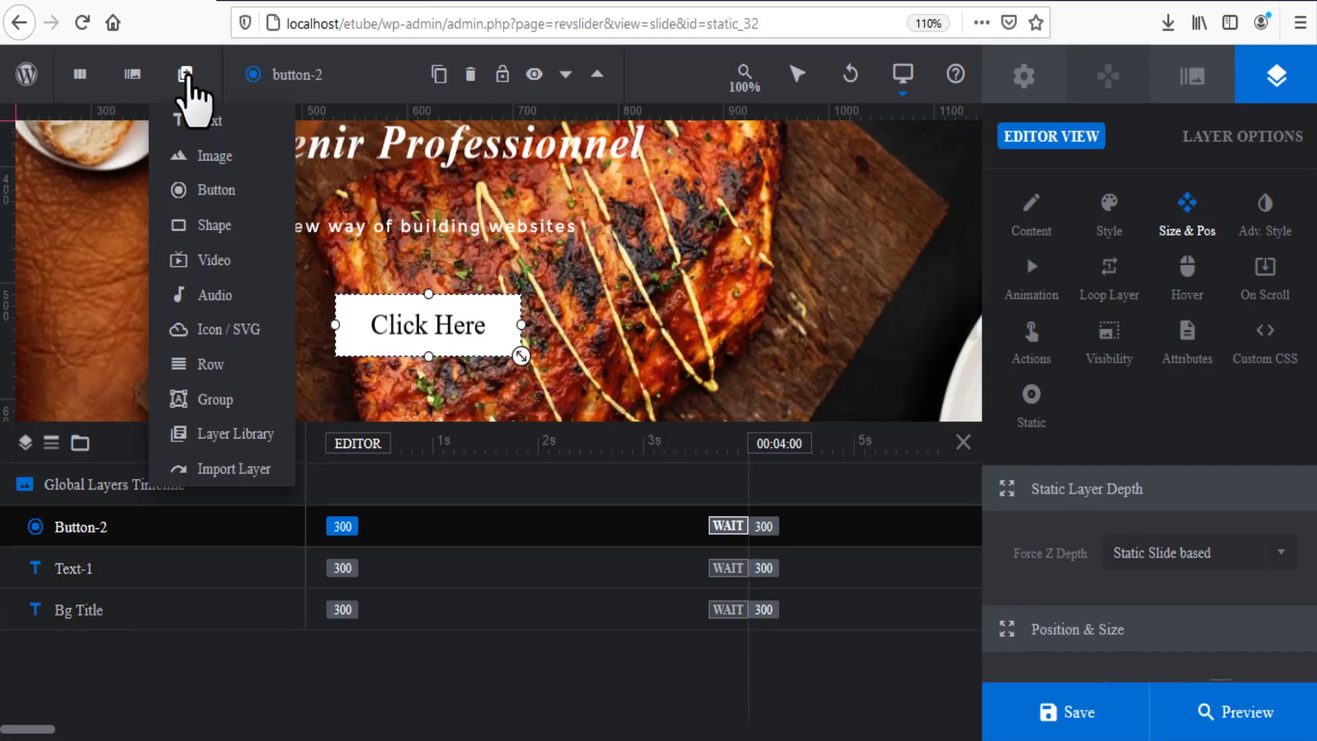
{"action": "left_click", "coordinate": [216, 232]}
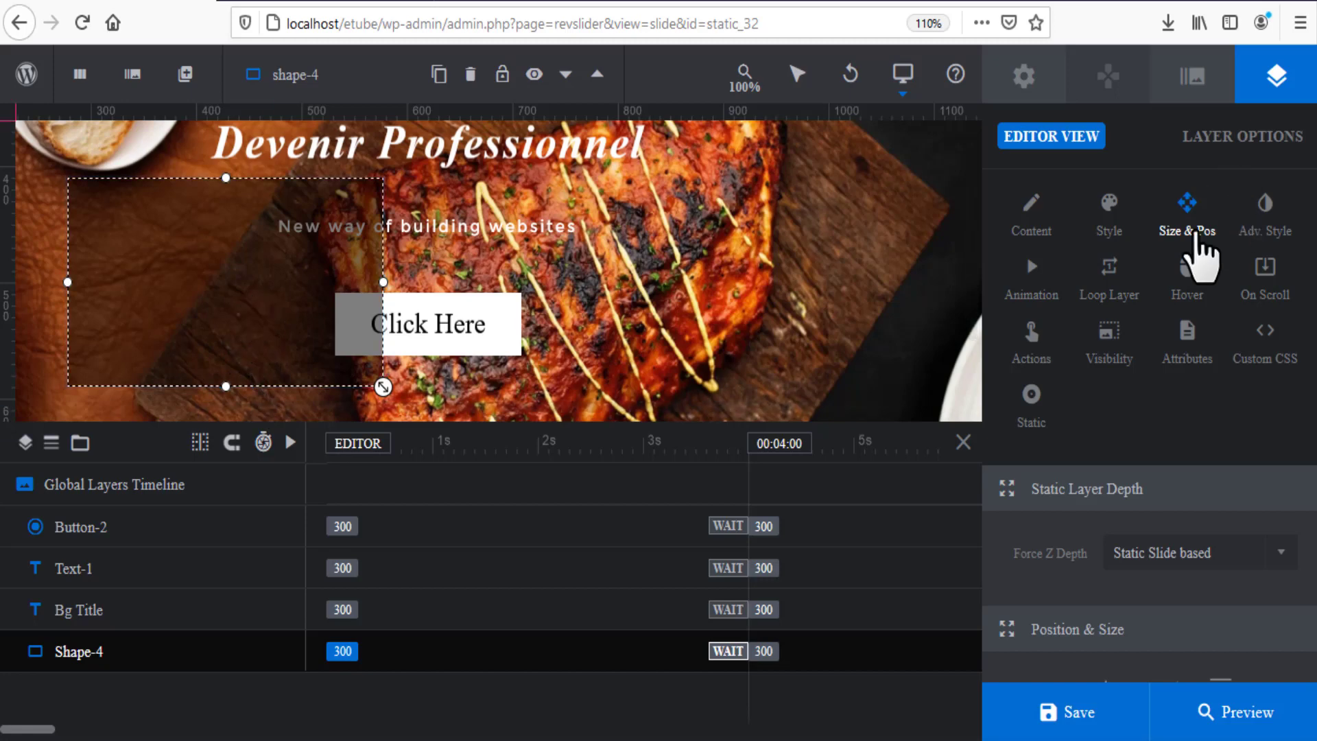
{"action": "scroll", "coordinate": [1217, 560], "scroll_direction": "down", "scroll_amount": 3}
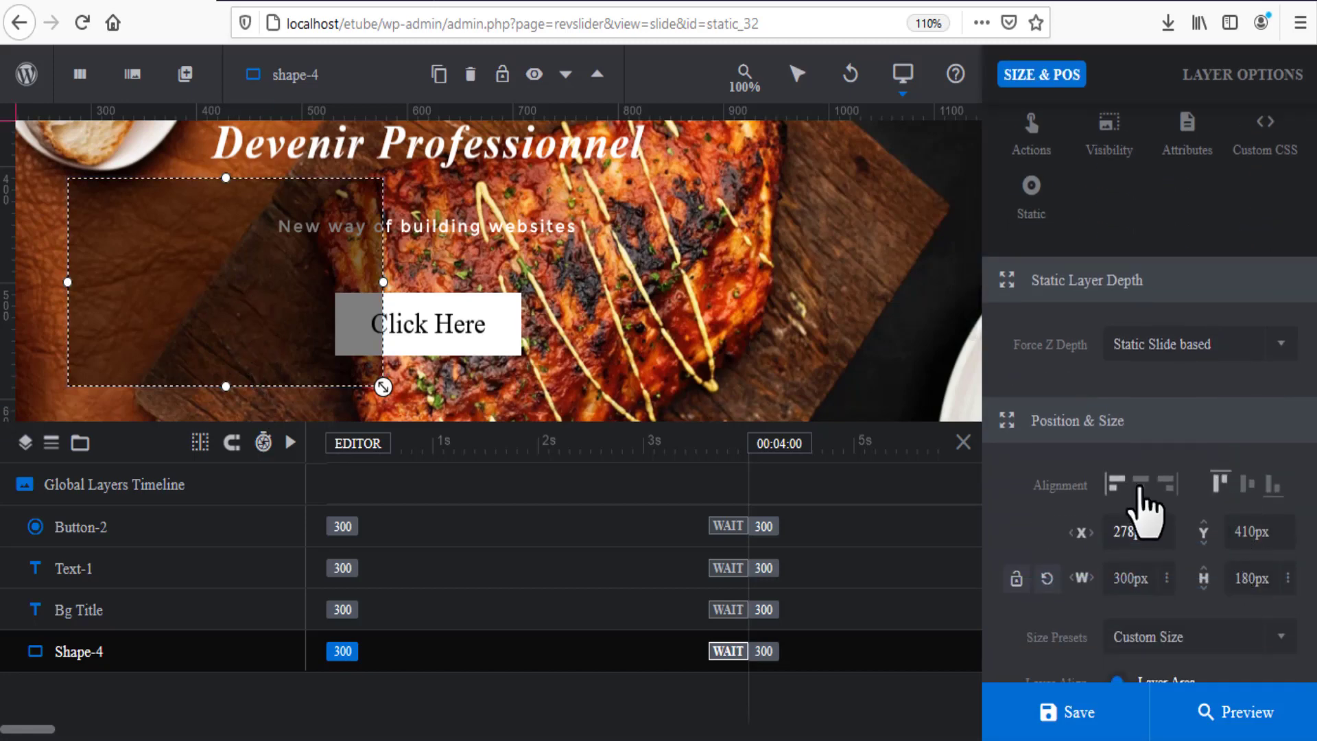
{"action": "left_click", "coordinate": [1141, 485]}
{"action": "left_click", "coordinate": [1247, 484]}
Set the shape layer's size preset to Stretch so that it forms a dark overlay across the whole slide.
{"action": "scroll", "coordinate": [1235, 528], "scroll_direction": "down", "scroll_amount": 4}
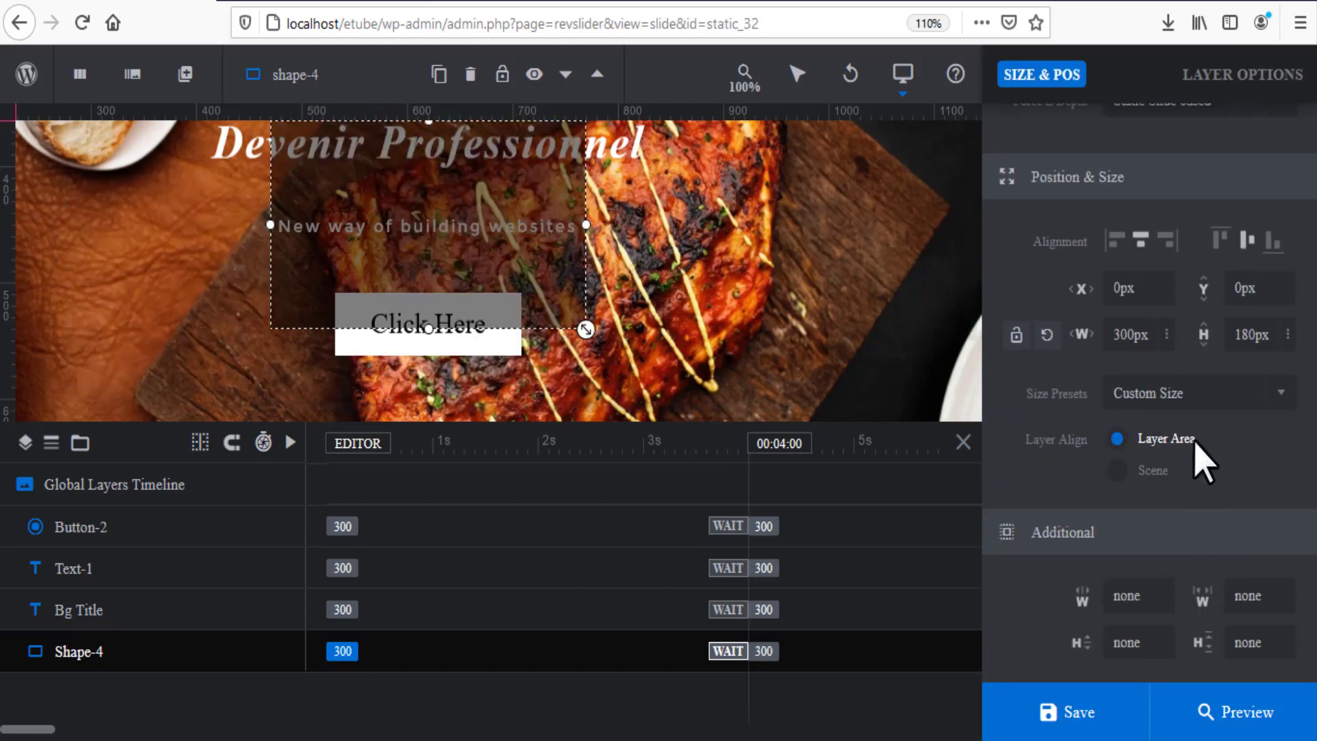
{"action": "left_click", "coordinate": [1197, 397]}
{"action": "left_click", "coordinate": [1169, 546]}
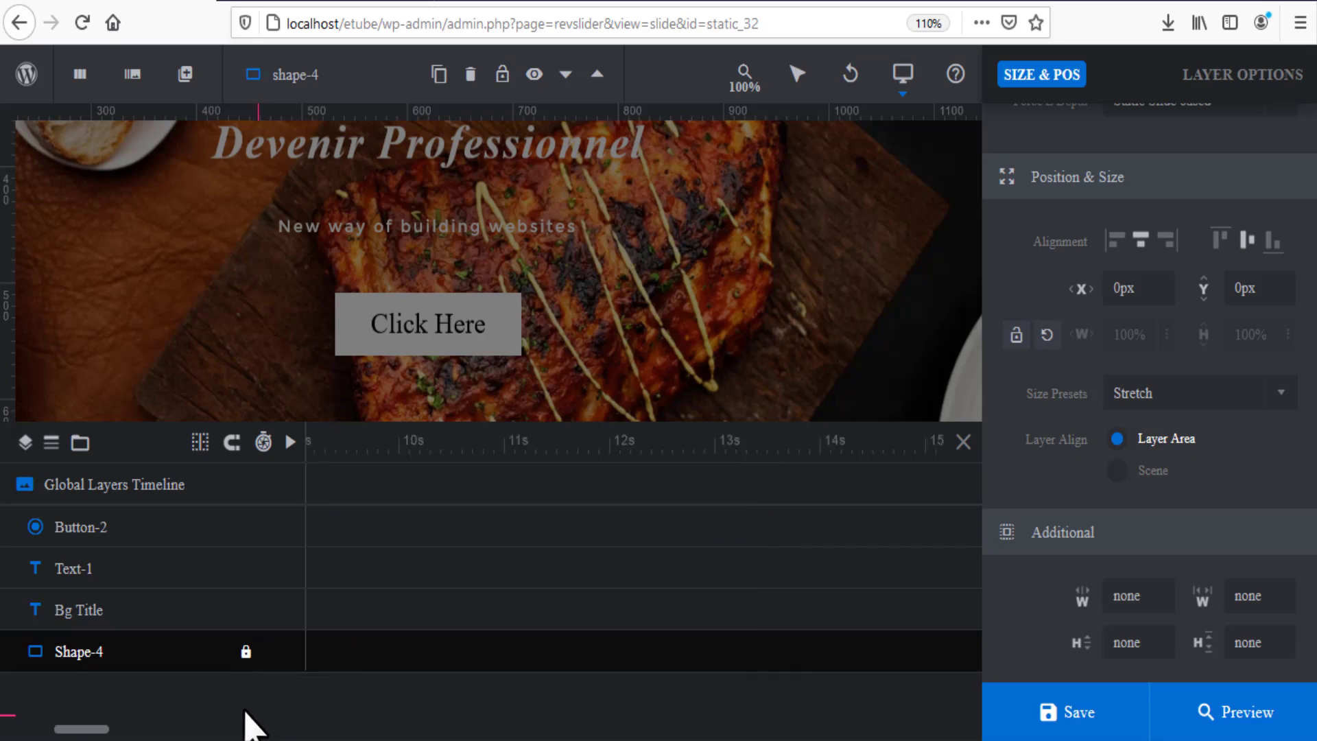
{"action": "scroll", "coordinate": [278, 418], "scroll_direction": "down", "scroll_amount": 3}
{"action": "scroll", "coordinate": [316, 531], "scroll_direction": "right", "scroll_amount": 5}
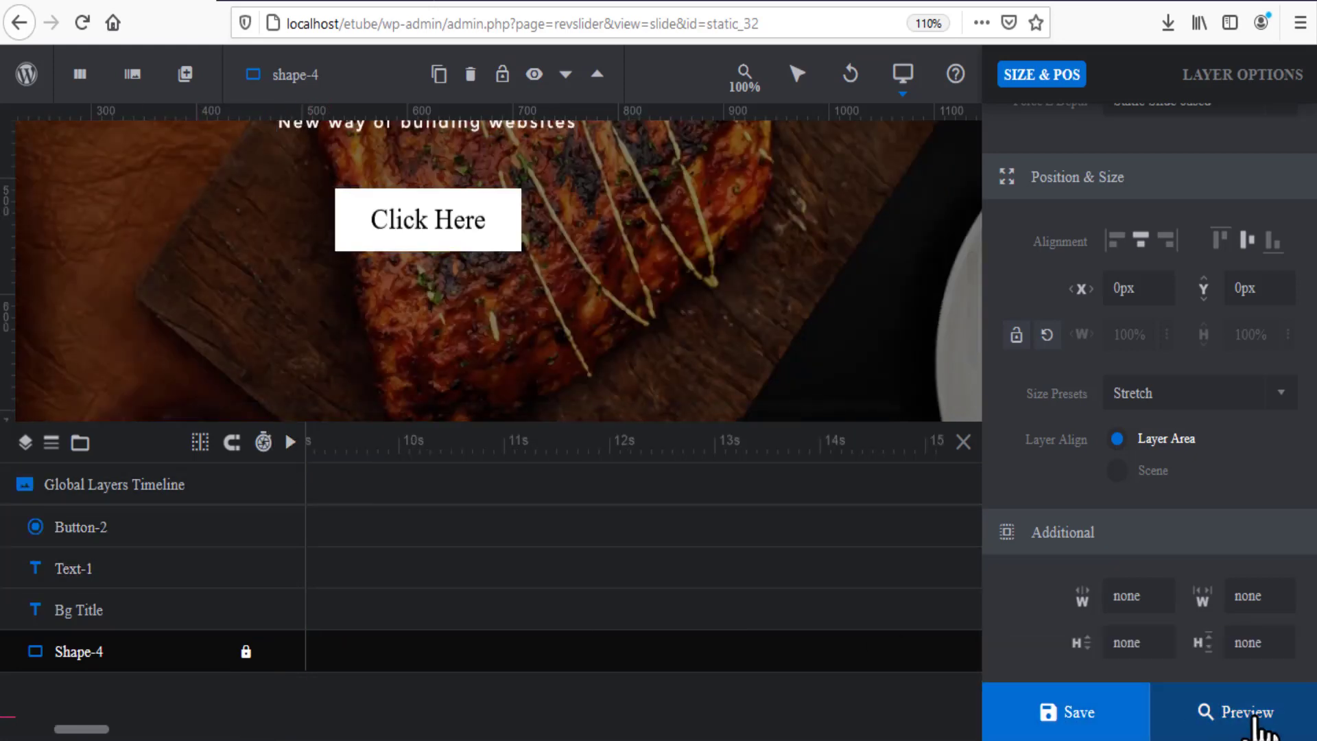
Preview the slider with the dark overlay in the mobile, laptop and desktop views, and close the preview.
{"action": "left_click", "coordinate": [1233, 722]}
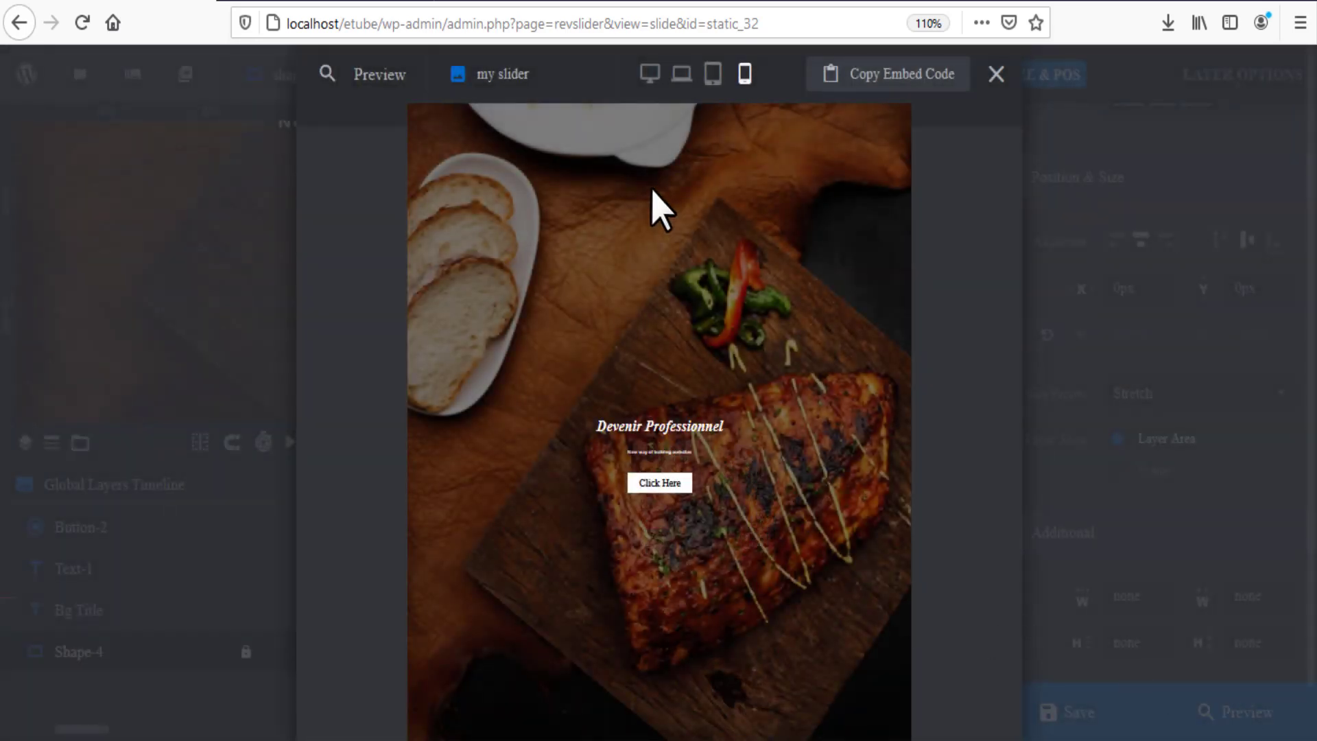
{"action": "left_click", "coordinate": [681, 75]}
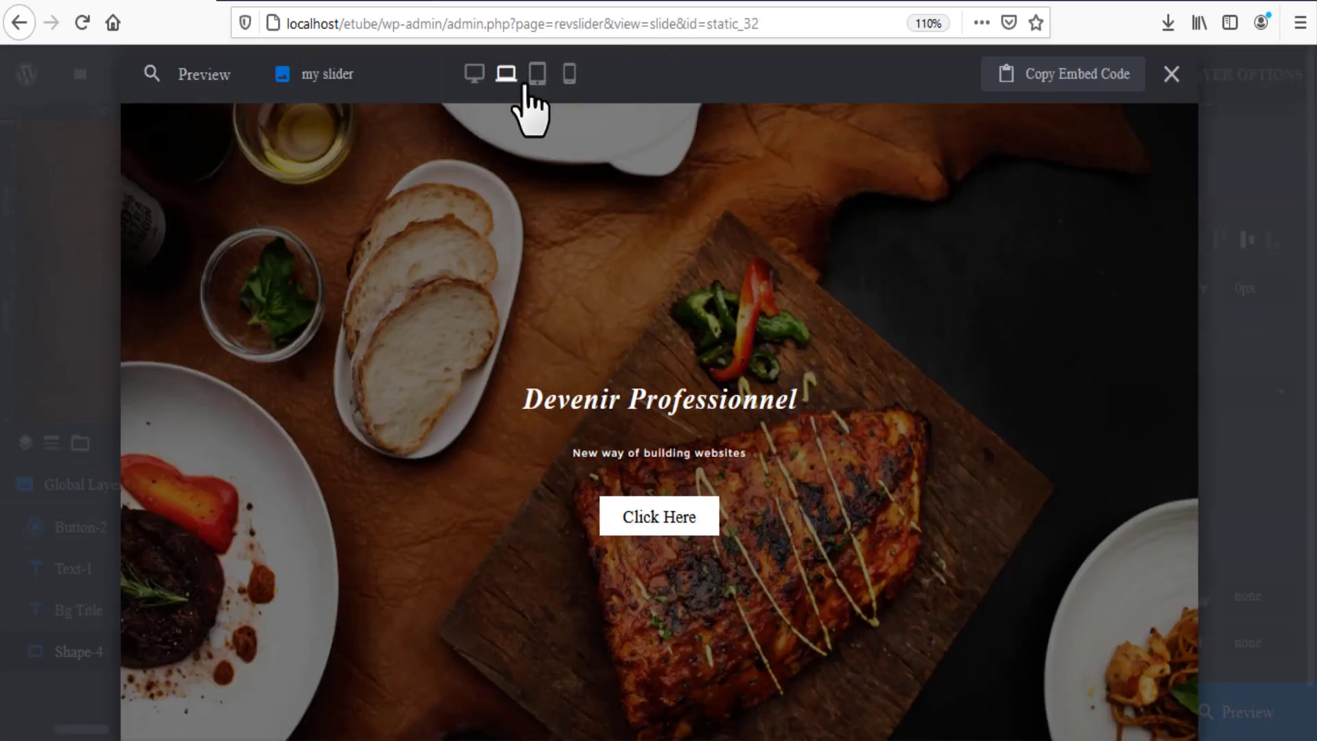
{"action": "left_click", "coordinate": [474, 73]}
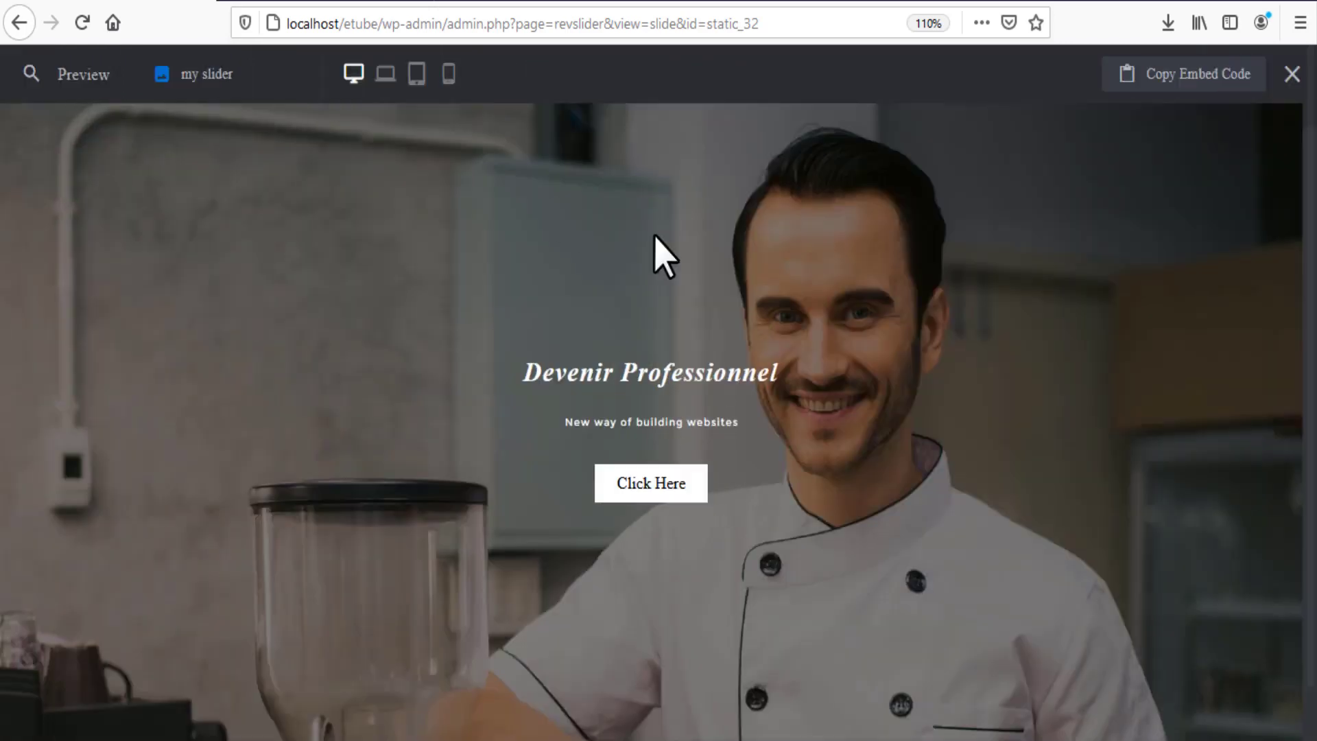
{"action": "left_click", "coordinate": [1292, 74]}
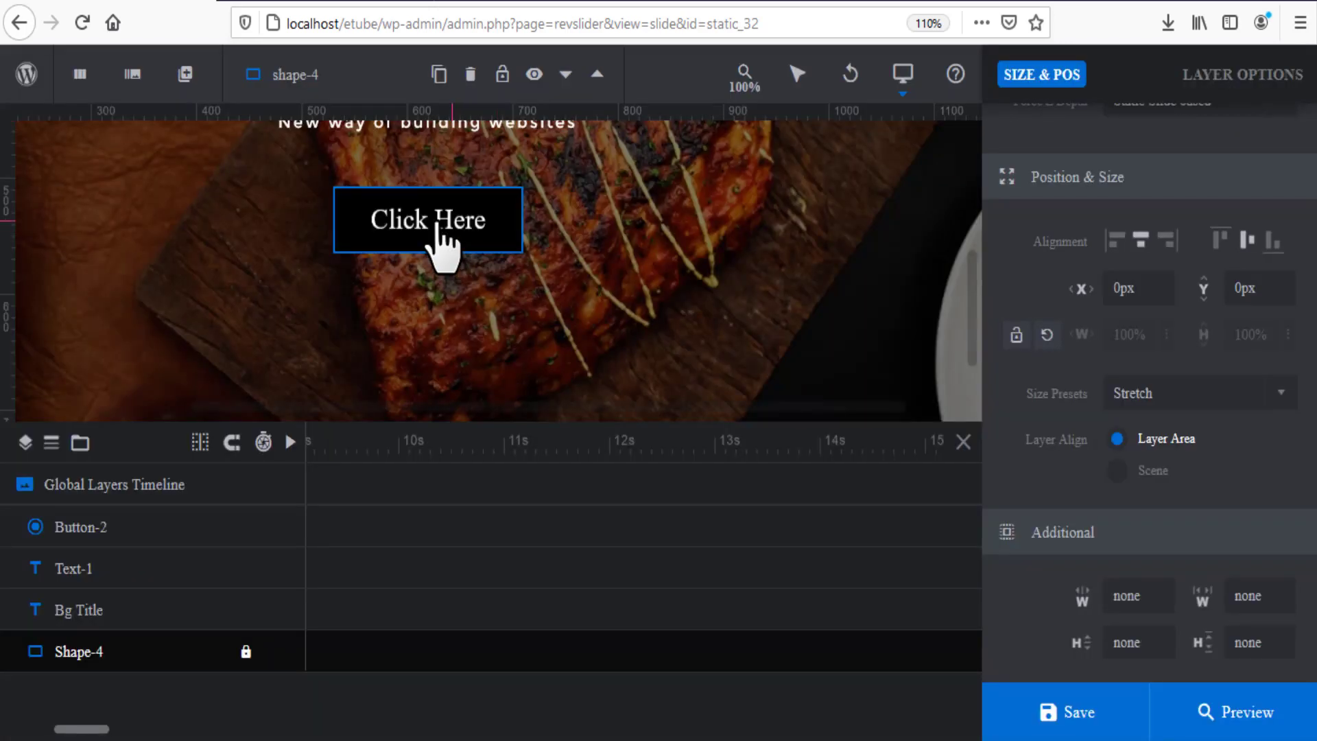
Enlarge the "New way of building websites" text to about 31px and the "Devenir Professionnel" headline to about 66px.
{"action": "left_click", "coordinate": [549, 264]}
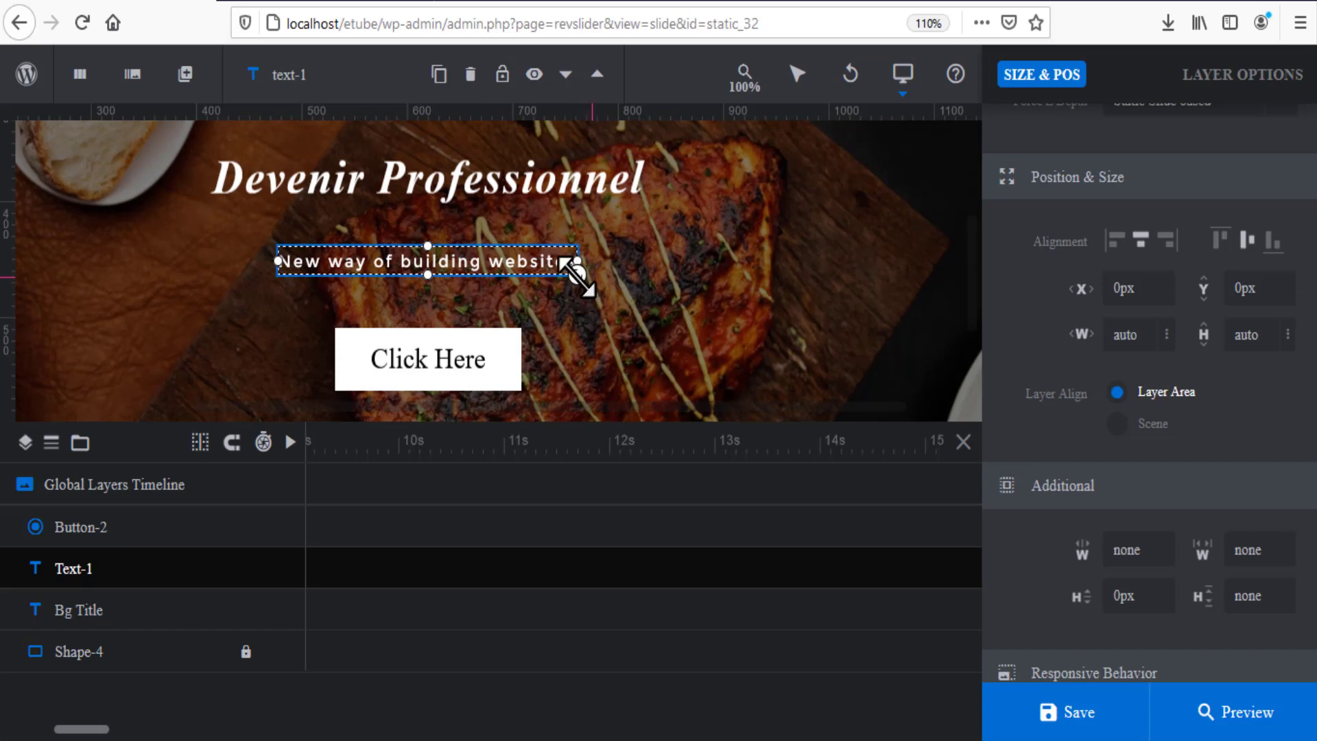
{"action": "left_click_drag", "start_coordinate": [613, 296], "coordinate": [647, 307]}
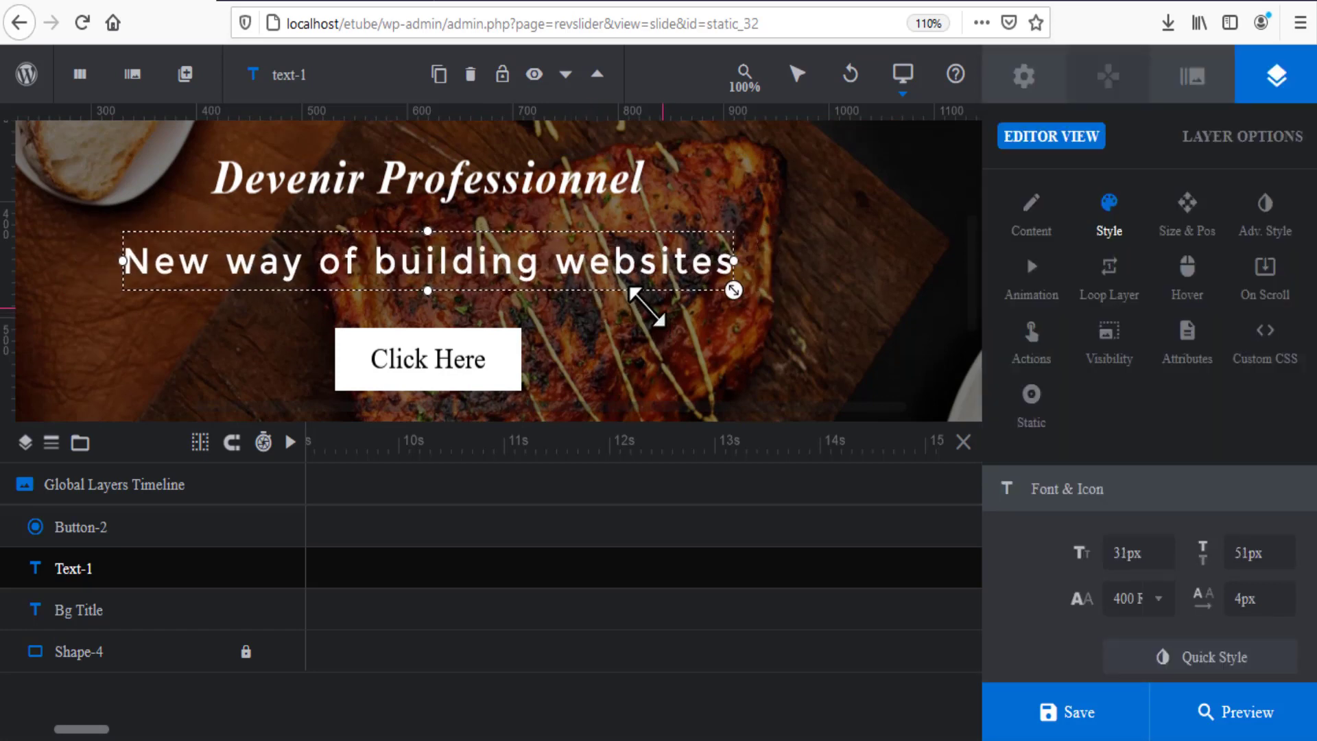
{"action": "left_click", "coordinate": [595, 195]}
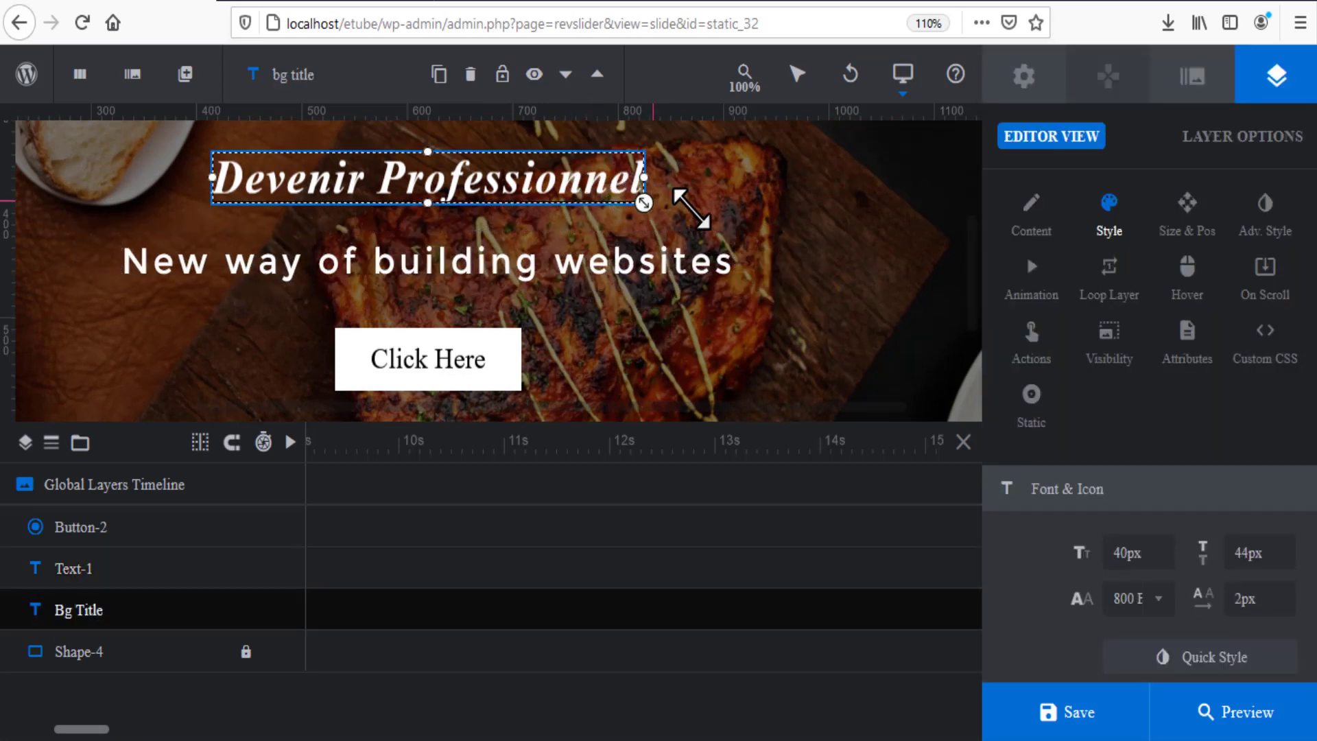
{"action": "left_click_drag", "start_coordinate": [644, 203], "coordinate": [646, 210]}
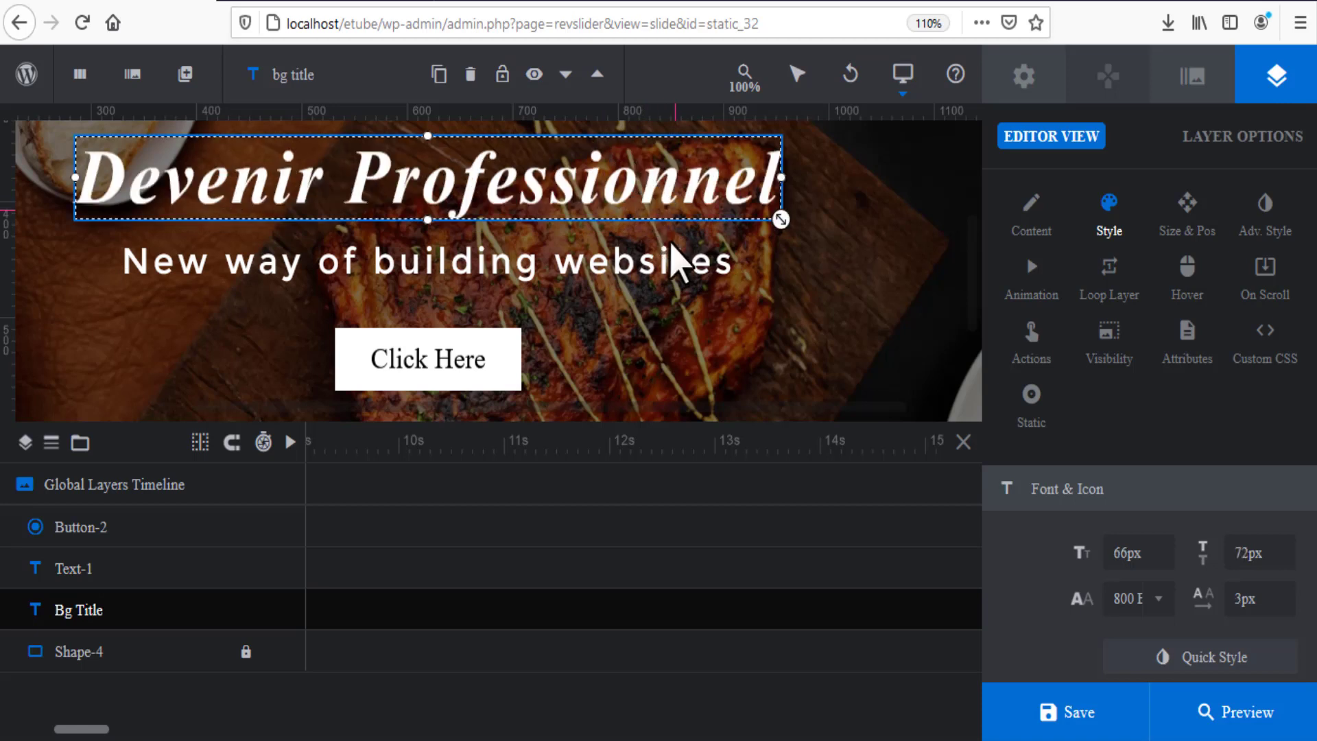
Enlarge the "Click Here" button in the desktop view to a font size of about 35px and deselect it.
{"action": "left_click", "coordinate": [535, 382]}
{"action": "left_click", "coordinate": [514, 386]}
{"action": "scroll", "coordinate": [580, 394], "scroll_direction": "down", "scroll_amount": 1}
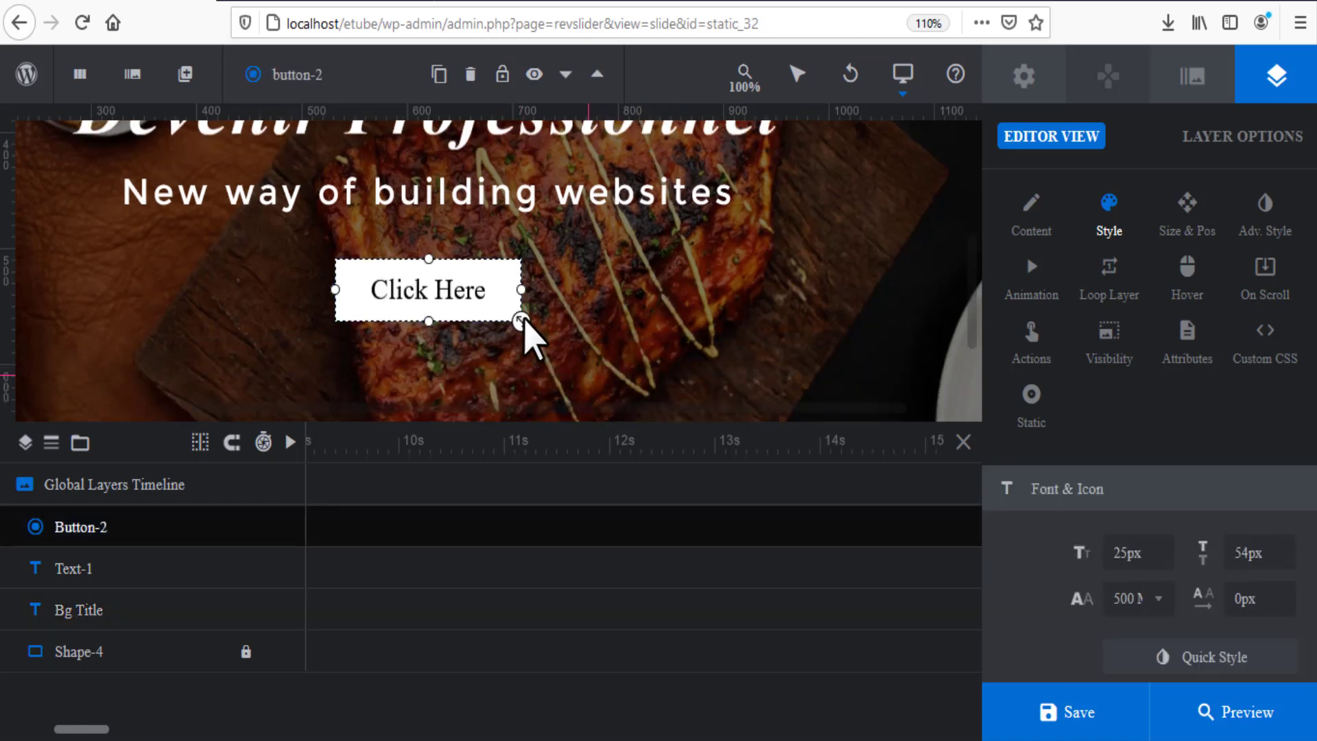
{"action": "left_click_drag", "start_coordinate": [521, 321], "coordinate": [559, 334]}
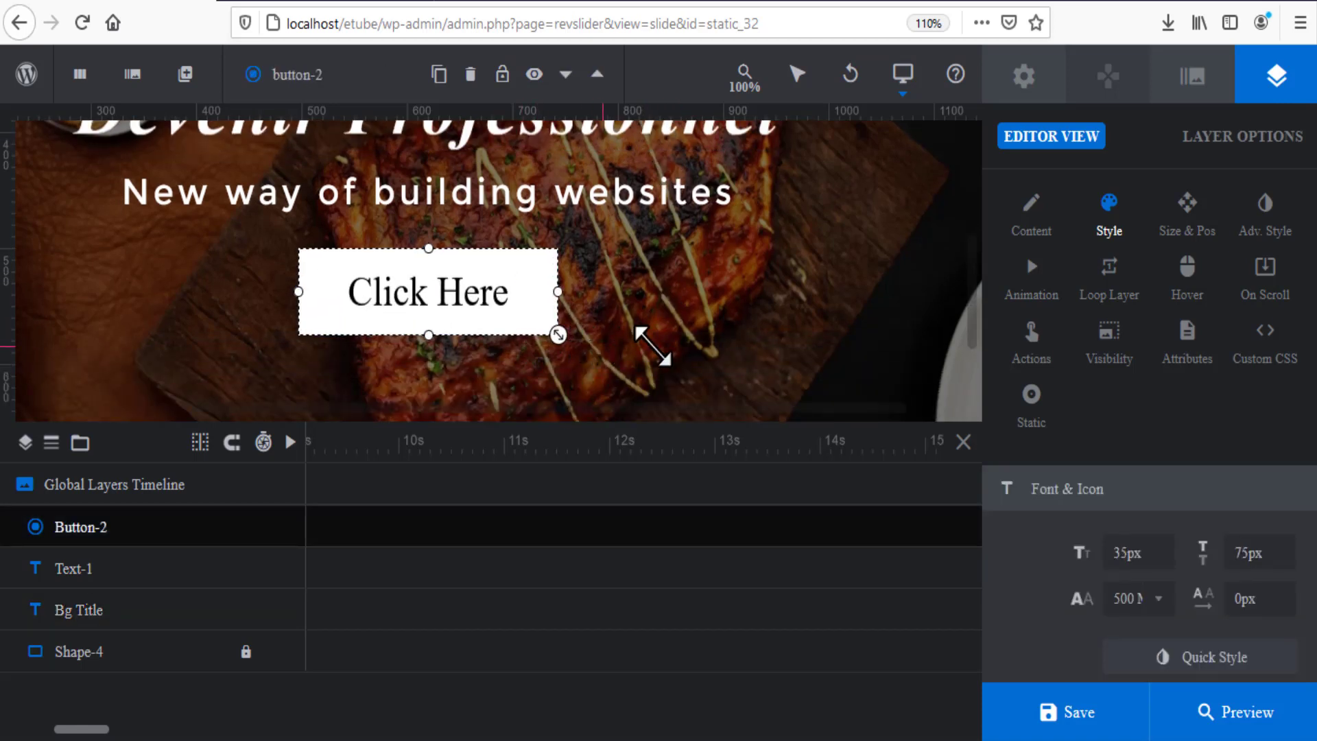
{"action": "left_click", "coordinate": [718, 359]}
{"action": "scroll", "coordinate": [715, 347], "scroll_direction": "up", "scroll_amount": 2}
{"action": "scroll", "coordinate": [714, 347], "scroll_direction": "down", "scroll_amount": 1}
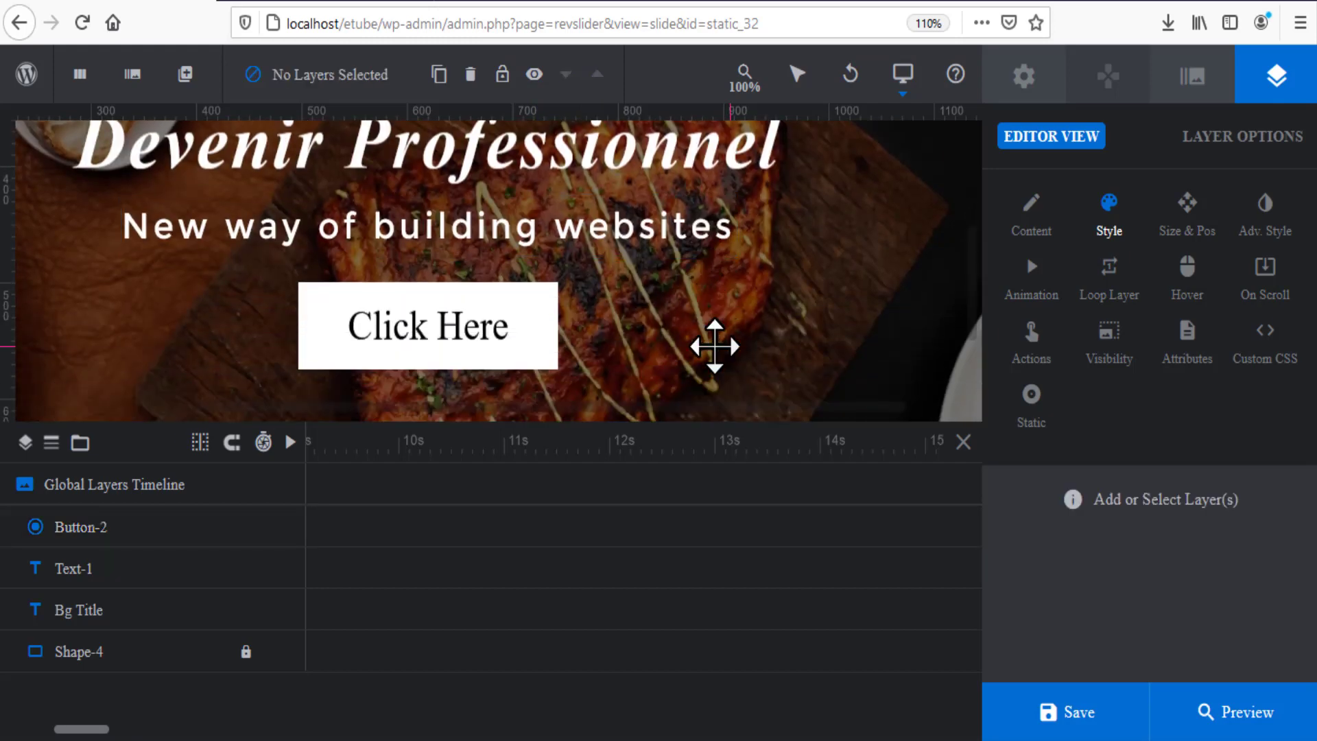
{"action": "scroll", "coordinate": [717, 368], "scroll_direction": "up", "scroll_amount": 2}
{"action": "scroll", "coordinate": [727, 377], "scroll_direction": "down", "scroll_amount": 1}
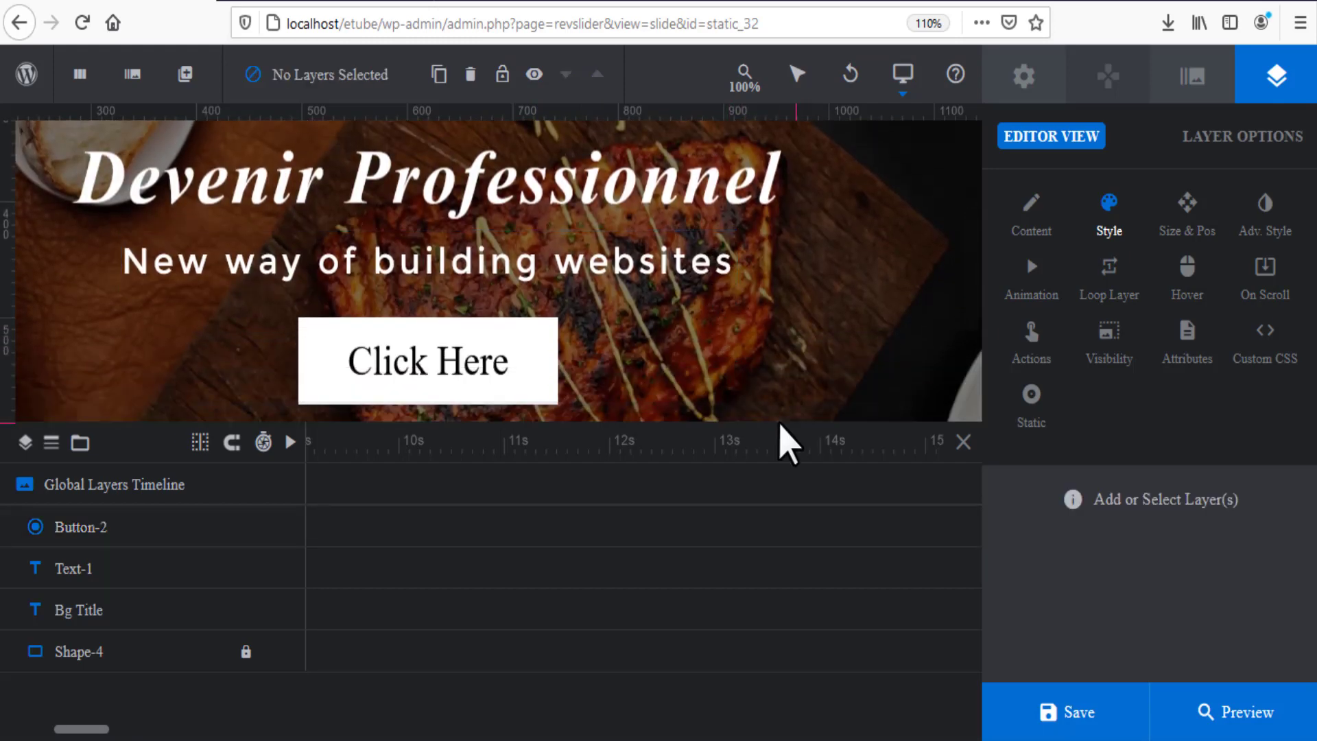
{"action": "scroll", "coordinate": [744, 370], "scroll_direction": "down", "scroll_amount": 2}
{"action": "scroll", "coordinate": [734, 353], "scroll_direction": "up", "scroll_amount": 1}
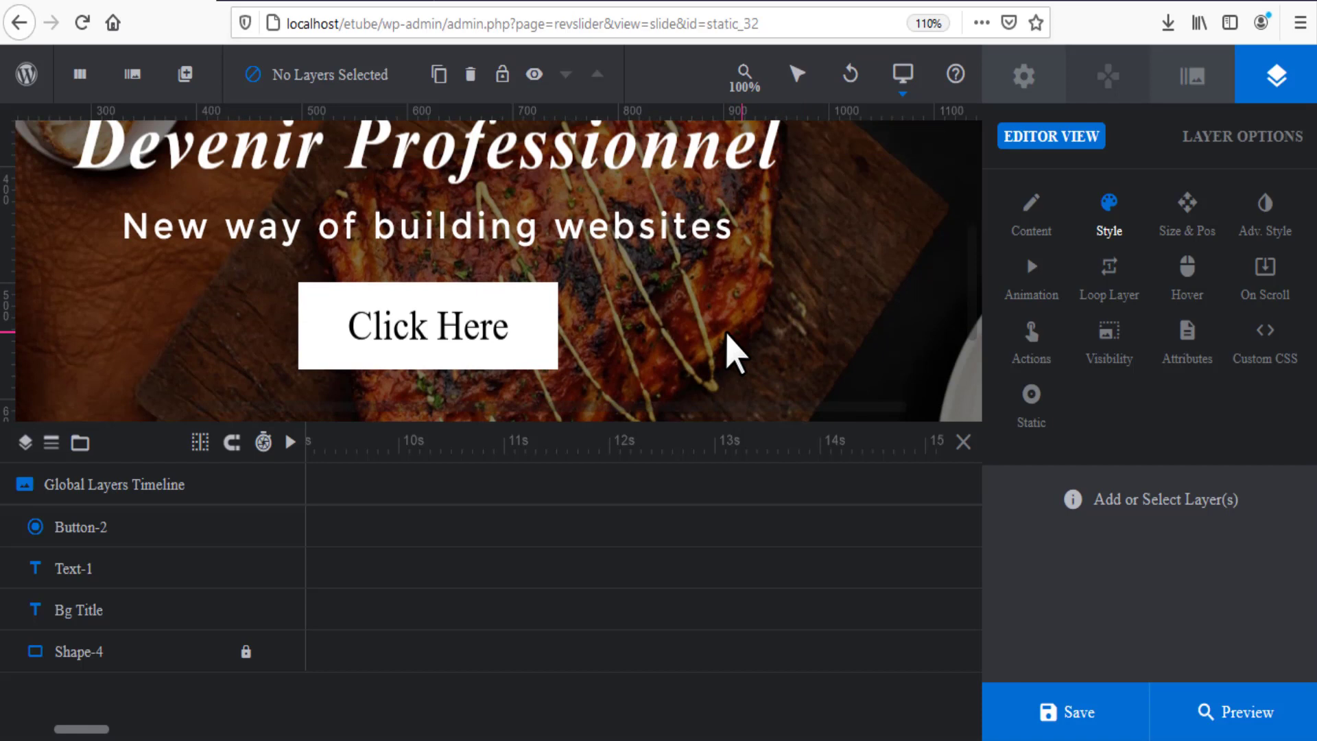
{"action": "scroll", "coordinate": [735, 322], "scroll_direction": "down", "scroll_amount": 1}
{"action": "scroll", "coordinate": [735, 322], "scroll_direction": "up", "scroll_amount": 1}
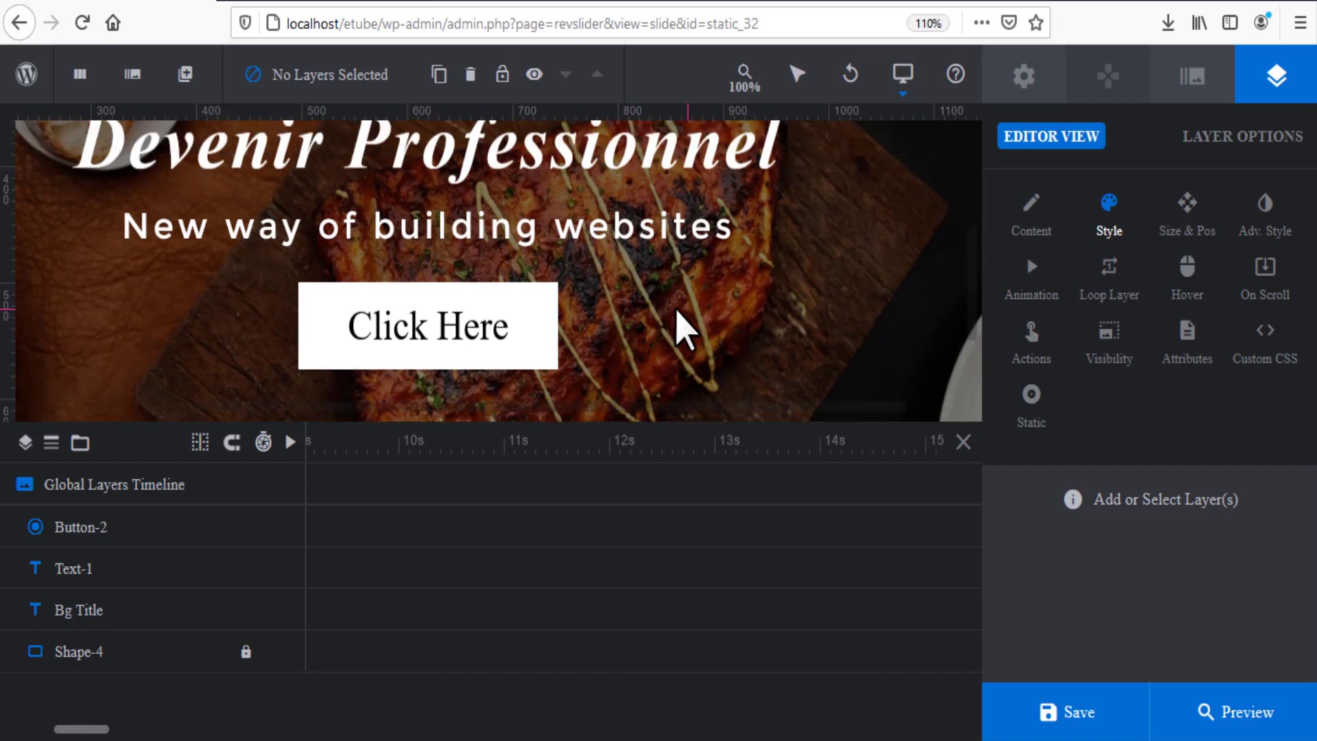
Switch the editor to the mobile view, enlarge the "Click Here" button to about 25px text and place it lower beneath the text line.
{"action": "mouse_move", "coordinate": [906, 81]}
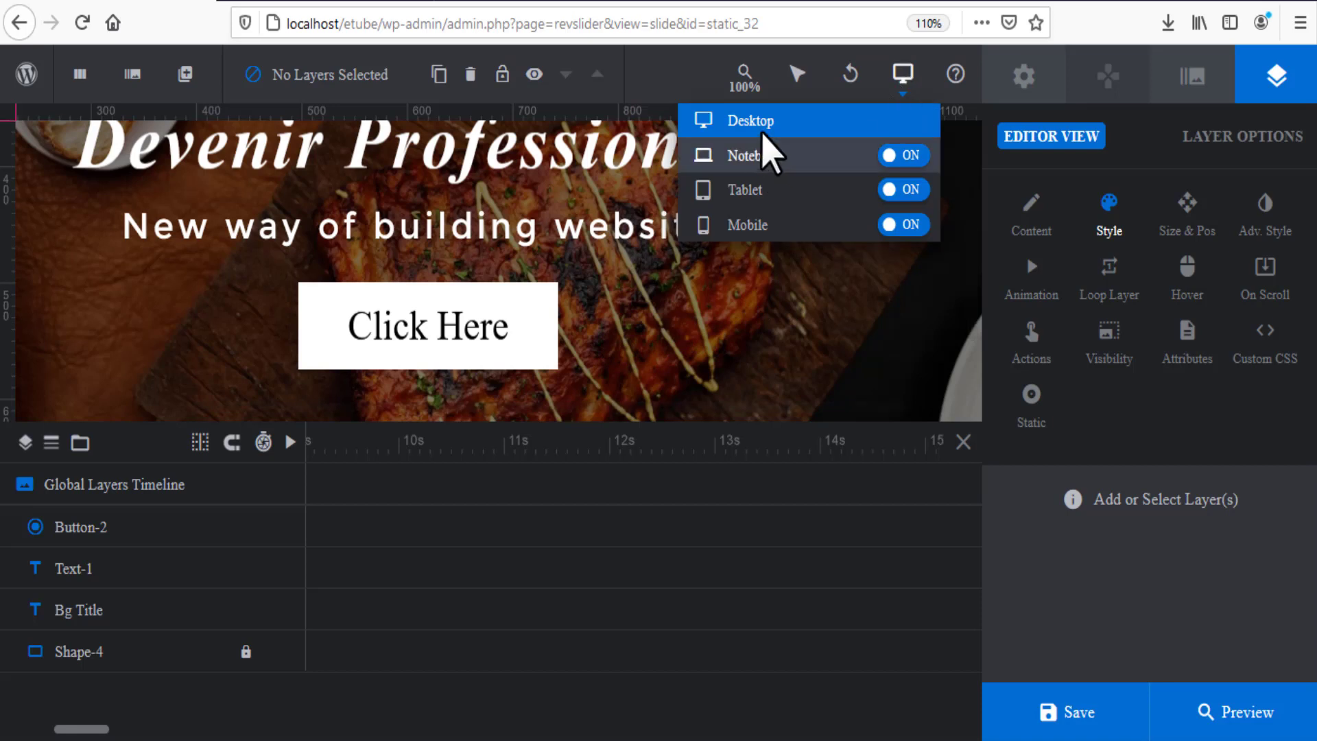
{"action": "left_click", "coordinate": [767, 227]}
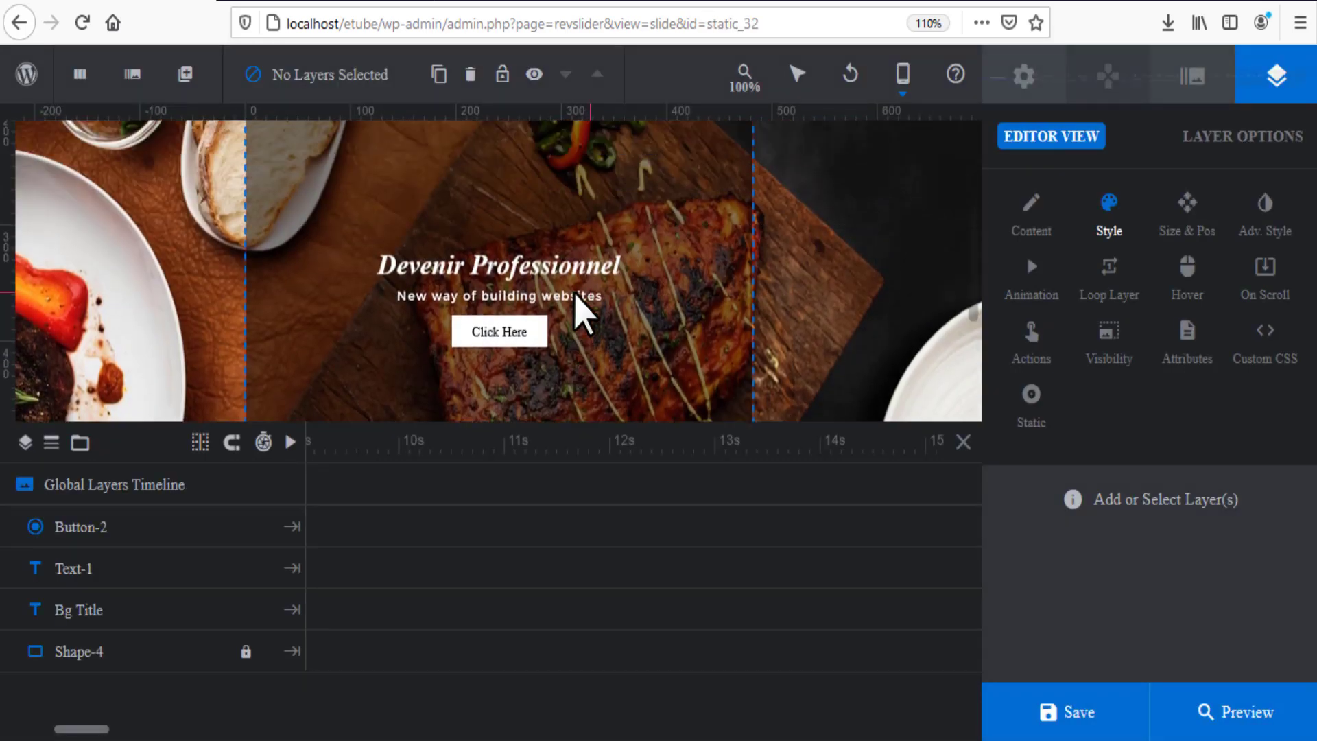
{"action": "left_click", "coordinate": [518, 271]}
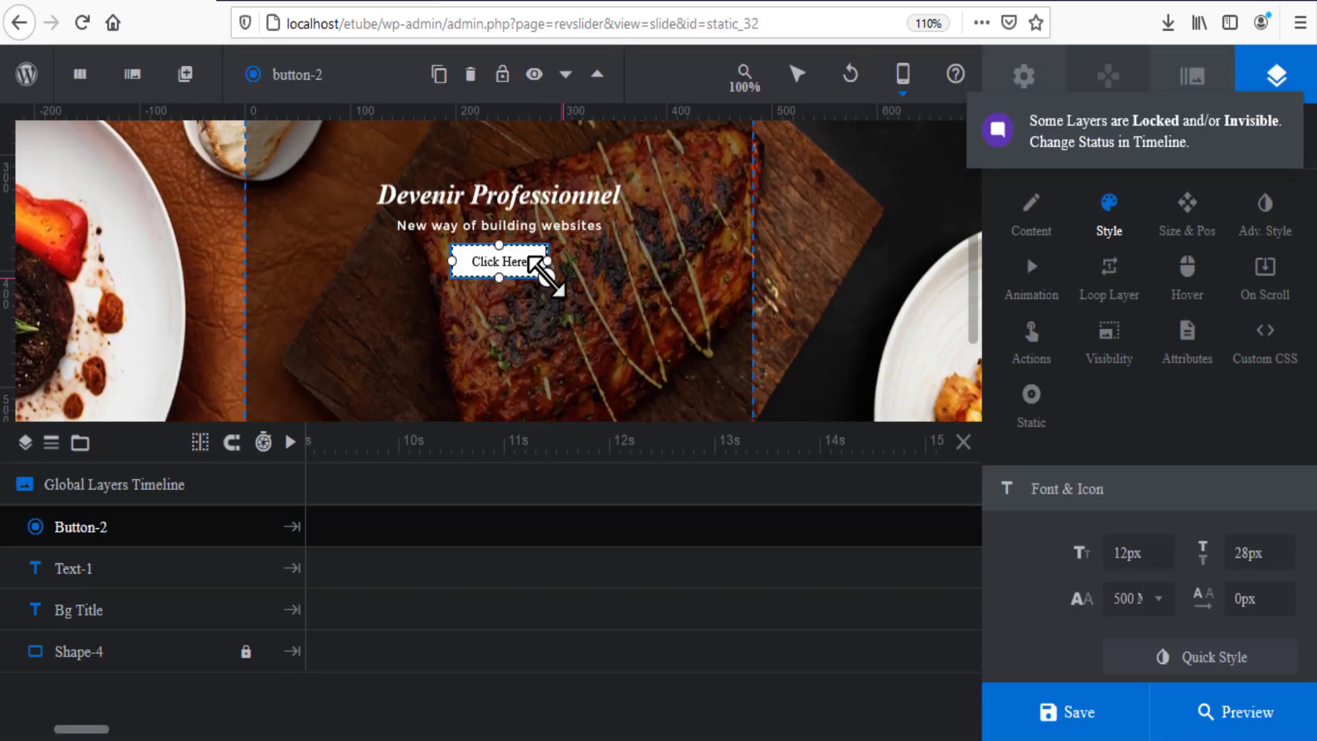
{"action": "left_click_drag", "start_coordinate": [588, 306], "coordinate": [556, 346]}
Enlarge the mobile "New way of building websites" text to about 25px and the headline to about 48px, with the headline moved clear above the text.
{"action": "left_click", "coordinate": [597, 235]}
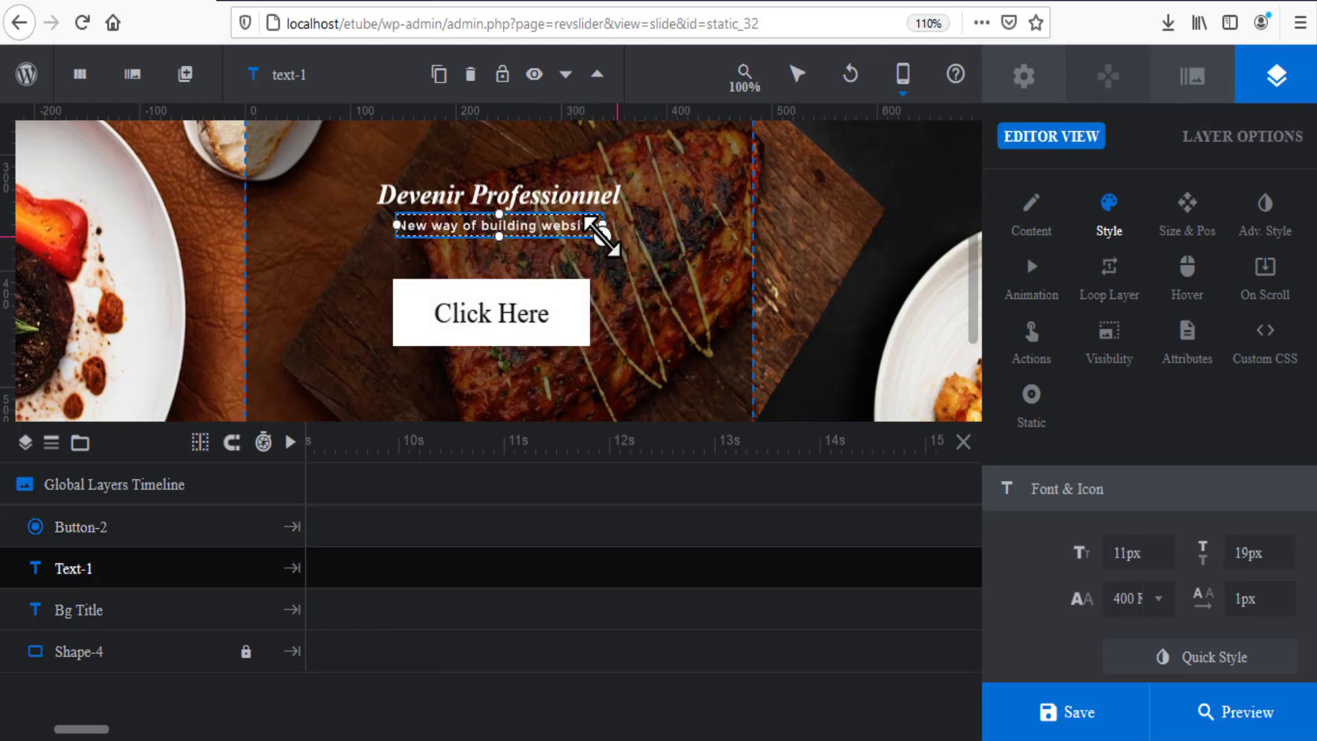
{"action": "left_click_drag", "start_coordinate": [602, 236], "coordinate": [644, 264]}
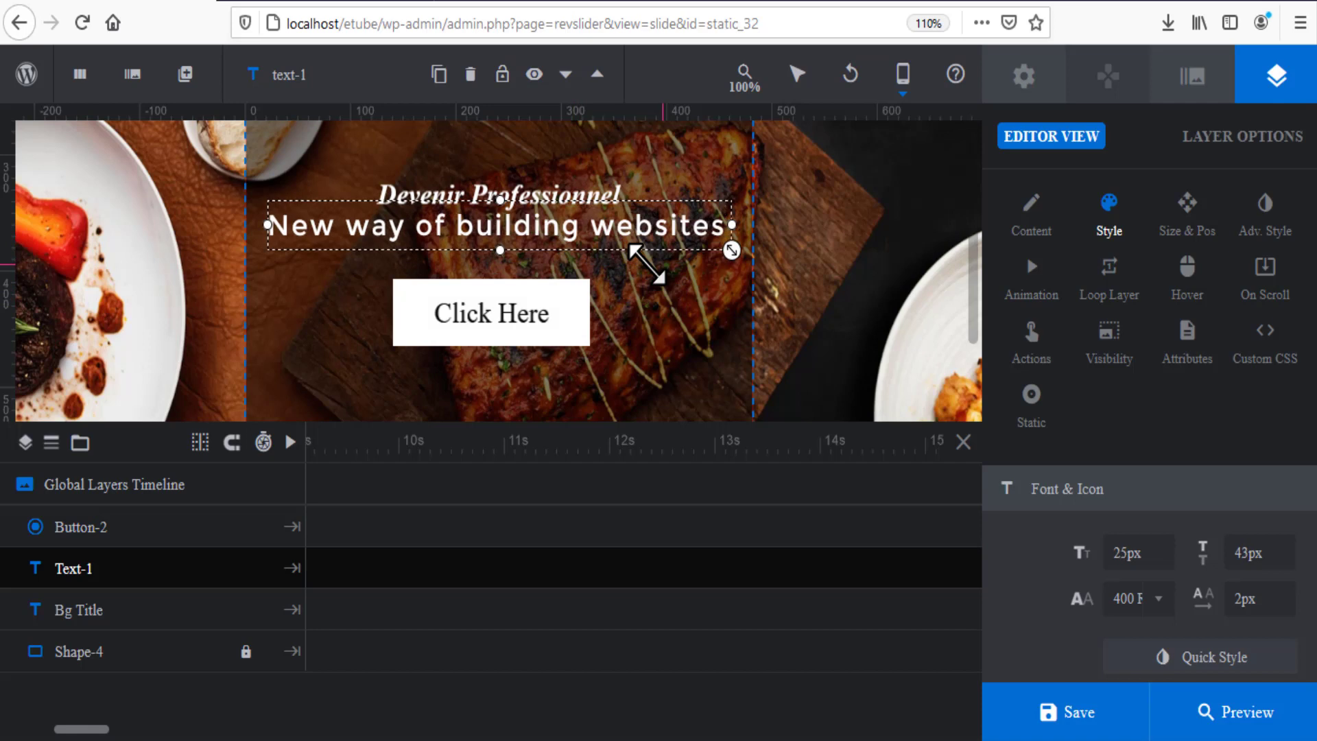
{"action": "left_click", "coordinate": [552, 188]}
{"action": "left_click_drag", "start_coordinate": [628, 210], "coordinate": [672, 218]}
{"action": "left_click", "coordinate": [669, 230]}
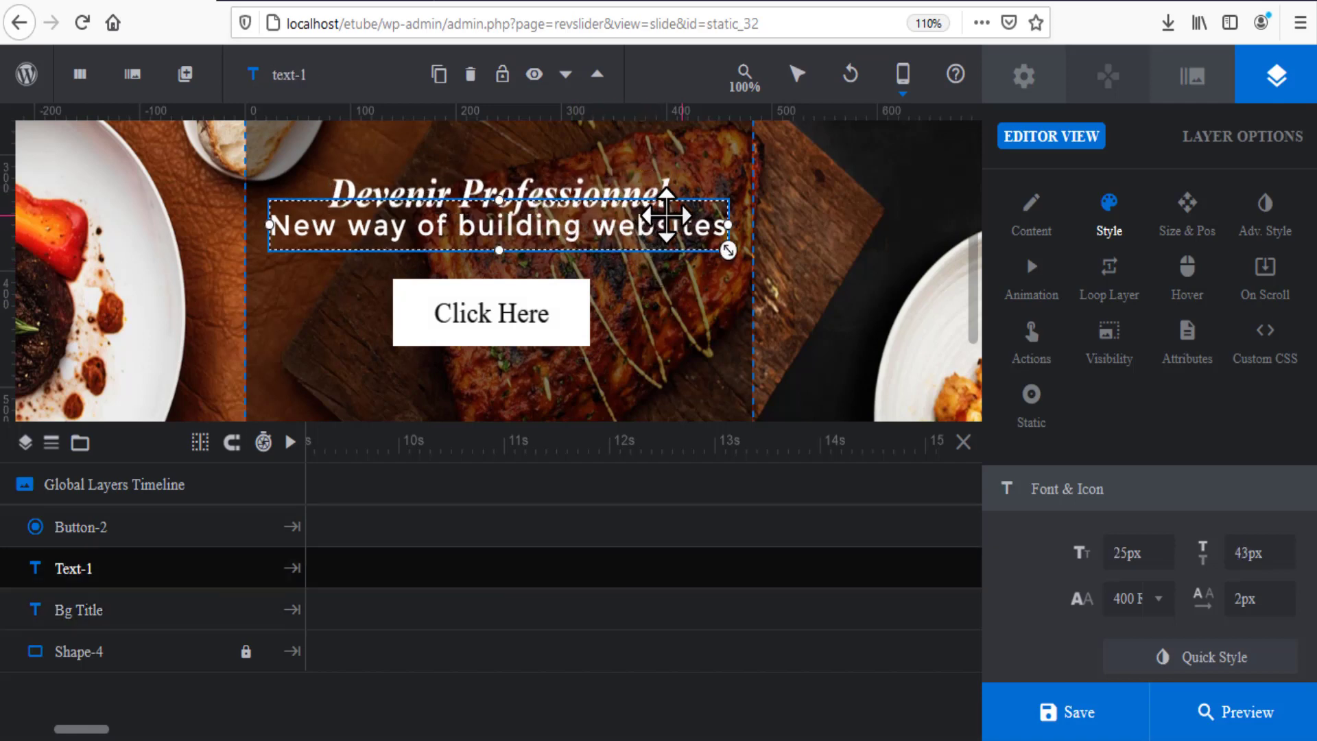
{"action": "left_click", "coordinate": [586, 182]}
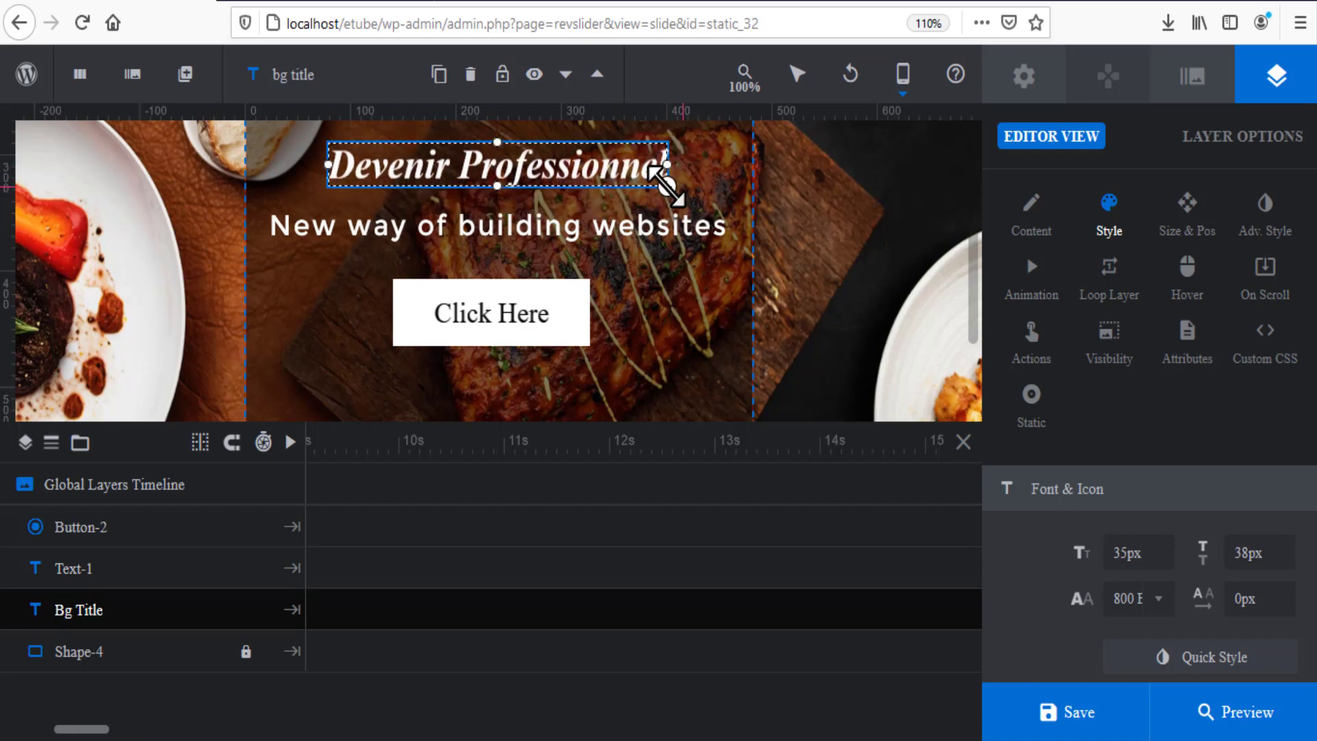
{"action": "left_click_drag", "start_coordinate": [671, 189], "coordinate": [691, 204]}
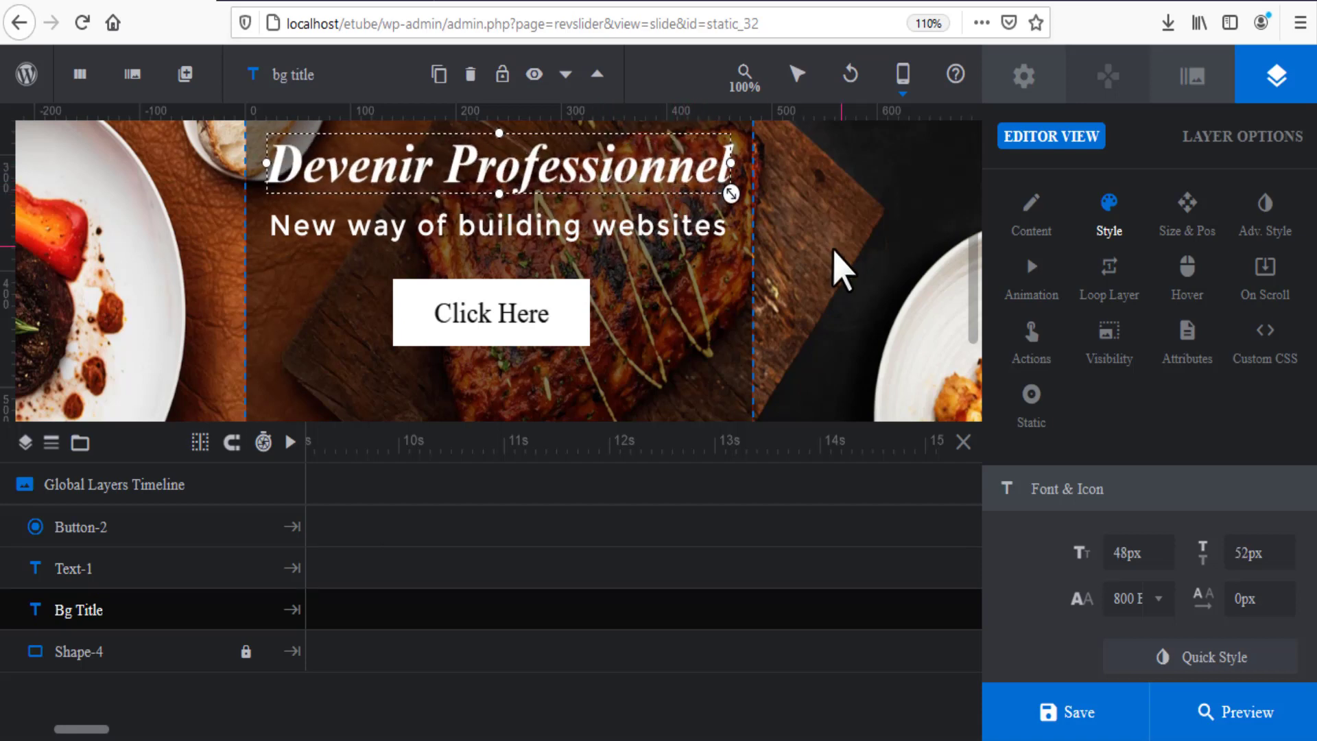
{"action": "left_click", "coordinate": [813, 260]}
Save the global layers and preview the slider in the desktop, notebook, tablet and mobile views, closing the preview at the end.
{"action": "left_click", "coordinate": [1032, 719]}
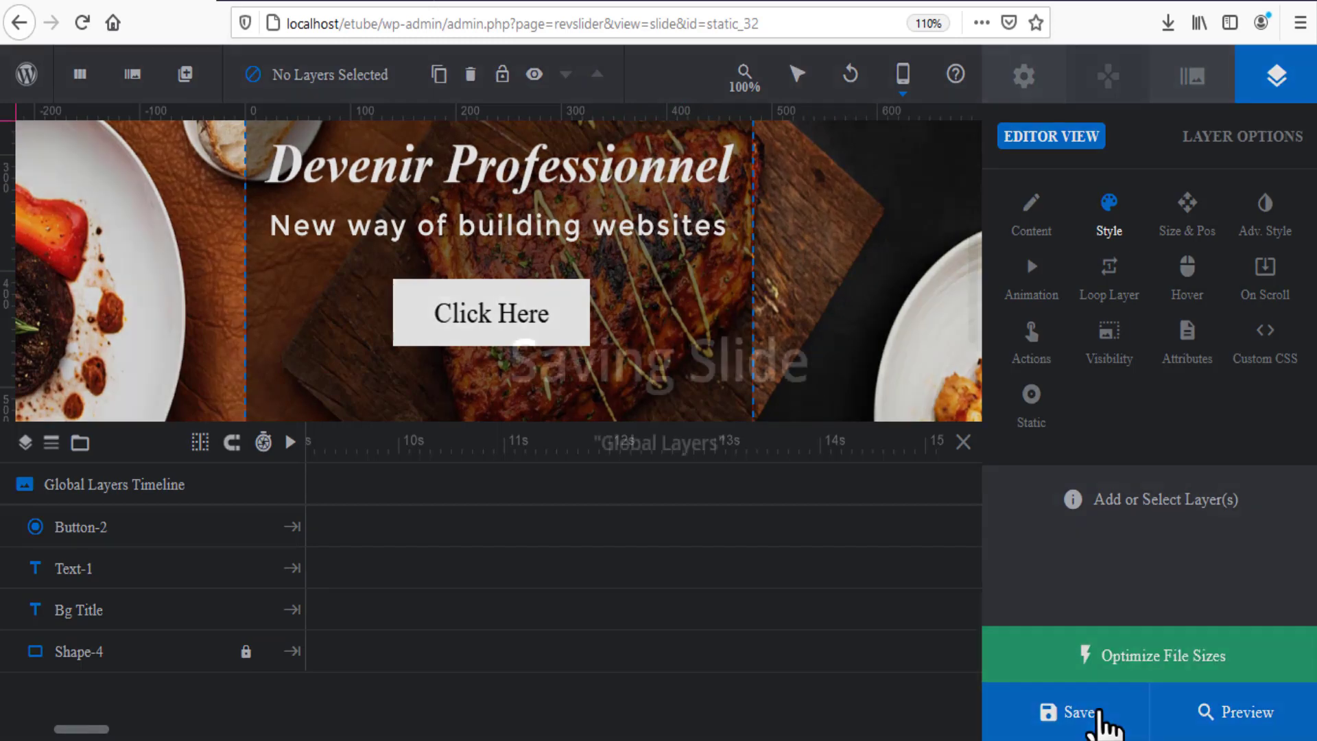
{"action": "left_click", "coordinate": [1217, 722]}
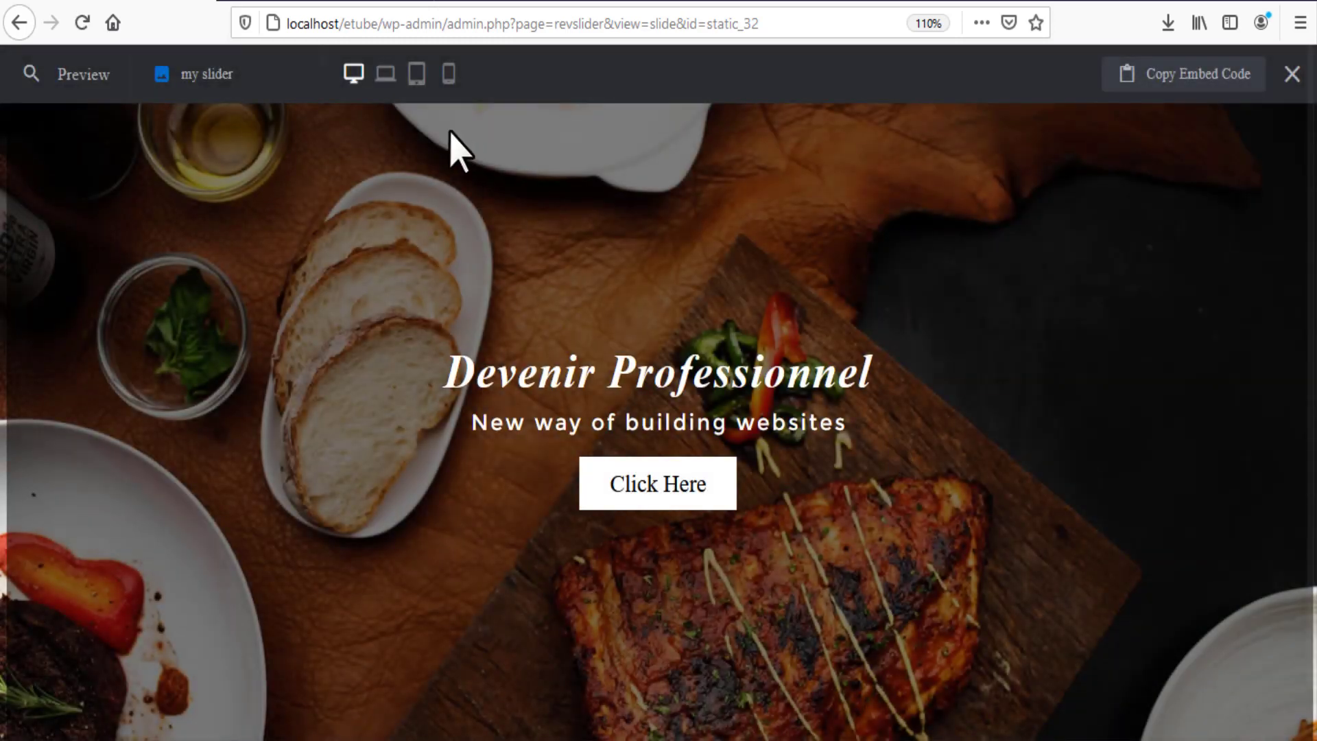
{"action": "left_click", "coordinate": [447, 72]}
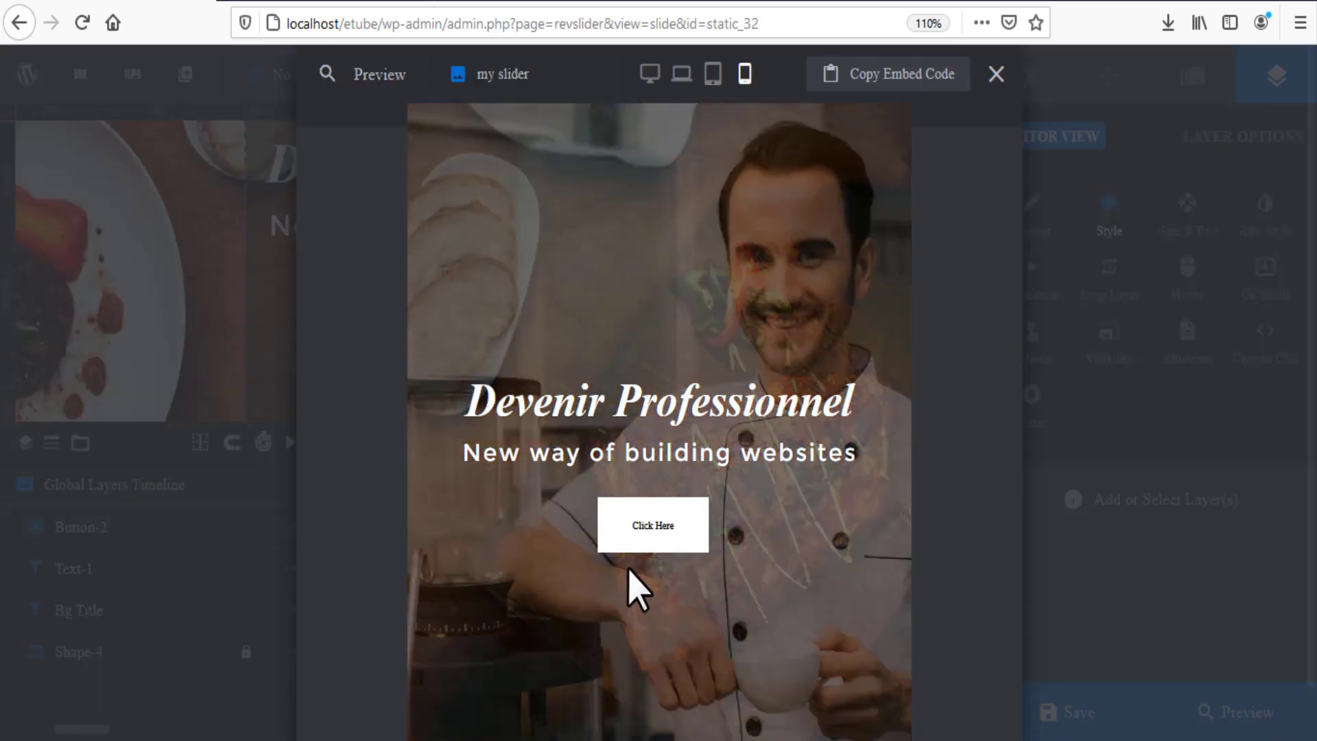
{"action": "left_click", "coordinate": [713, 76]}
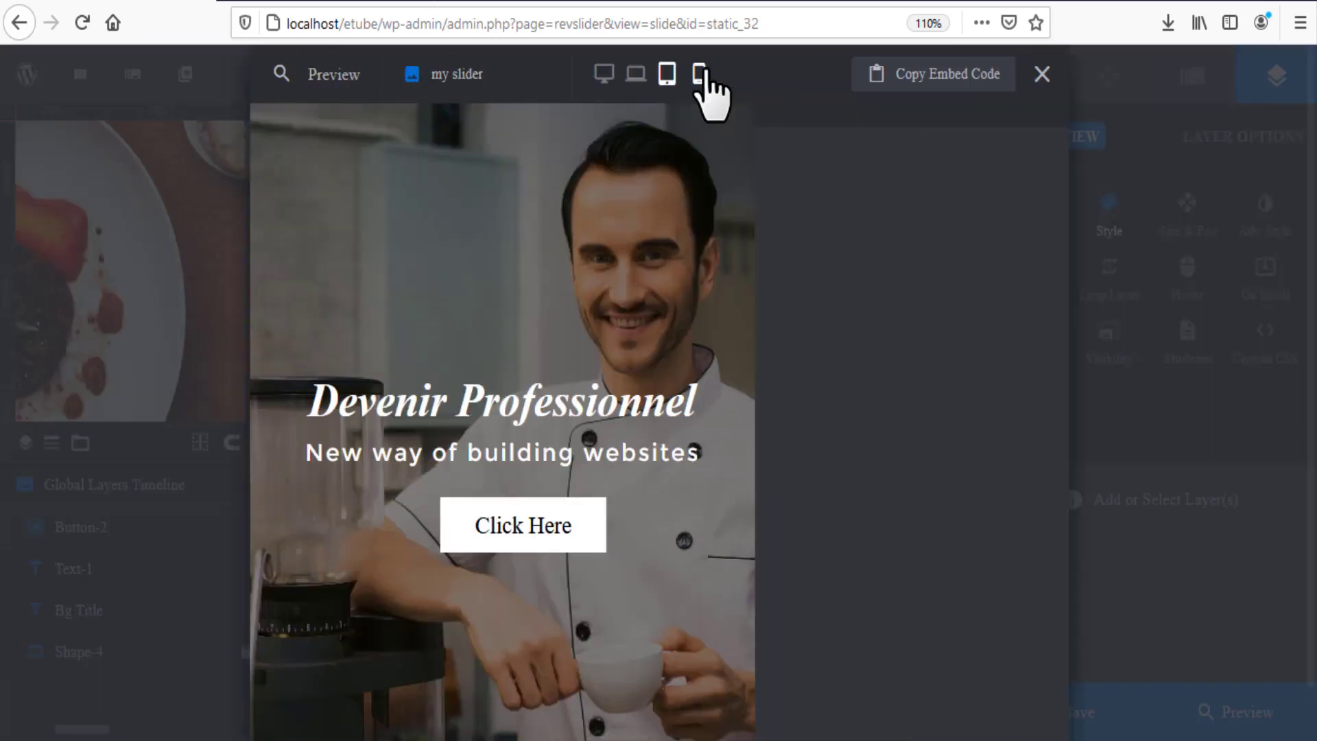
{"action": "left_click", "coordinate": [636, 76]}
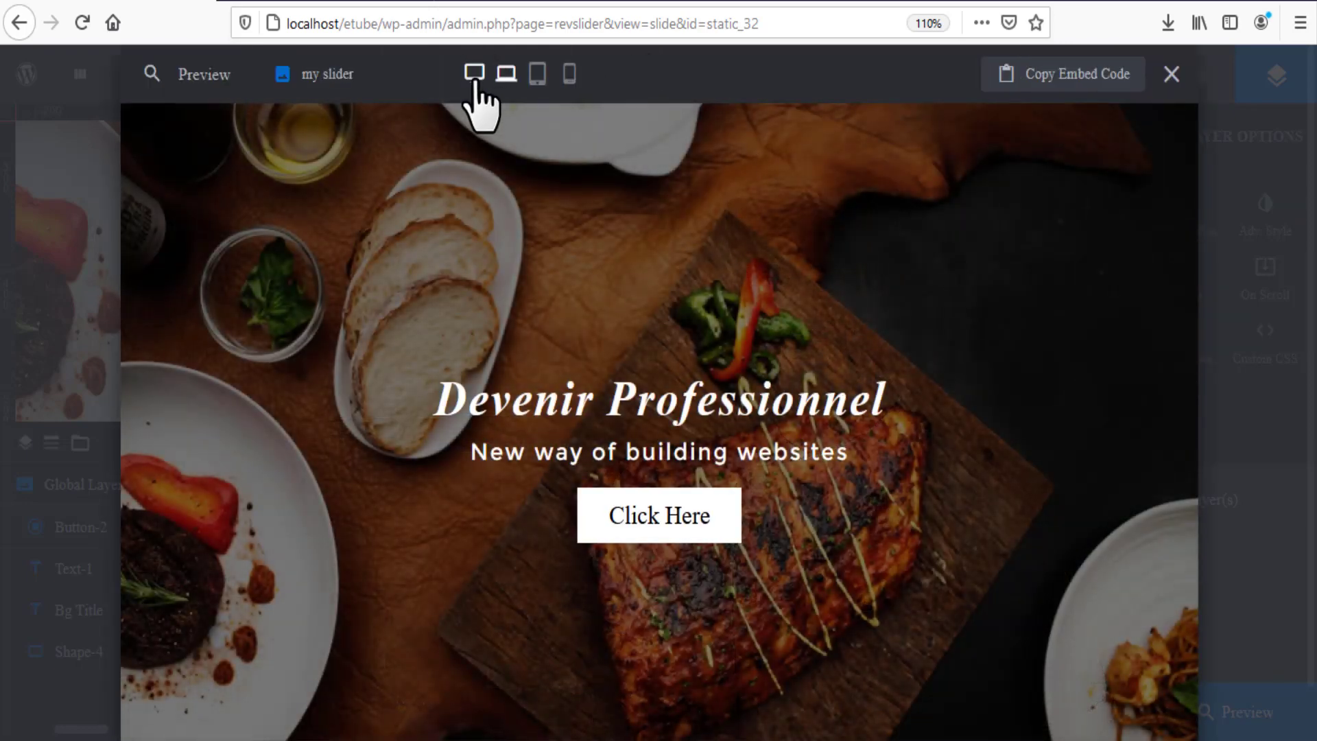
{"action": "left_click", "coordinate": [474, 74]}
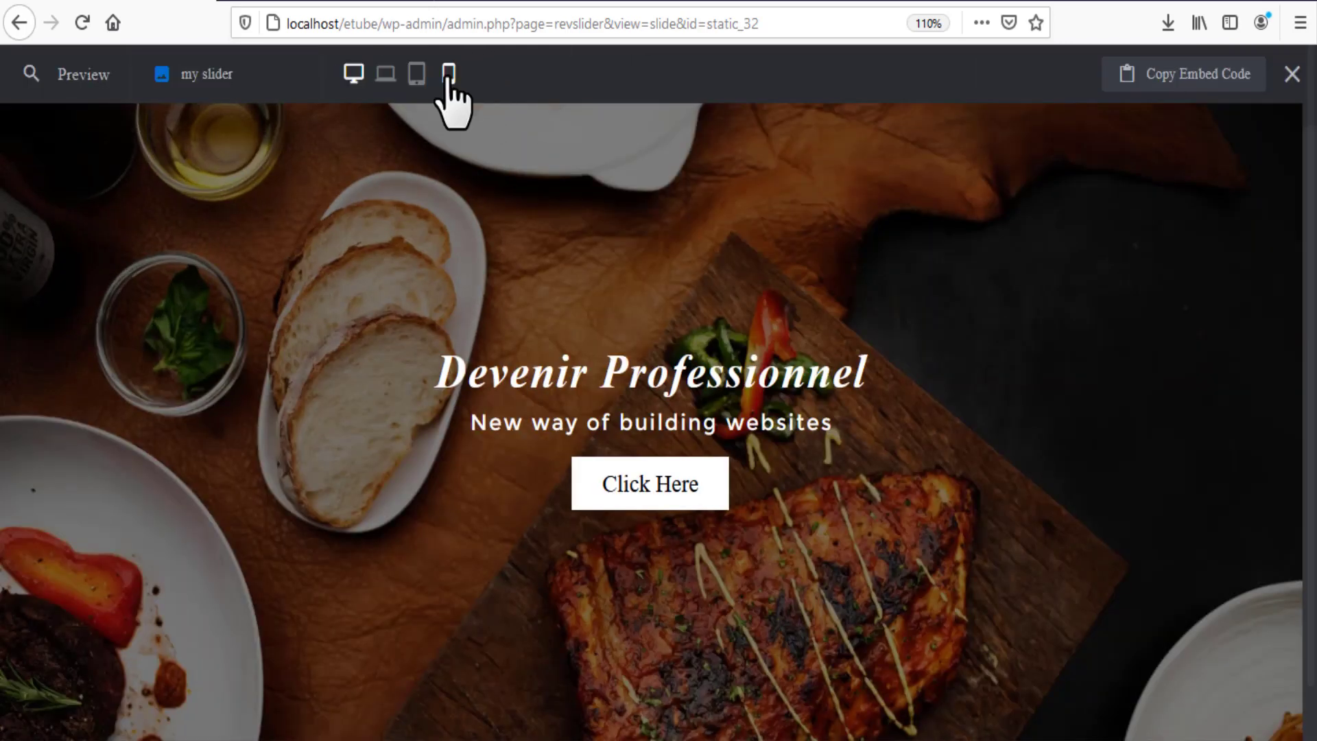
{"action": "left_click", "coordinate": [448, 72]}
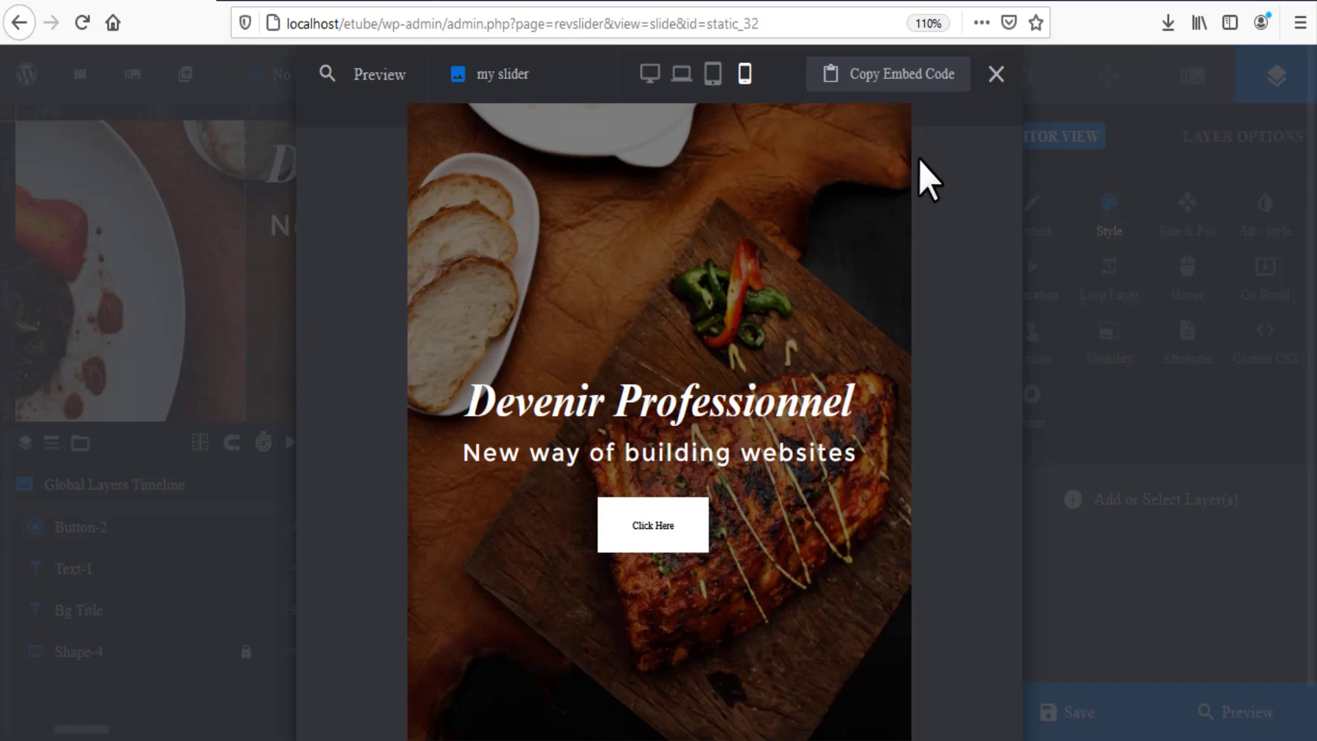
{"action": "left_click", "coordinate": [996, 74]}
Set the "Click Here" button's font weight to 700 in the mobile view.
{"action": "left_click", "coordinate": [530, 336]}
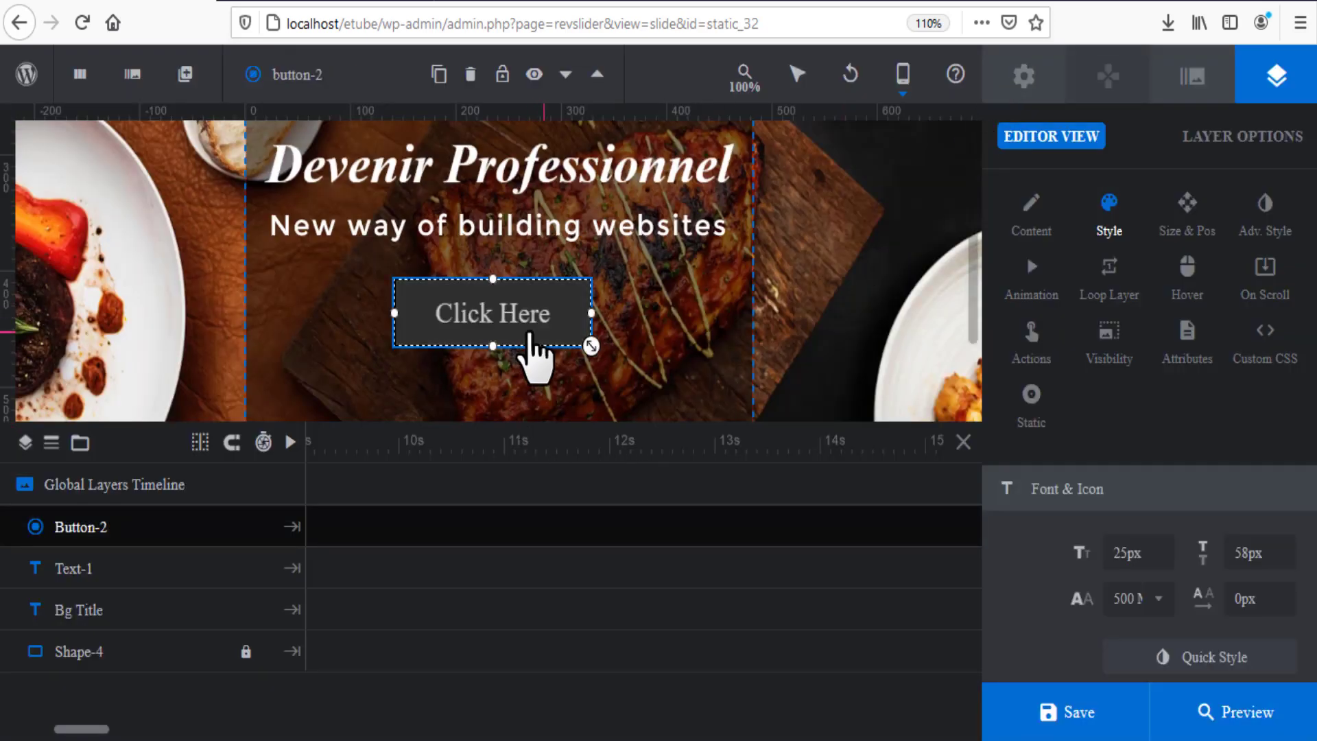
{"action": "scroll", "coordinate": [1183, 631], "scroll_direction": "down", "scroll_amount": 2}
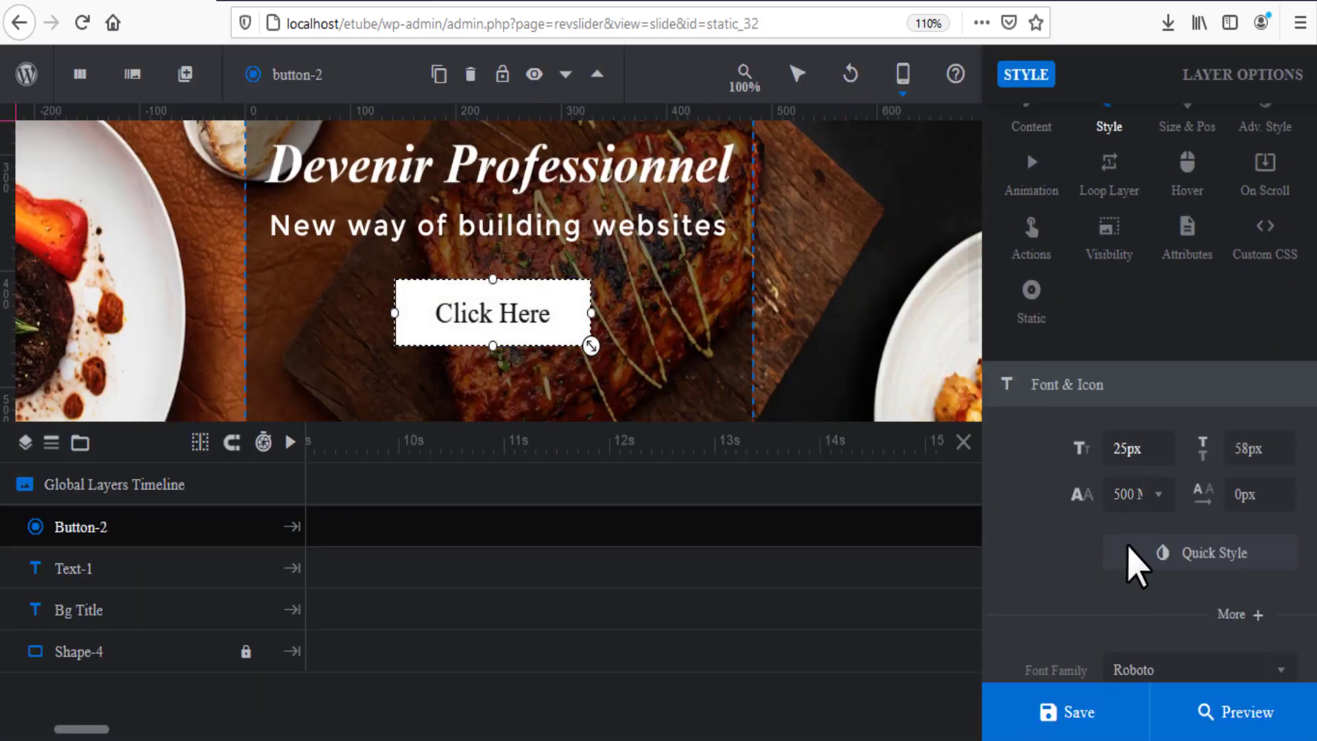
{"action": "scroll", "coordinate": [1167, 604], "scroll_direction": "down", "scroll_amount": 7}
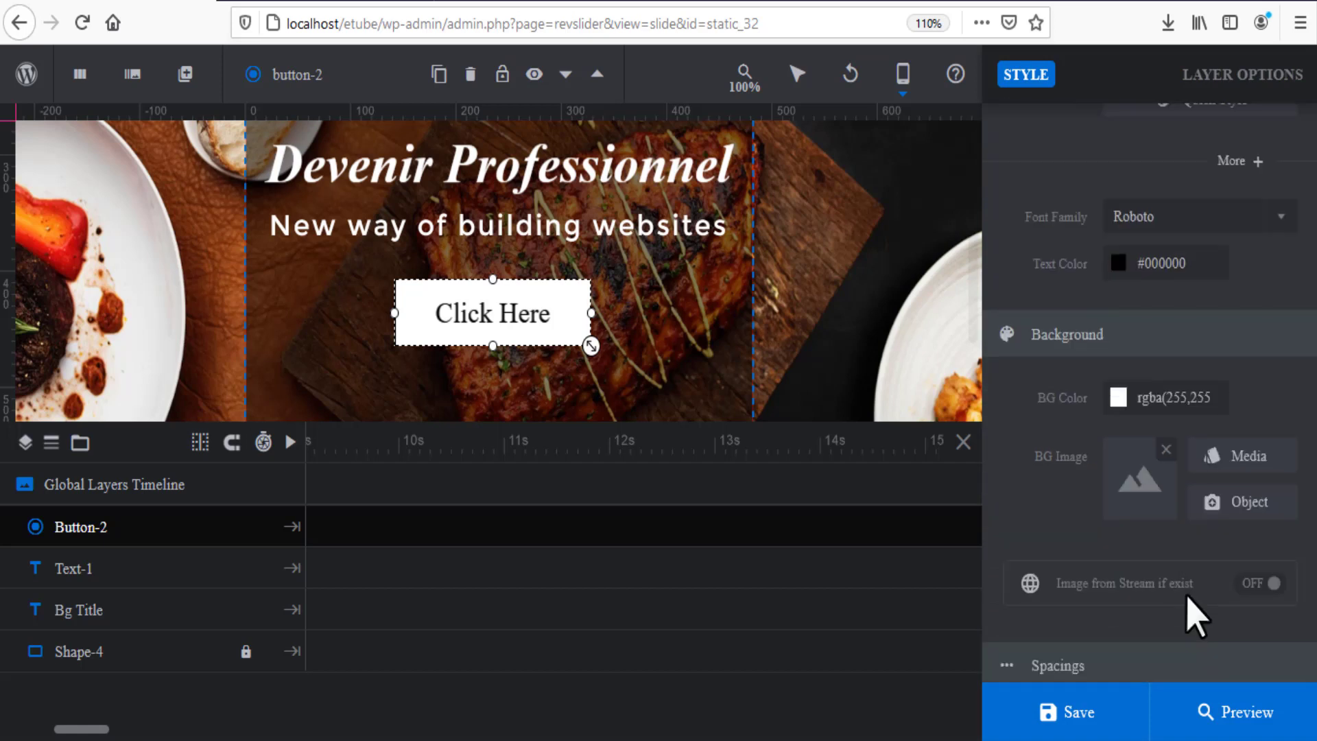
{"action": "scroll", "coordinate": [1188, 596], "scroll_direction": "up", "scroll_amount": 10}
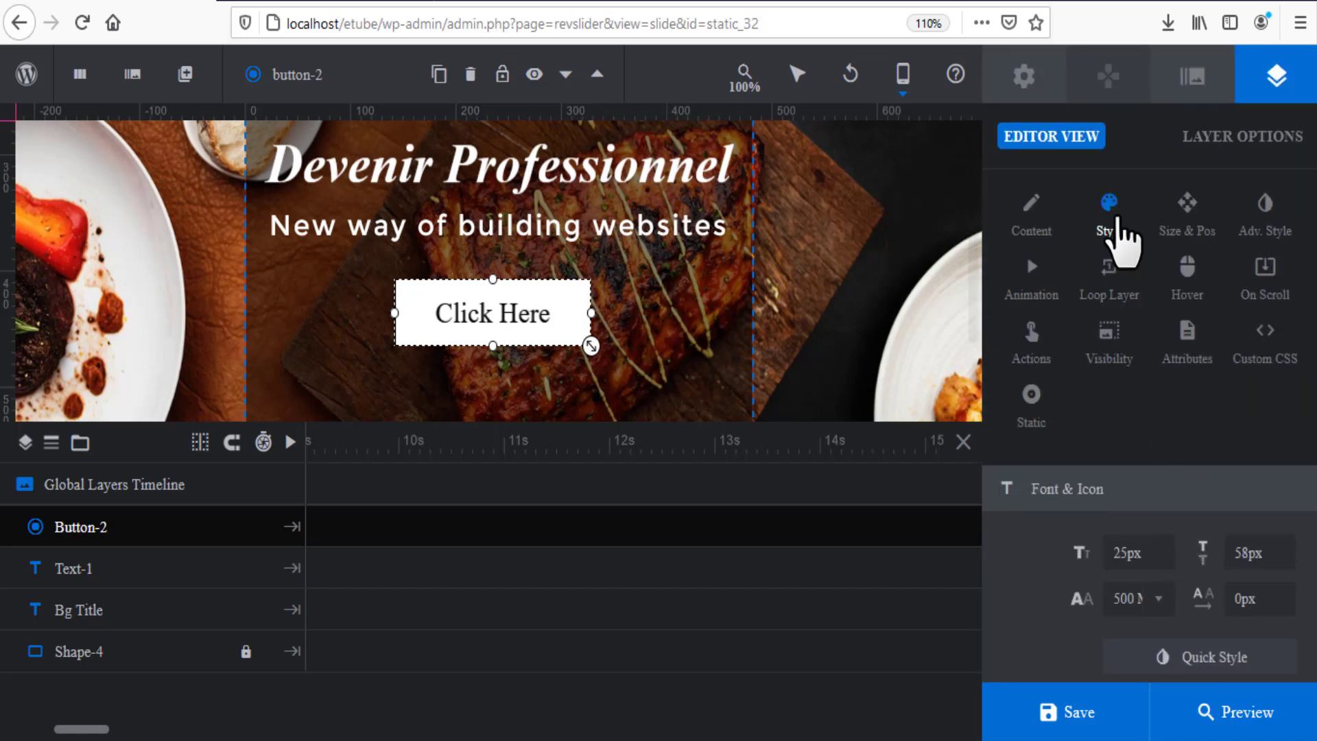
{"action": "scroll", "coordinate": [1284, 522], "scroll_direction": "down", "scroll_amount": 2}
{"action": "left_click", "coordinate": [1130, 449]}
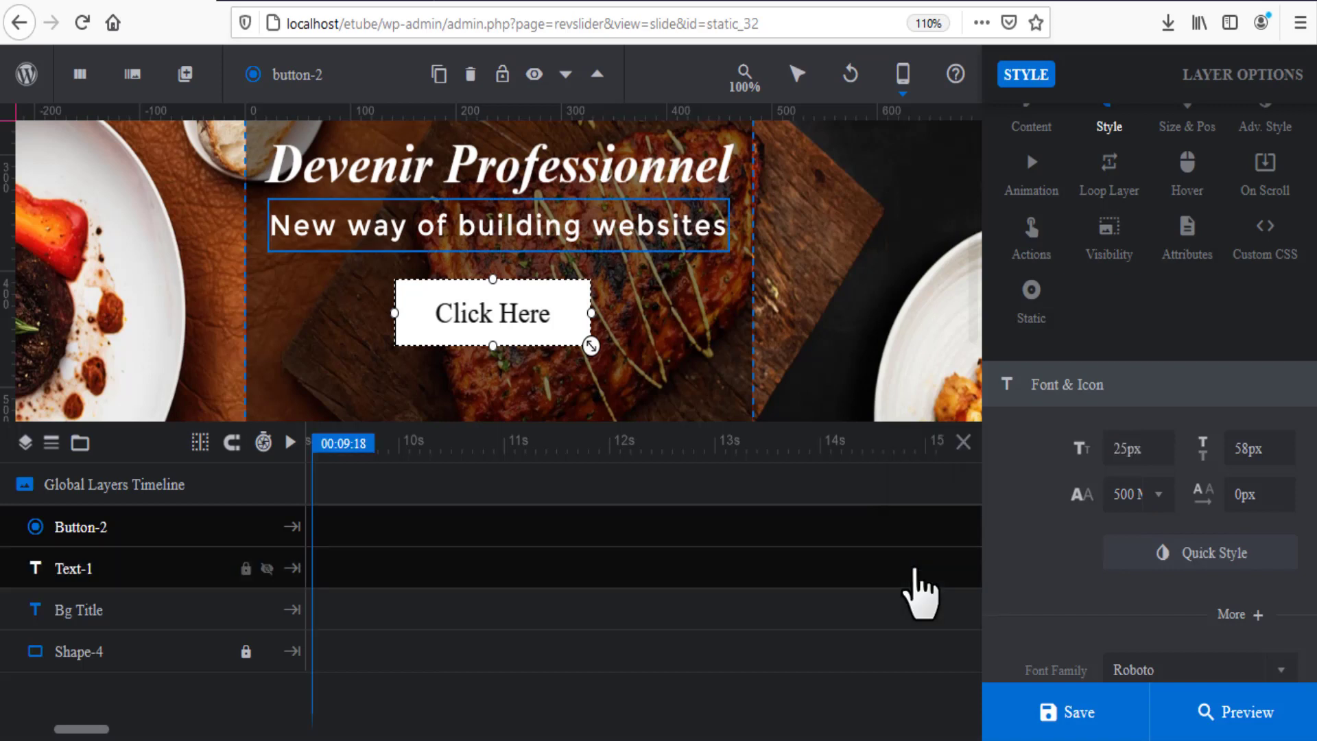
{"action": "left_click", "coordinate": [1140, 495]}
{"action": "left_click", "coordinate": [1161, 682]}
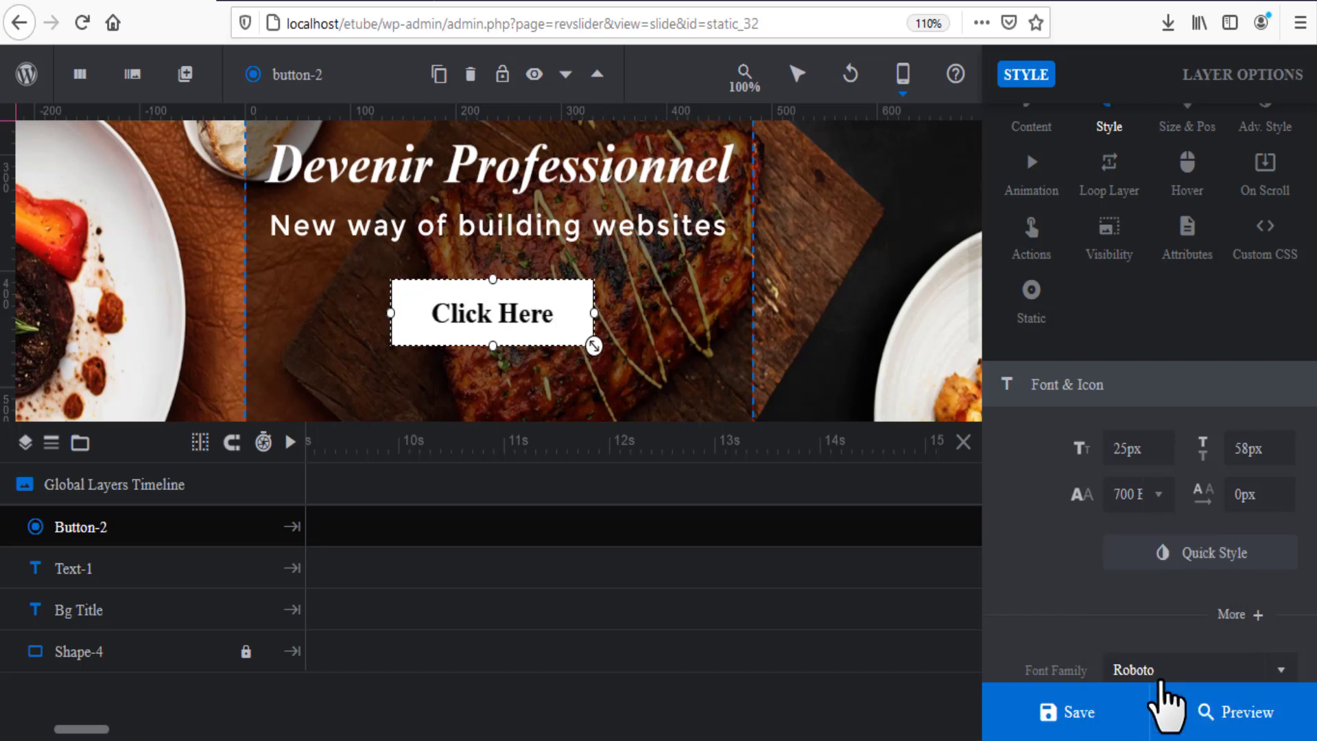
Review the button's line height, font family, text color, background, spacing and border style settings.
{"action": "left_click", "coordinate": [1247, 449]}
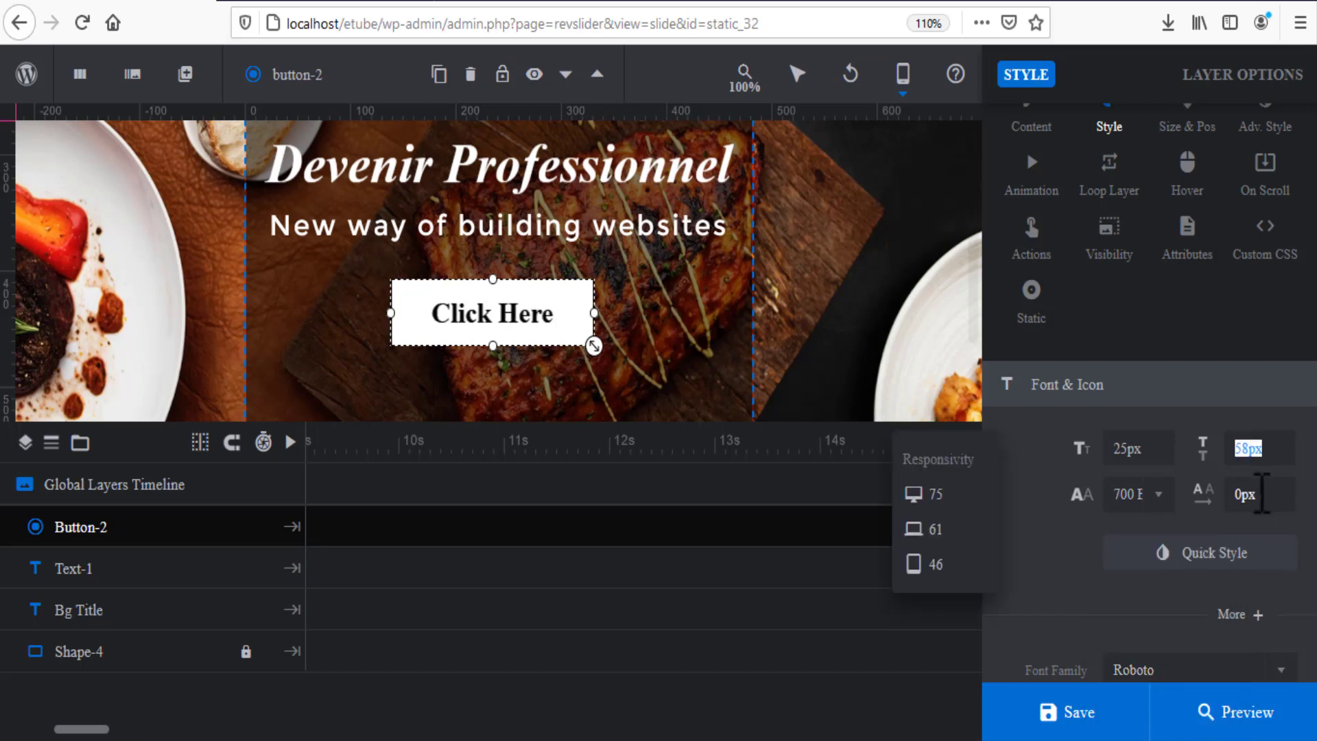
{"action": "left_click", "coordinate": [1233, 333]}
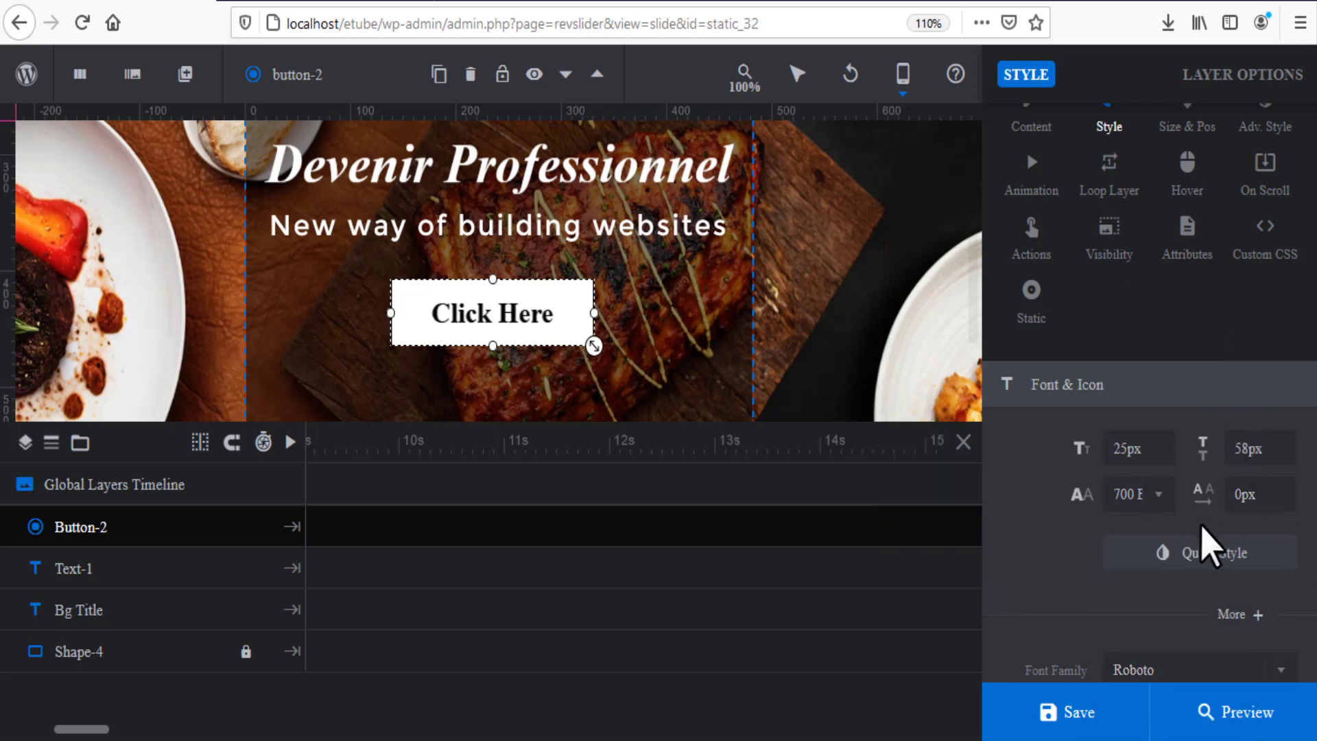
{"action": "scroll", "coordinate": [1230, 617], "scroll_direction": "down", "scroll_amount": 1}
{"action": "scroll", "coordinate": [1238, 645], "scroll_direction": "down", "scroll_amount": 3}
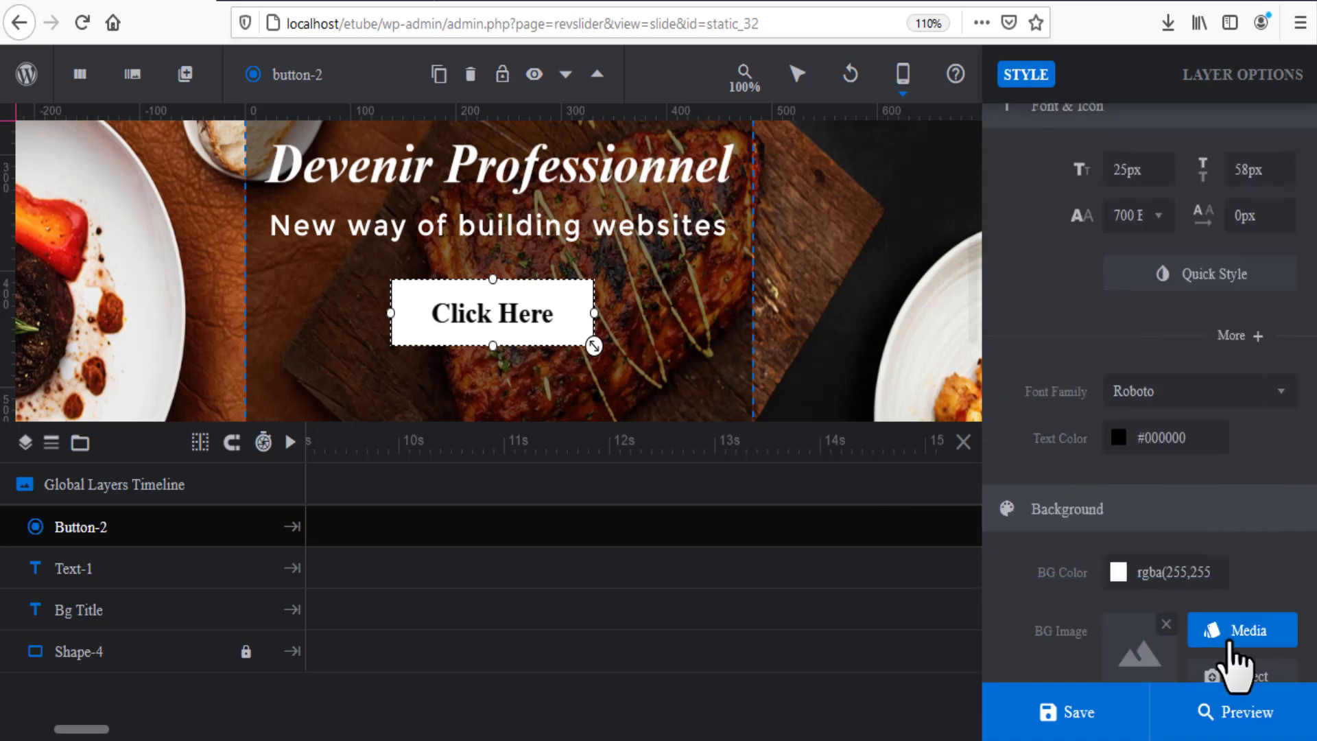
{"action": "left_click", "coordinate": [1280, 393]}
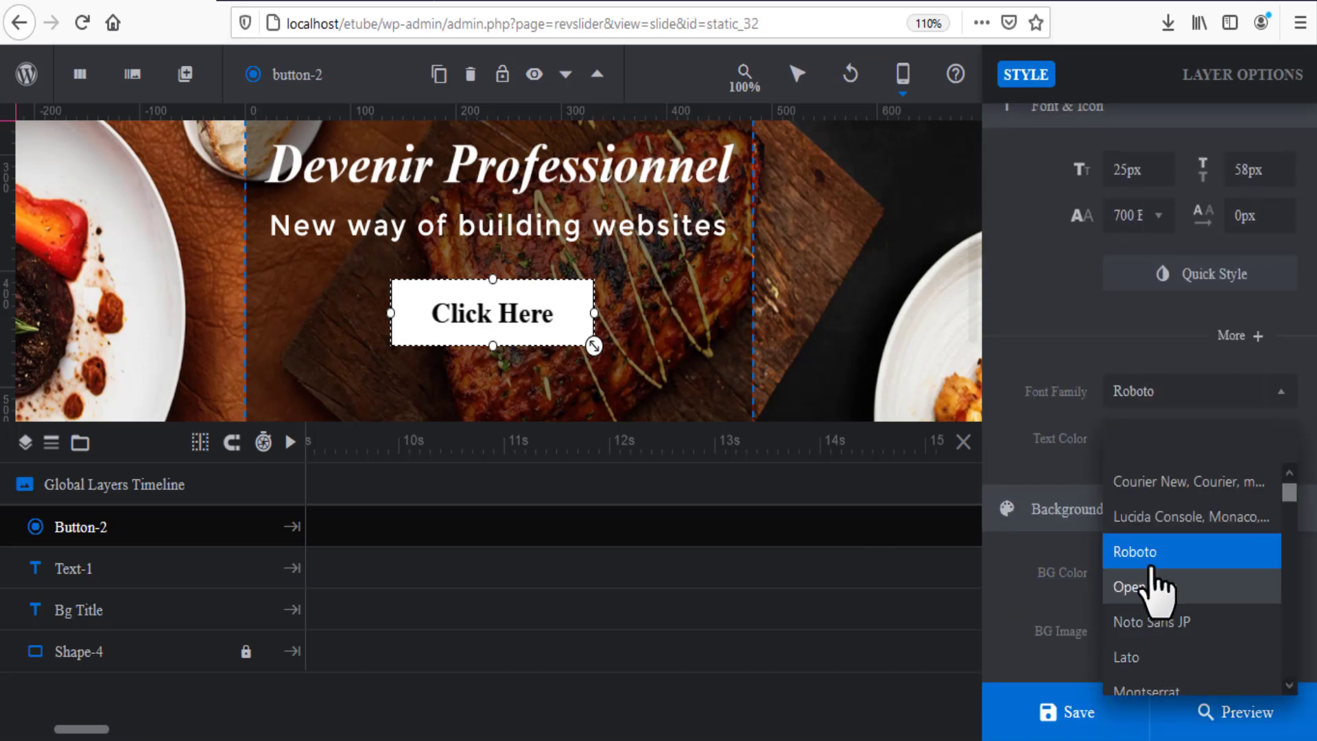
{"action": "left_click", "coordinate": [1094, 456]}
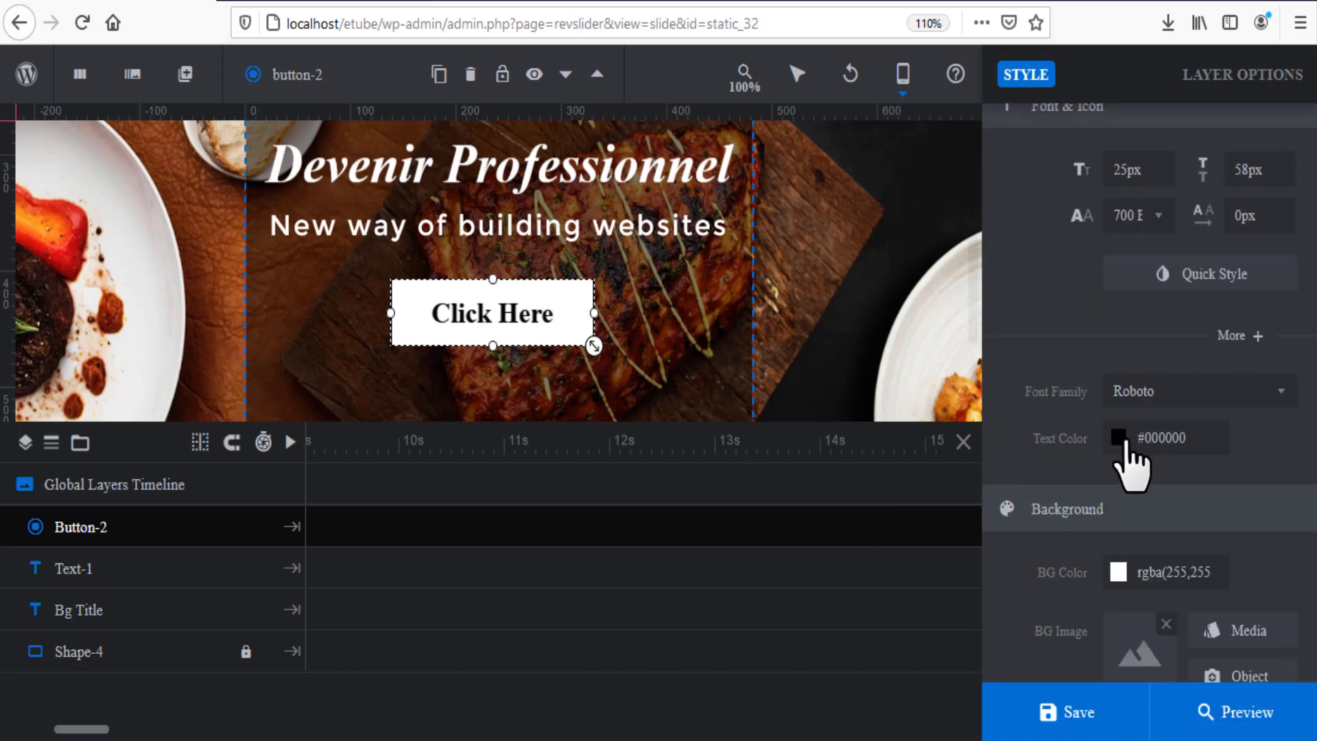
{"action": "scroll", "coordinate": [1141, 579], "scroll_direction": "down", "scroll_amount": 8}
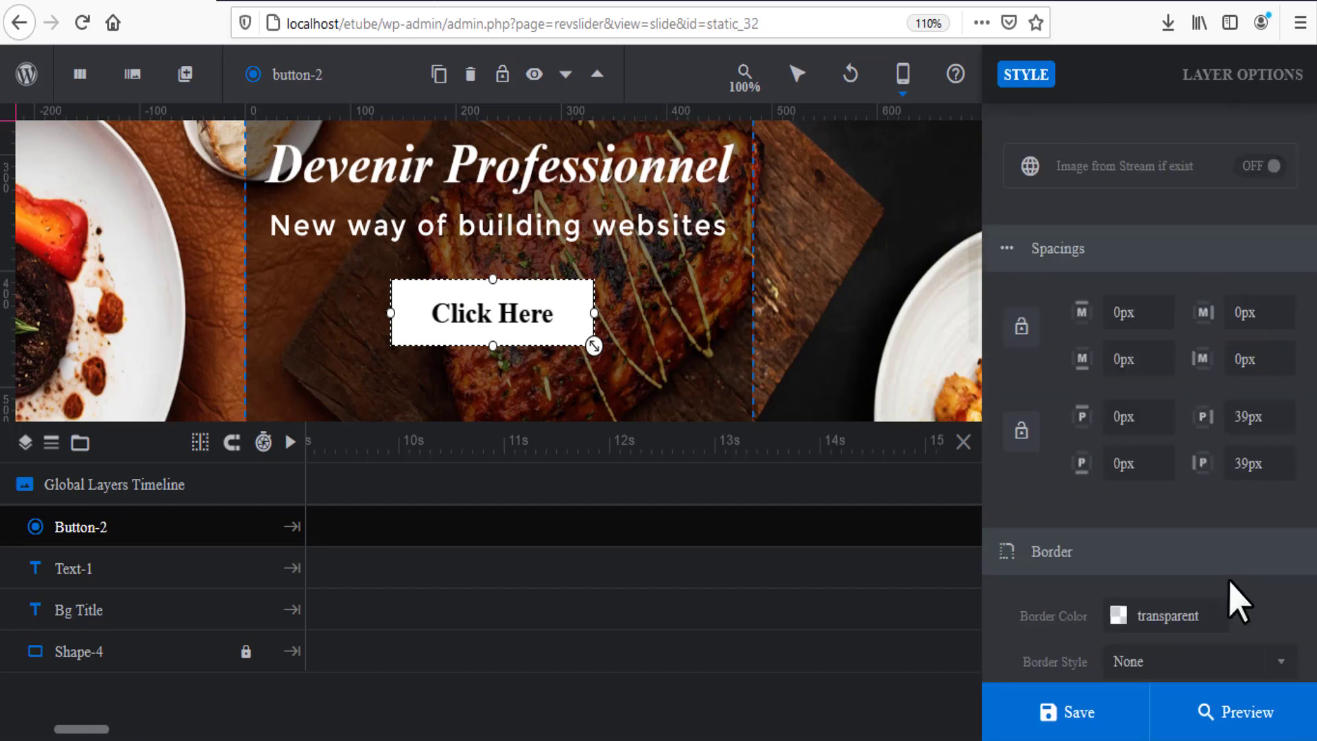
{"action": "scroll", "coordinate": [1237, 594], "scroll_direction": "down", "scroll_amount": 2}
{"action": "scroll", "coordinate": [1235, 610], "scroll_direction": "up", "scroll_amount": 10}
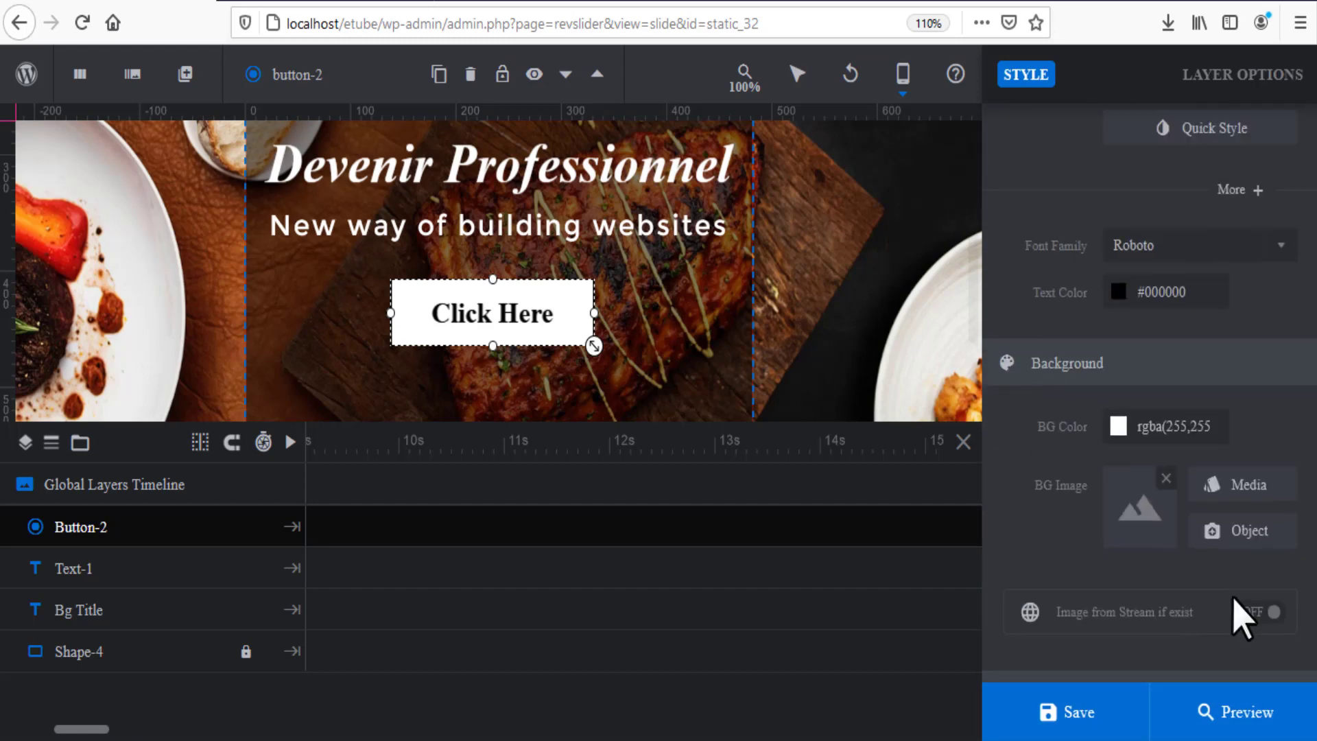
{"action": "scroll", "coordinate": [1169, 585], "scroll_direction": "up", "scroll_amount": 1}
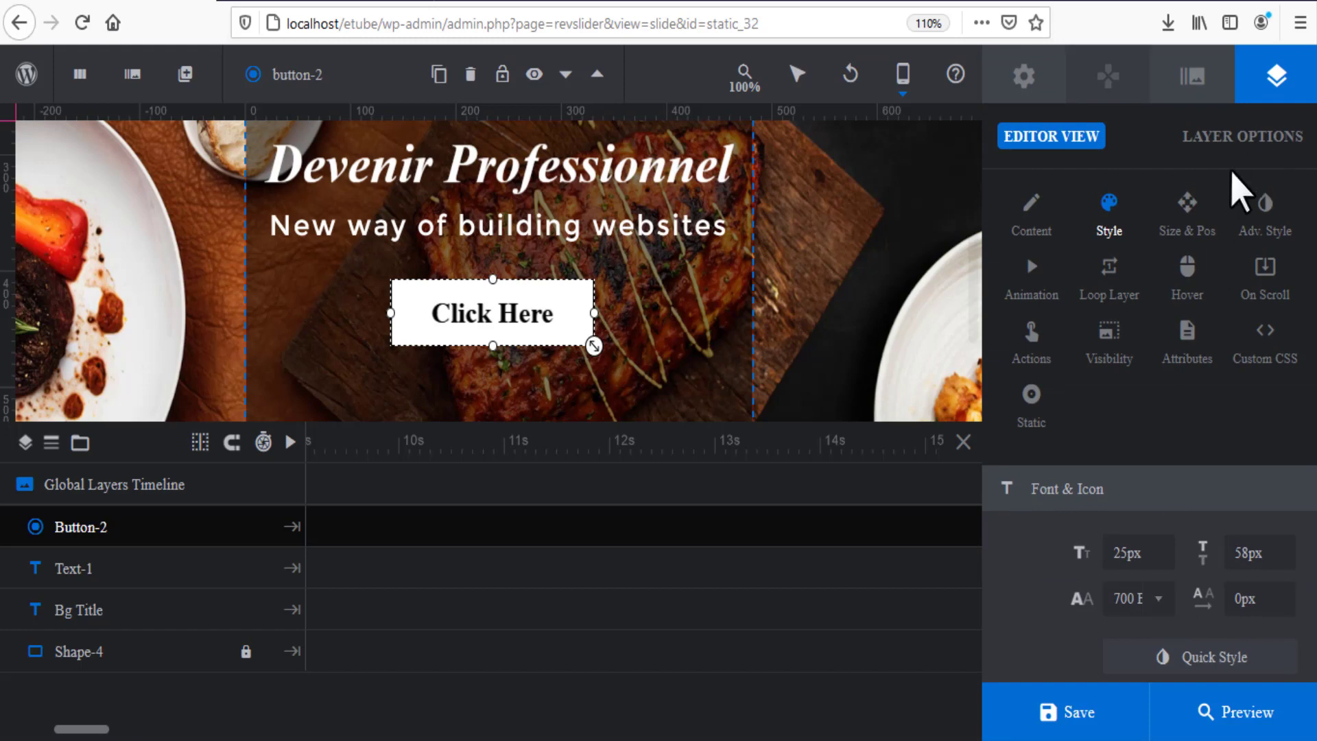
Save the mobile layer changes and switch the editor to the desktop view.
{"action": "left_click", "coordinate": [867, 279]}
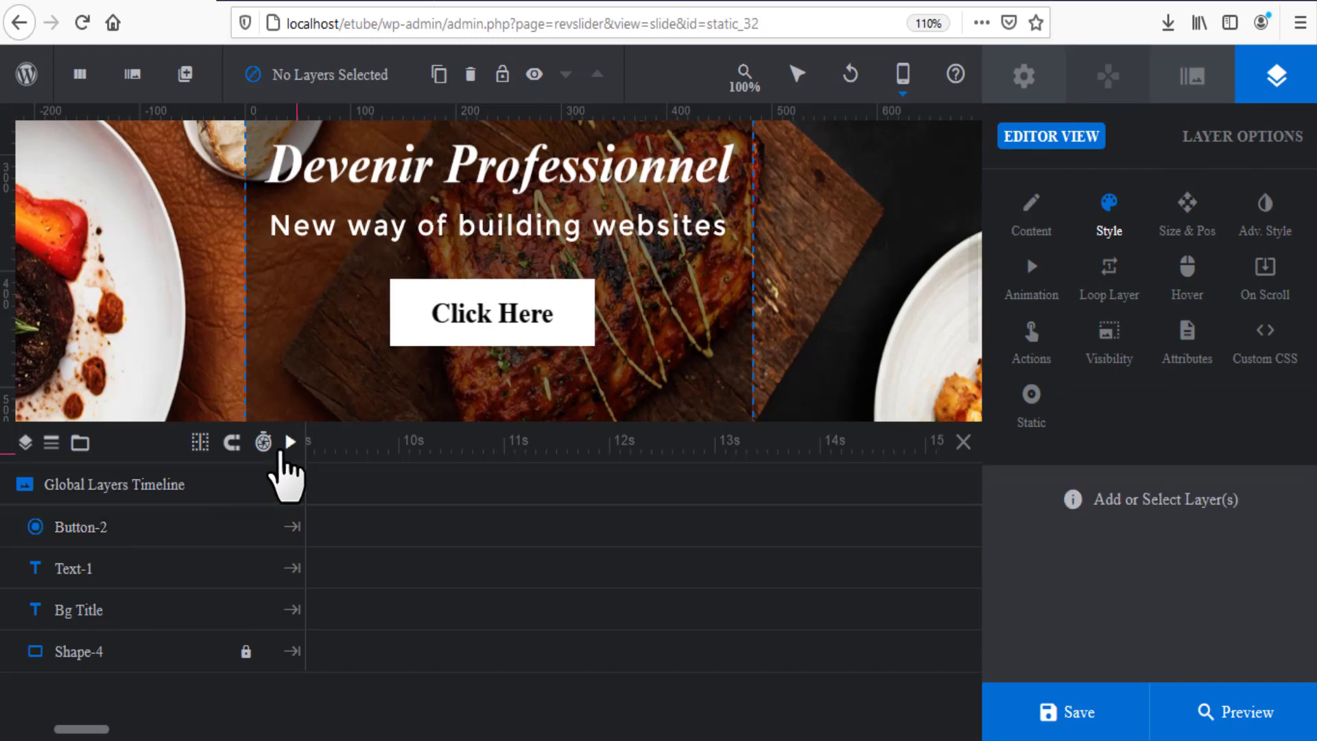
{"action": "left_click", "coordinate": [1066, 717]}
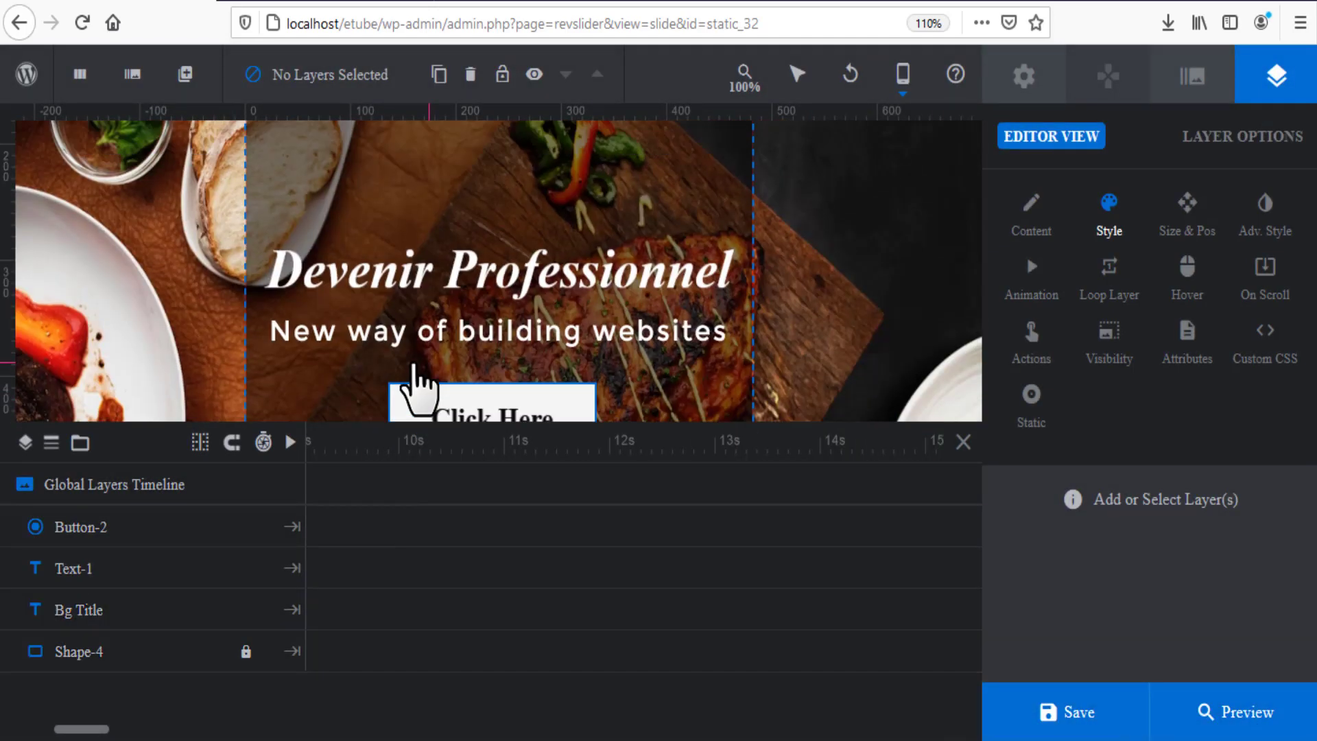
{"action": "mouse_move", "coordinate": [850, 76]}
{"action": "mouse_move", "coordinate": [902, 77]}
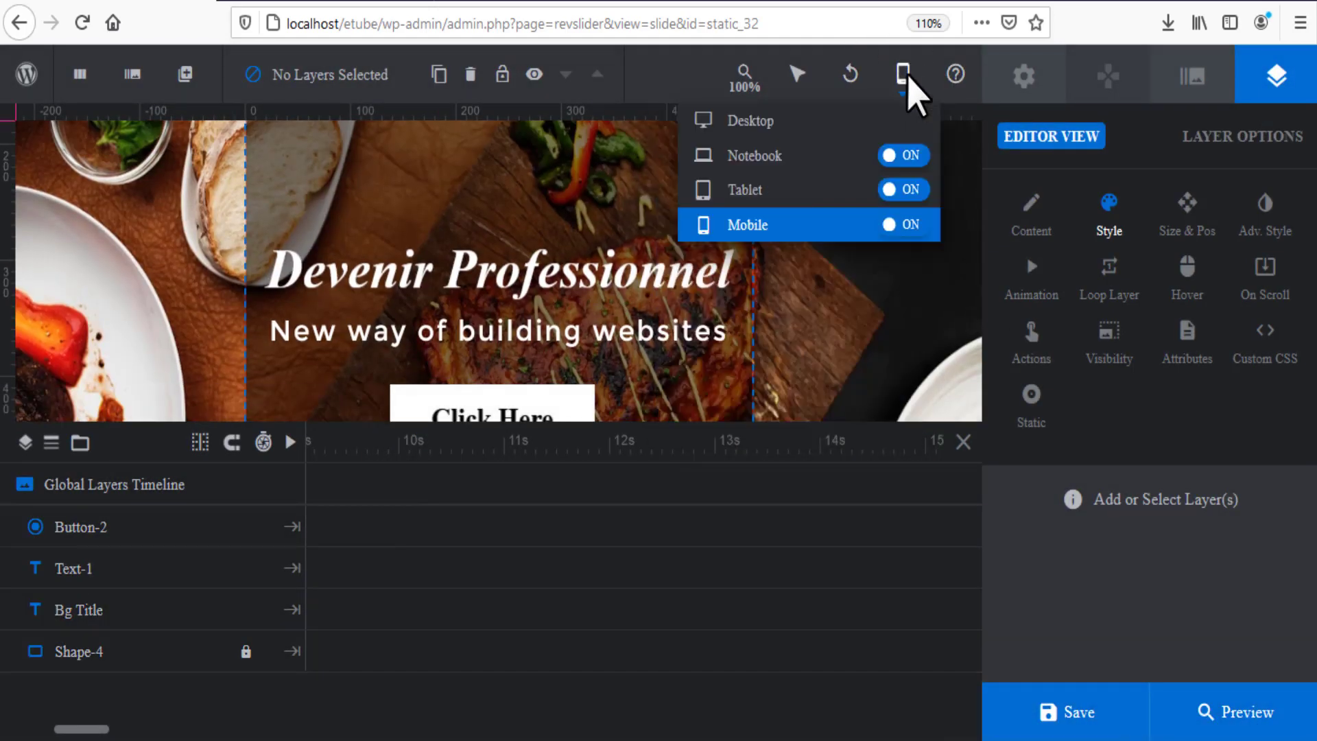
{"action": "left_click", "coordinate": [849, 121]}
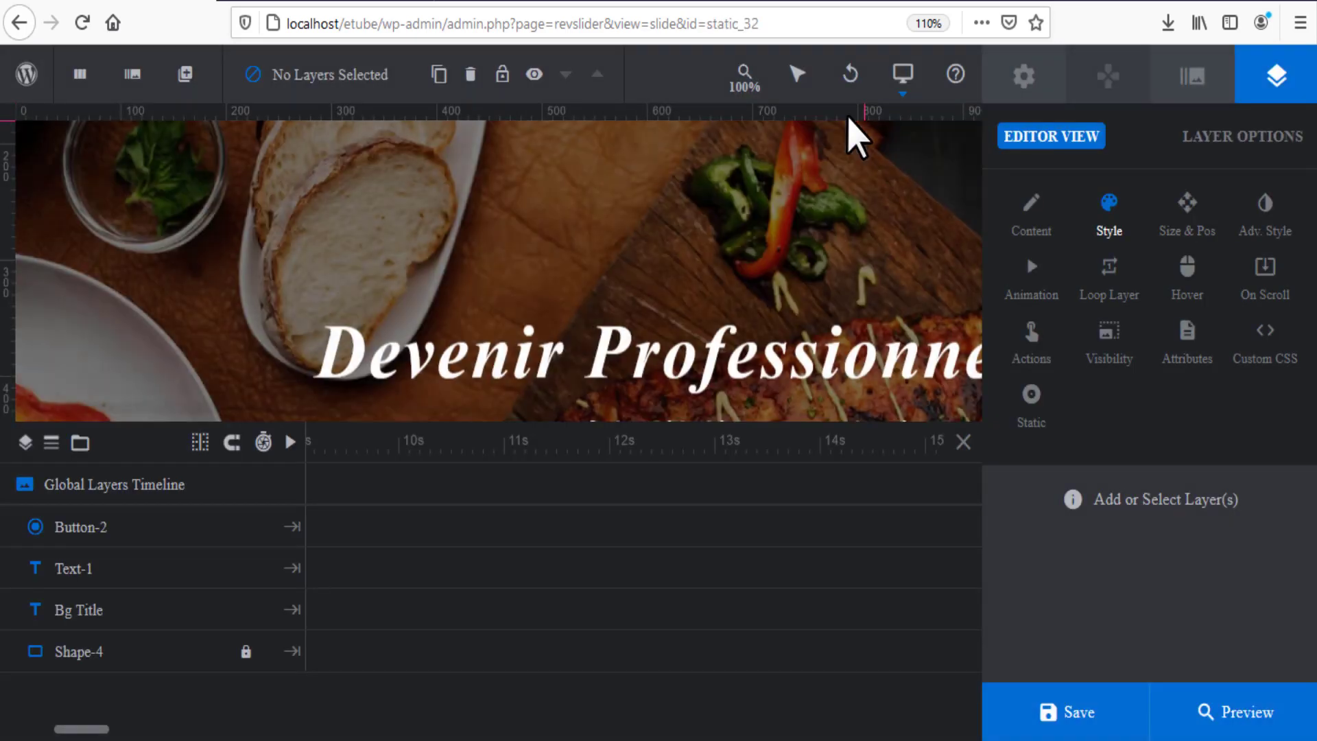
Set the "Devenir Professionnel" headline's entrance animation to the slide transition Short Slide from Top and save the layers.
{"action": "left_click", "coordinate": [714, 182]}
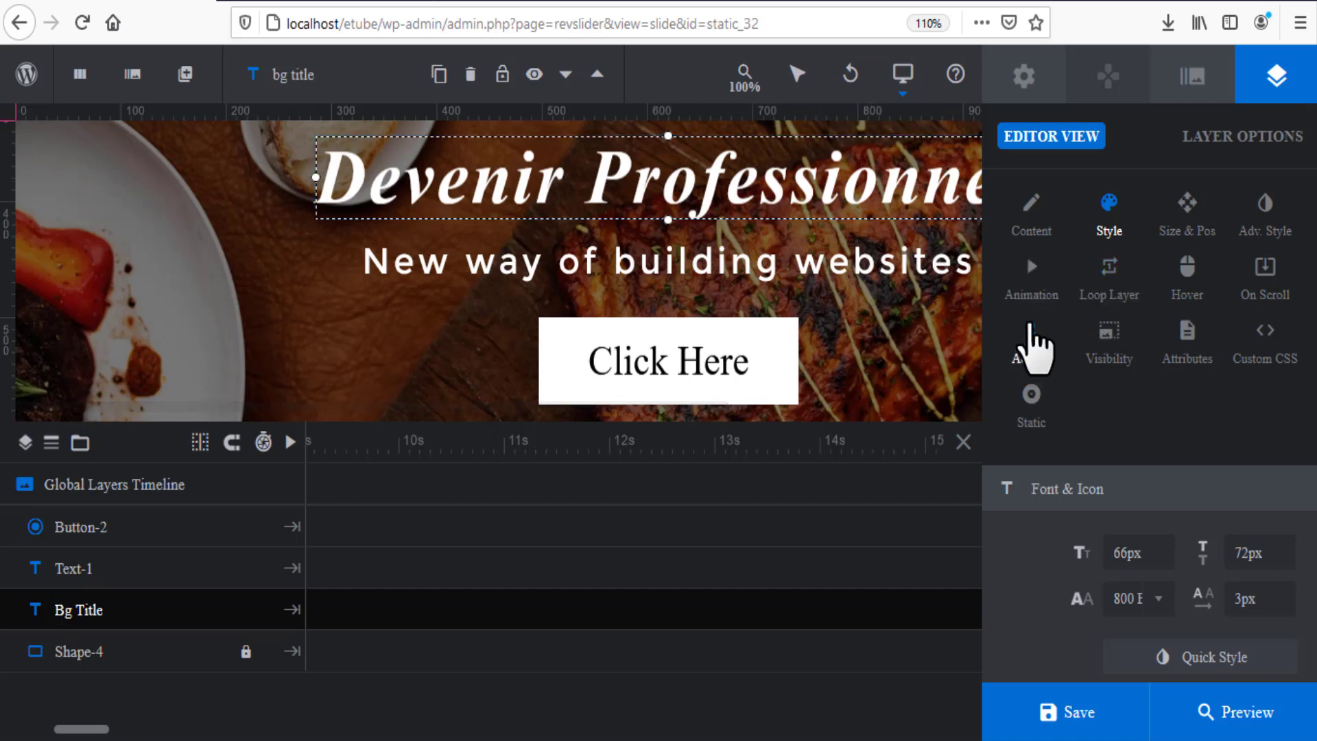
{"action": "left_click", "coordinate": [1034, 293]}
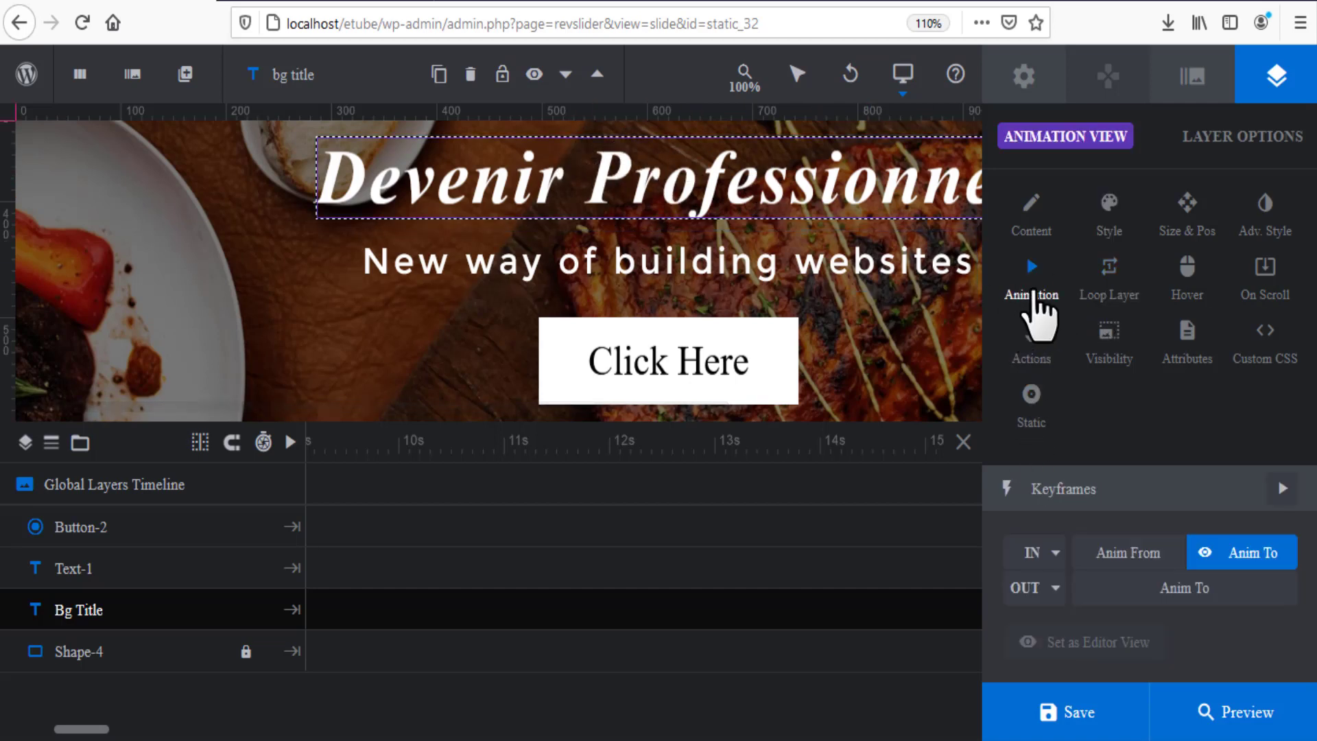
{"action": "scroll", "coordinate": [1088, 558], "scroll_direction": "down", "scroll_amount": 1}
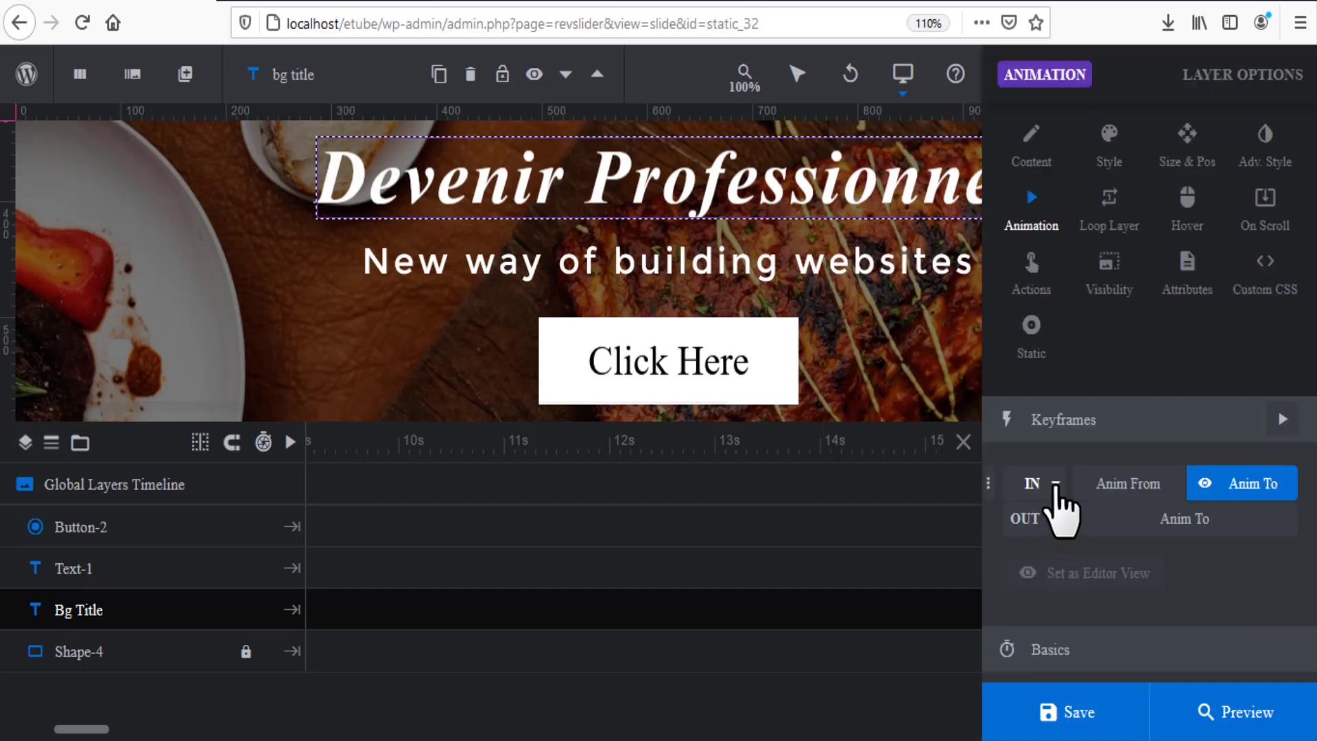
{"action": "left_click", "coordinate": [1055, 484]}
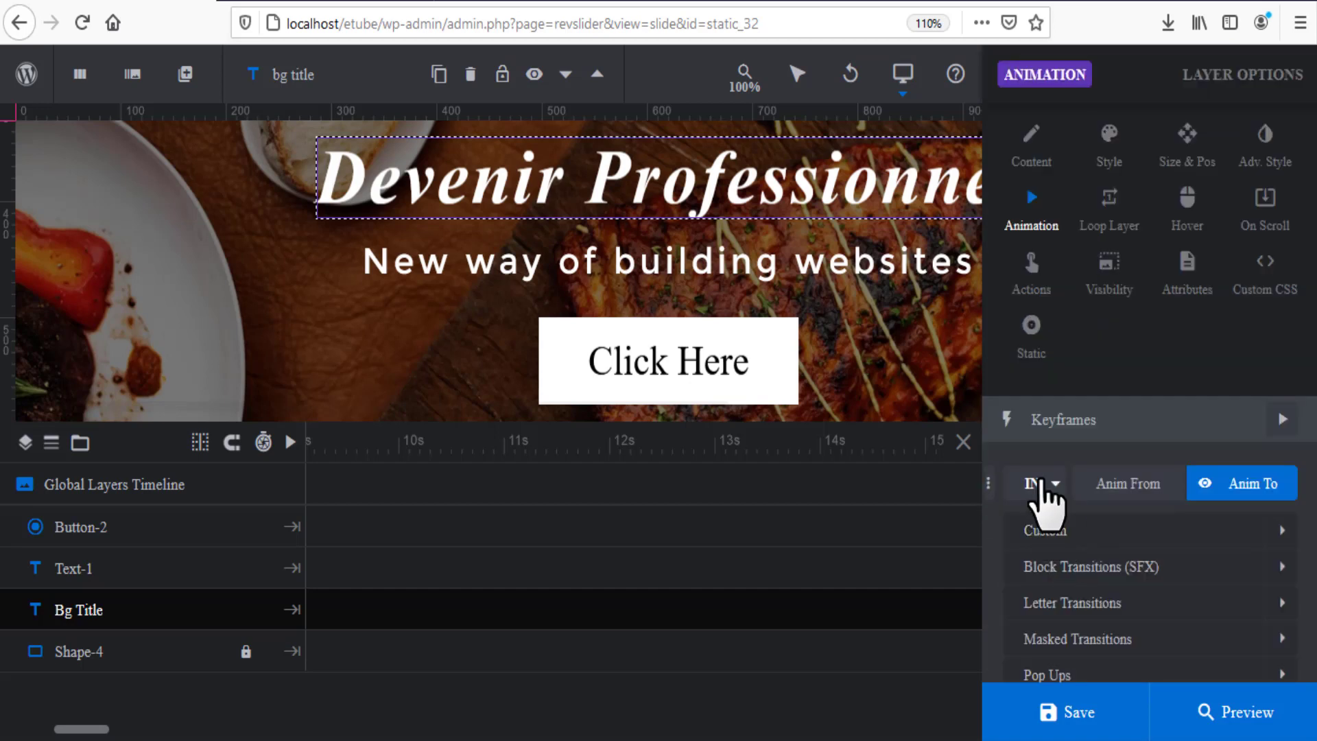
{"action": "scroll", "coordinate": [1044, 499], "scroll_direction": "down", "scroll_amount": 2}
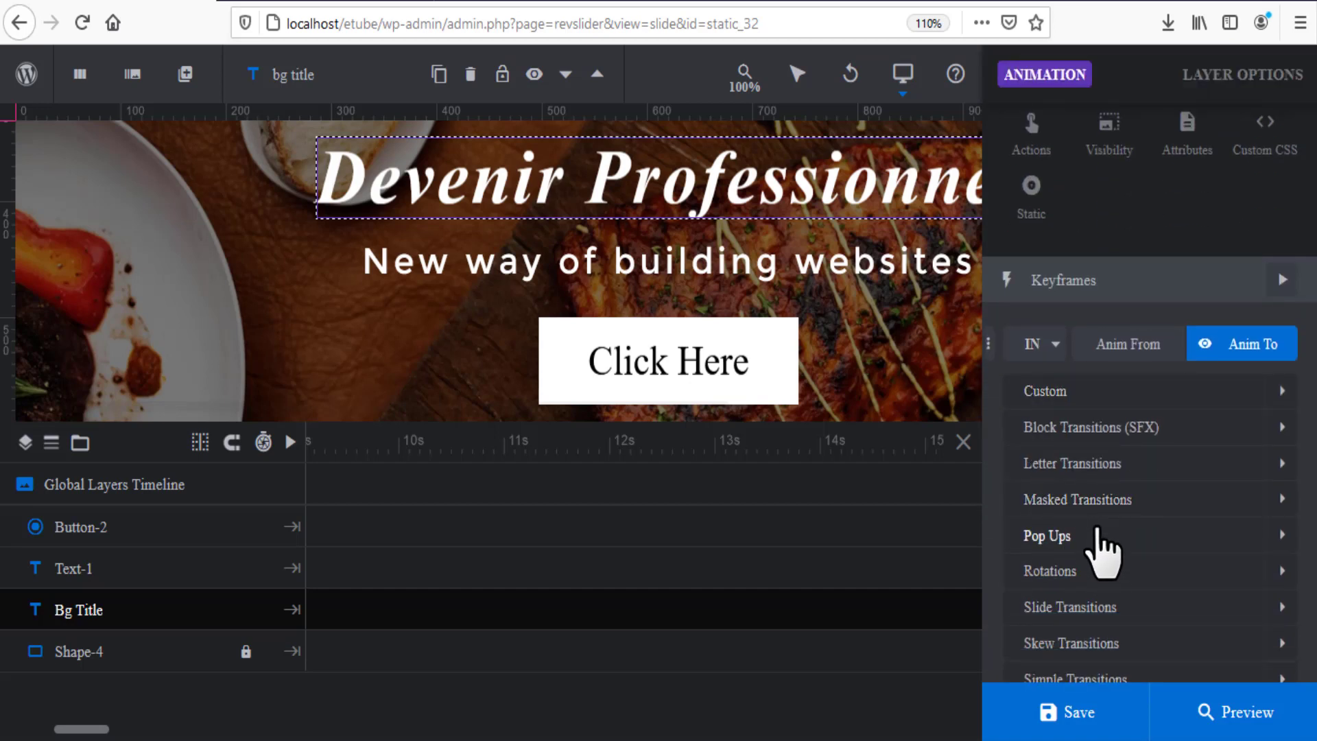
{"action": "scroll", "coordinate": [1101, 549], "scroll_direction": "down", "scroll_amount": 1}
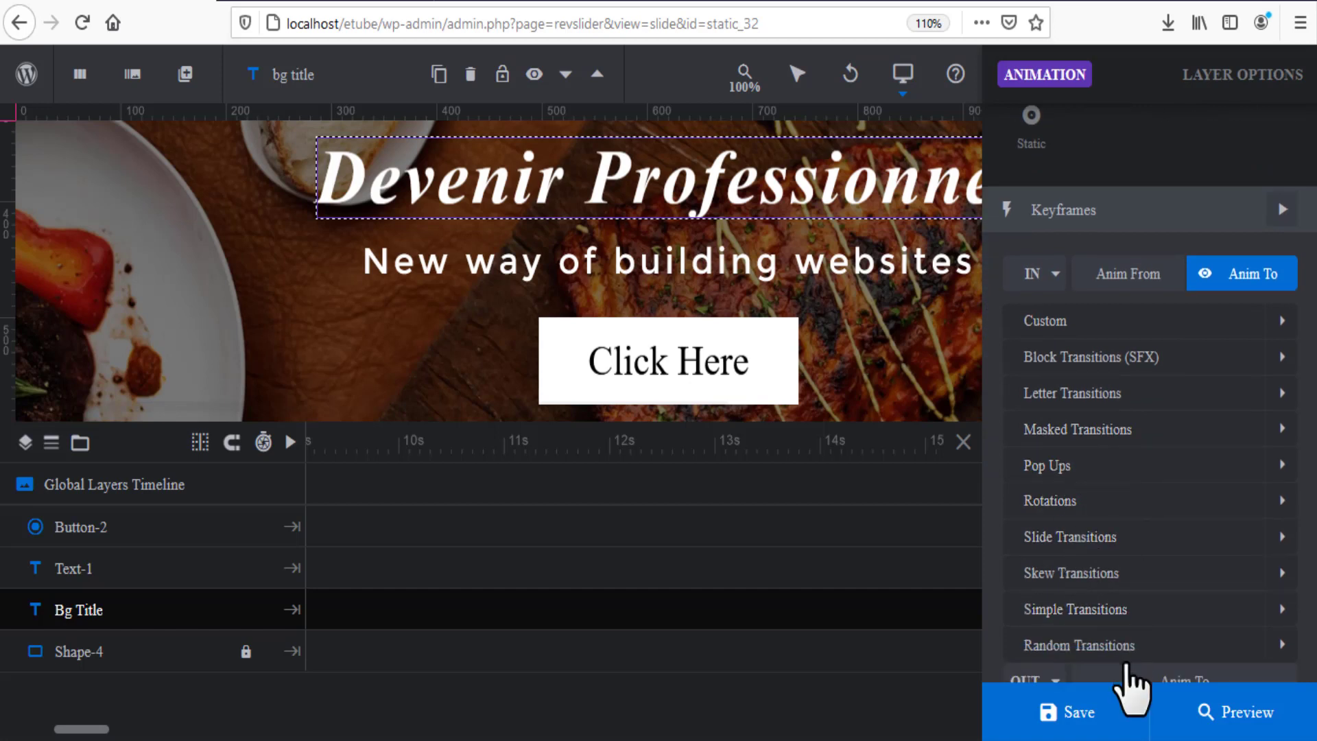
{"action": "left_click", "coordinate": [1092, 539]}
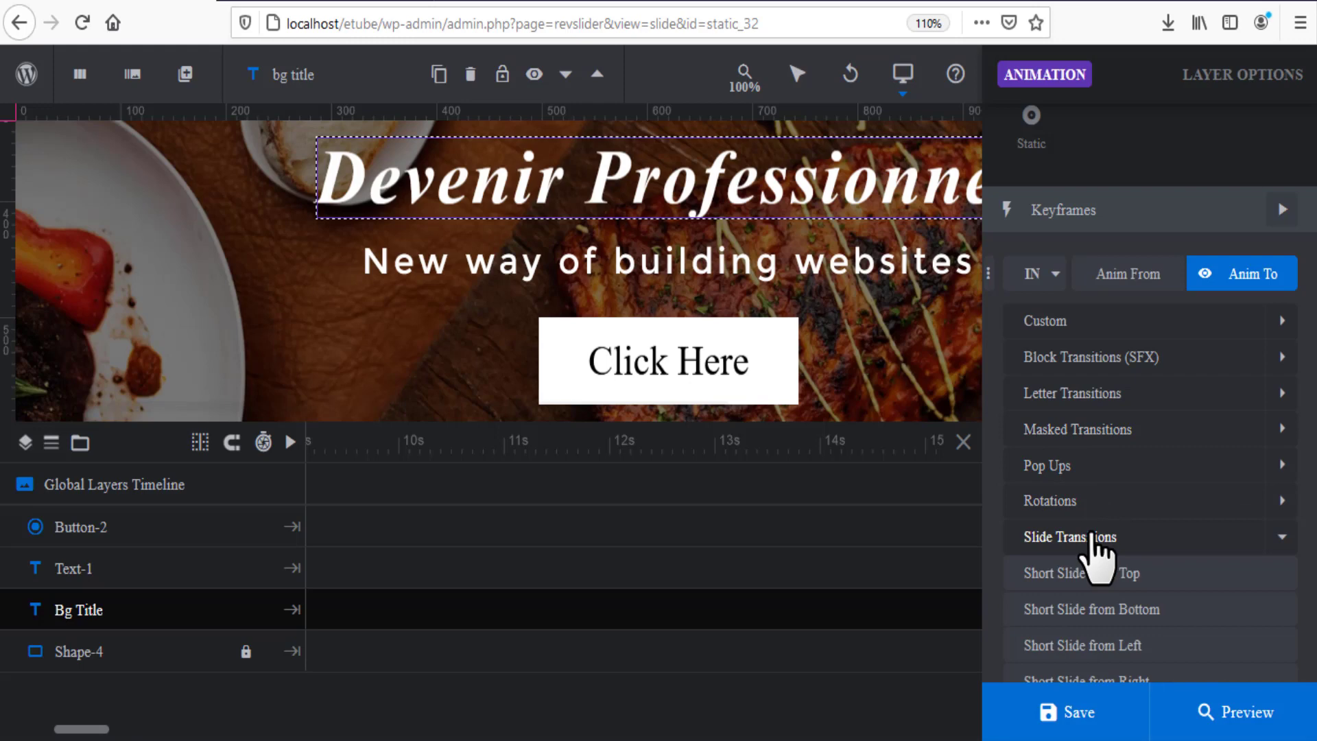
{"action": "left_click", "coordinate": [1098, 610]}
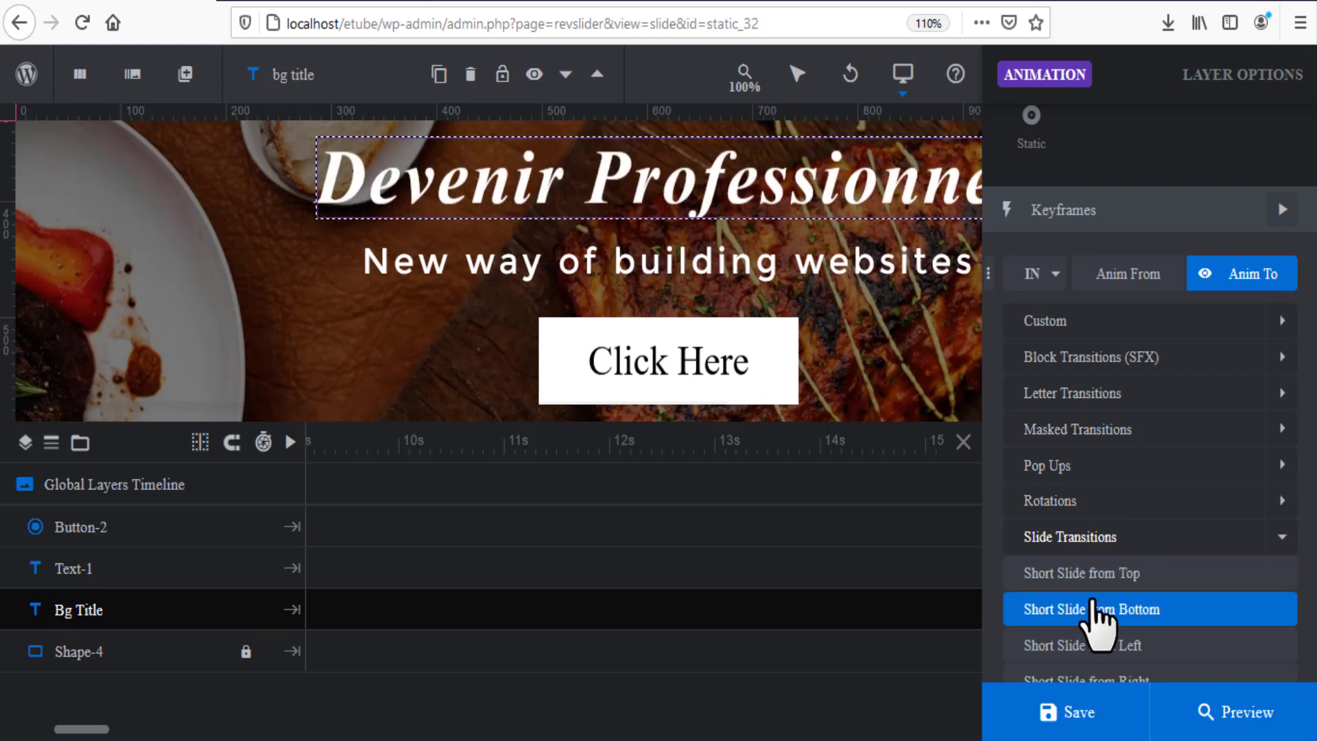
{"action": "left_click", "coordinate": [1096, 575]}
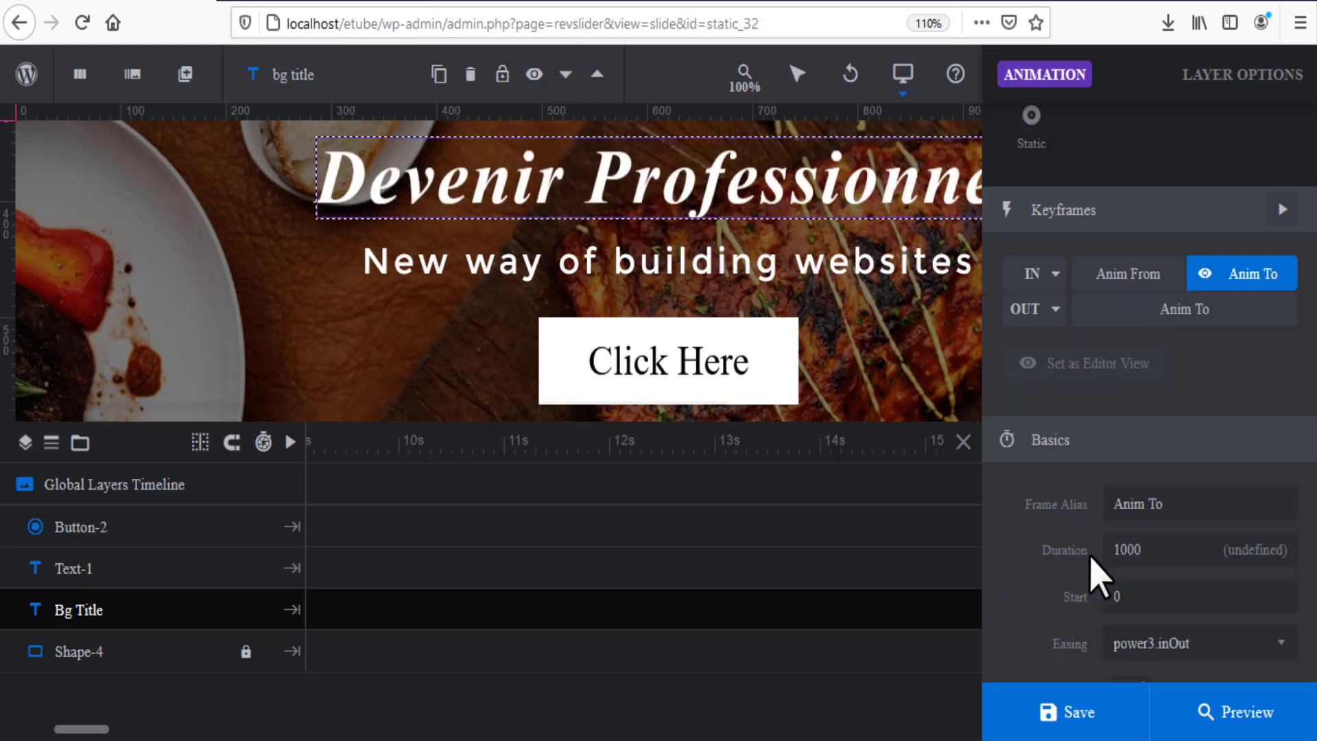
{"action": "left_click", "coordinate": [1098, 724]}
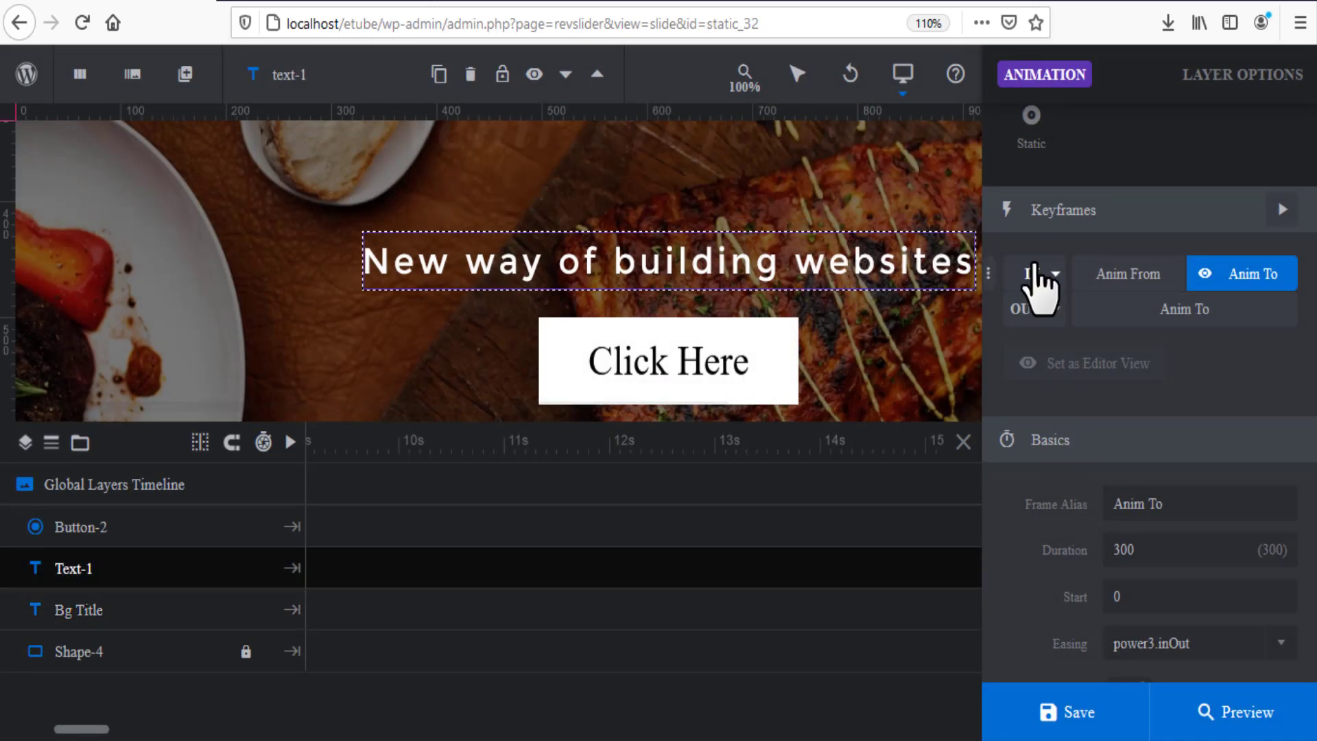
Set the entrance animation of the "New way of building websites" text to Short Slide from Left and the "Click Here" button to Short Slide from Right.
{"action": "left_click", "coordinate": [1060, 275]}
{"action": "left_click", "coordinate": [1098, 645]}
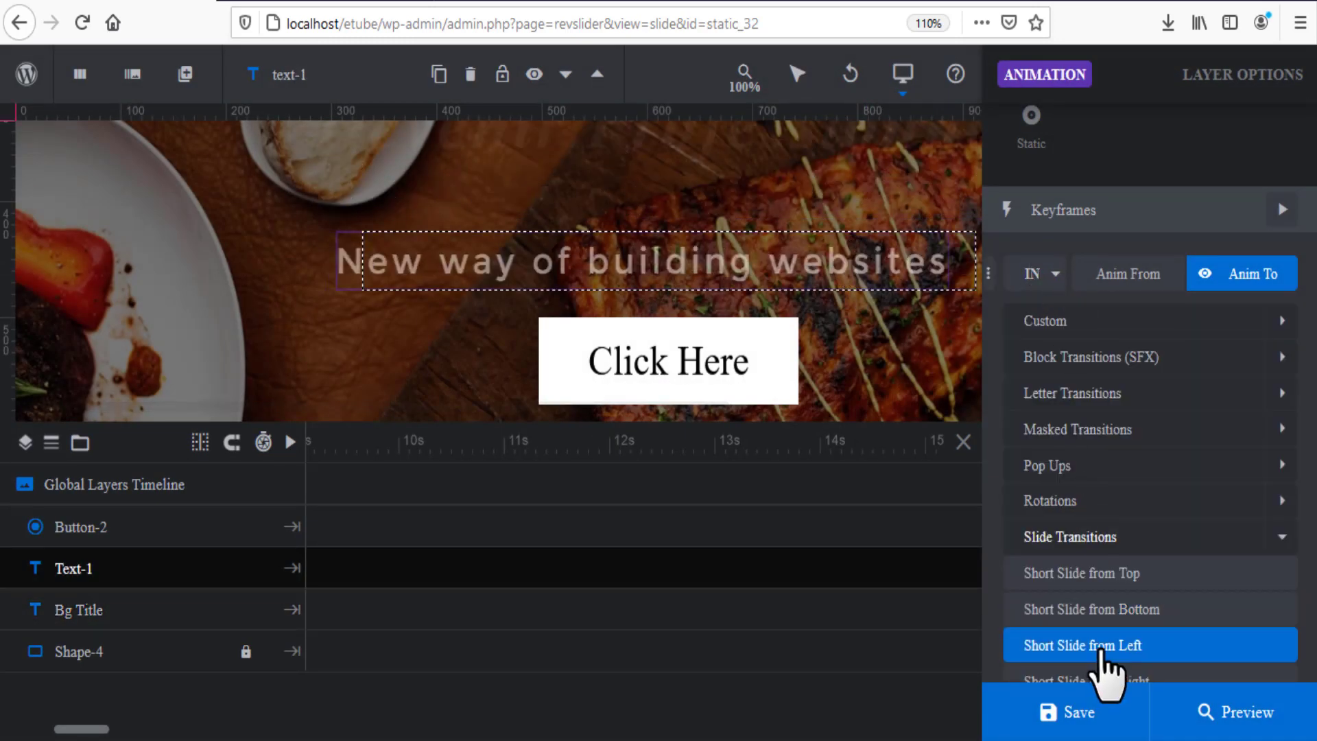
{"action": "left_click", "coordinate": [775, 378]}
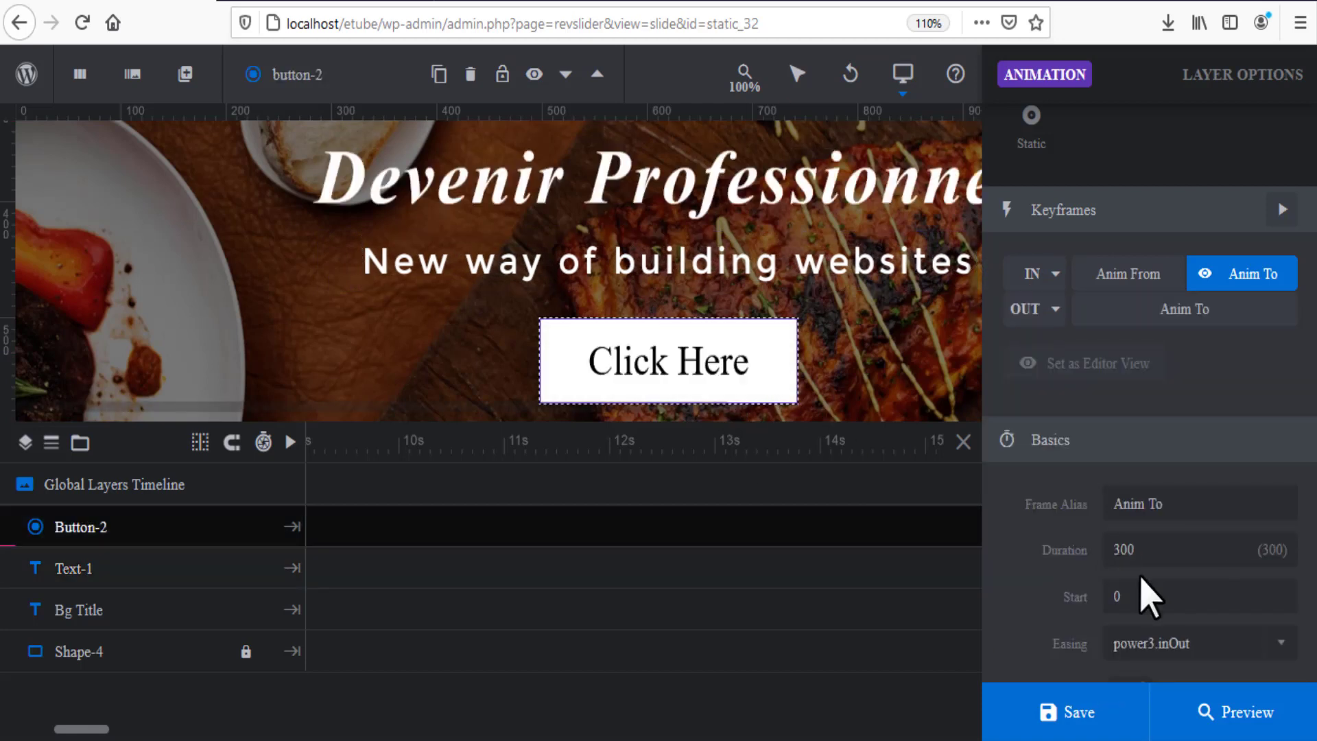
{"action": "left_click", "coordinate": [1055, 273]}
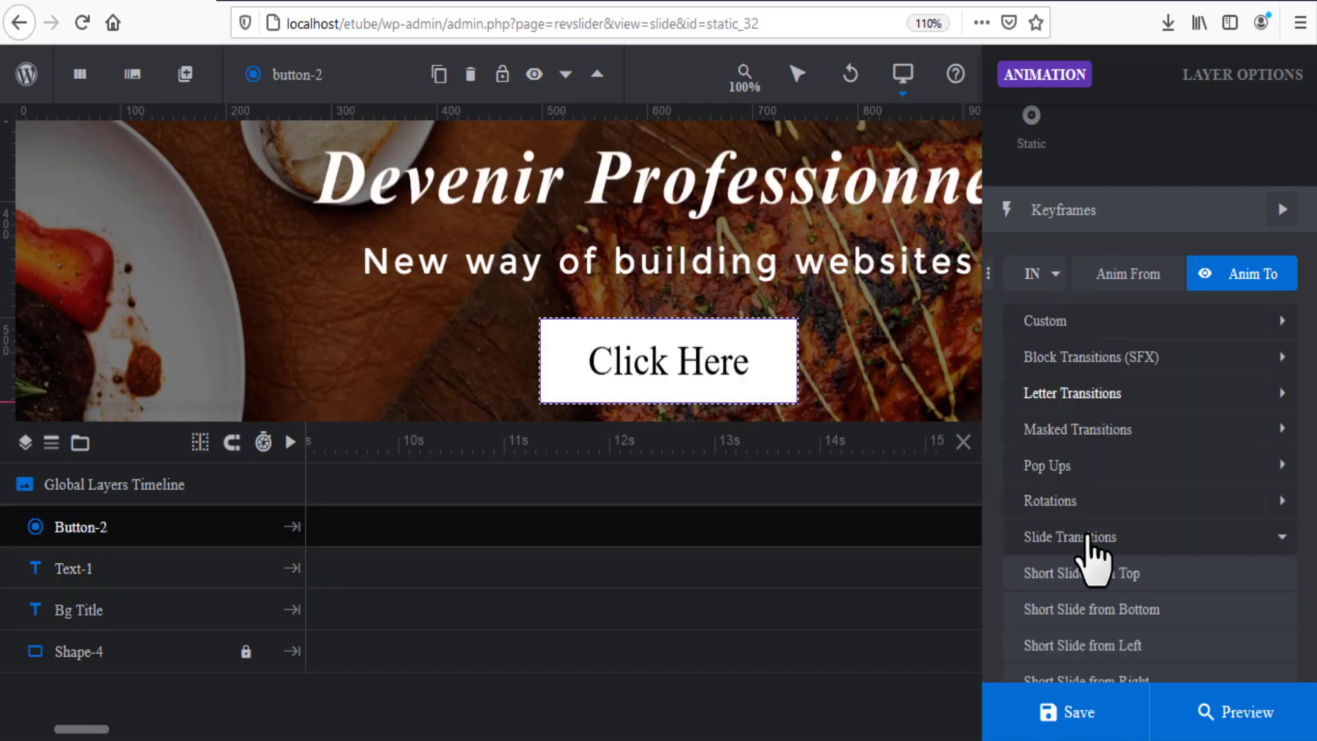
{"action": "left_click", "coordinate": [1151, 681]}
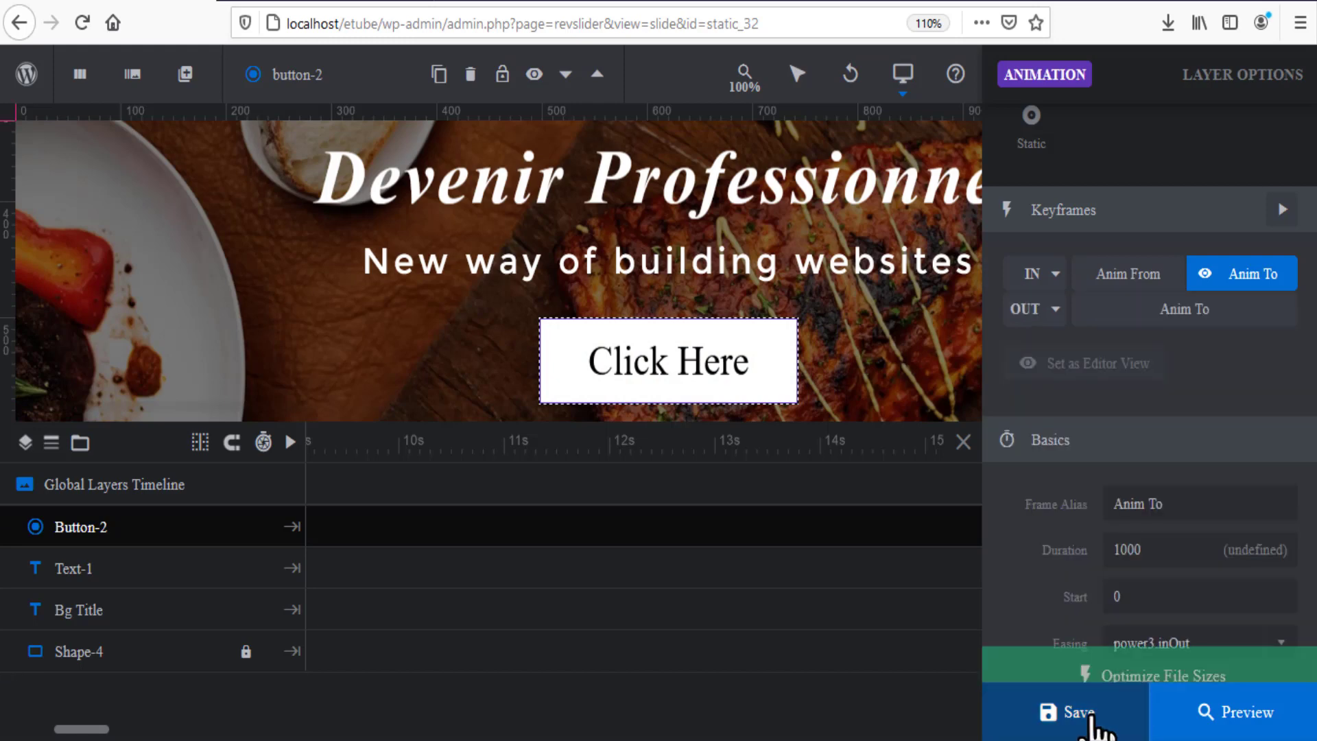
Save the layer animations and preview the slider in the desktop view.
{"action": "left_click", "coordinate": [1070, 712]}
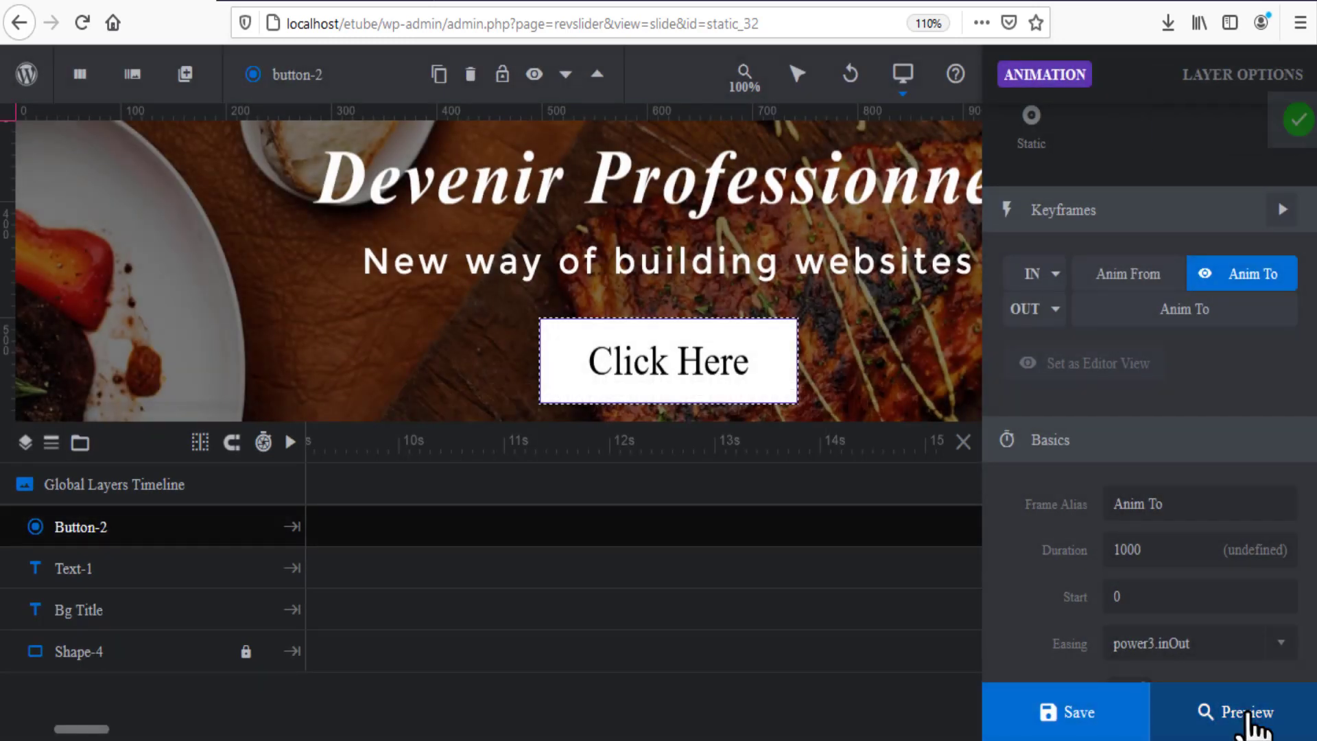
{"action": "left_click", "coordinate": [1243, 717]}
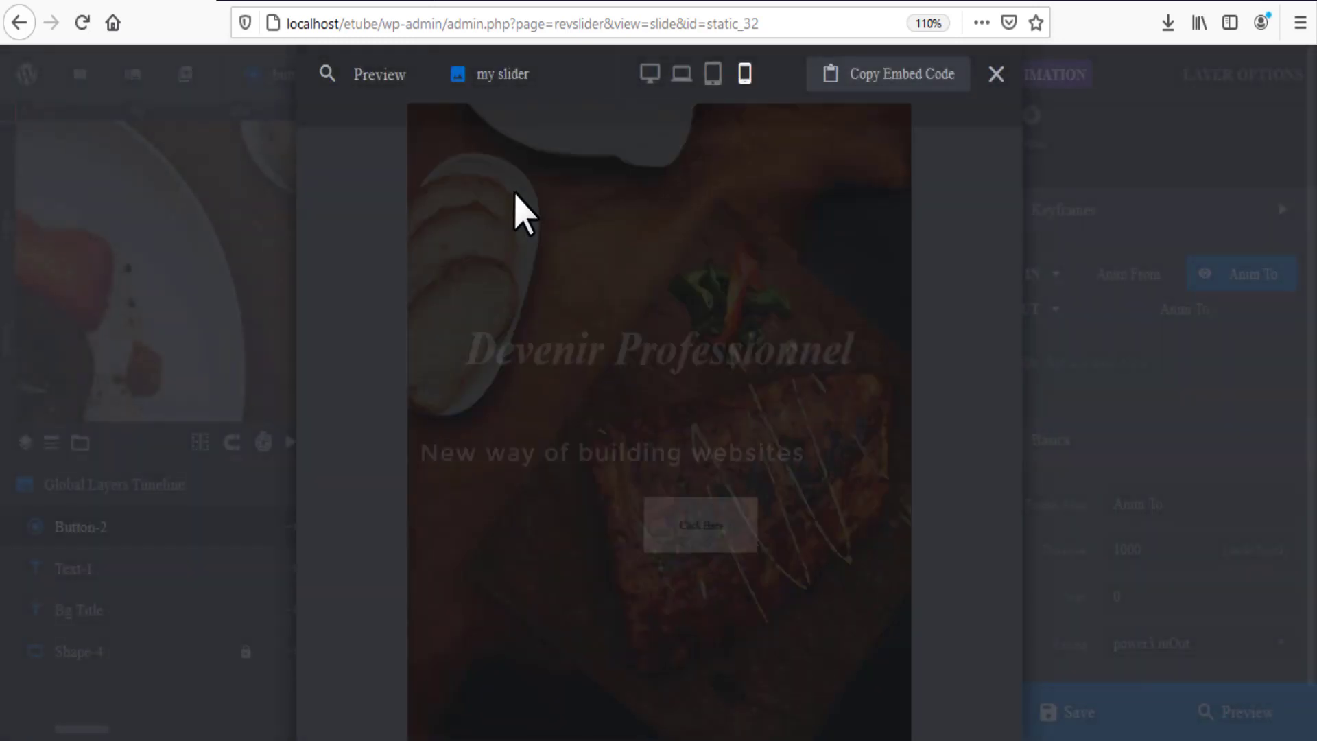
{"action": "left_click", "coordinate": [649, 72]}
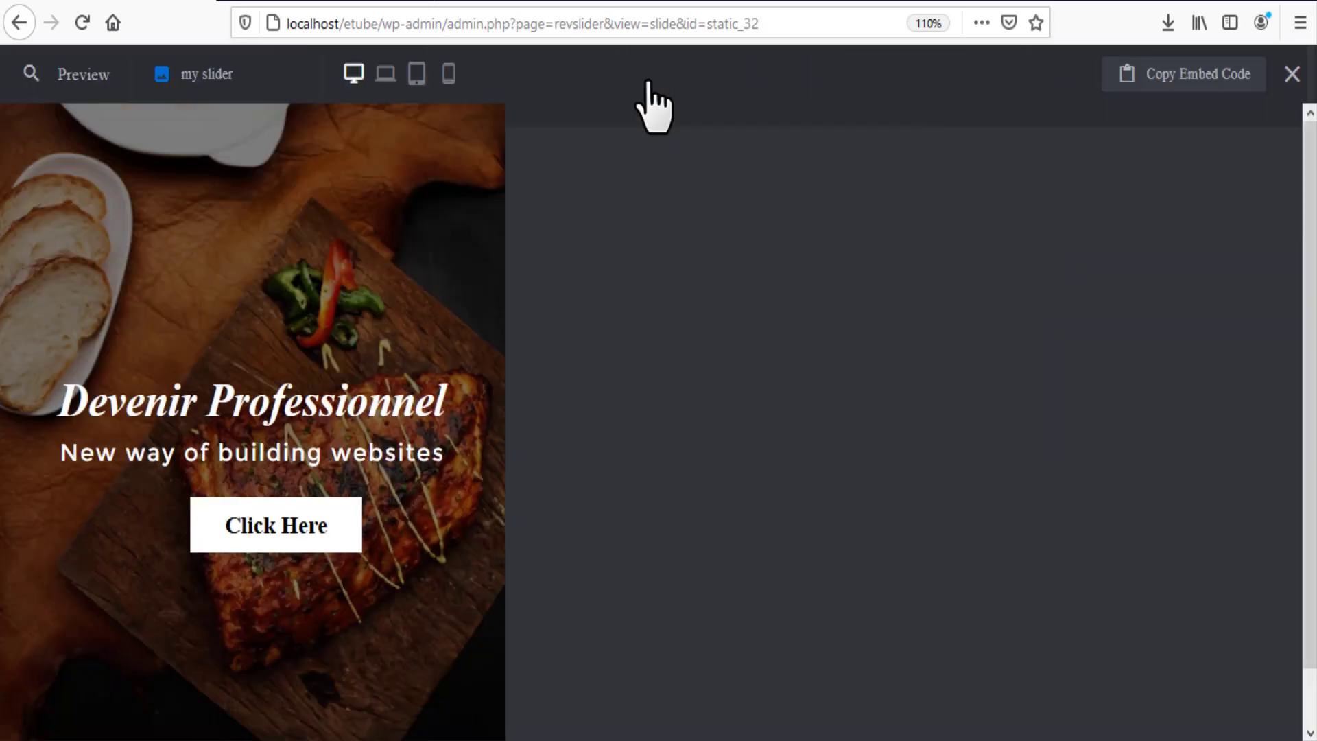
Stagger the entrances in the global layers timeline, starting Text-1 at 1020 ms and Button-2 at about 2 s.
{"action": "left_click", "coordinate": [1032, 294]}
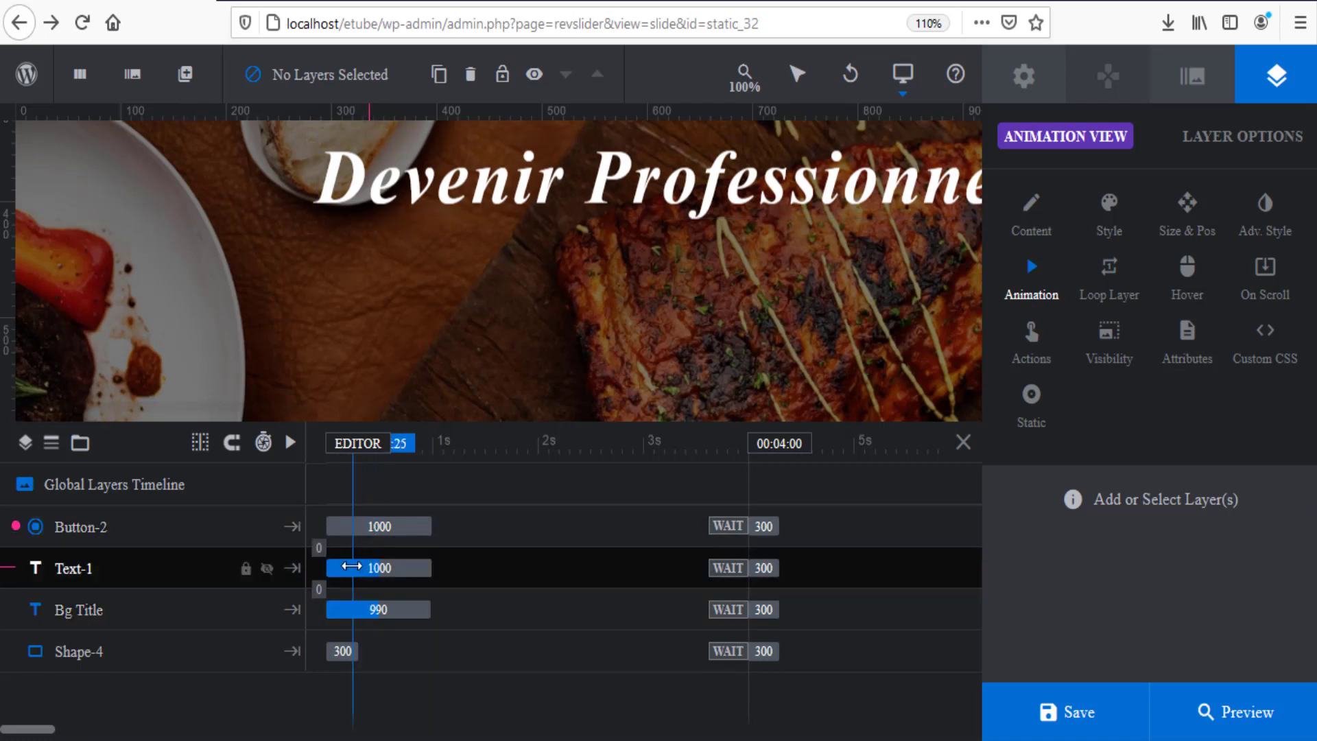
{"action": "left_click_drag", "start_coordinate": [353, 568], "coordinate": [458, 568]}
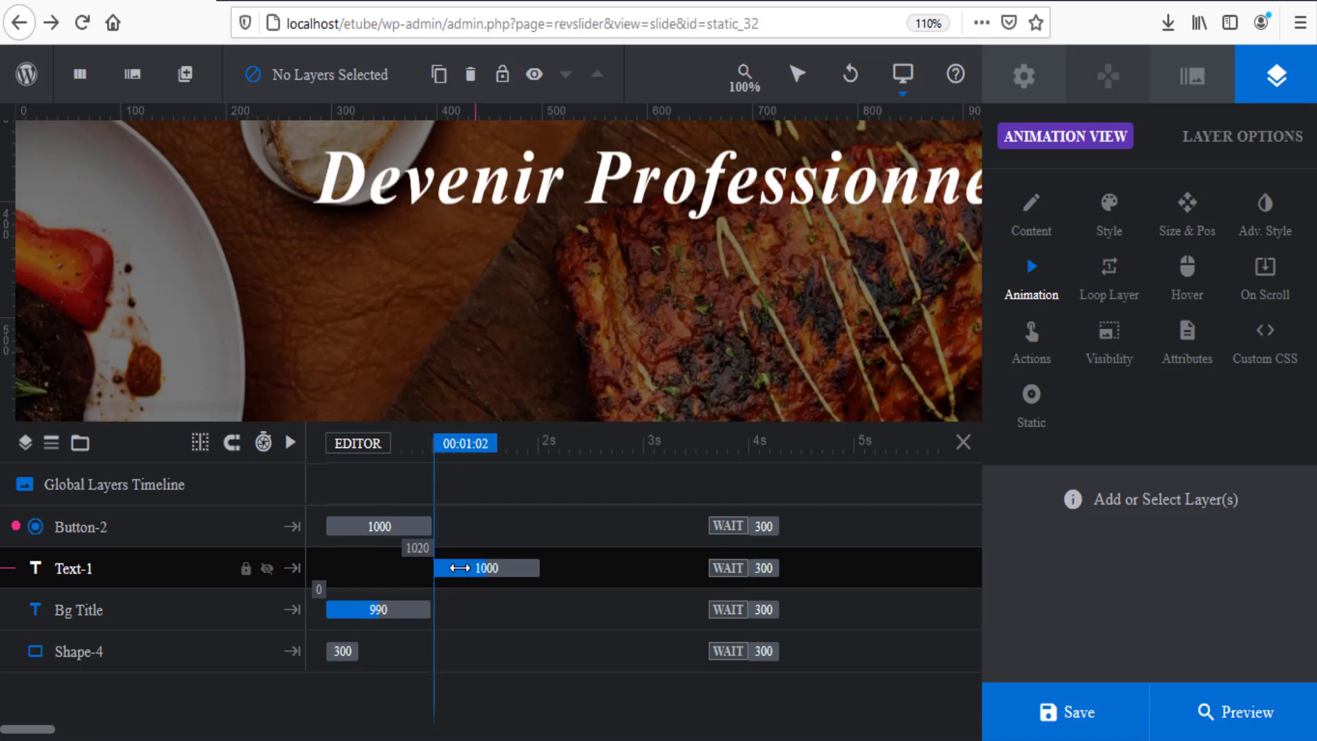
{"action": "left_click_drag", "start_coordinate": [405, 527], "coordinate": [615, 527]}
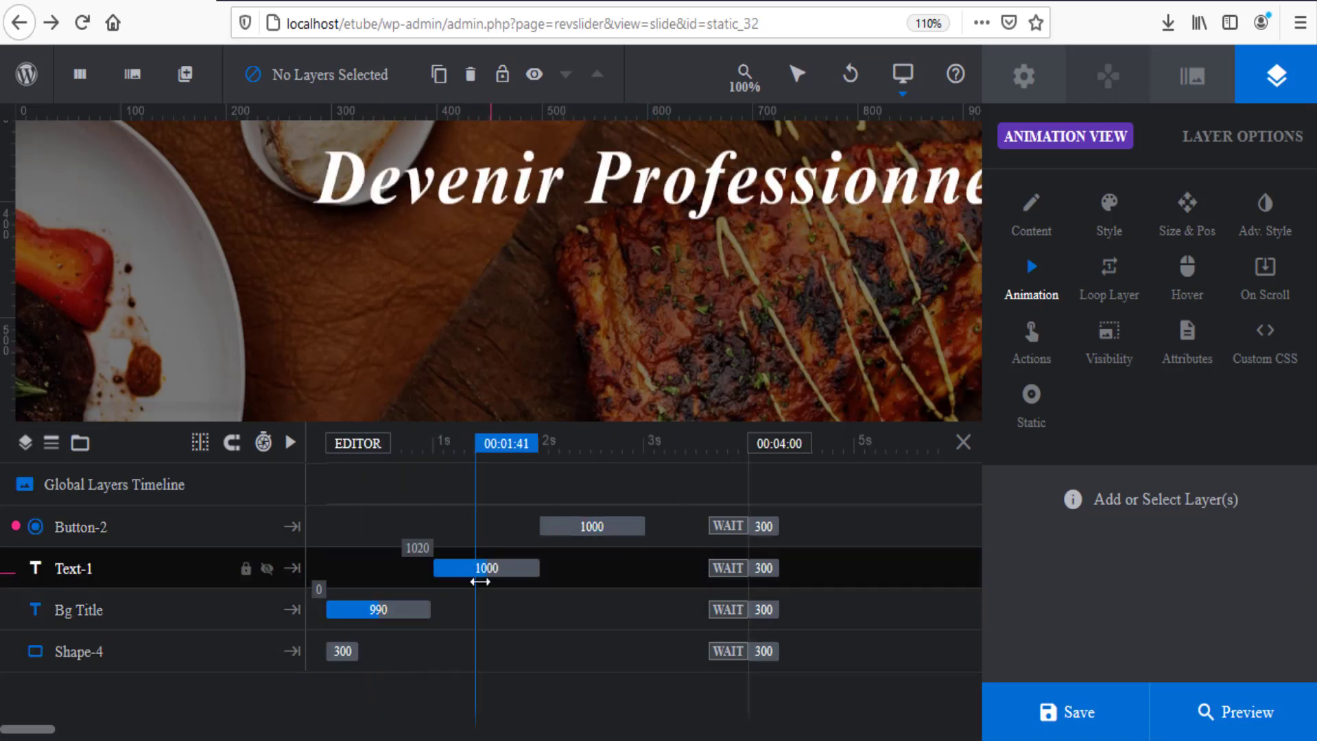
Play the global layers timeline and preview the slider animations on desktop, closing the preview at the end.
{"action": "scroll", "coordinate": [466, 343], "scroll_direction": "down", "scroll_amount": 2}
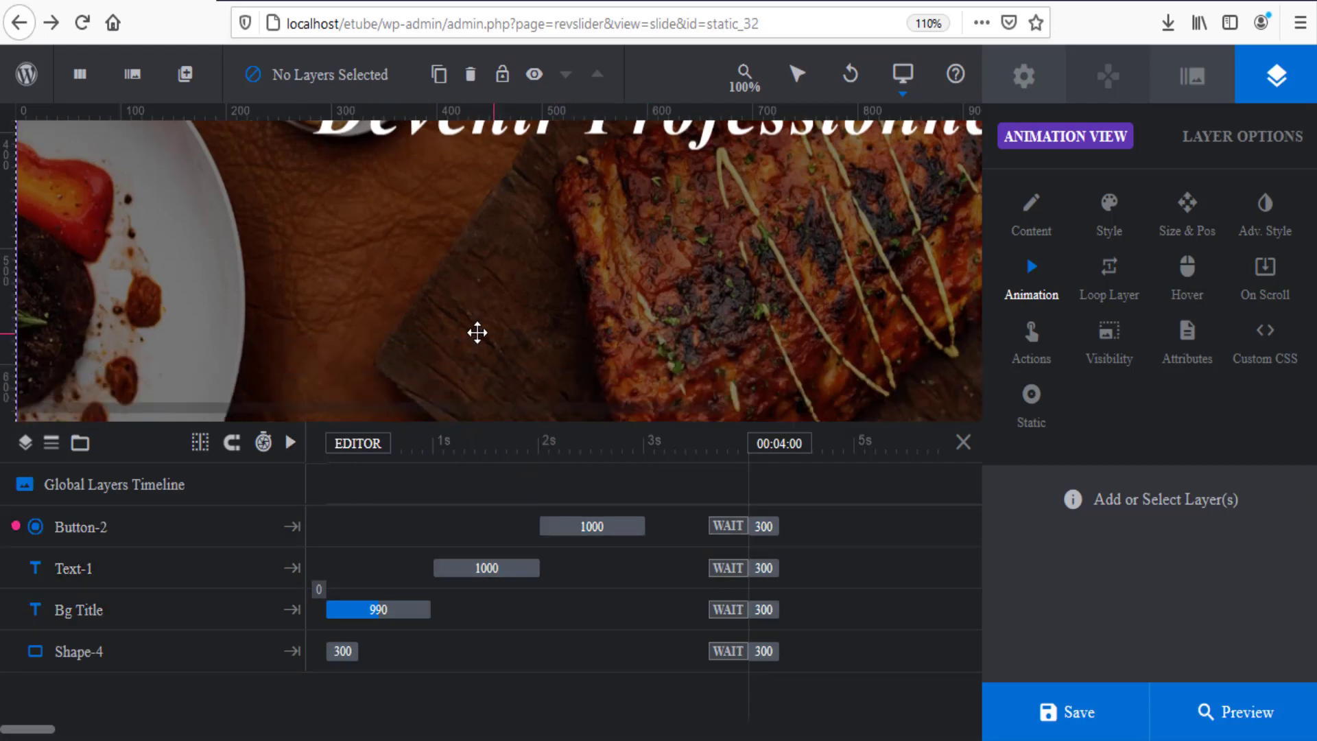
{"action": "scroll", "coordinate": [405, 397], "scroll_direction": "up", "scroll_amount": 1}
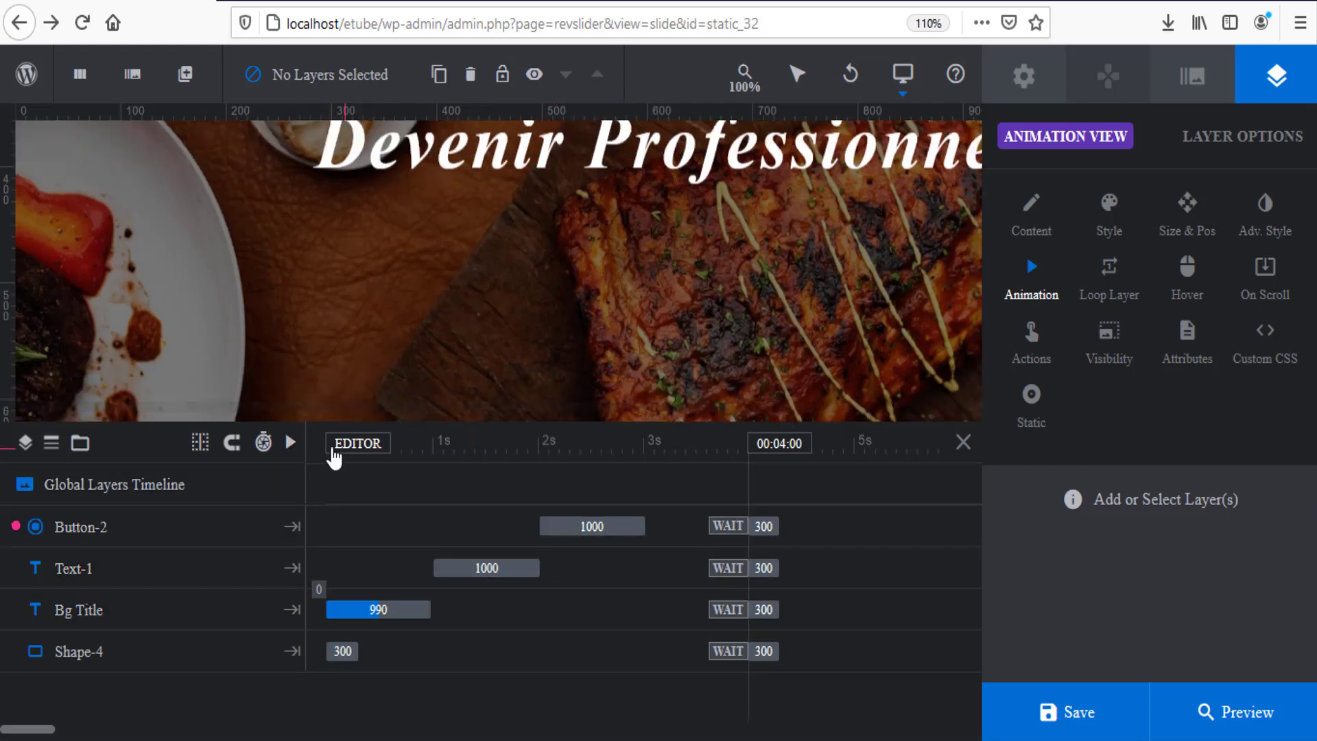
{"action": "left_click", "coordinate": [290, 442]}
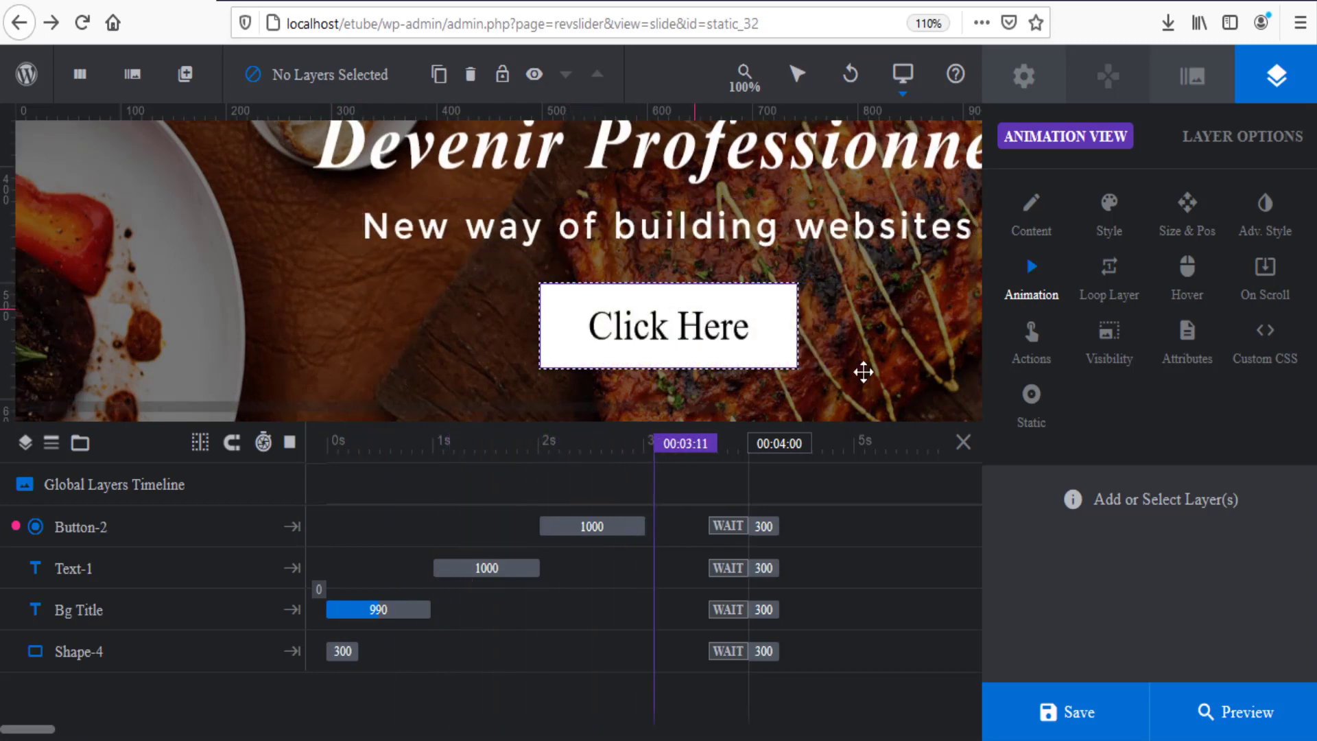
{"action": "left_click", "coordinate": [1229, 719]}
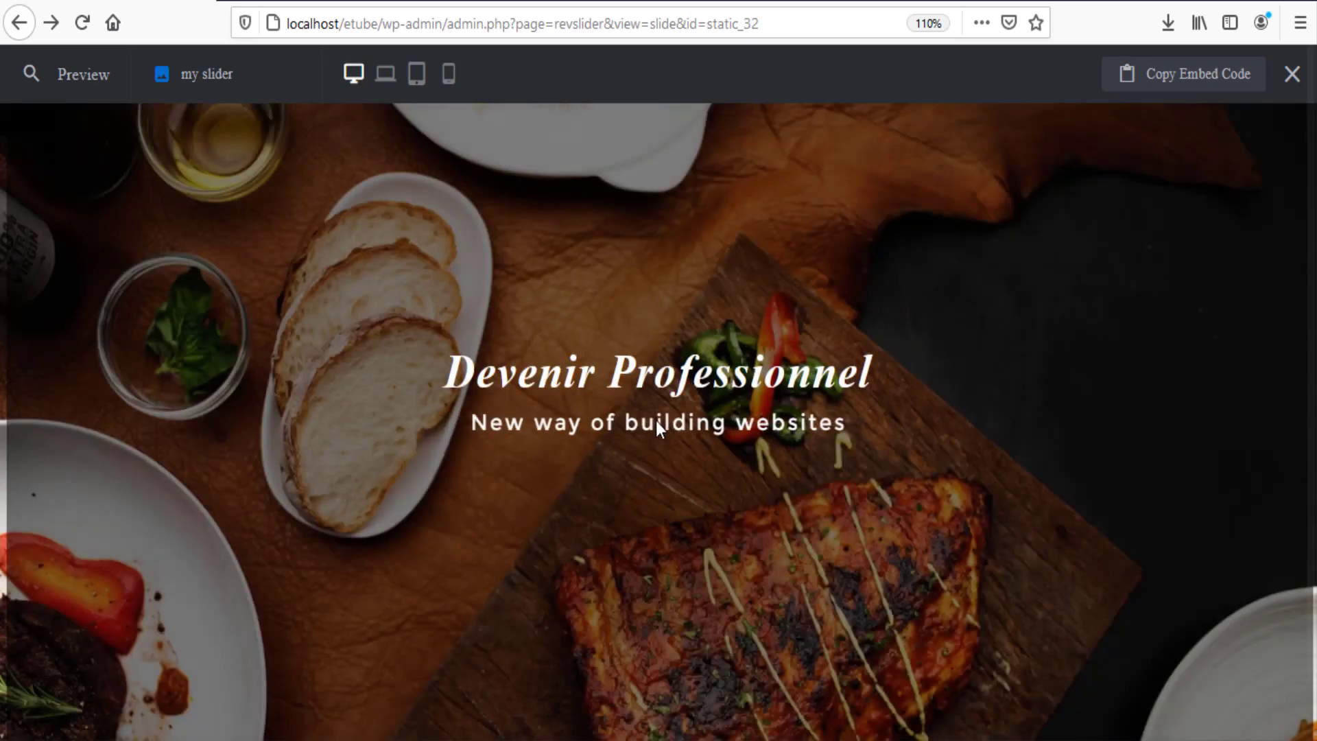
{"action": "left_click", "coordinate": [1291, 77]}
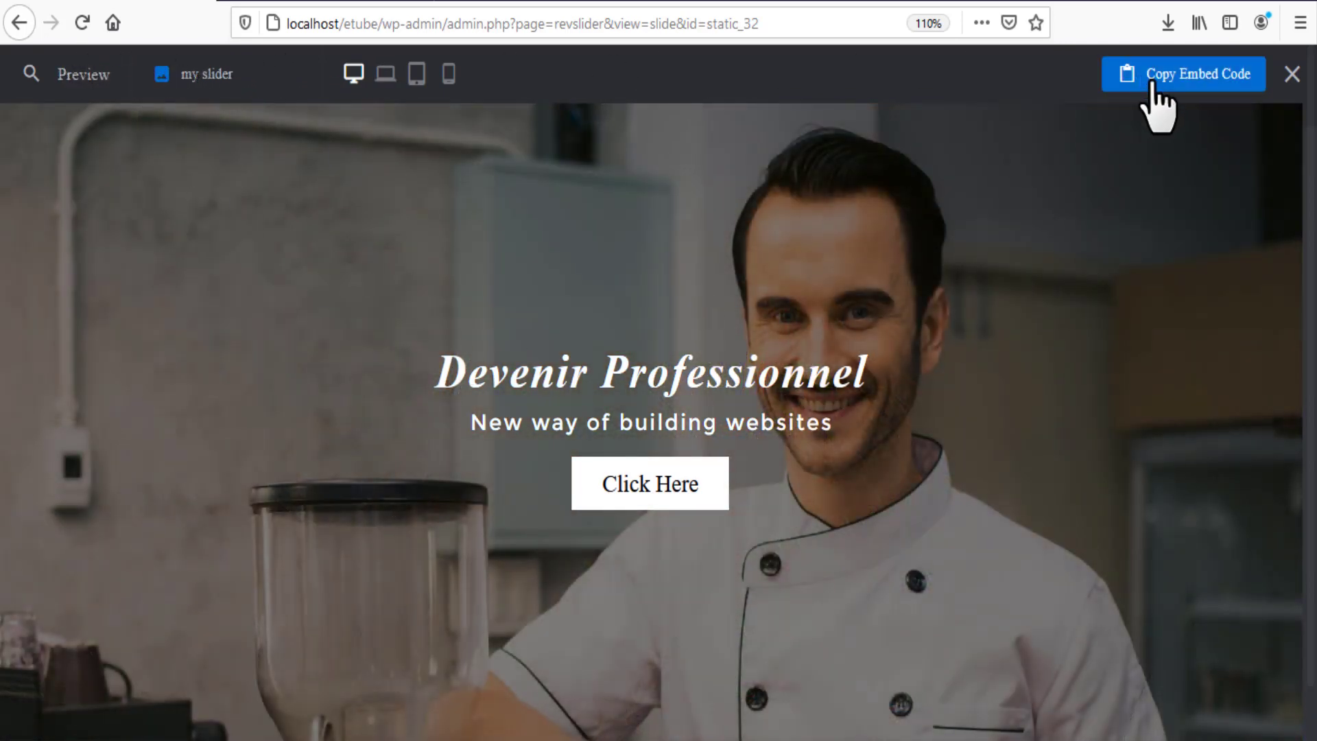
{"action": "left_click", "coordinate": [1292, 74]}
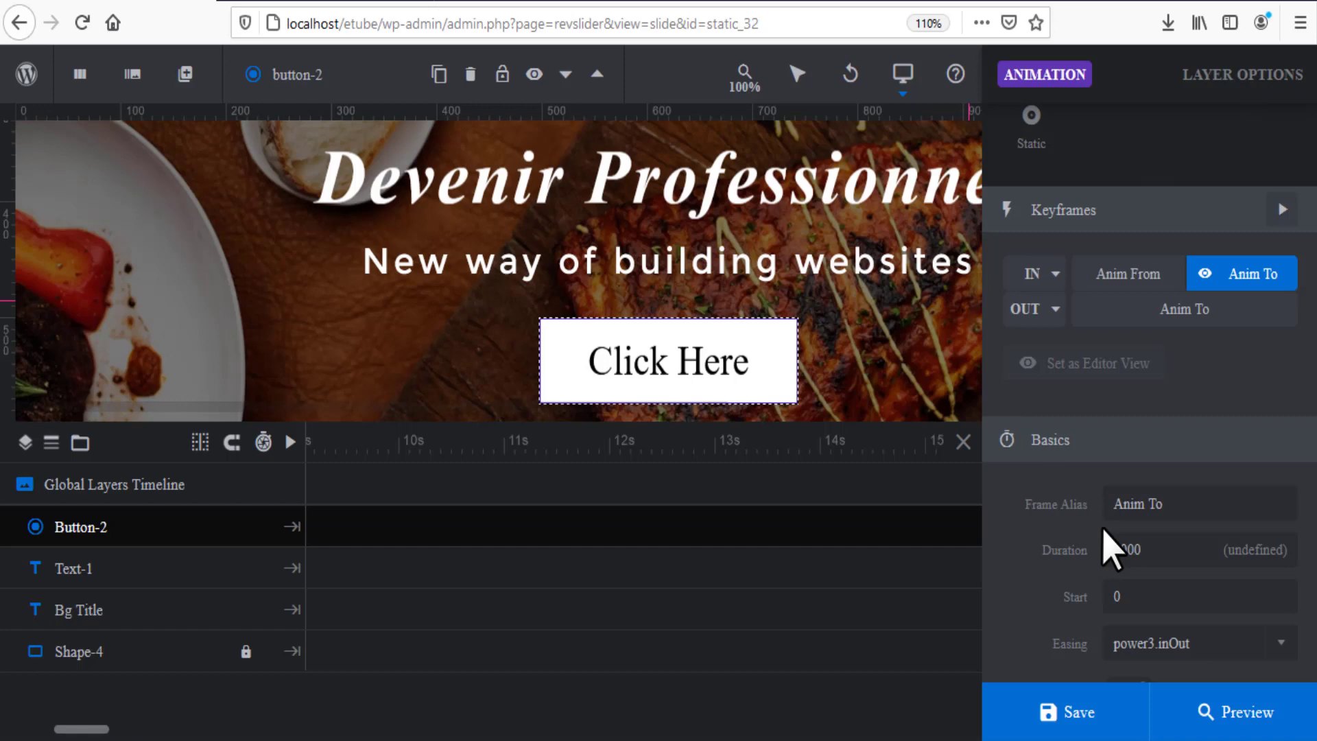
Preview the slider again and check it in the notebook, tablet and mobile views, returning to tablet at the end.
{"action": "left_click", "coordinate": [1242, 722]}
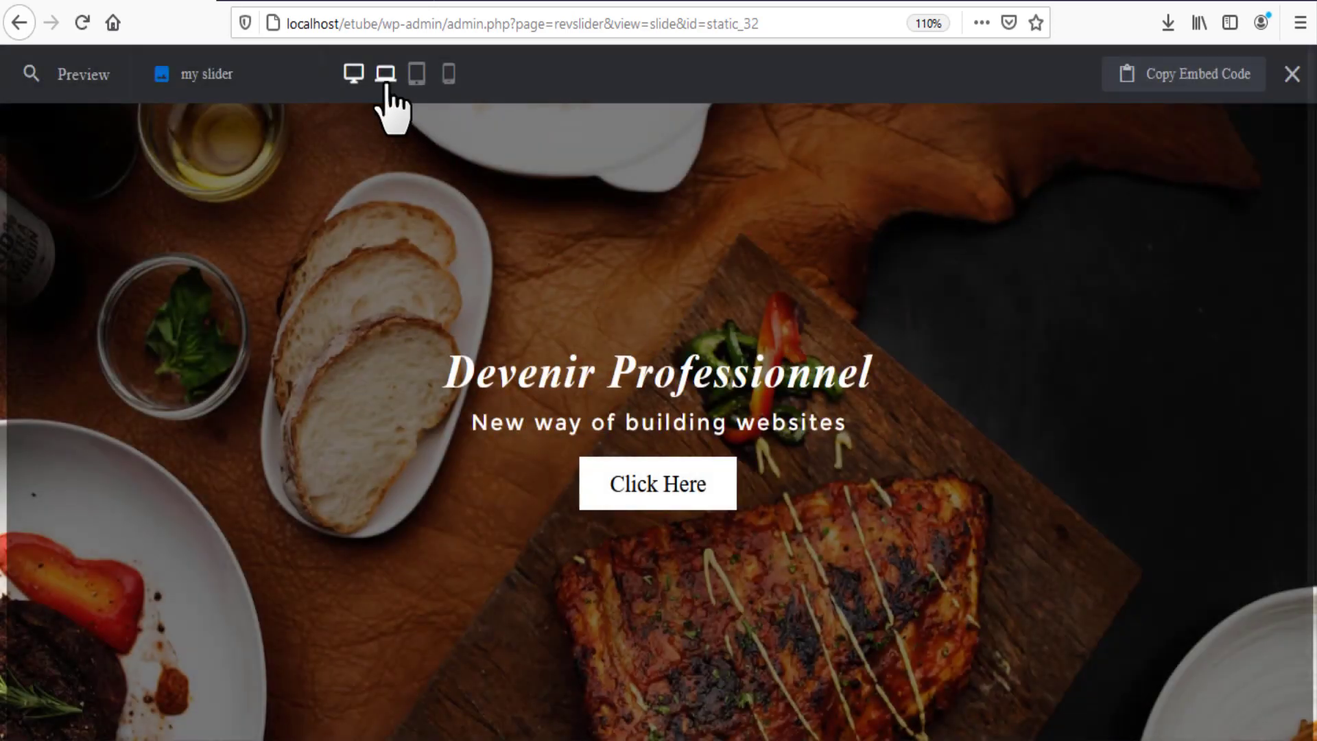
{"action": "left_click", "coordinate": [384, 74]}
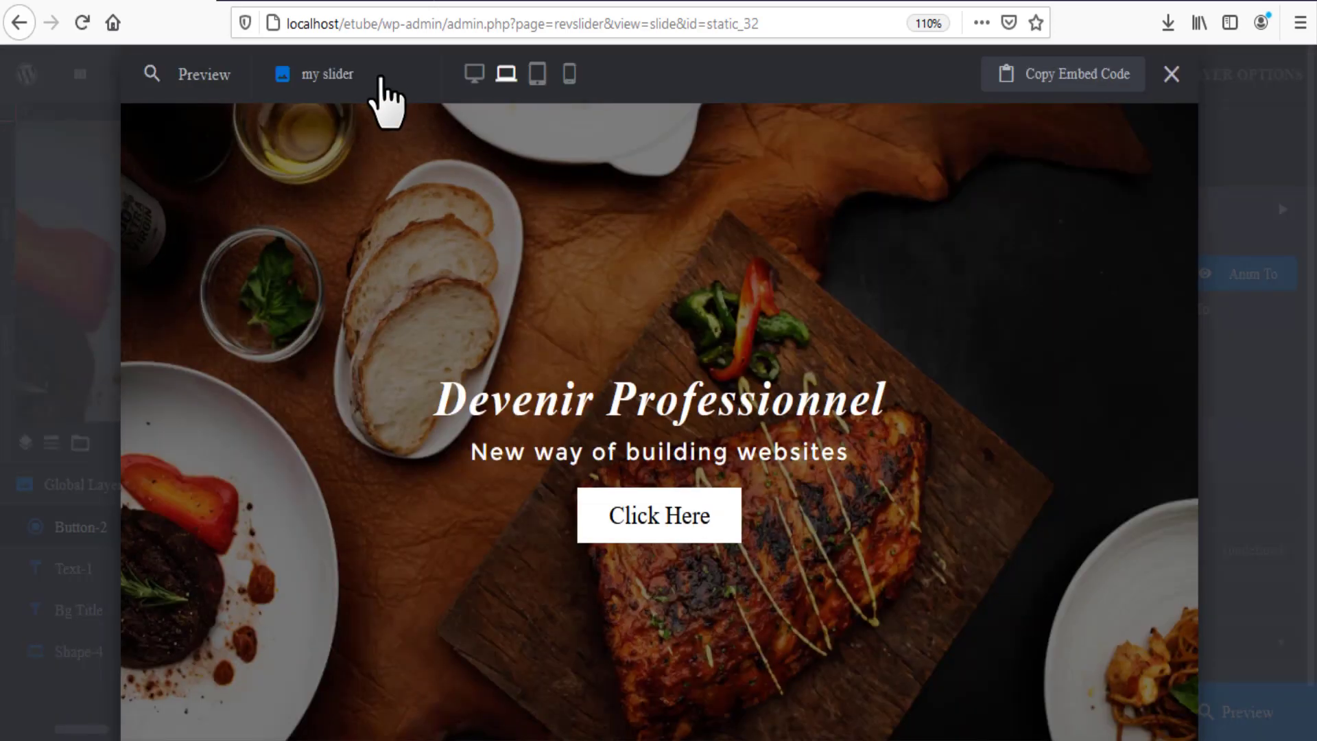
{"action": "left_click", "coordinate": [537, 76]}
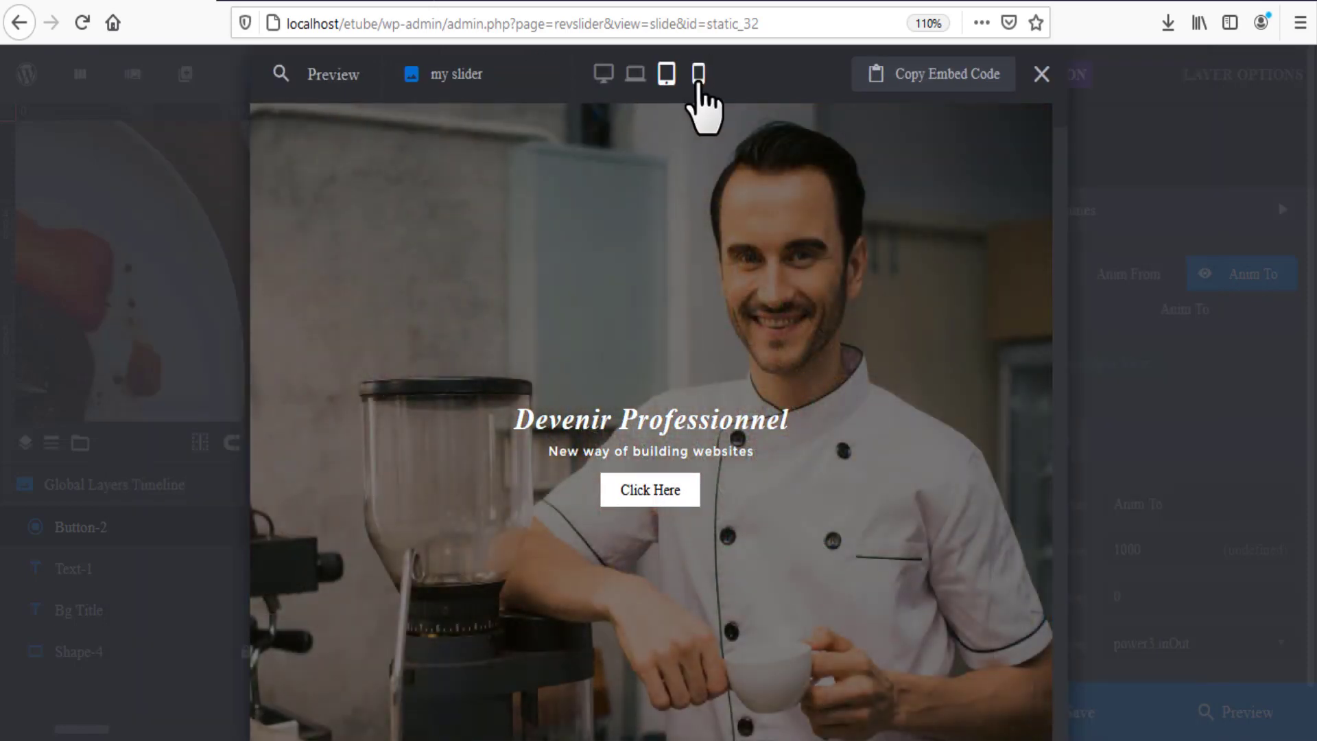
{"action": "left_click", "coordinate": [699, 74]}
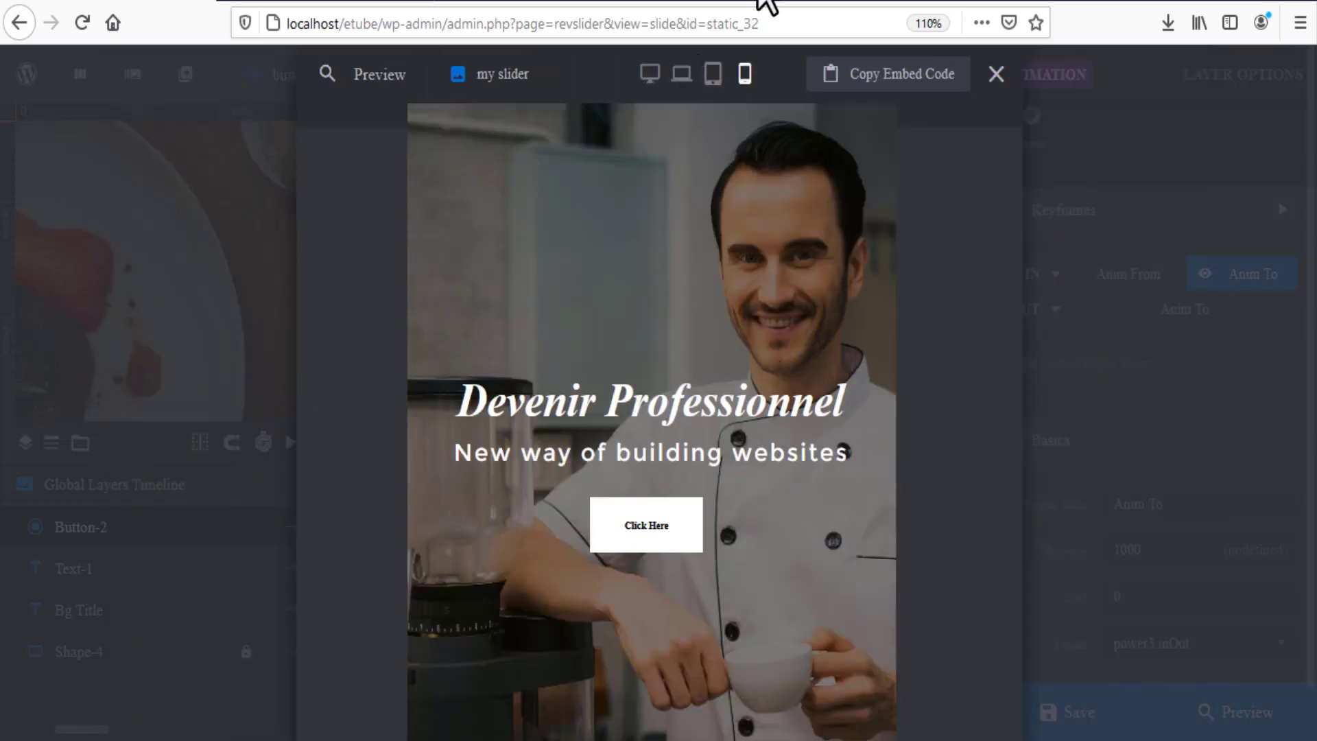
{"action": "left_click", "coordinate": [713, 76]}
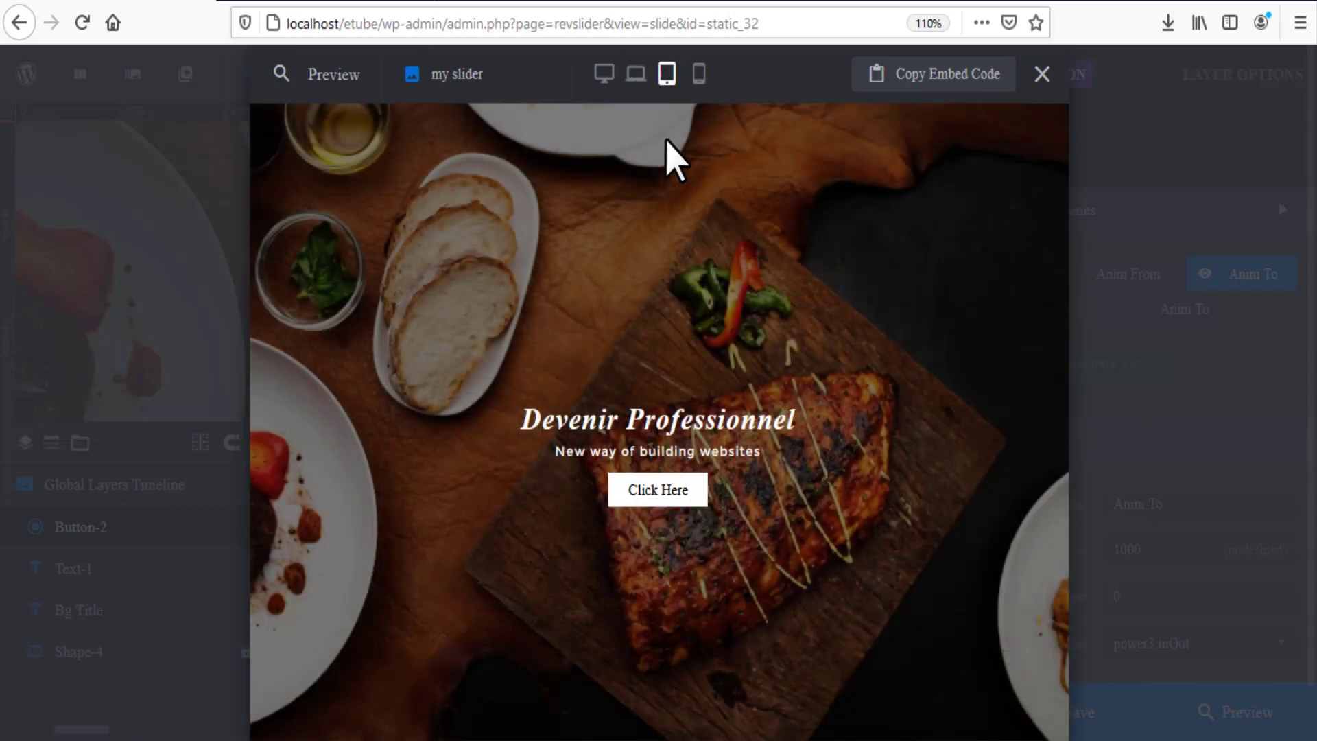
Compare the slider preview in the notebook, desktop and mobile views, returning to desktop before closing the preview.
{"action": "left_click", "coordinate": [635, 72]}
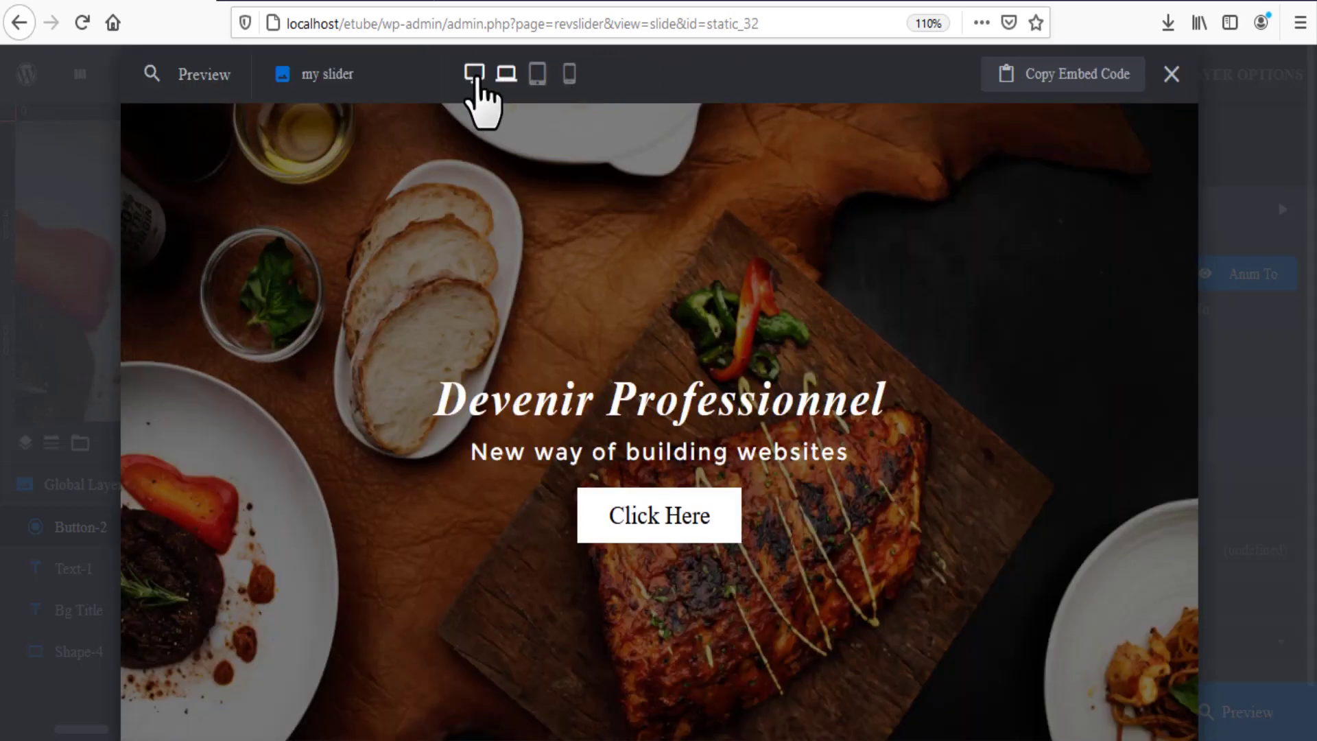
{"action": "left_click", "coordinate": [476, 77]}
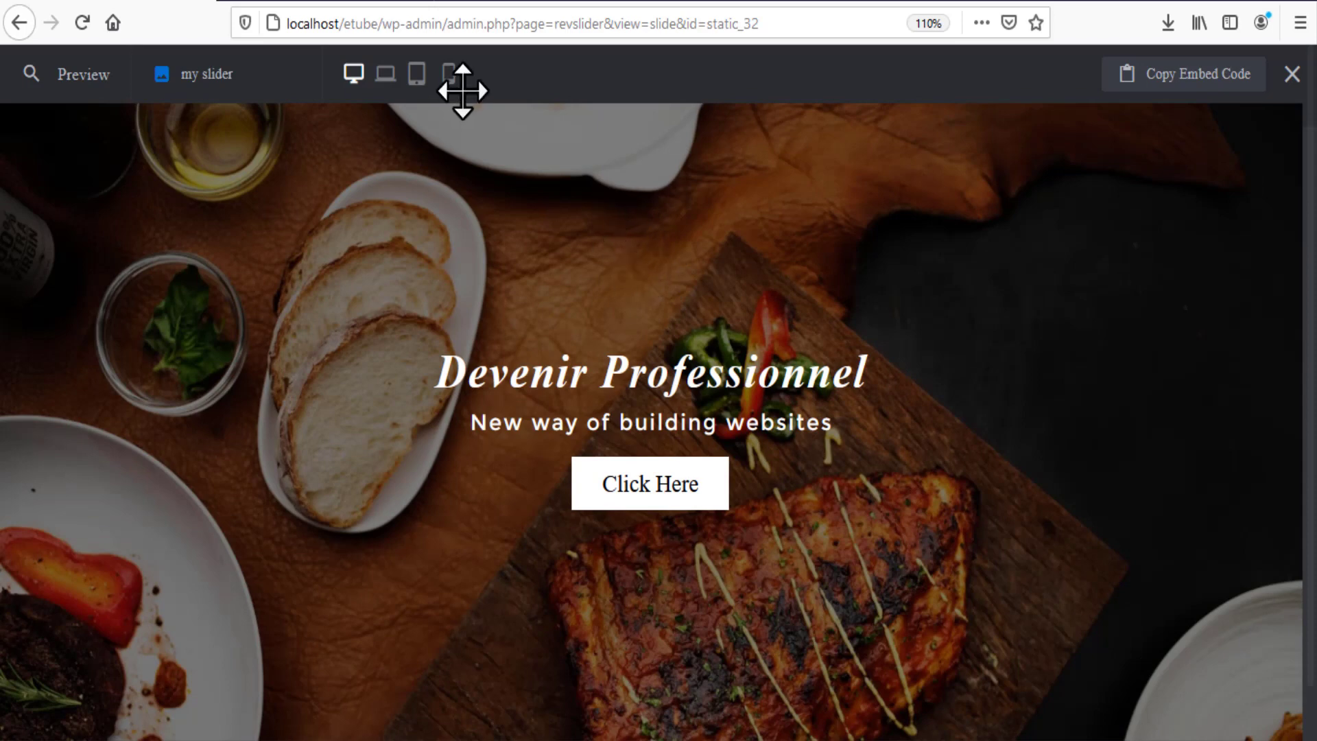
{"action": "left_click", "coordinate": [449, 74]}
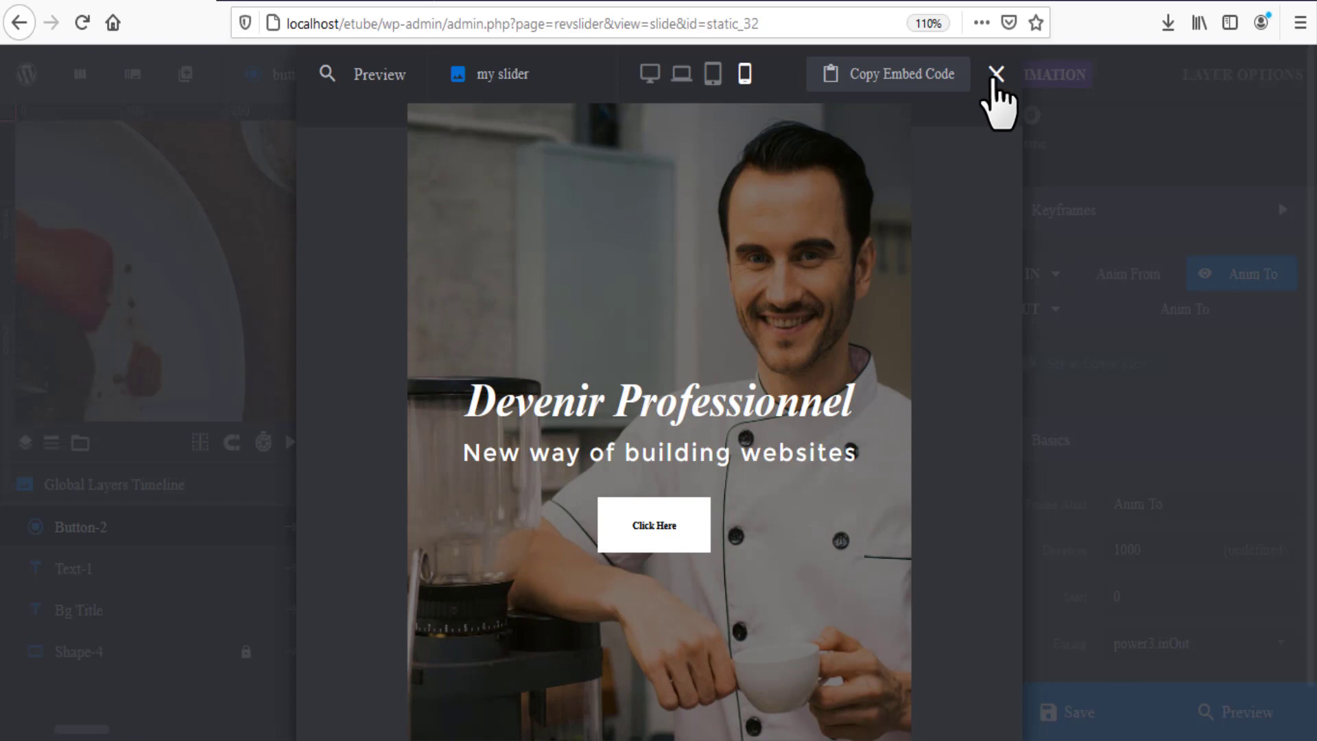
{"action": "left_click", "coordinate": [649, 74]}
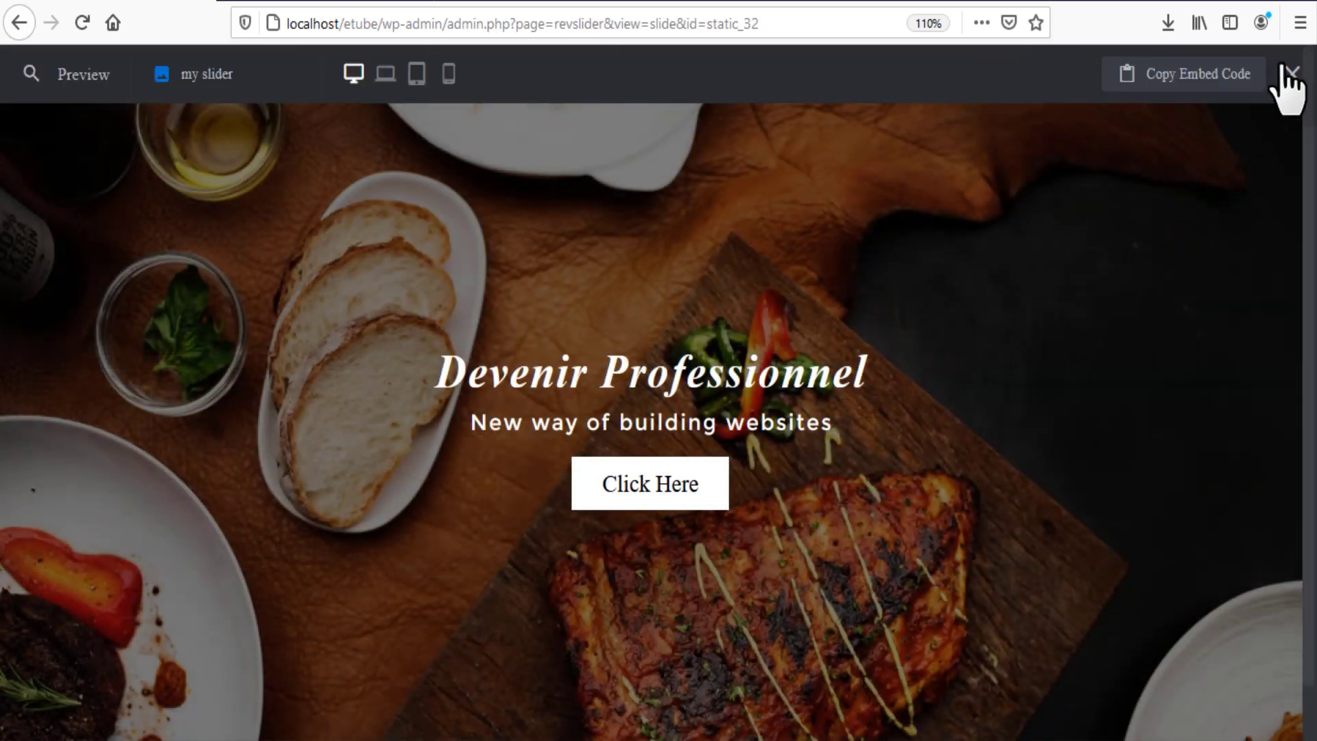
{"action": "left_click", "coordinate": [1291, 74]}
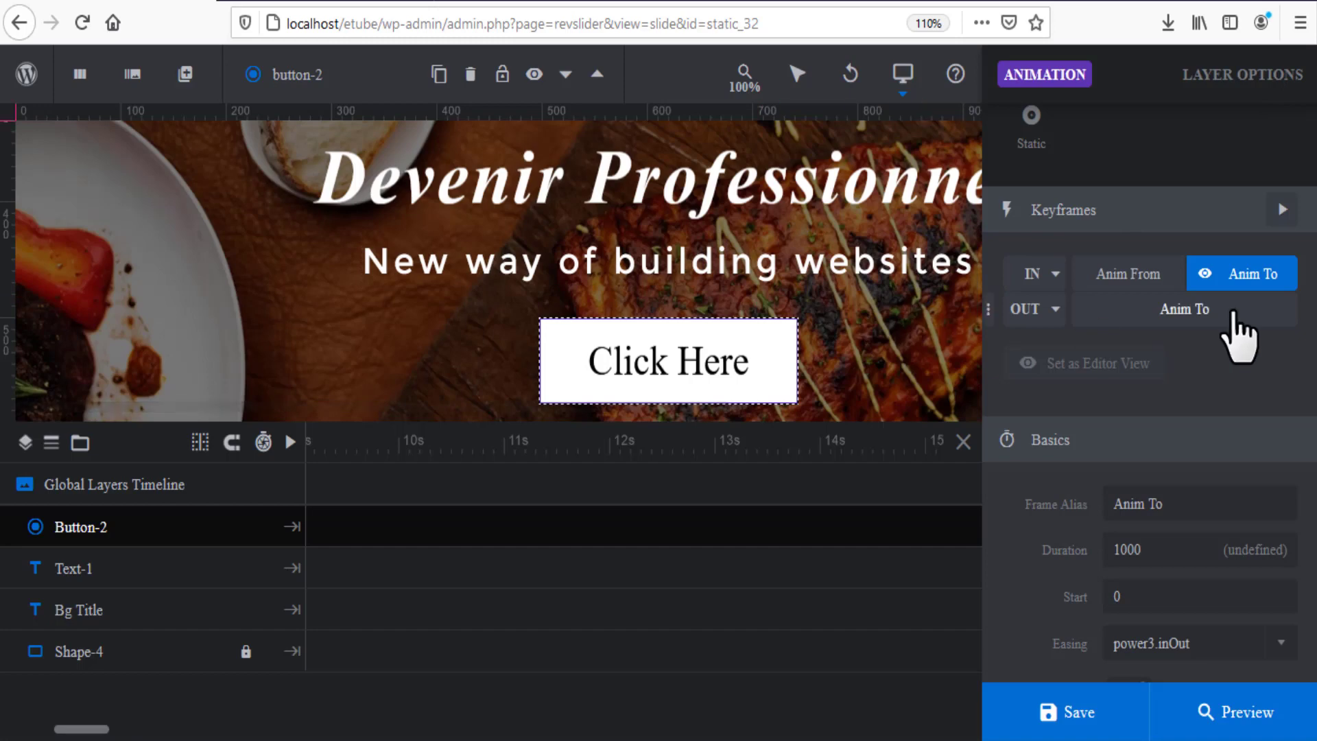
Save the slider.
{"action": "scroll", "coordinate": [1187, 450], "scroll_direction": "down", "scroll_amount": 2}
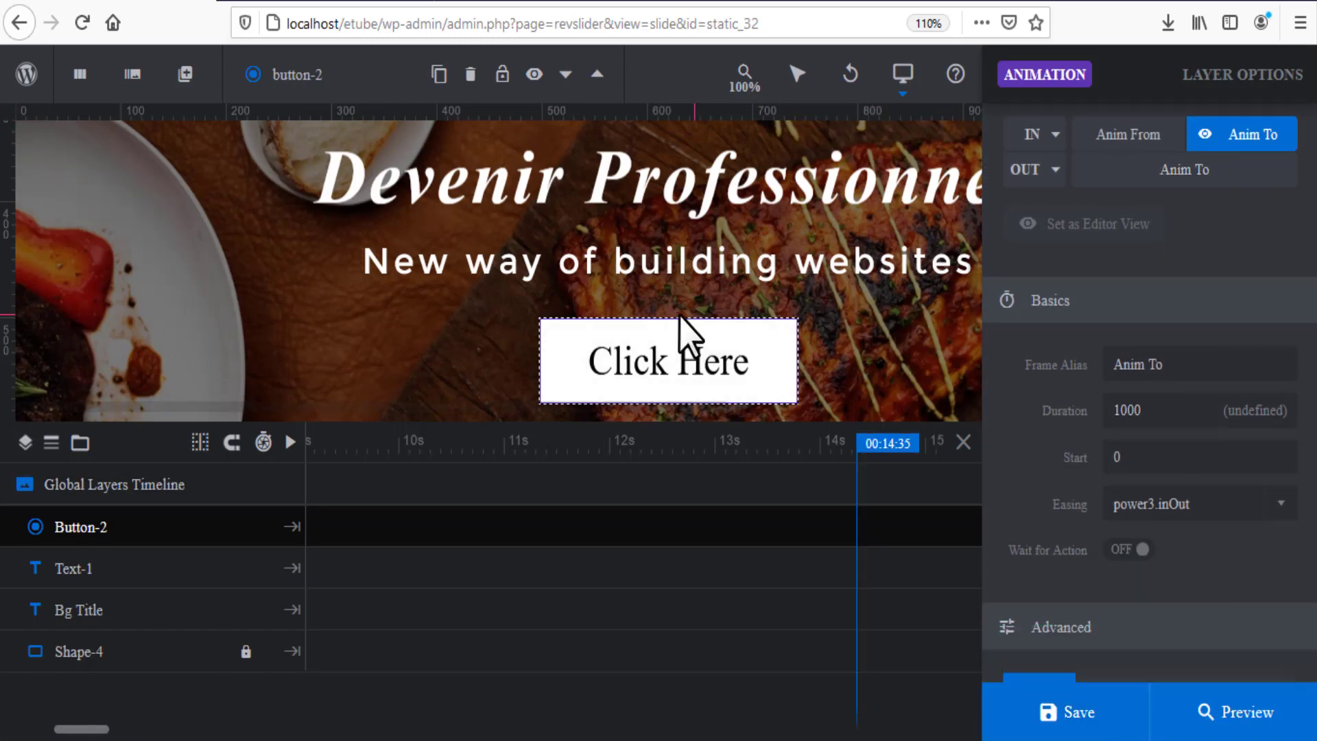
{"action": "left_click", "coordinate": [1081, 717]}
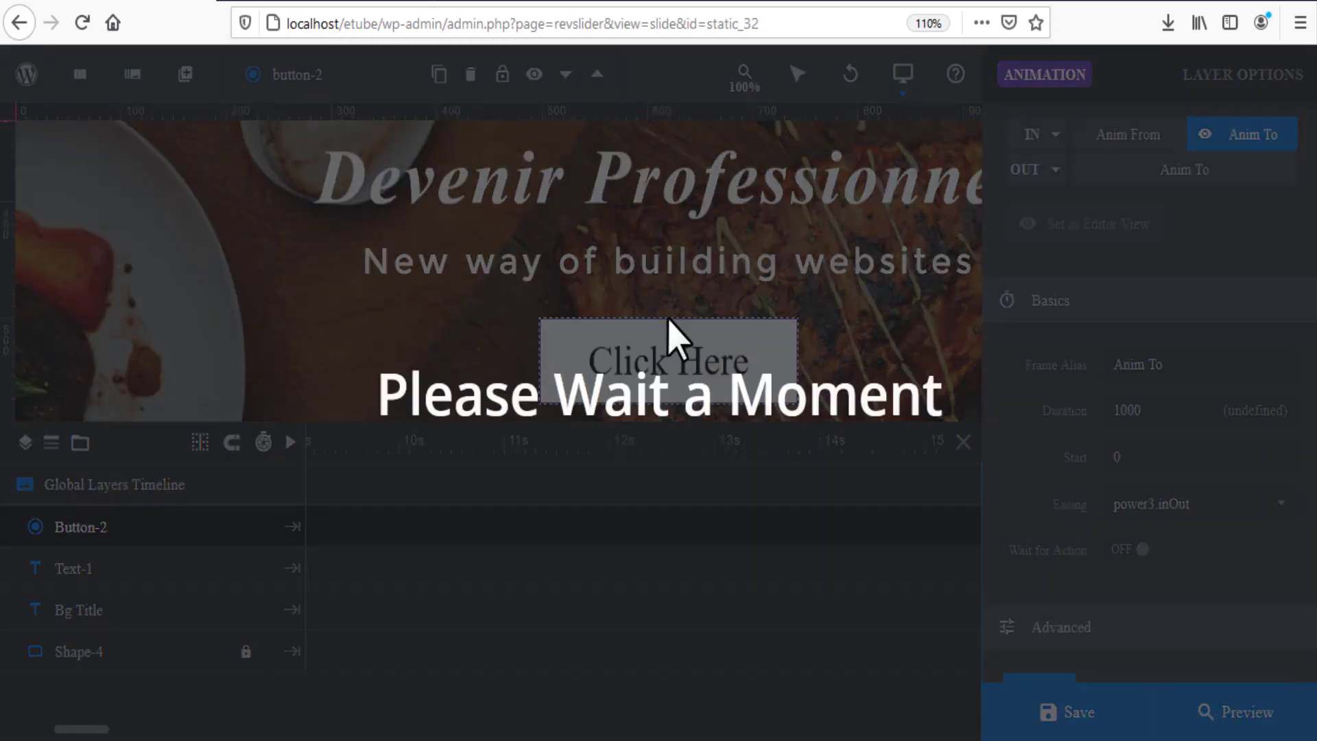
{"action": "scroll", "coordinate": [810, 309], "scroll_direction": "up", "scroll_amount": 5}
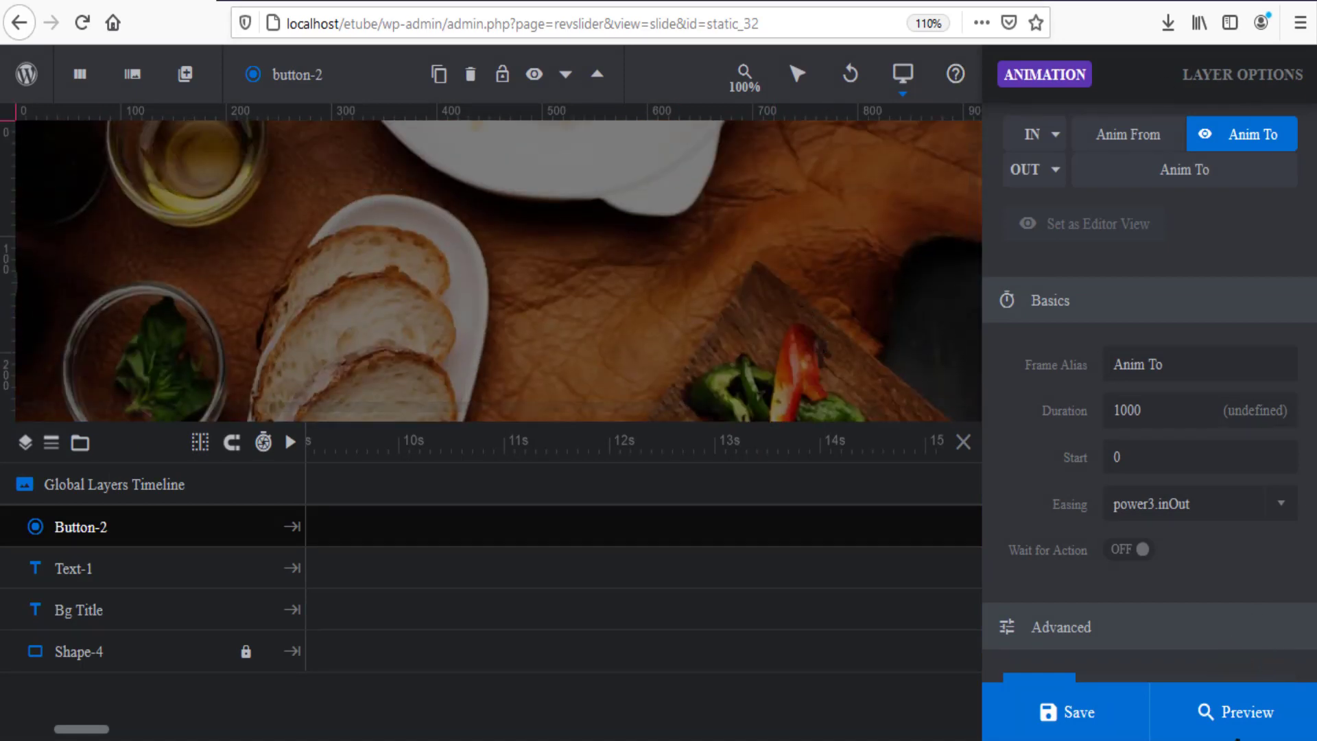
{"action": "right_click", "coordinate": [780, 125]}
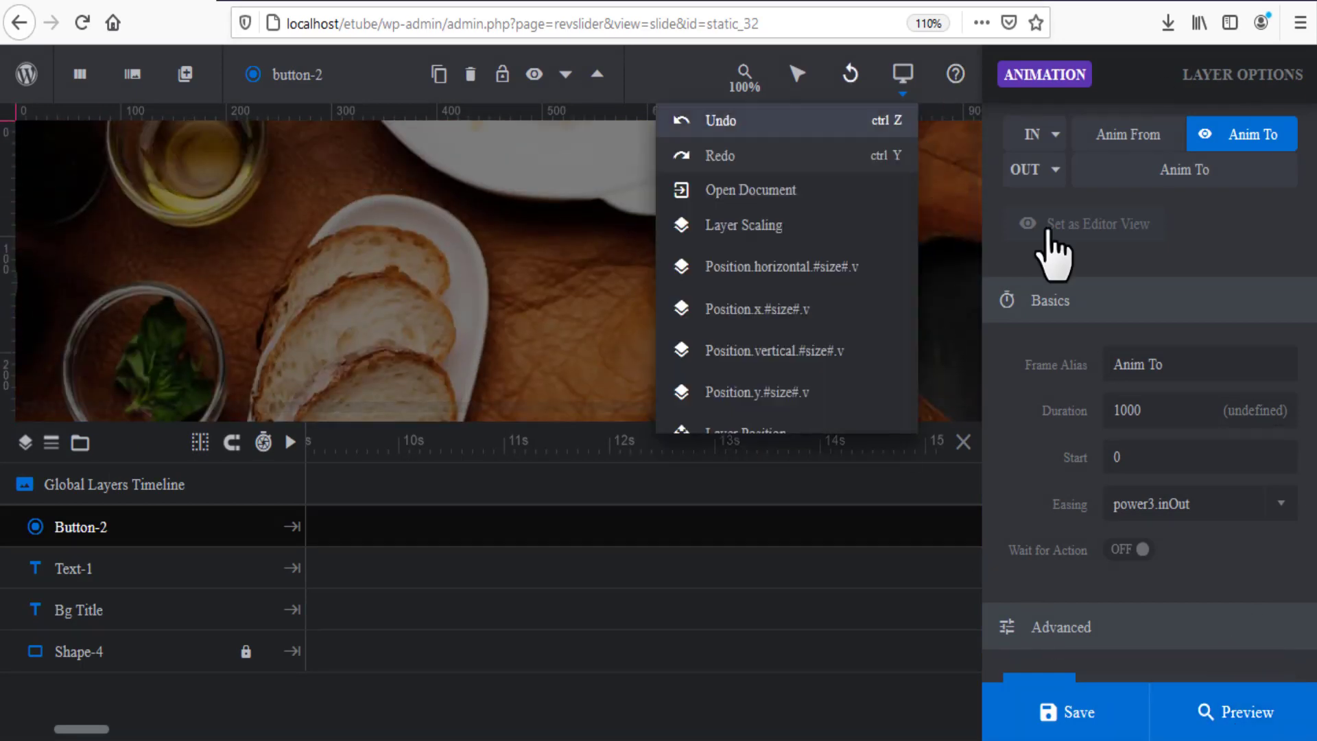
Show the module's naming options in the general settings and select the slider's shortcode.
{"action": "scroll", "coordinate": [1070, 288], "scroll_direction": "up", "scroll_amount": 5}
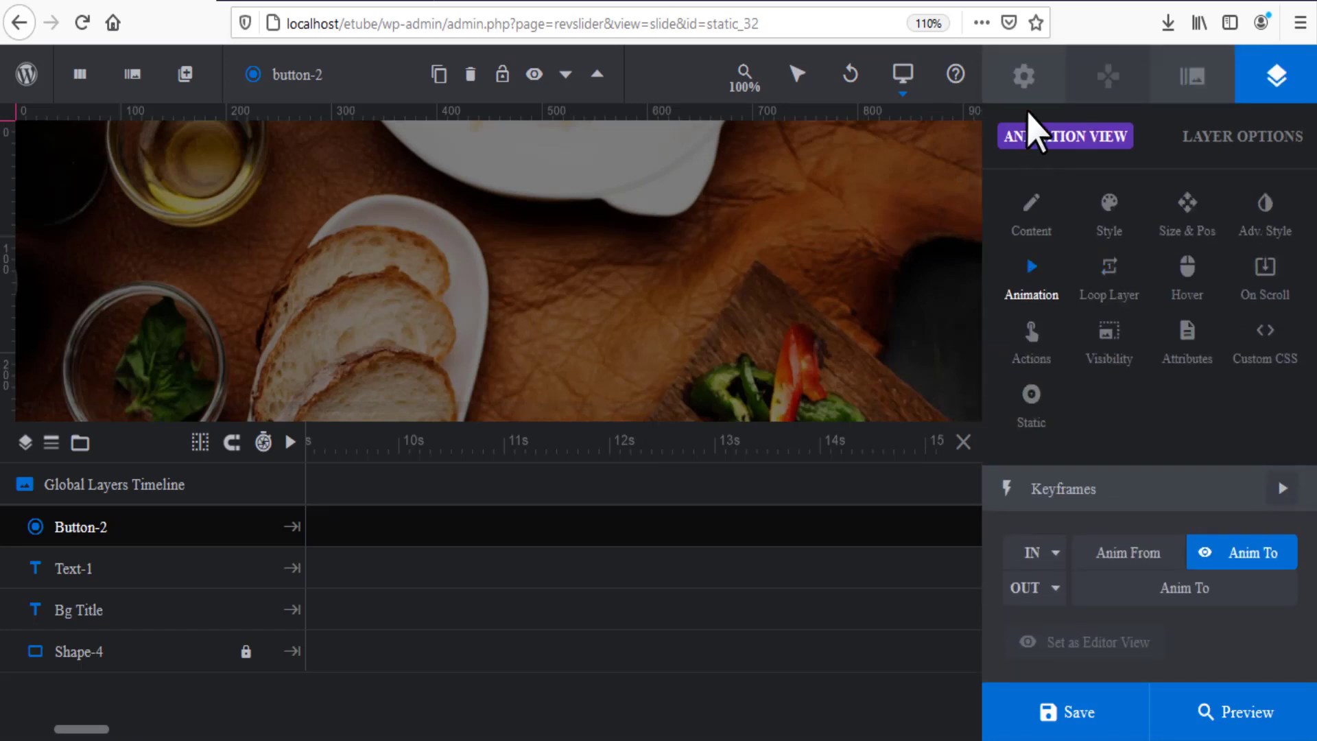
{"action": "left_click", "coordinate": [1025, 77]}
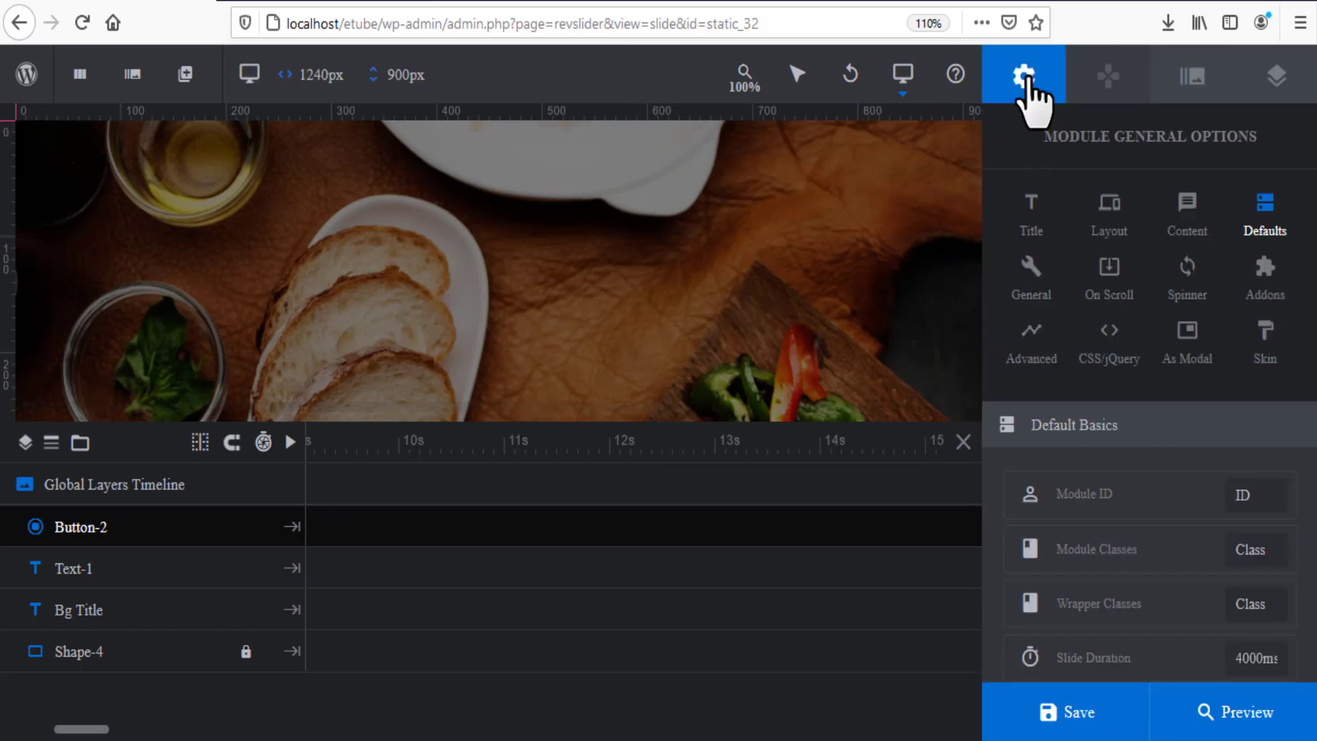
{"action": "left_click", "coordinate": [1031, 213]}
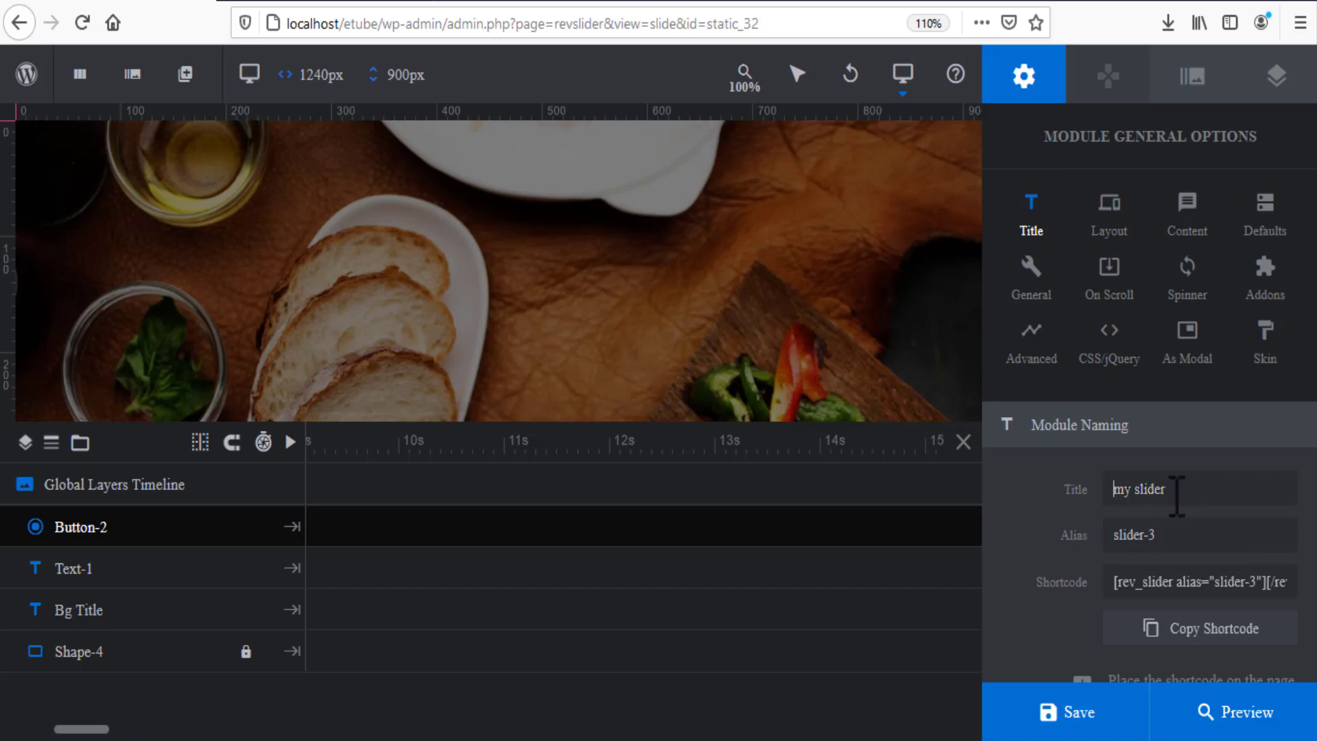
{"action": "left_click", "coordinate": [1185, 583]}
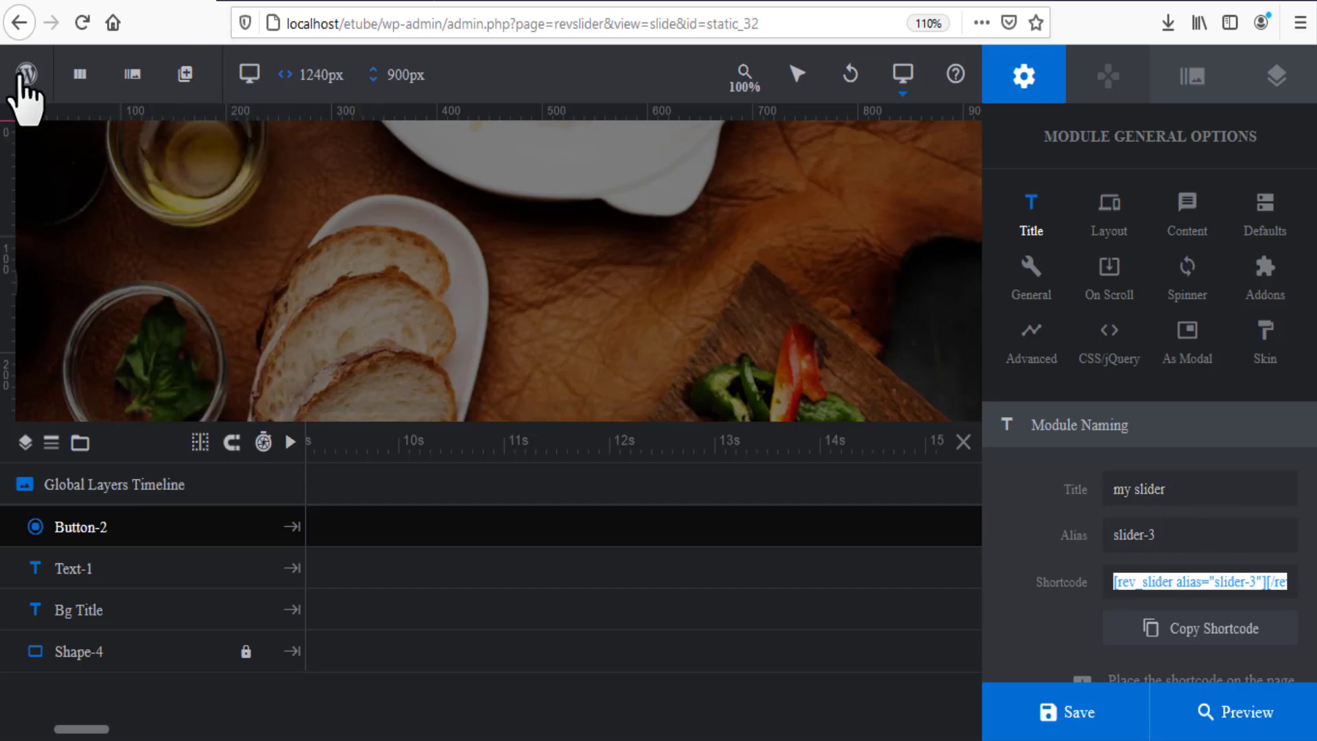
Open the WordPress dashboard at localhost/etube/wp-admin/ in a new browser tab.
{"action": "left_click", "coordinate": [461, 1]}
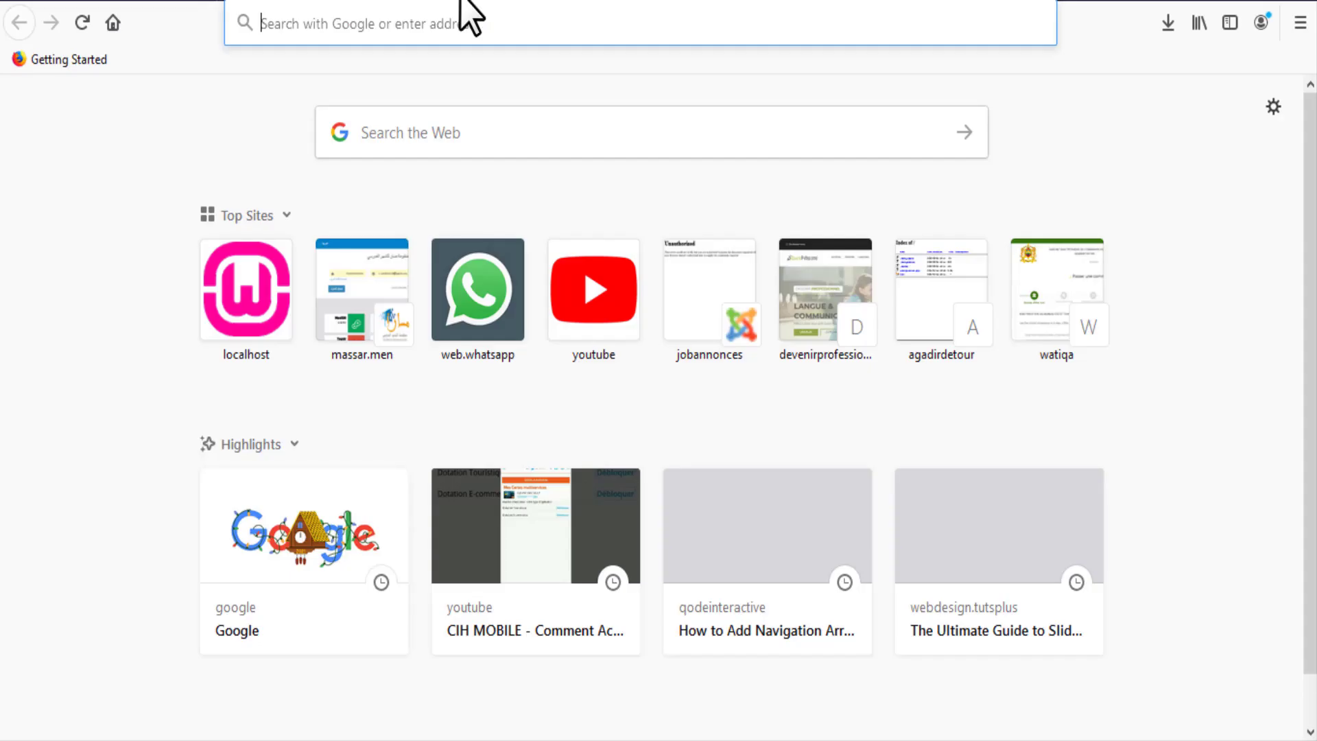
{"action": "type", "text": "lhost/"}
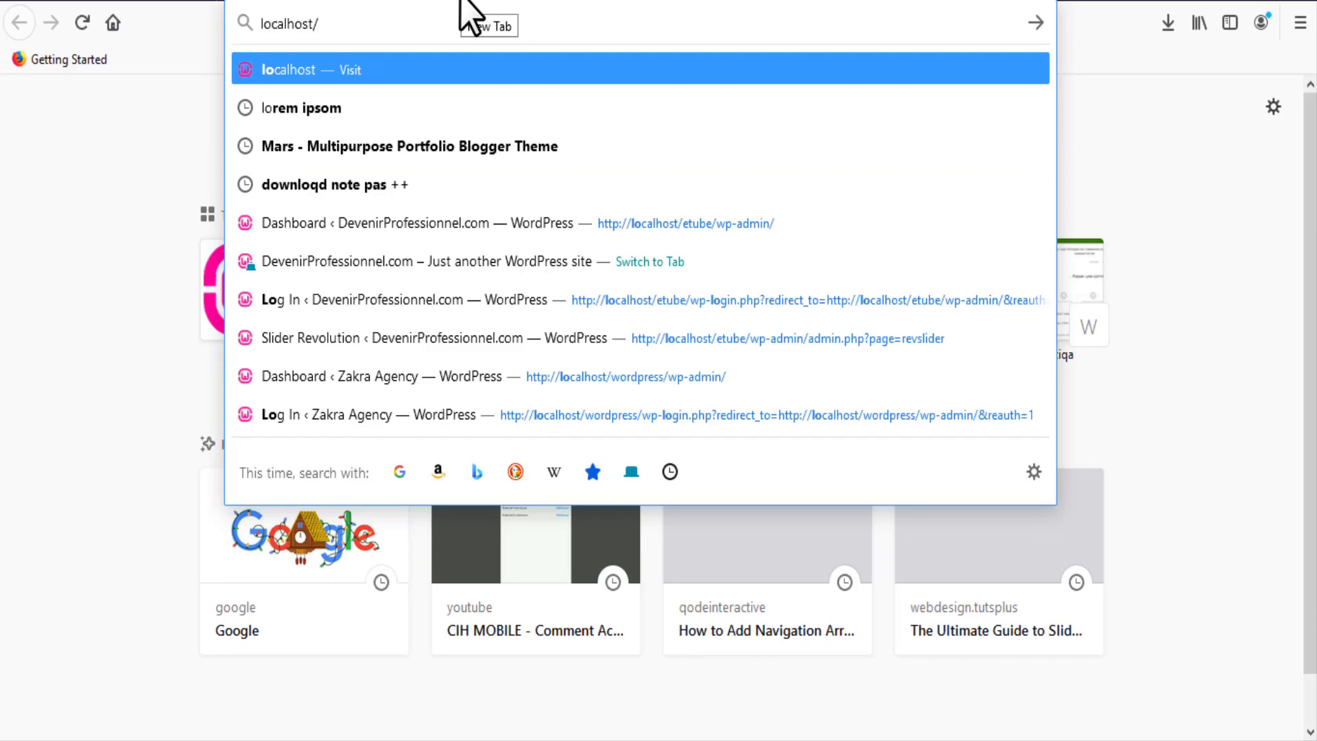
{"action": "type", "text": "w"}
{"action": "key", "text": "BackSpace"}
{"action": "key", "text": "BackSpace"}
{"action": "key", "text": "BackSpace"}
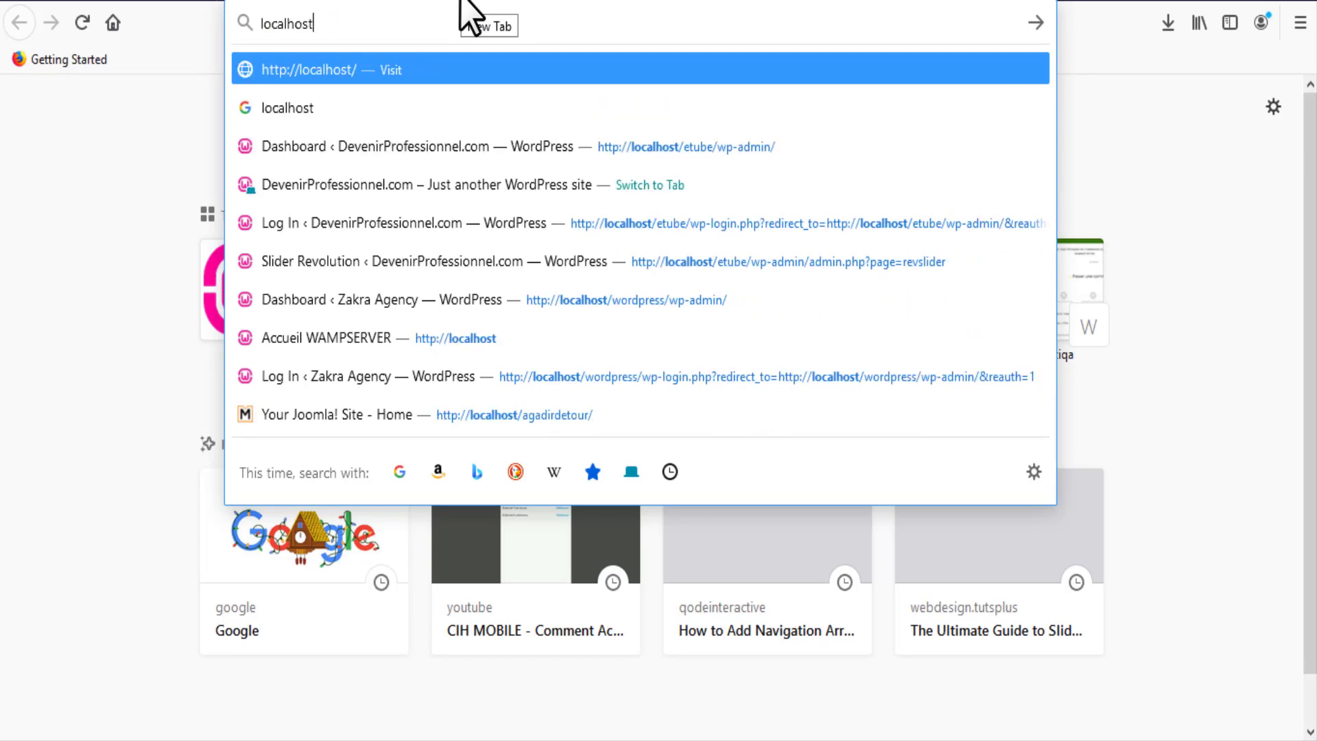
{"action": "type", "text": "/"}
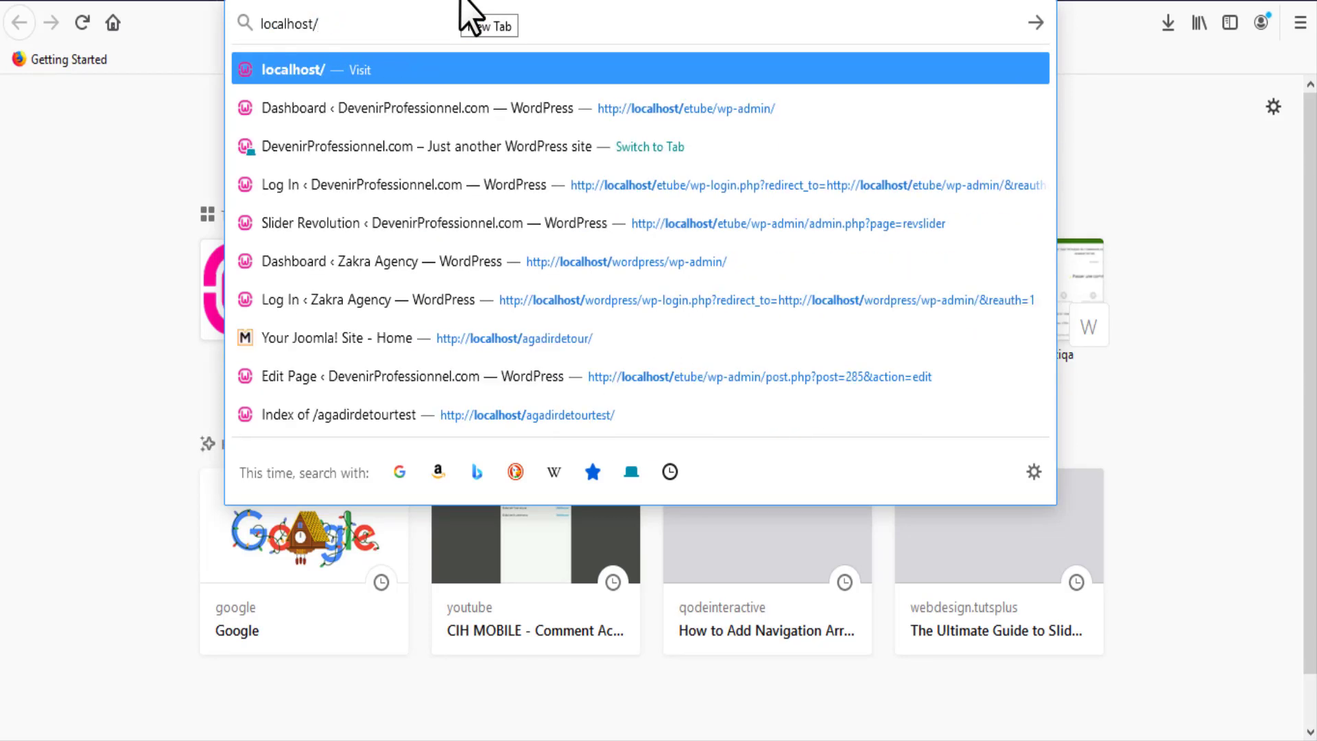
{"action": "type", "text": "etube/w"}
{"action": "key", "text": "Return"}
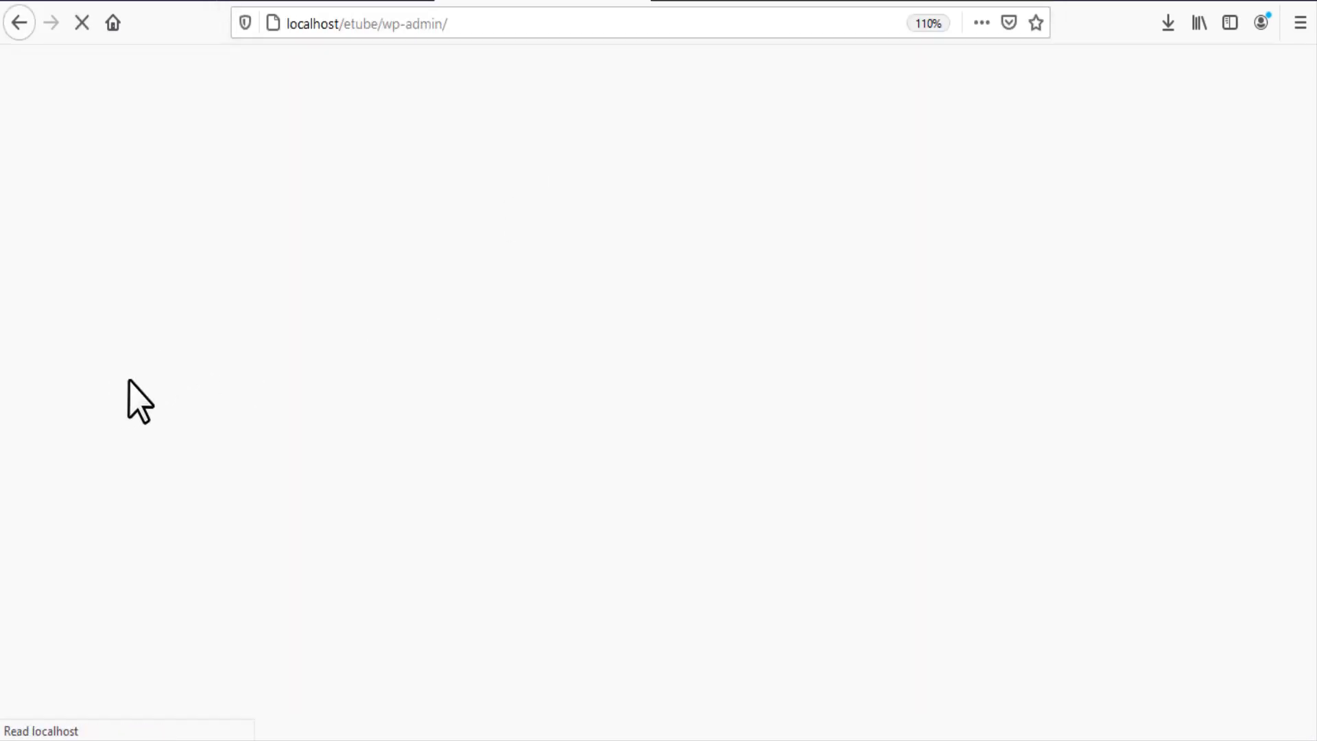
Find the Home page in the list of all pages and open it for editing.
{"action": "scroll", "coordinate": [131, 514], "scroll_direction": "down", "scroll_amount": 2}
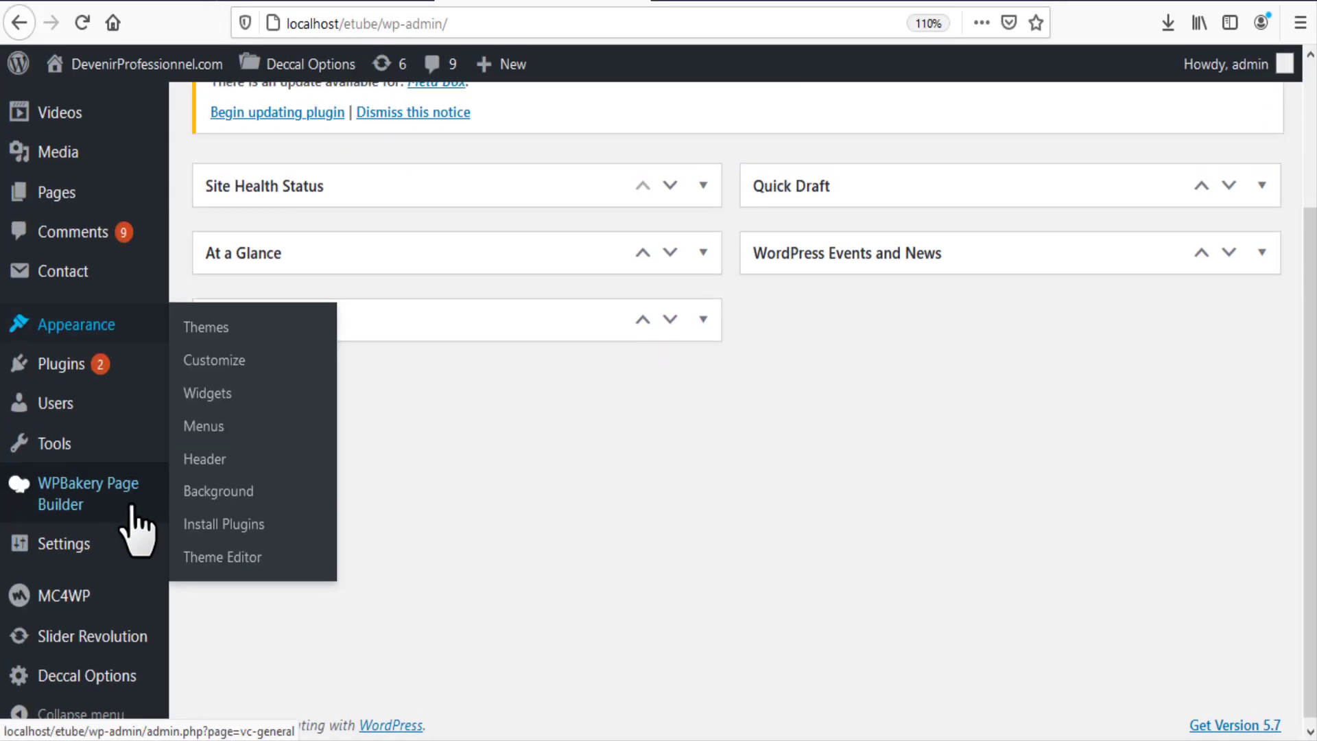
{"action": "scroll", "coordinate": [89, 439], "scroll_direction": "up", "scroll_amount": 2}
{"action": "mouse_move", "coordinate": [59, 326]}
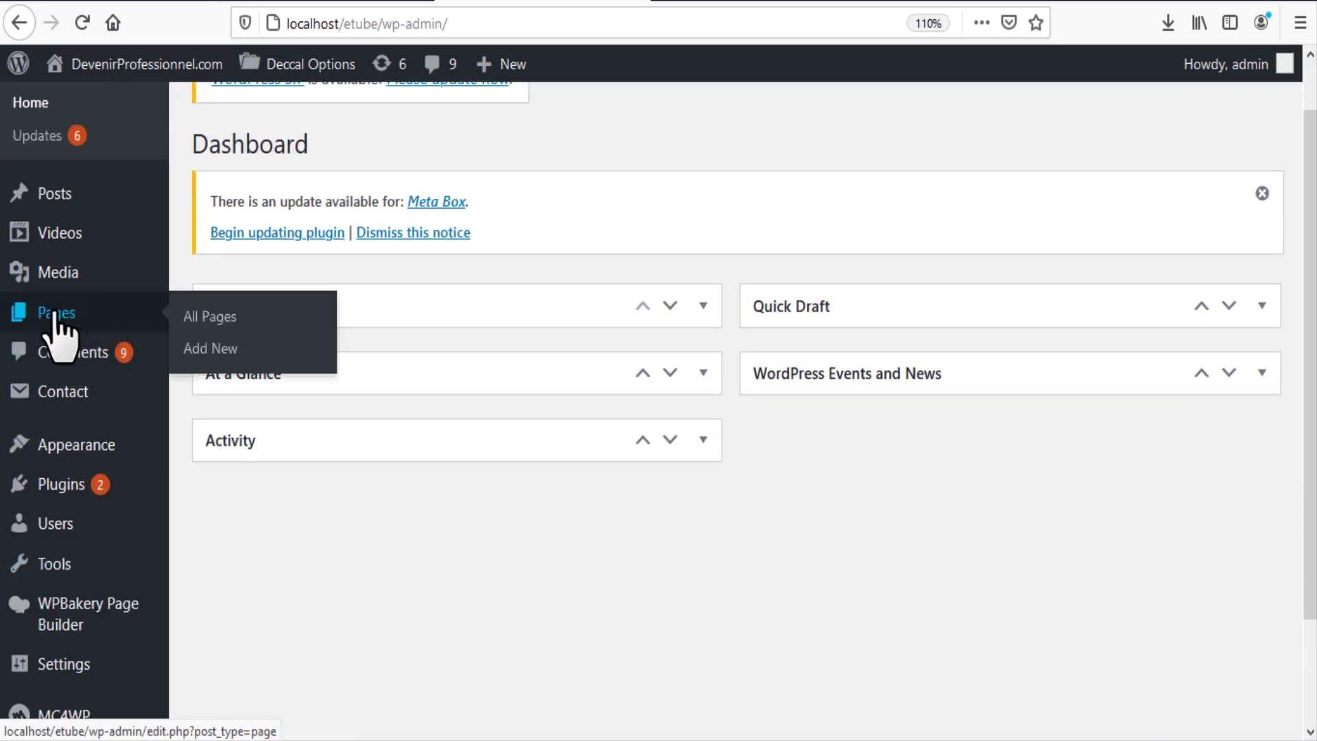
{"action": "left_click", "coordinate": [199, 317]}
{"action": "scroll", "coordinate": [420, 473], "scroll_direction": "down", "scroll_amount": 10}
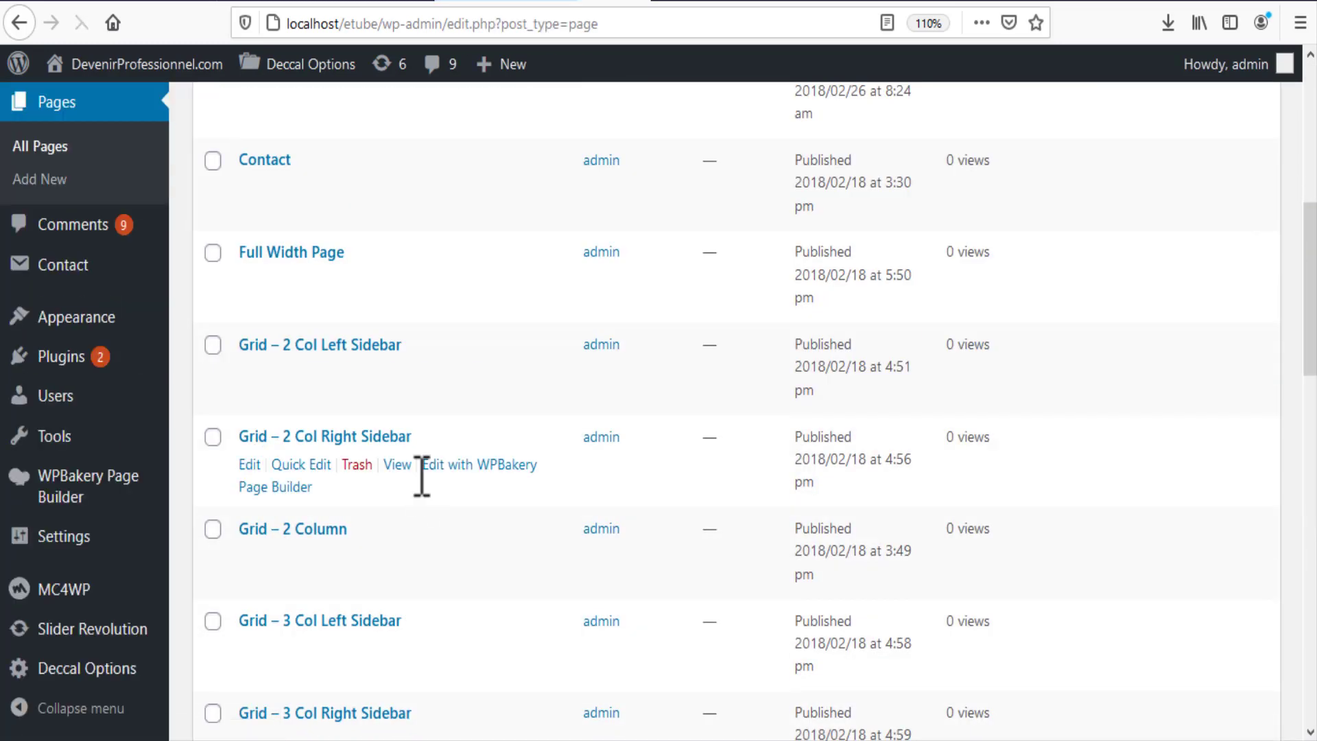
{"action": "scroll", "coordinate": [425, 493], "scroll_direction": "down", "scroll_amount": 10}
{"action": "scroll", "coordinate": [347, 494], "scroll_direction": "up", "scroll_amount": 3}
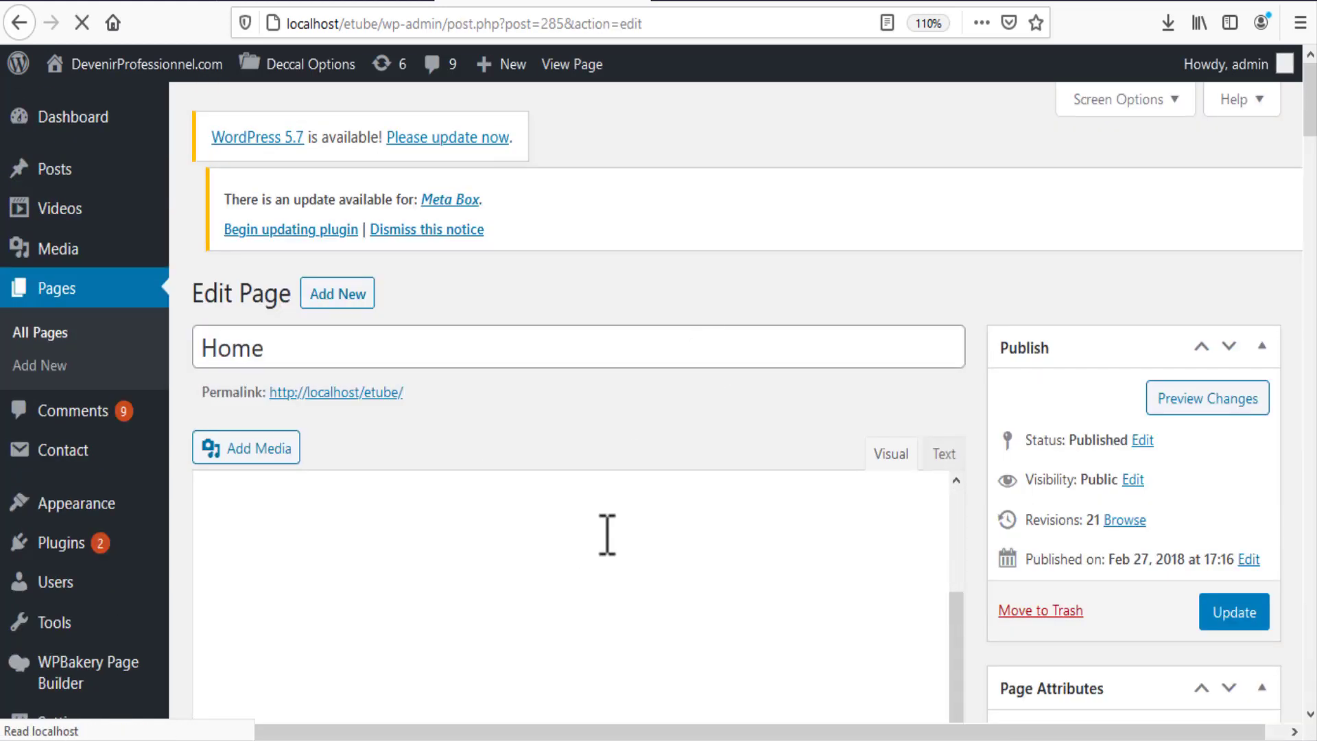
Switch the Home page's Revolution Slider element to "my slider", save its settings and update the page.
{"action": "scroll", "coordinate": [643, 553], "scroll_direction": "down", "scroll_amount": 5}
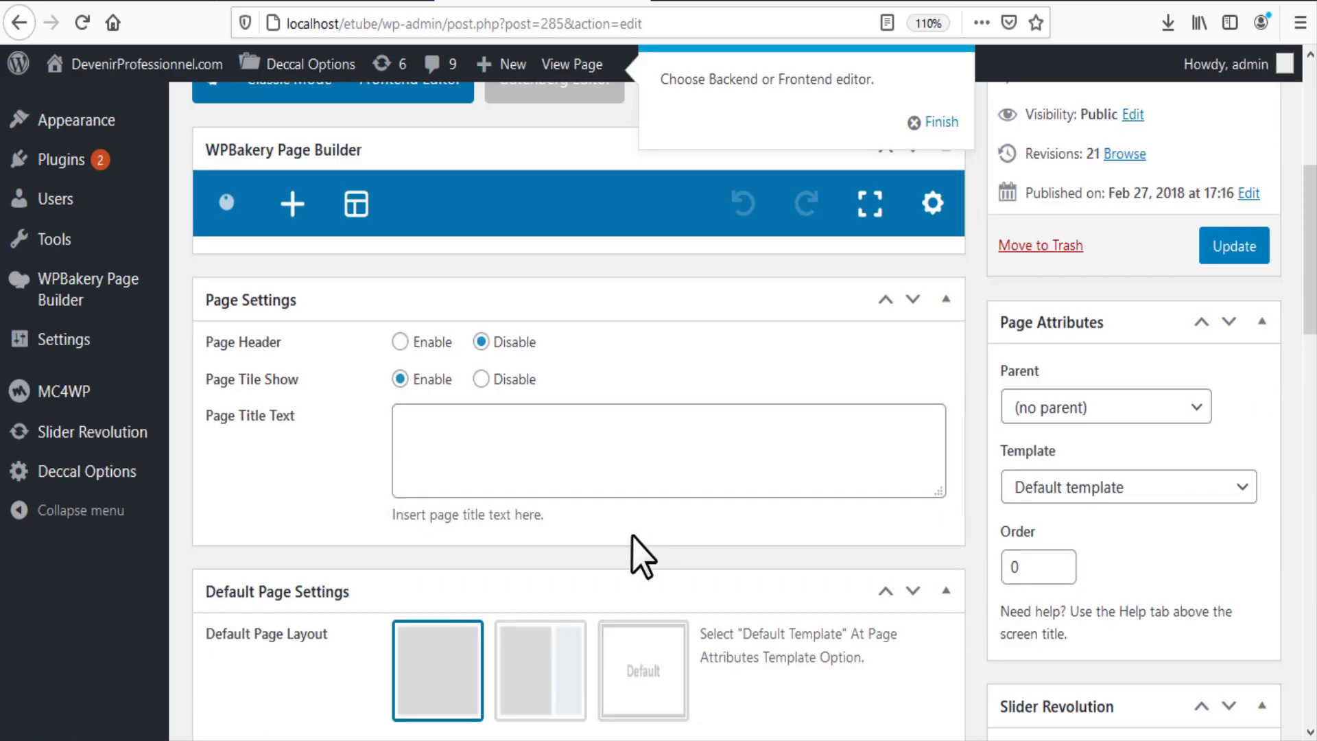
{"action": "scroll", "coordinate": [338, 456], "scroll_direction": "up", "scroll_amount": 4}
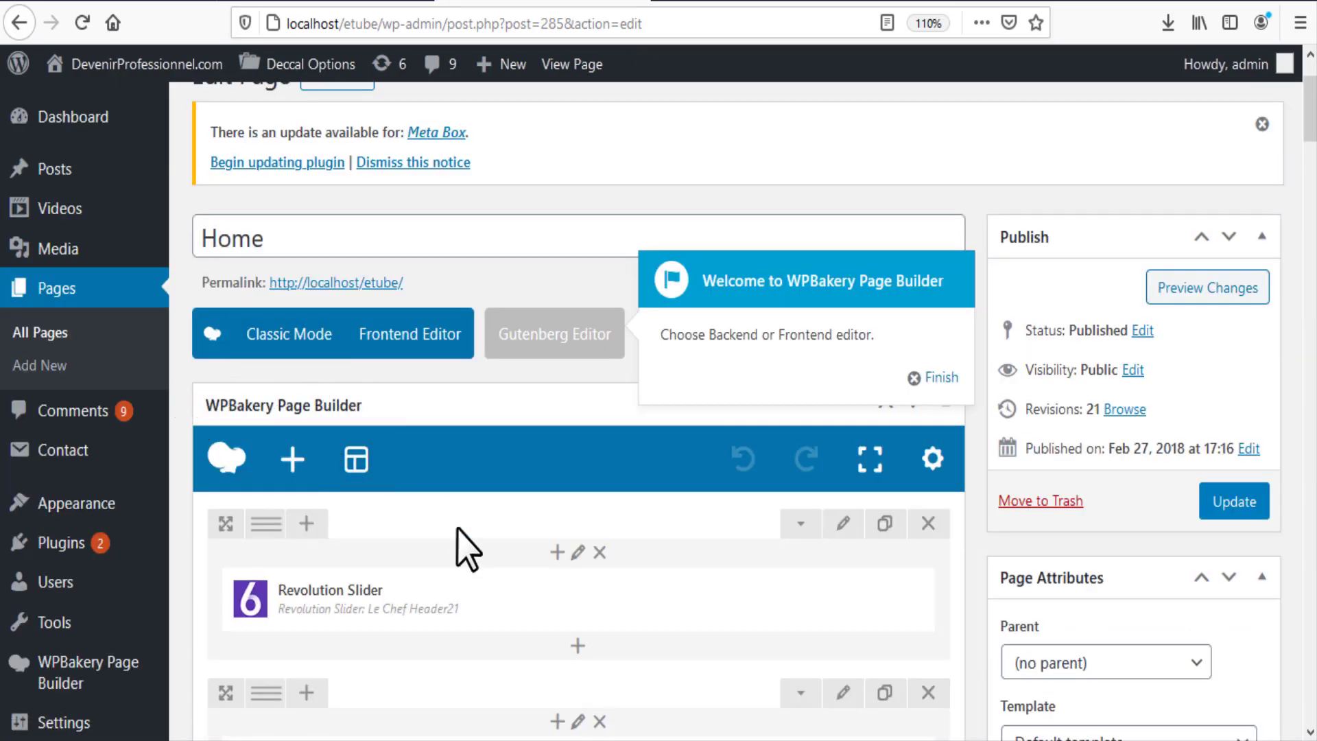
{"action": "scroll", "coordinate": [466, 549], "scroll_direction": "down", "scroll_amount": 5}
{"action": "scroll", "coordinate": [479, 529], "scroll_direction": "up", "scroll_amount": 2}
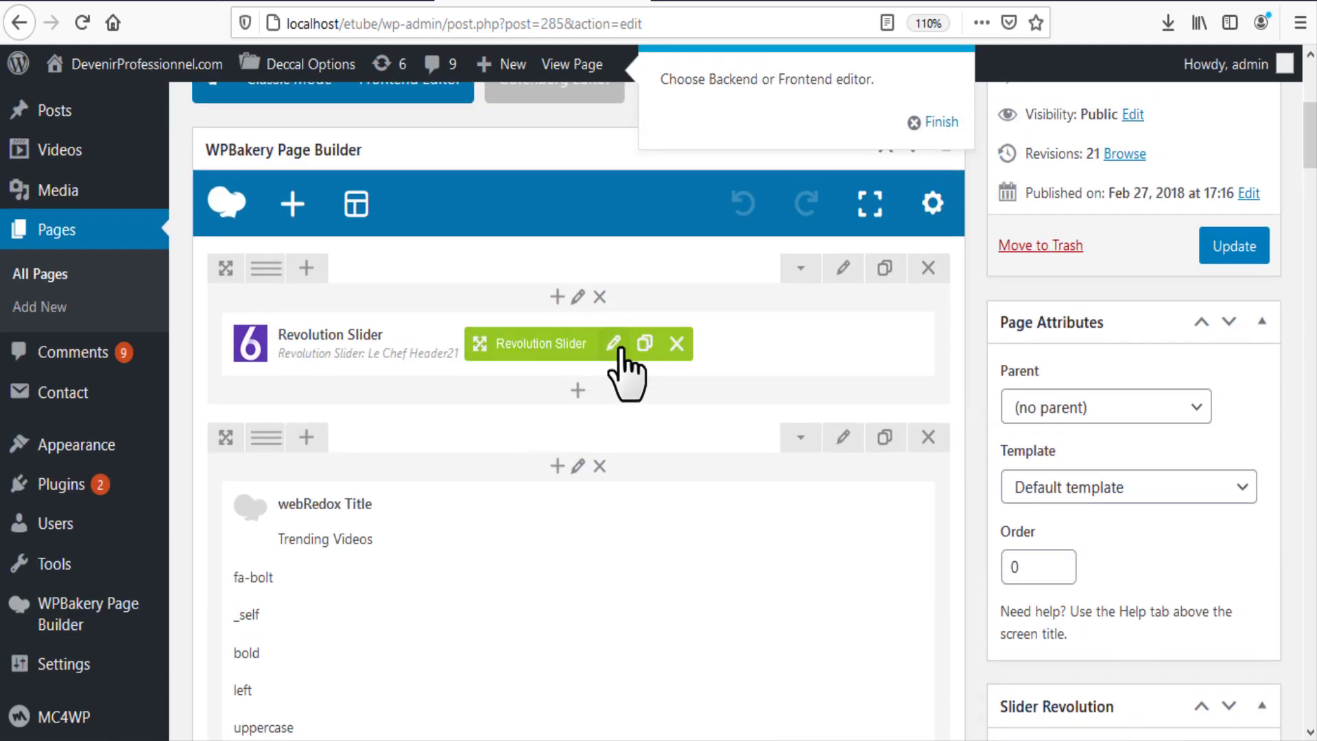
{"action": "left_click", "coordinate": [616, 344]}
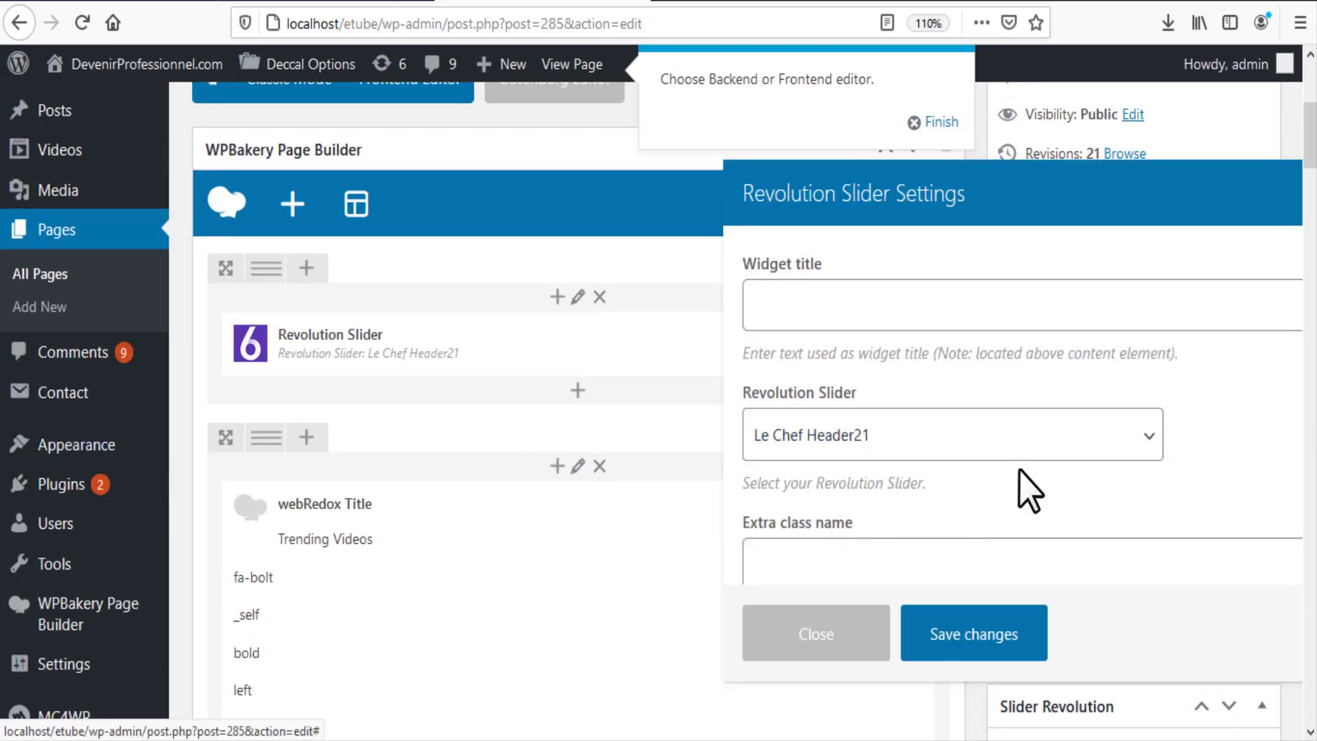
{"action": "left_click", "coordinate": [1018, 446]}
{"action": "scroll", "coordinate": [887, 385], "scroll_direction": "down", "scroll_amount": 1}
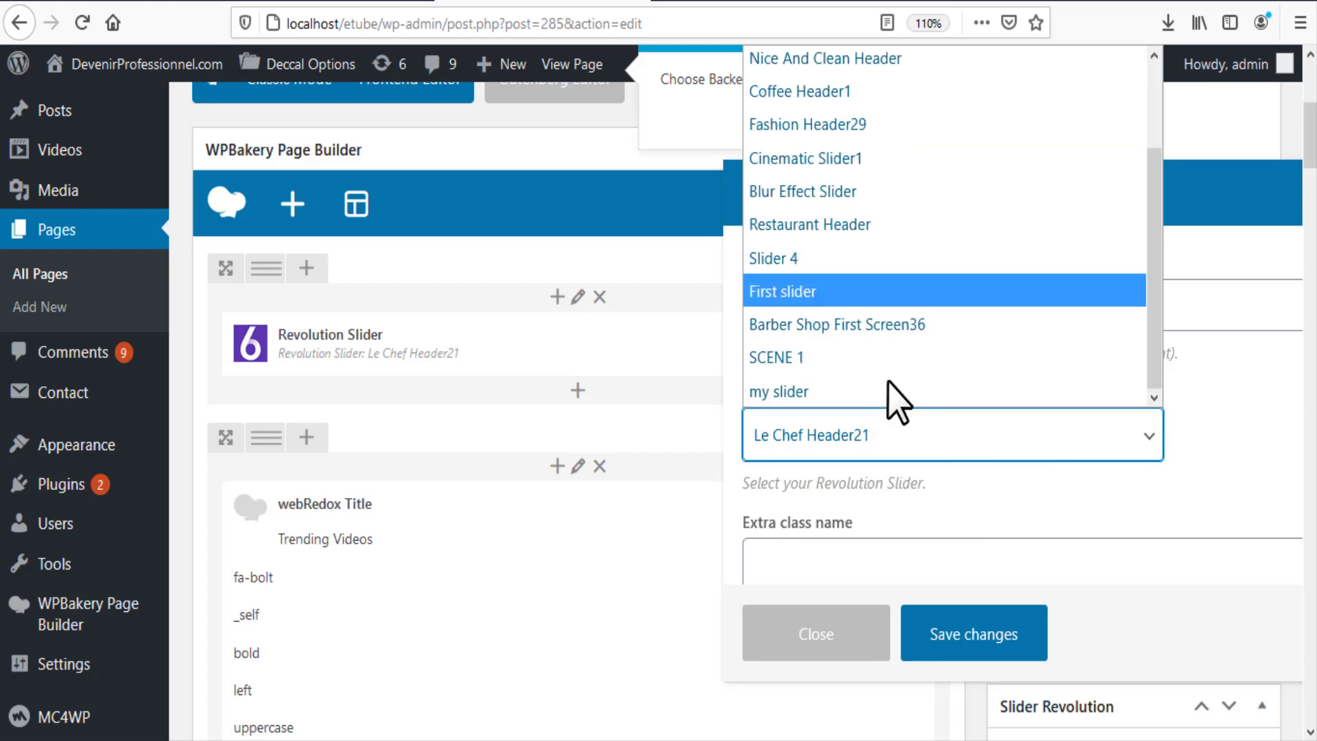
{"action": "left_click", "coordinate": [901, 389]}
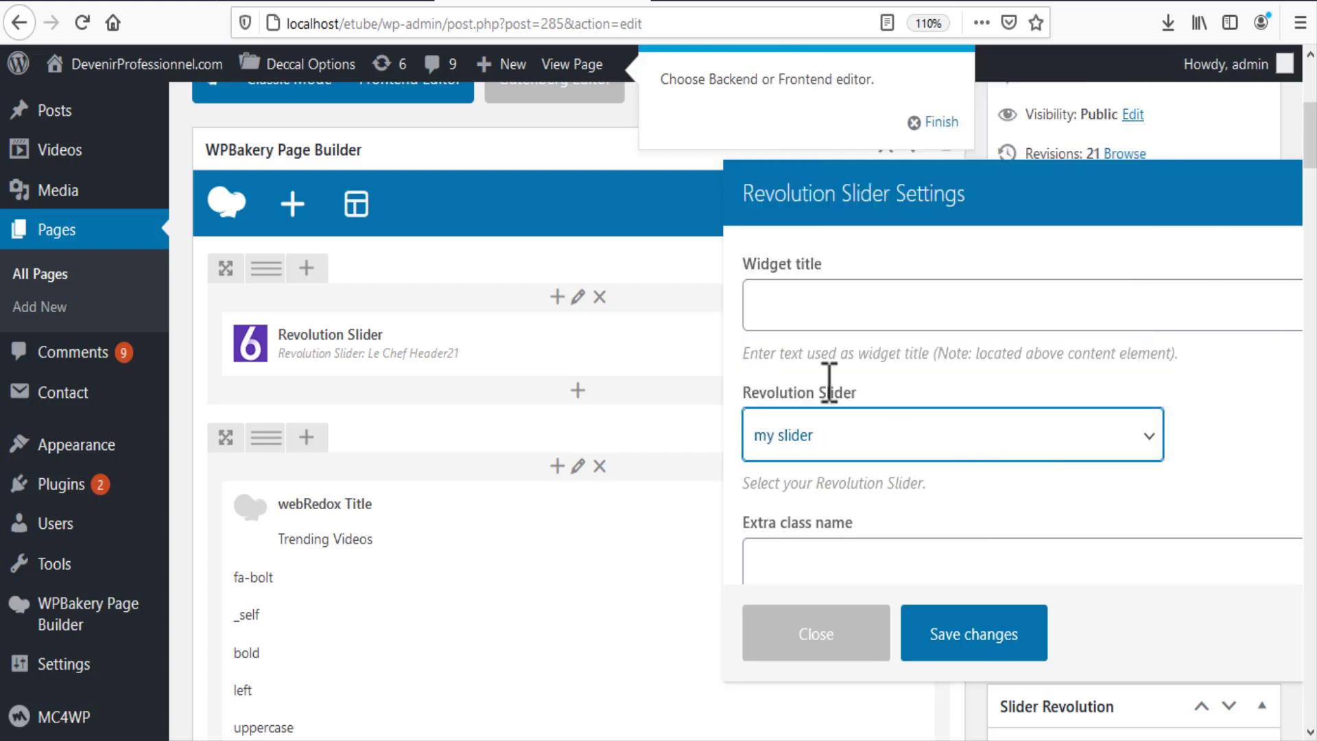
{"action": "left_click", "coordinate": [968, 635]}
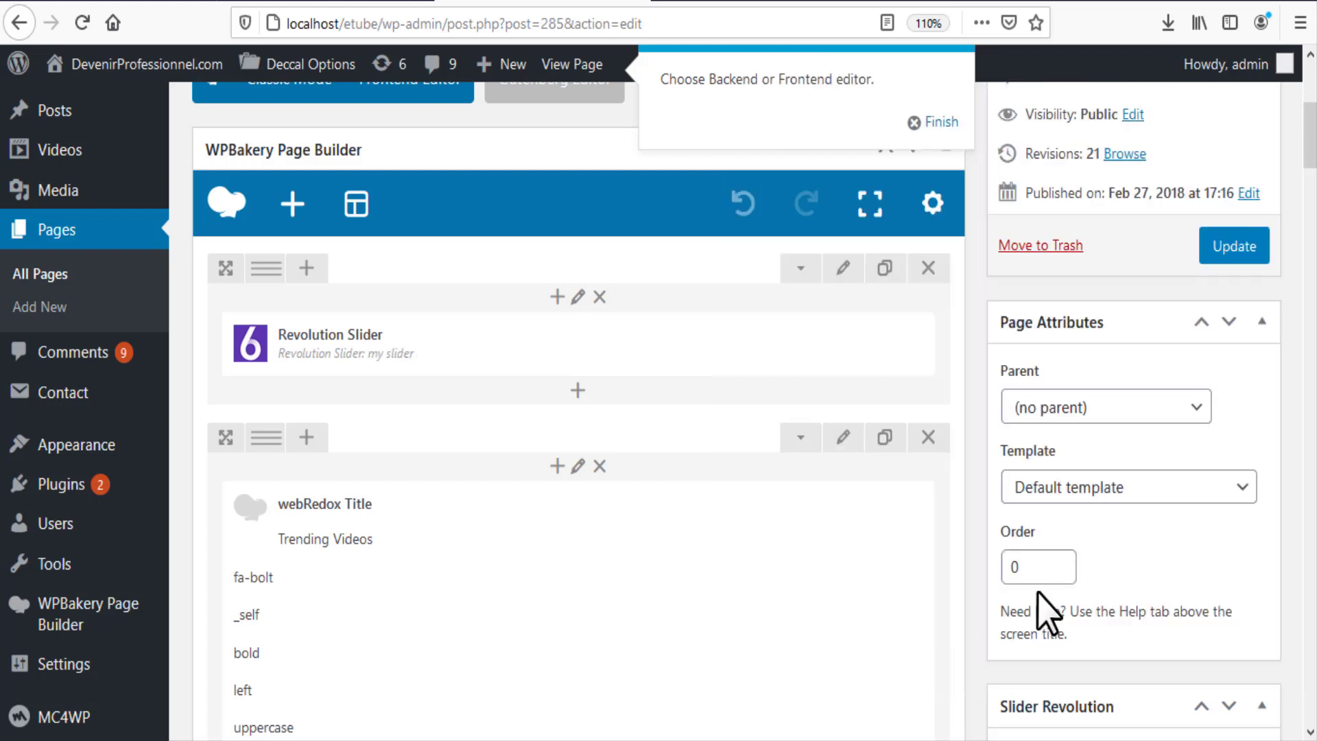
{"action": "left_click", "coordinate": [1234, 247]}
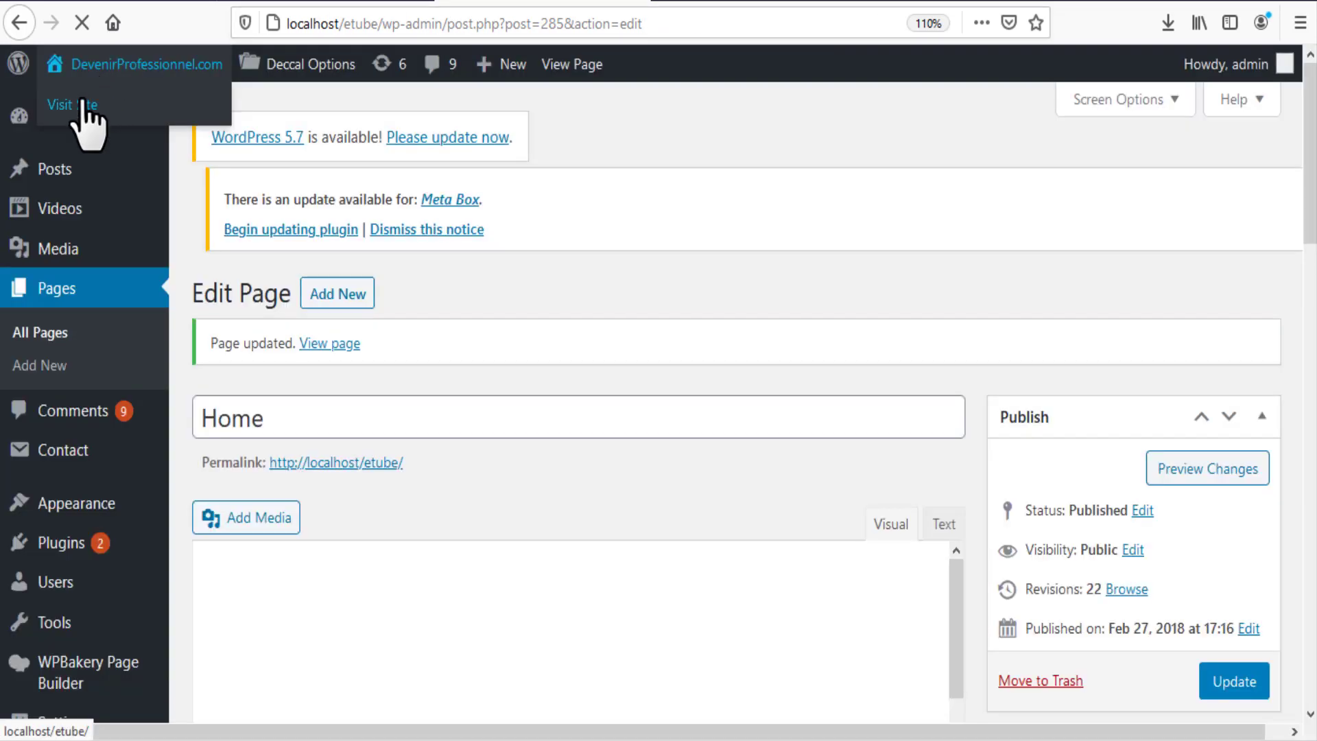
Visit the site in a new tab and examine the slider on the live home page.
{"action": "right_click", "coordinate": [103, 105]}
{"action": "left_click", "coordinate": [141, 113]}
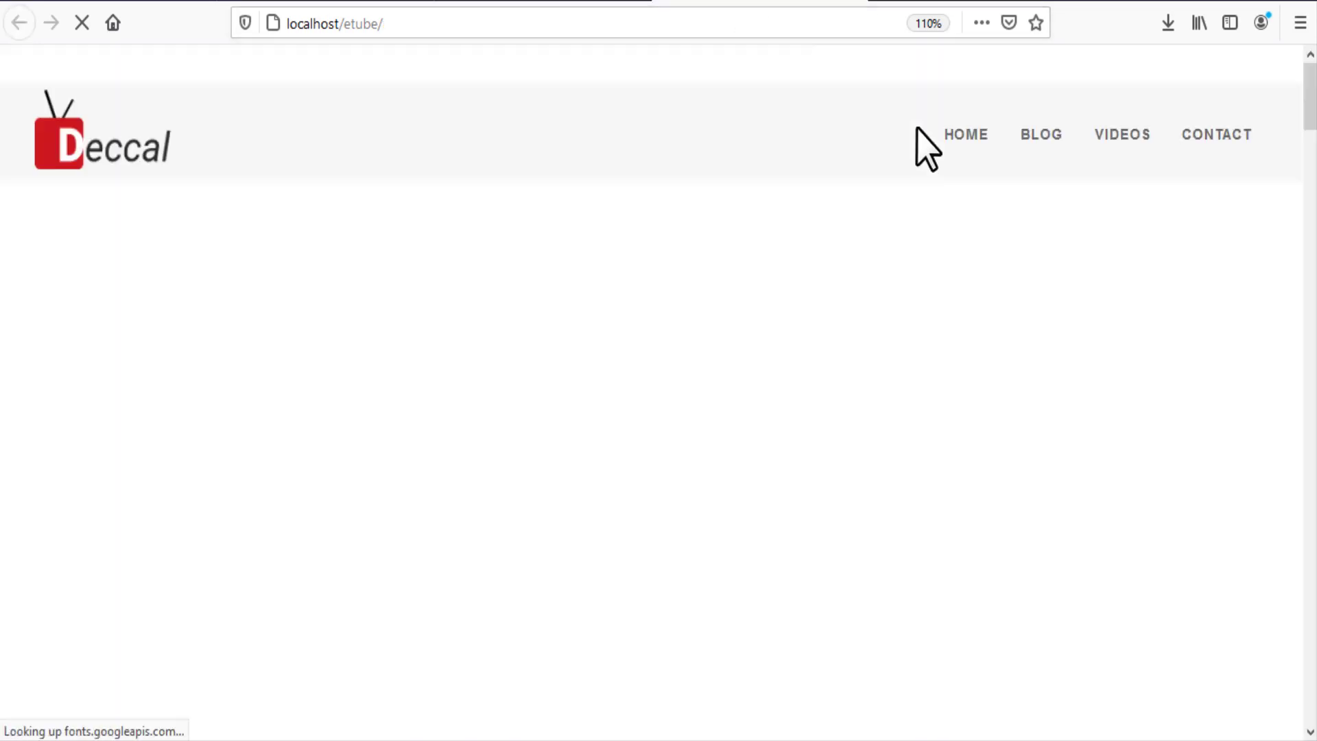
{"action": "mouse_move", "coordinate": [941, 145]}
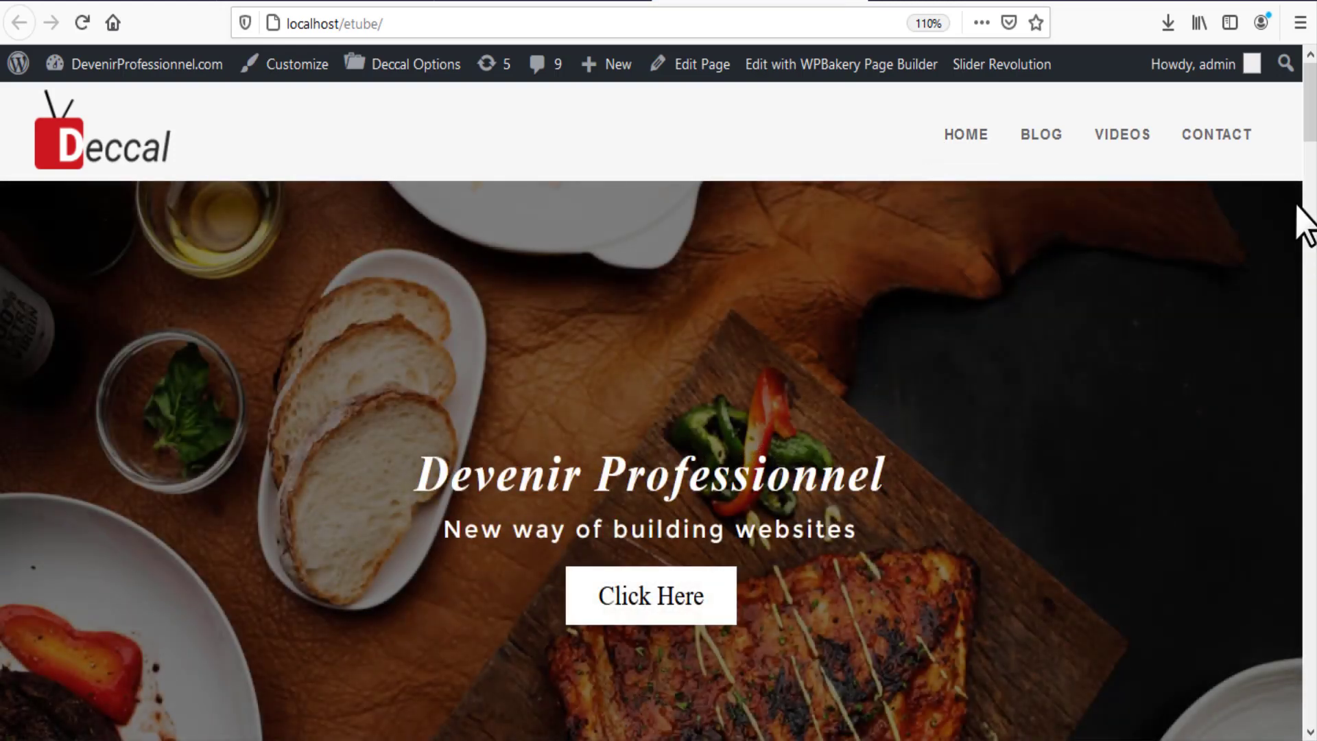
{"action": "scroll", "coordinate": [658, 411], "scroll_direction": "down", "scroll_amount": 3}
{"action": "scroll", "coordinate": [659, 411], "scroll_direction": "up", "scroll_amount": 3}
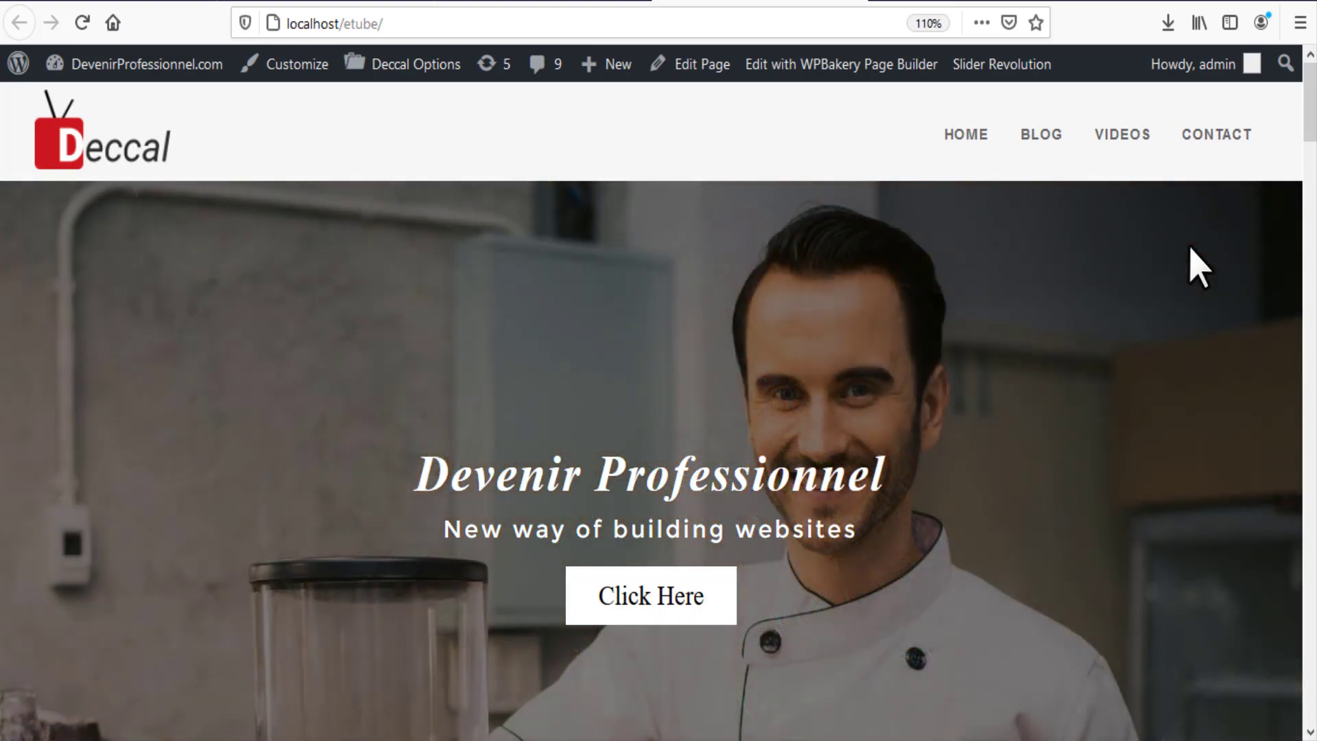
{"action": "scroll", "coordinate": [1200, 268], "scroll_direction": "down", "scroll_amount": 5}
{"action": "scroll", "coordinate": [1207, 271], "scroll_direction": "down", "scroll_amount": 2}
{"action": "scroll", "coordinate": [1200, 265], "scroll_direction": "up", "scroll_amount": 7}
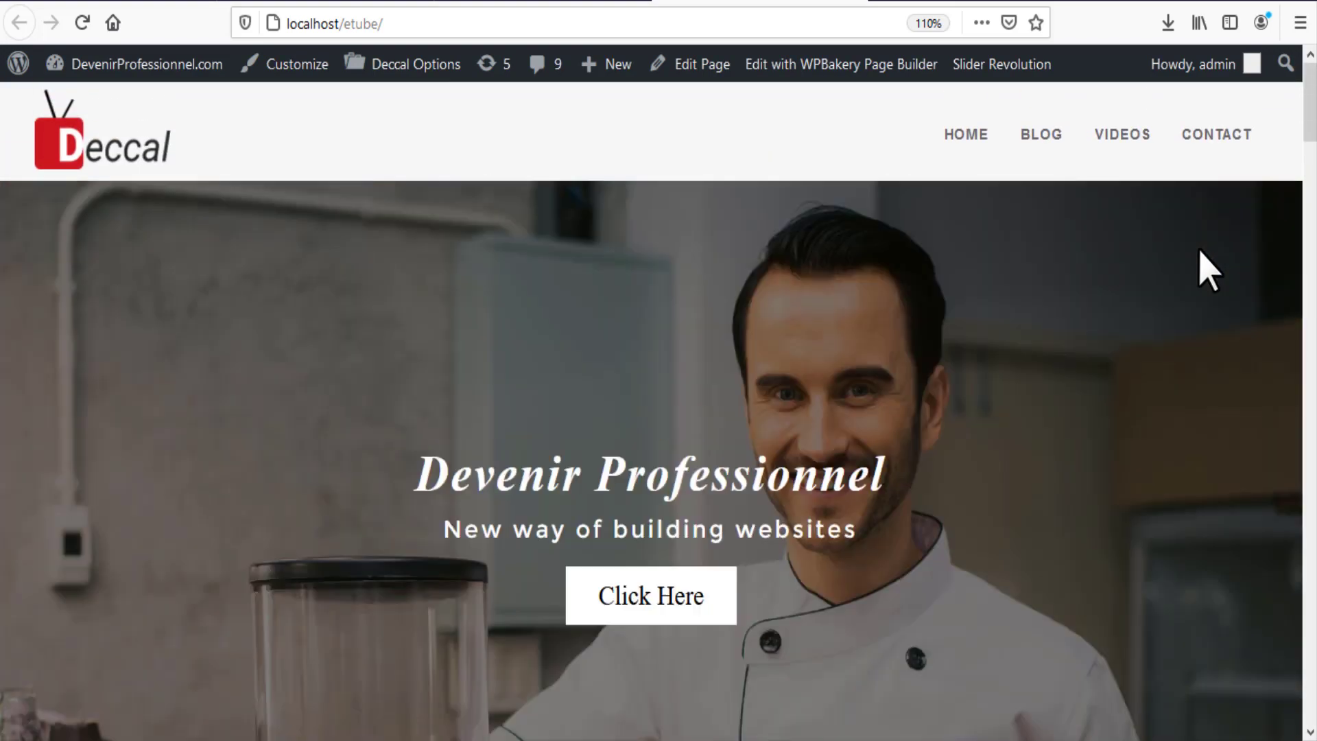
{"action": "scroll", "coordinate": [652, 404], "scroll_direction": "down", "scroll_amount": 3}
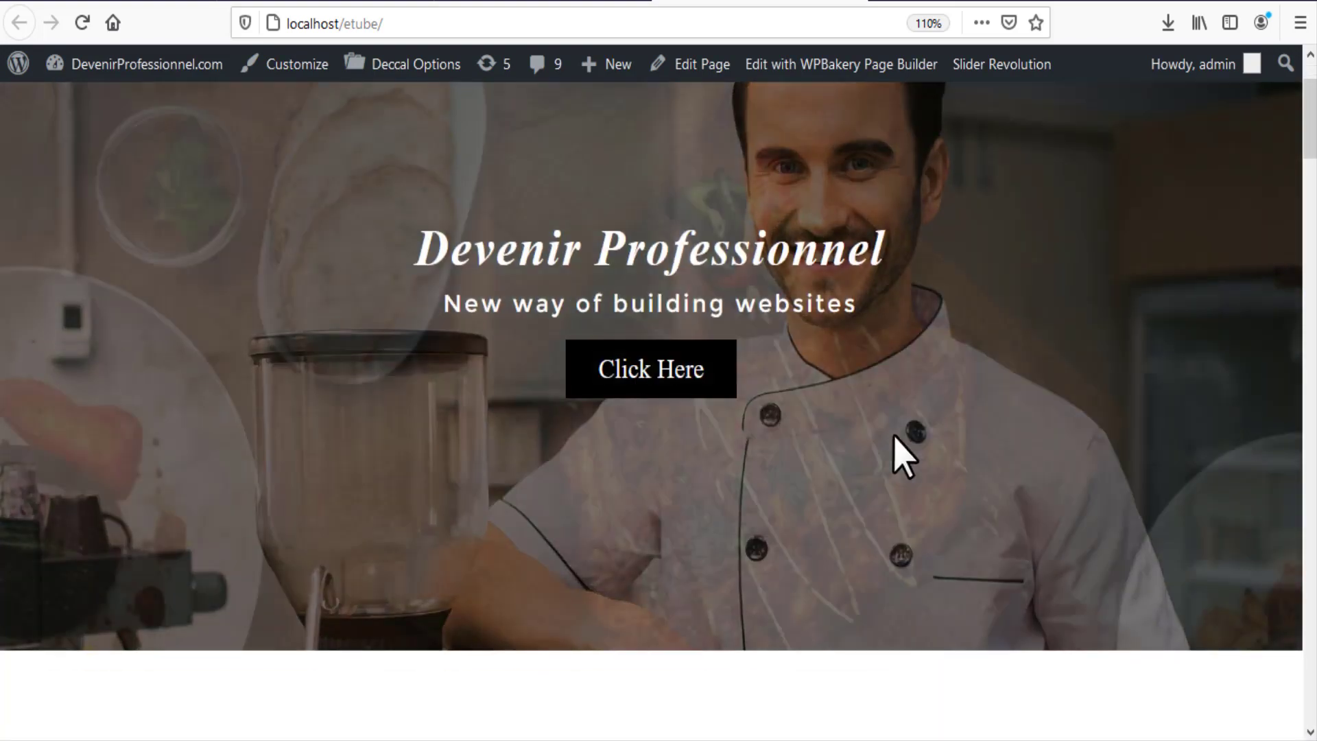
Add a Simple Link action to the Button-2 global layer in the slider editor.
{"action": "scroll", "coordinate": [897, 456], "scroll_direction": "up", "scroll_amount": 3}
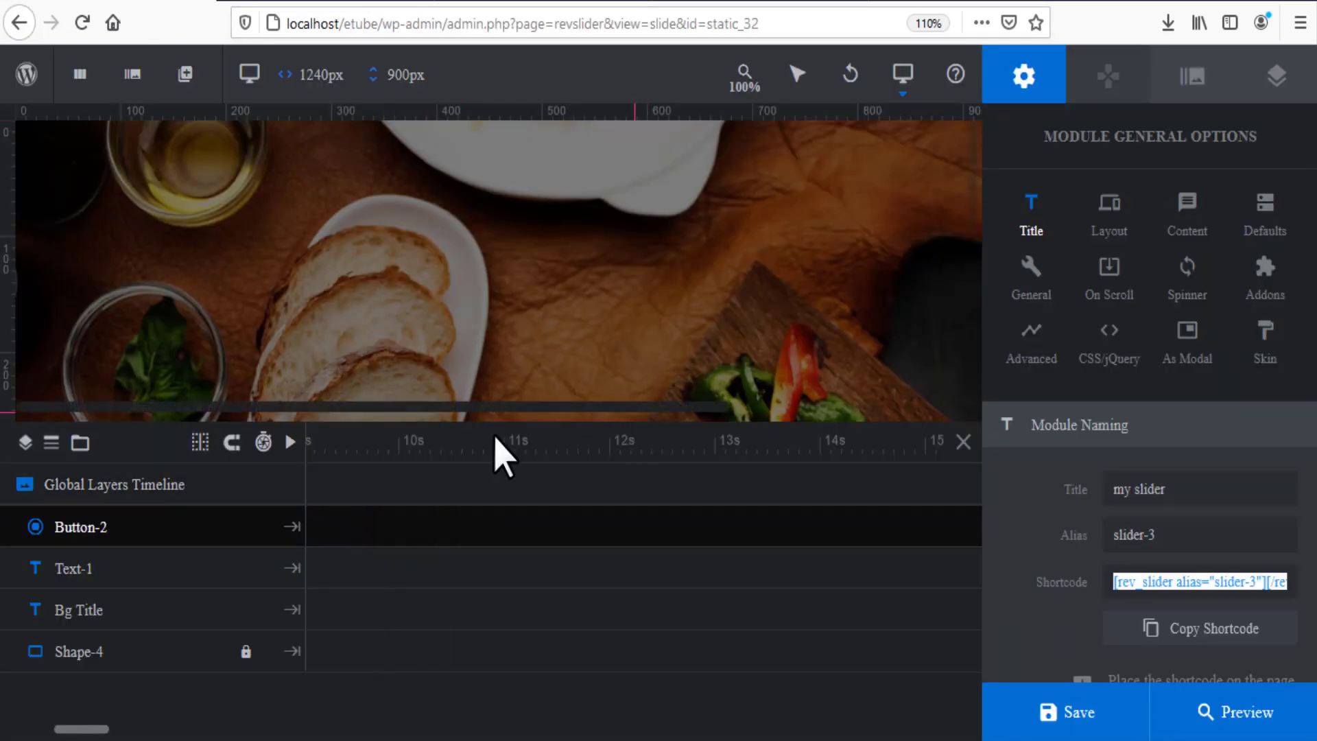
{"action": "left_click", "coordinate": [147, 532]}
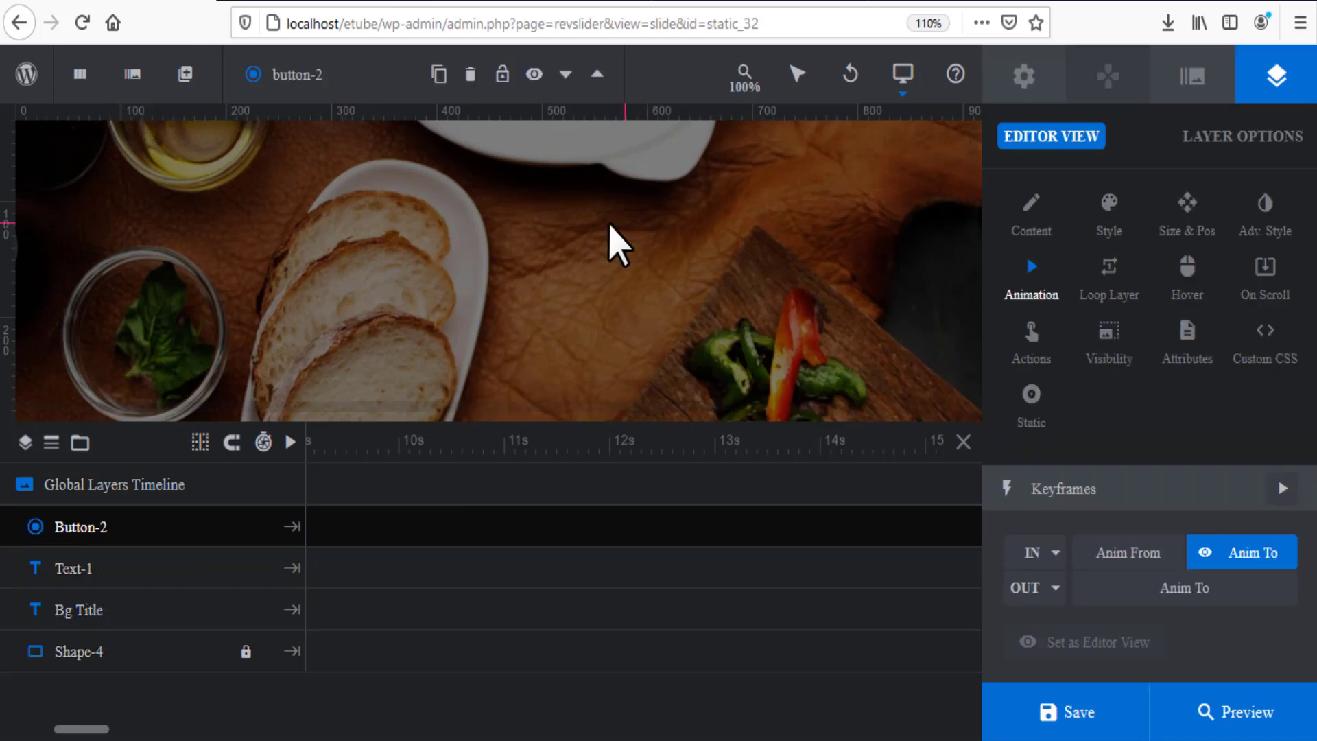
{"action": "scroll", "coordinate": [618, 244], "scroll_direction": "up", "scroll_amount": 1}
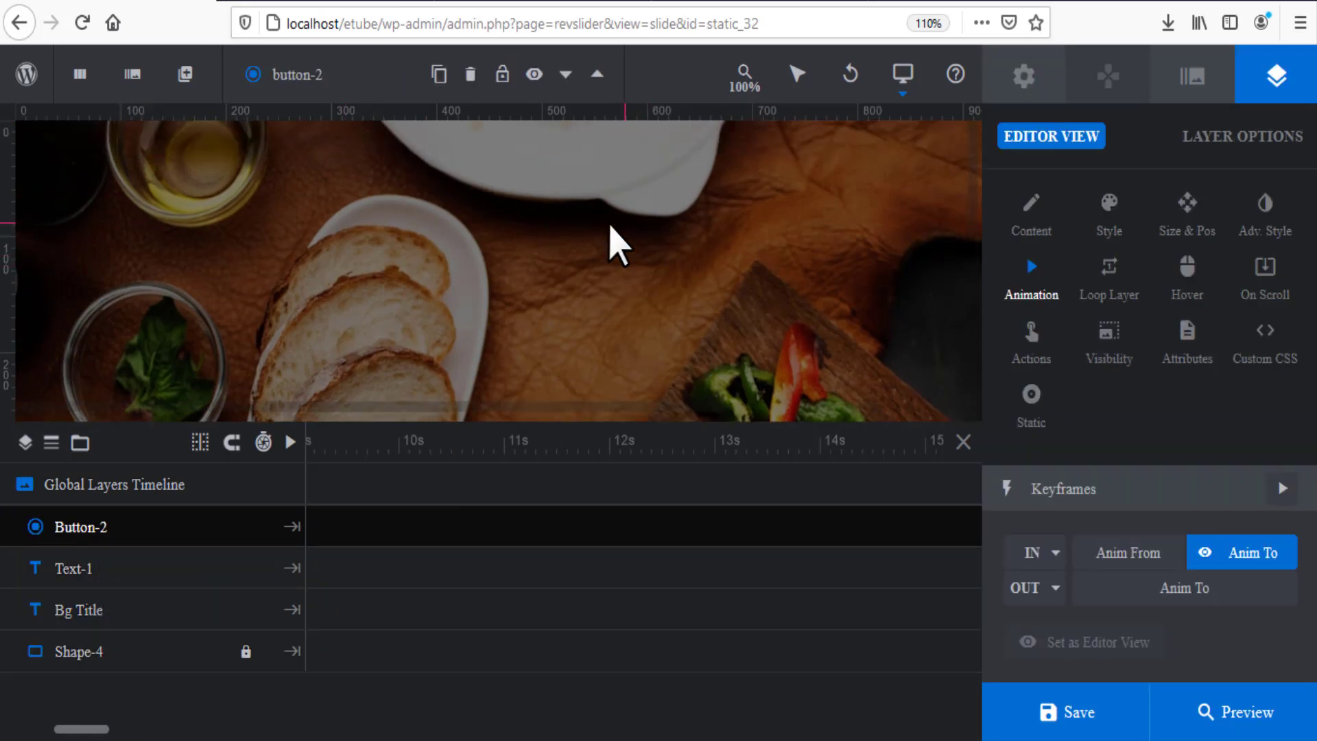
{"action": "left_click", "coordinate": [1032, 346]}
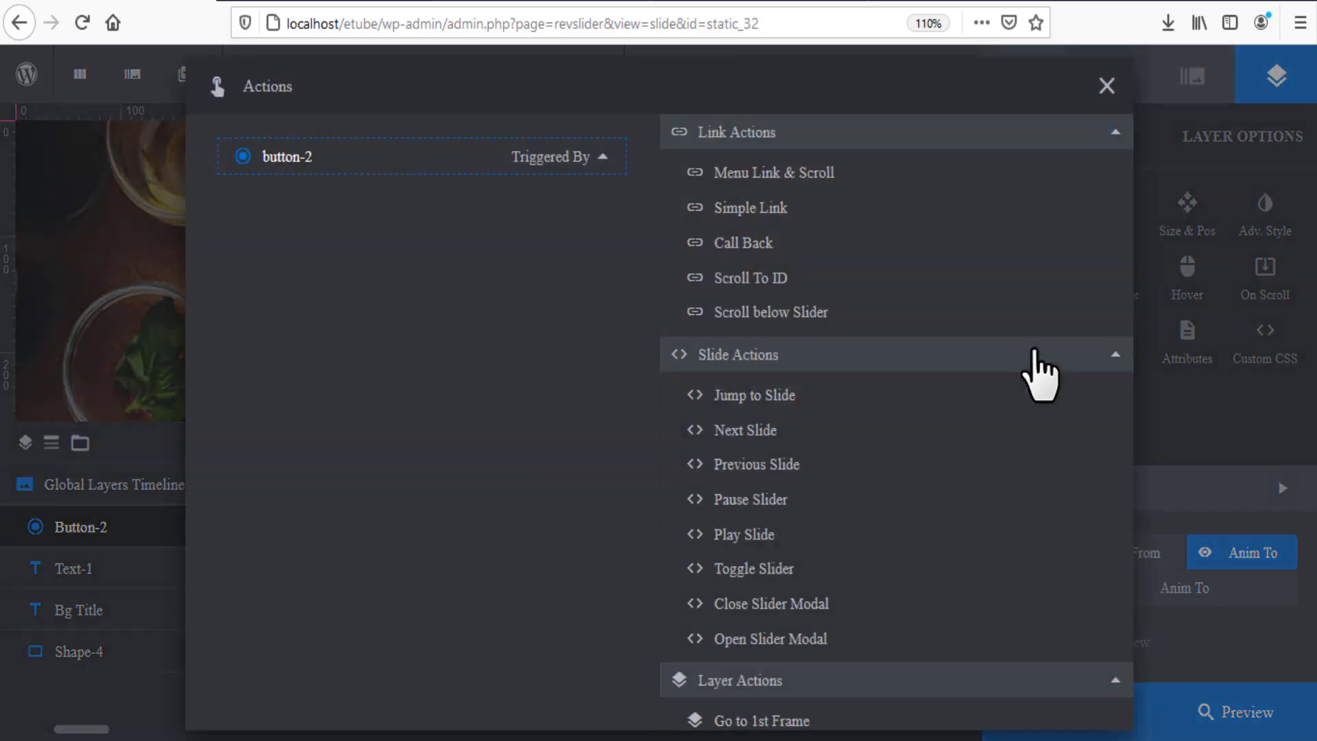
{"action": "scroll", "coordinate": [801, 411], "scroll_direction": "down", "scroll_amount": 4}
{"action": "scroll", "coordinate": [801, 412], "scroll_direction": "down", "scroll_amount": 3}
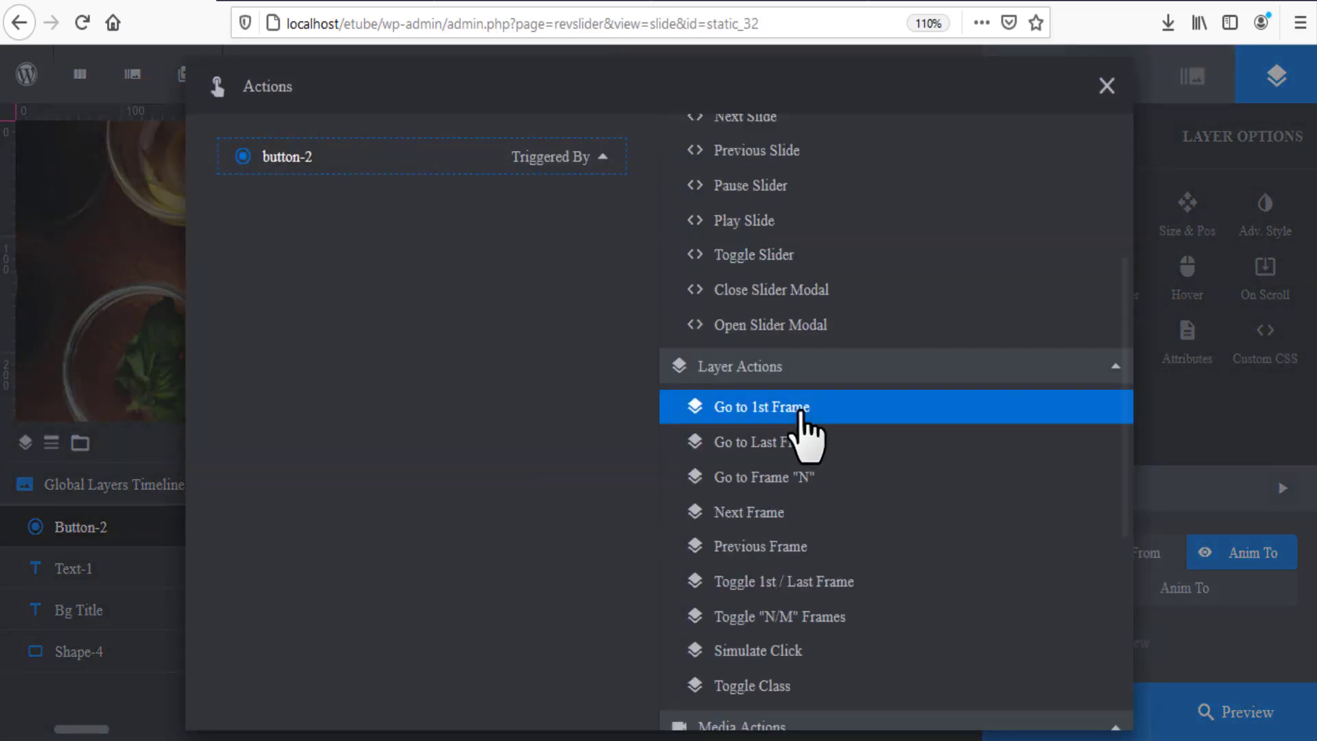
{"action": "scroll", "coordinate": [800, 427], "scroll_direction": "up", "scroll_amount": 5}
{"action": "left_click", "coordinate": [758, 208]}
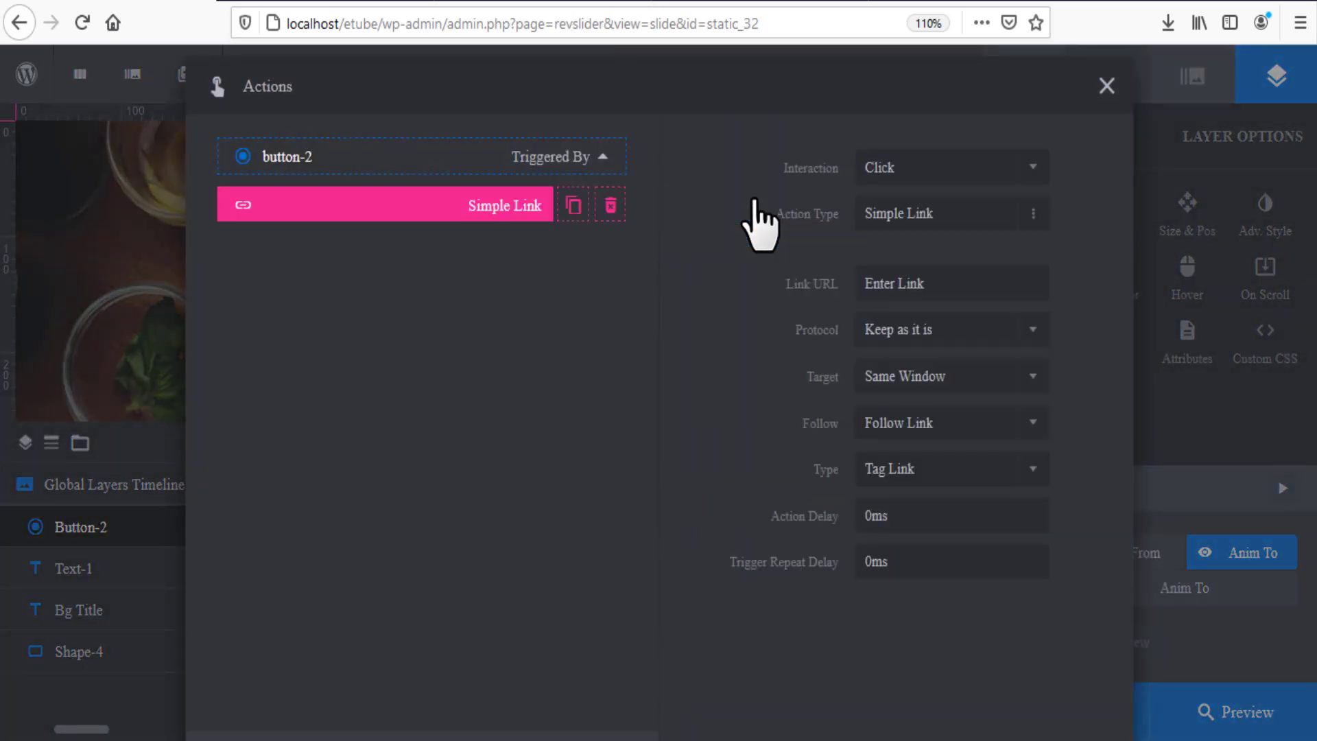
Set the Simple Link action to the Click interaction with # as its link URL, and save the slide.
{"action": "left_click", "coordinate": [1023, 172]}
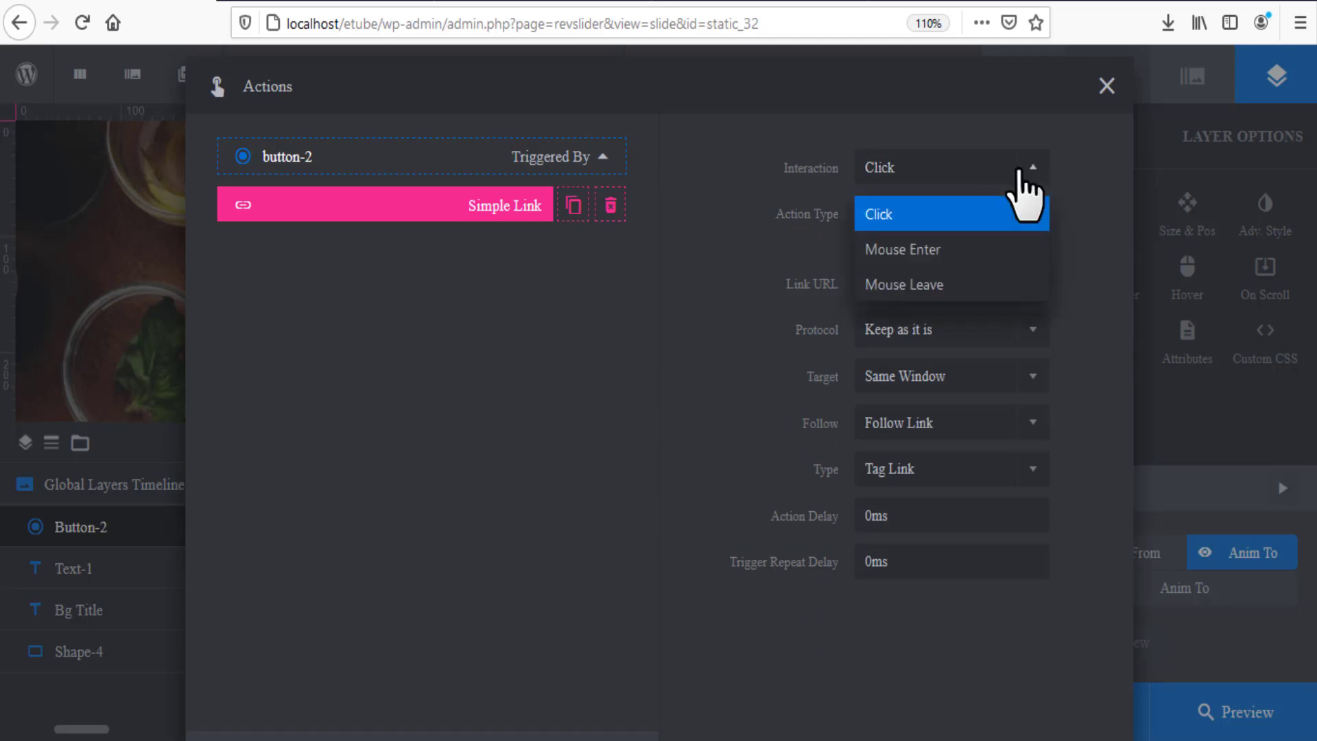
{"action": "left_click", "coordinate": [1032, 212]}
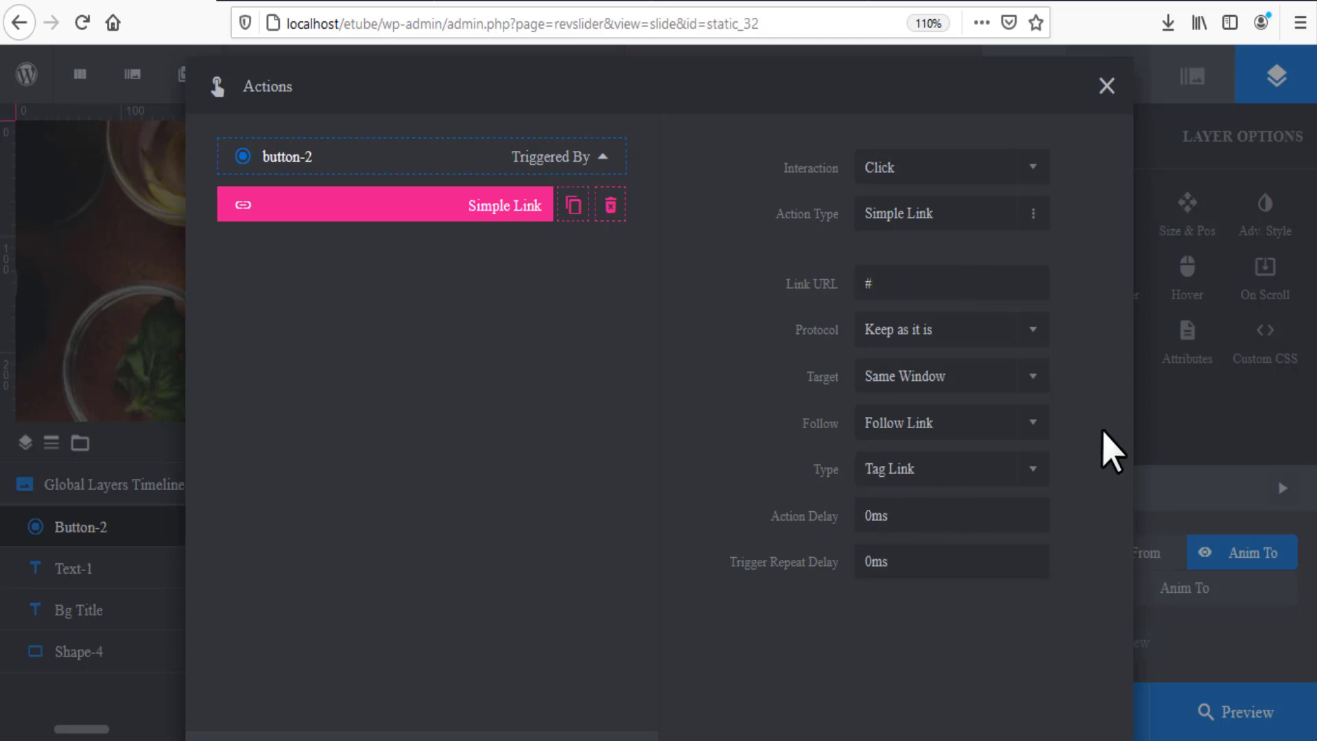
{"action": "left_click", "coordinate": [1200, 476]}
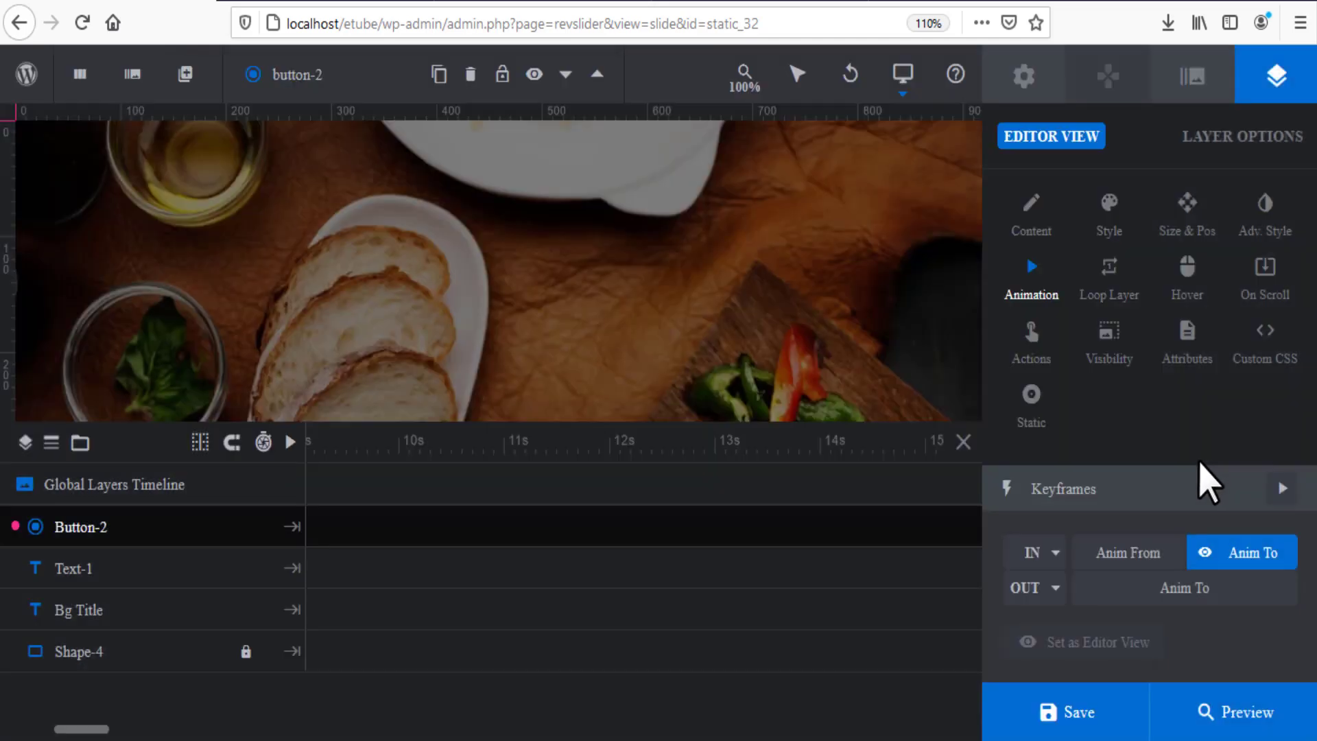
{"action": "scroll", "coordinate": [1071, 617], "scroll_direction": "down", "scroll_amount": 2}
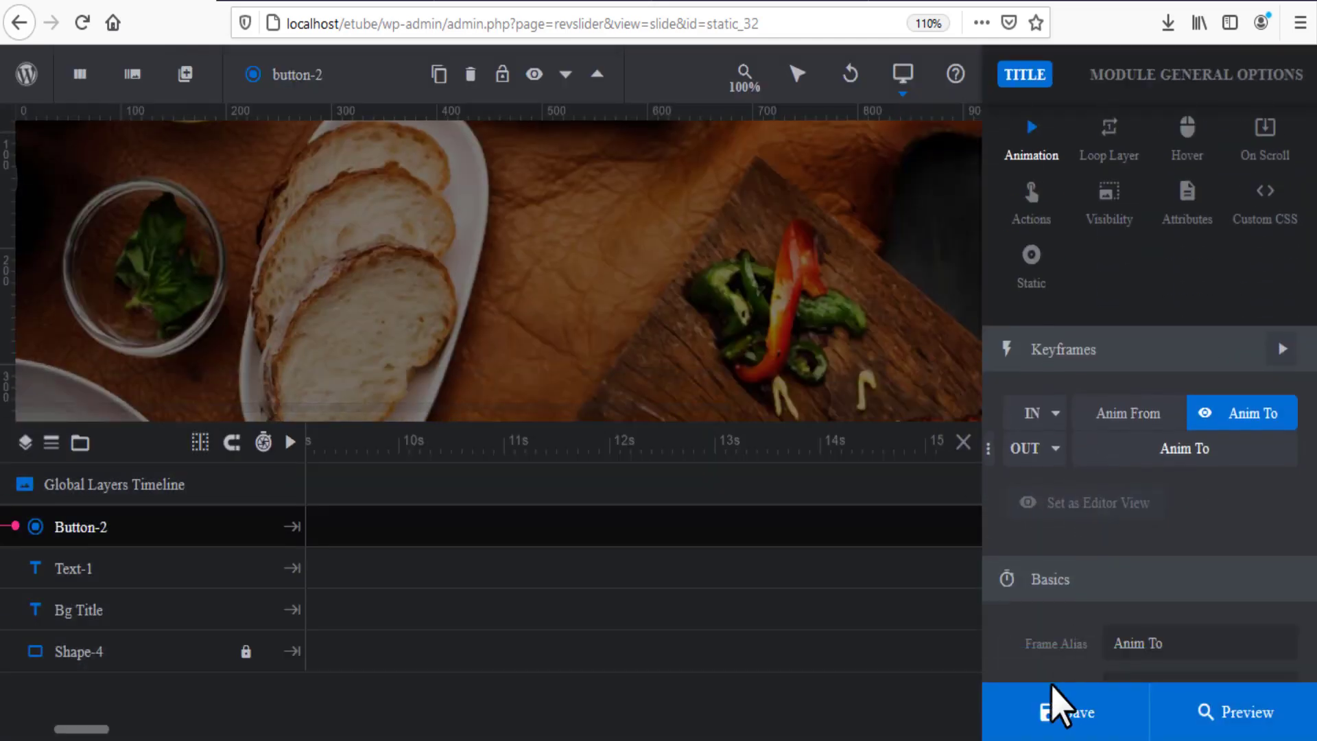
{"action": "left_click", "coordinate": [1060, 713]}
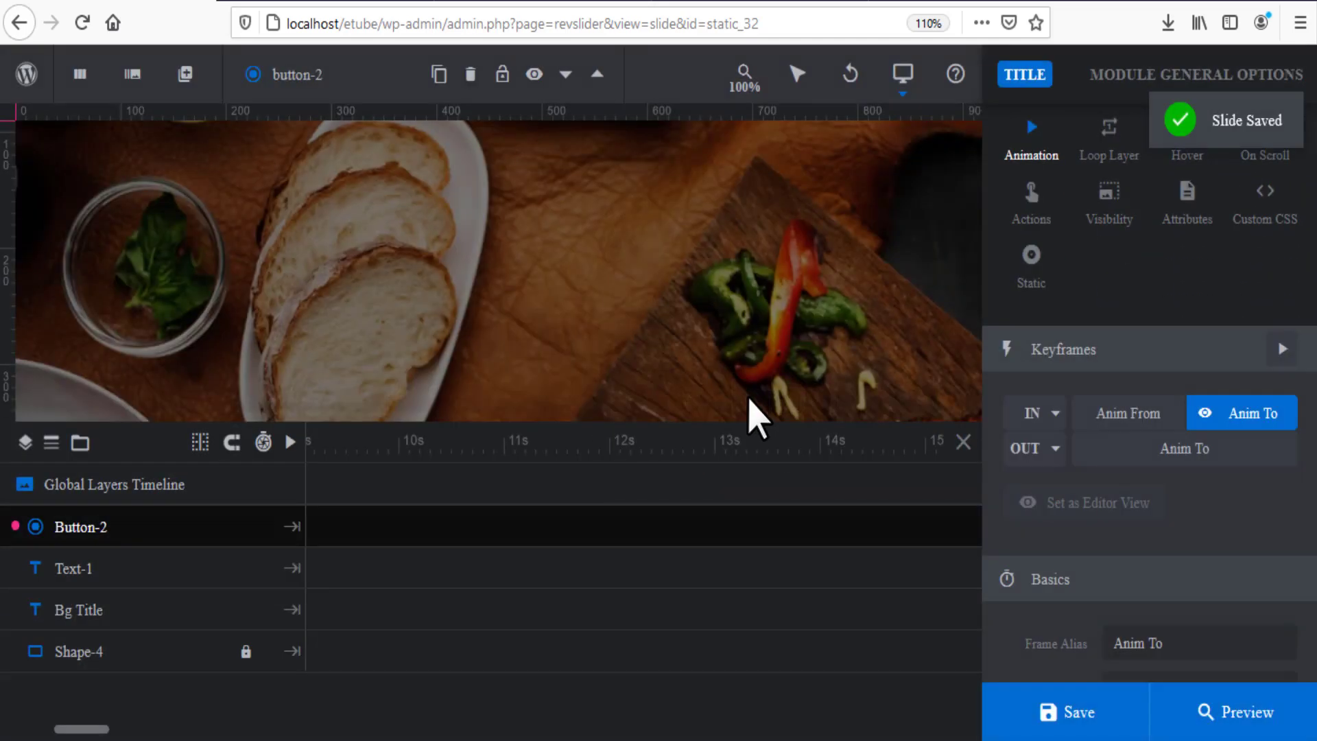
Review the link settings of the button-2 action and save the slider again.
{"action": "scroll", "coordinate": [919, 377], "scroll_direction": "up", "scroll_amount": 1}
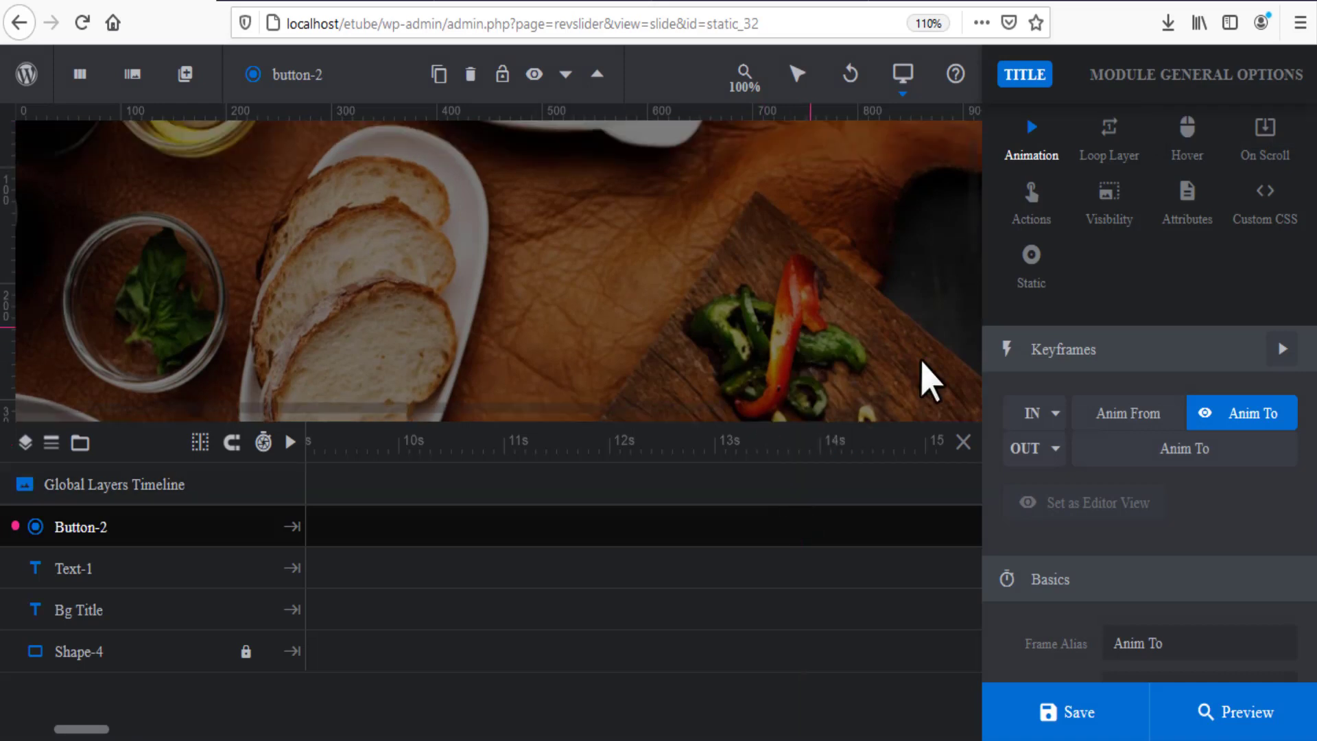
{"action": "left_click", "coordinate": [1039, 218]}
{"action": "left_click", "coordinate": [465, 203]}
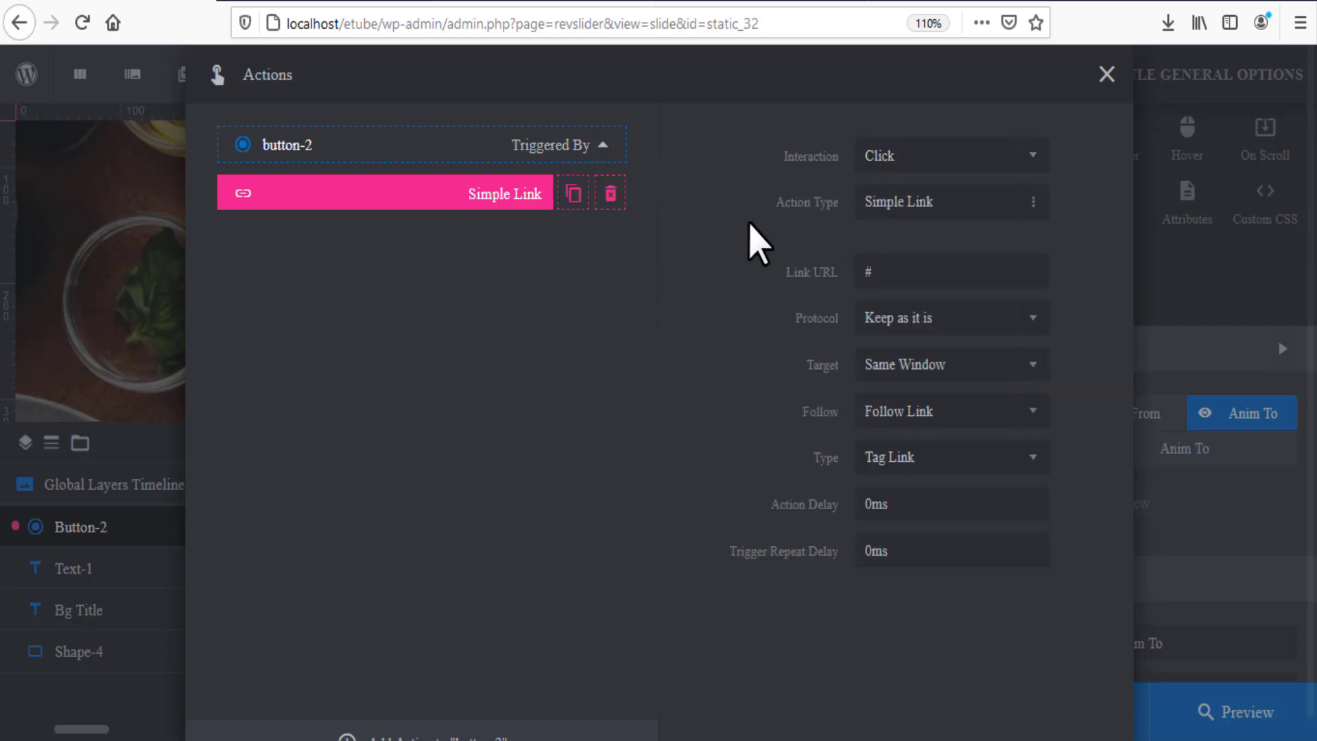
{"action": "left_click", "coordinate": [1106, 75]}
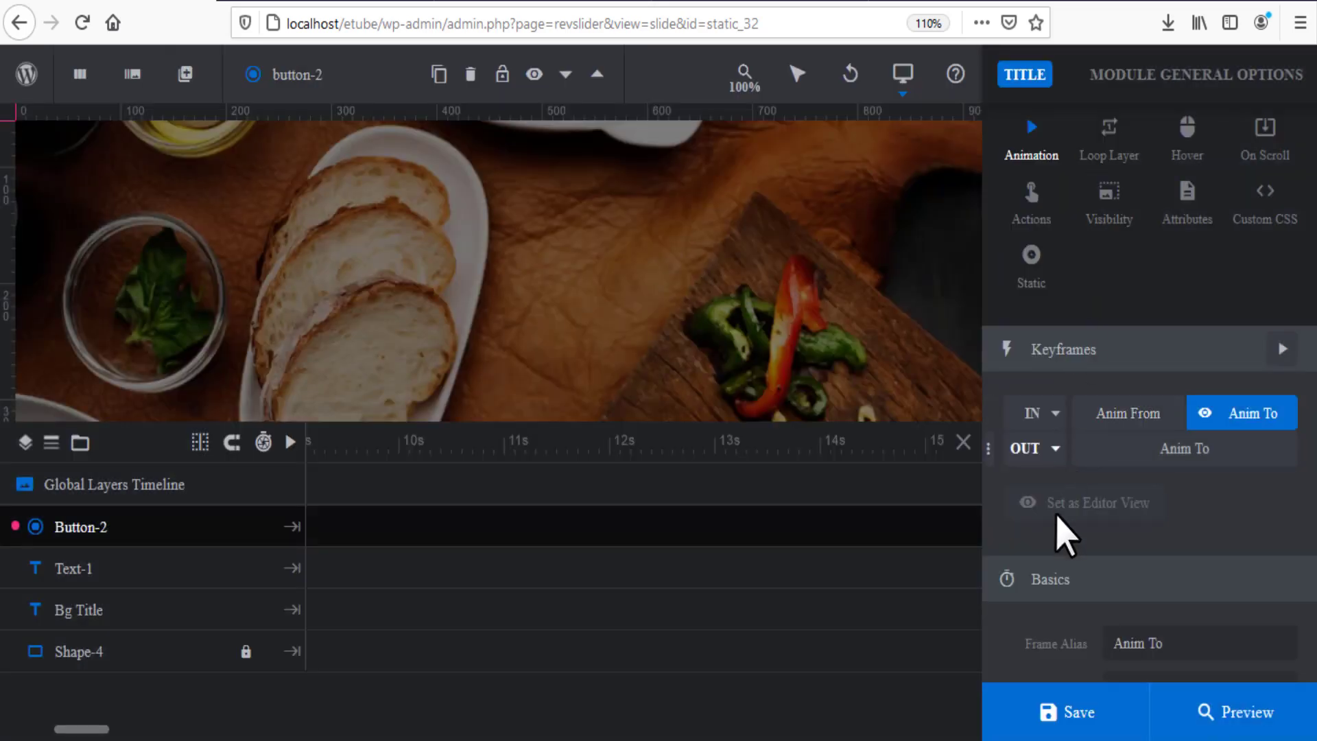
{"action": "left_click", "coordinate": [1077, 717]}
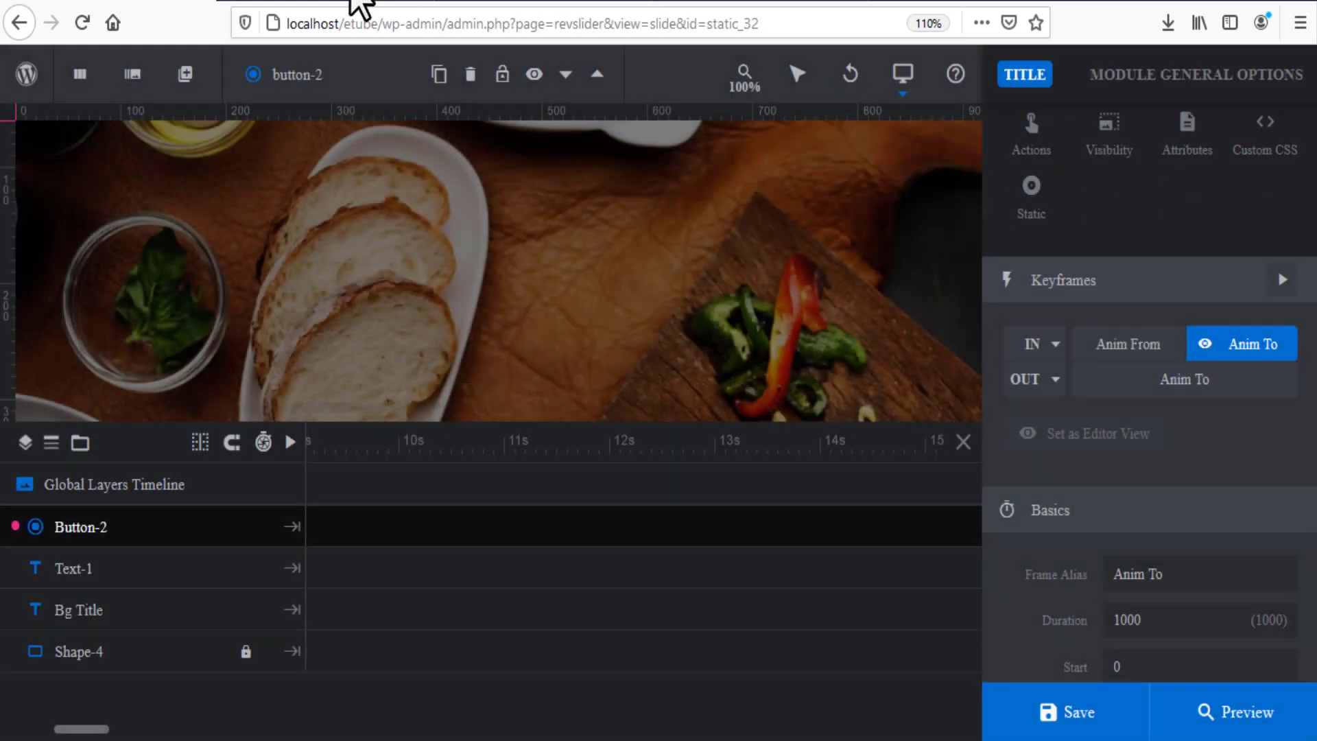
Reload the live home page and test the slider's Click Here button link.
{"action": "left_click", "coordinate": [365, 6]}
{"action": "left_click", "coordinate": [526, 7]}
{"action": "left_click", "coordinate": [683, 6]}
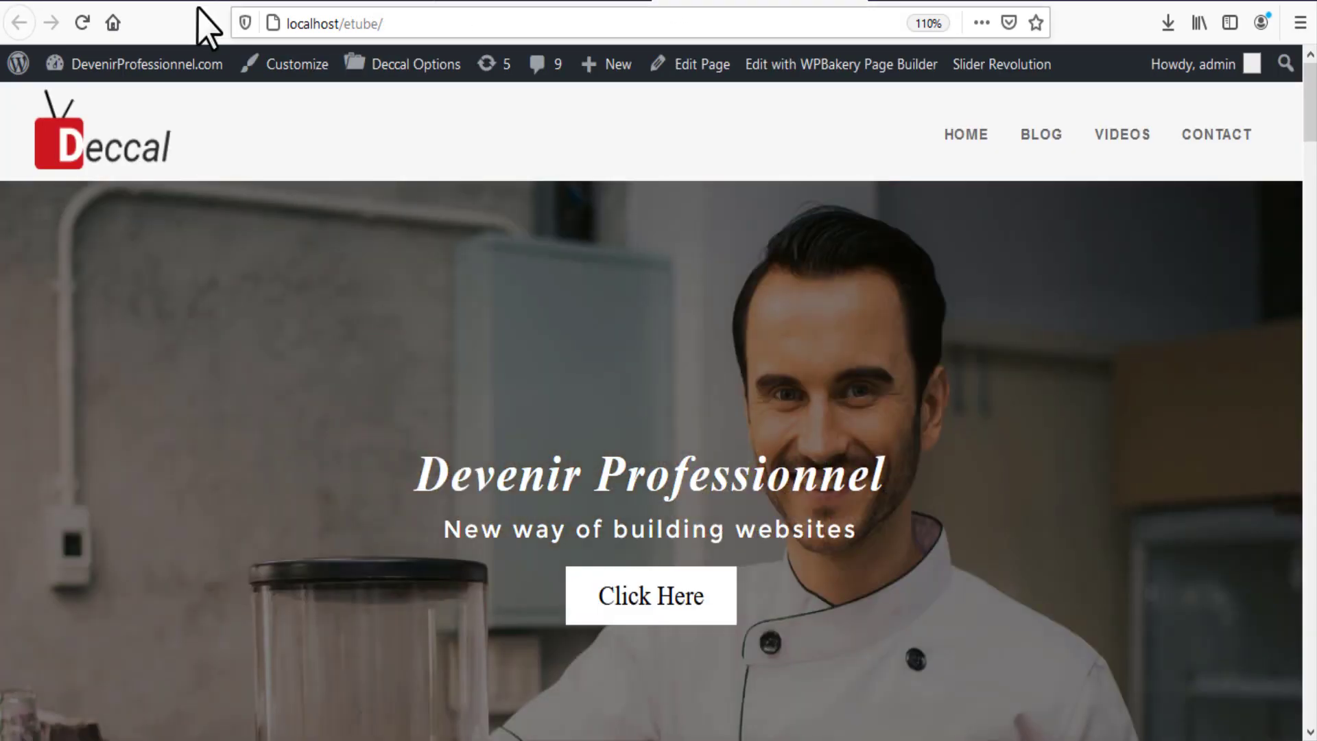
{"action": "left_click", "coordinate": [82, 22]}
{"action": "scroll", "coordinate": [689, 268], "scroll_direction": "down", "scroll_amount": 5}
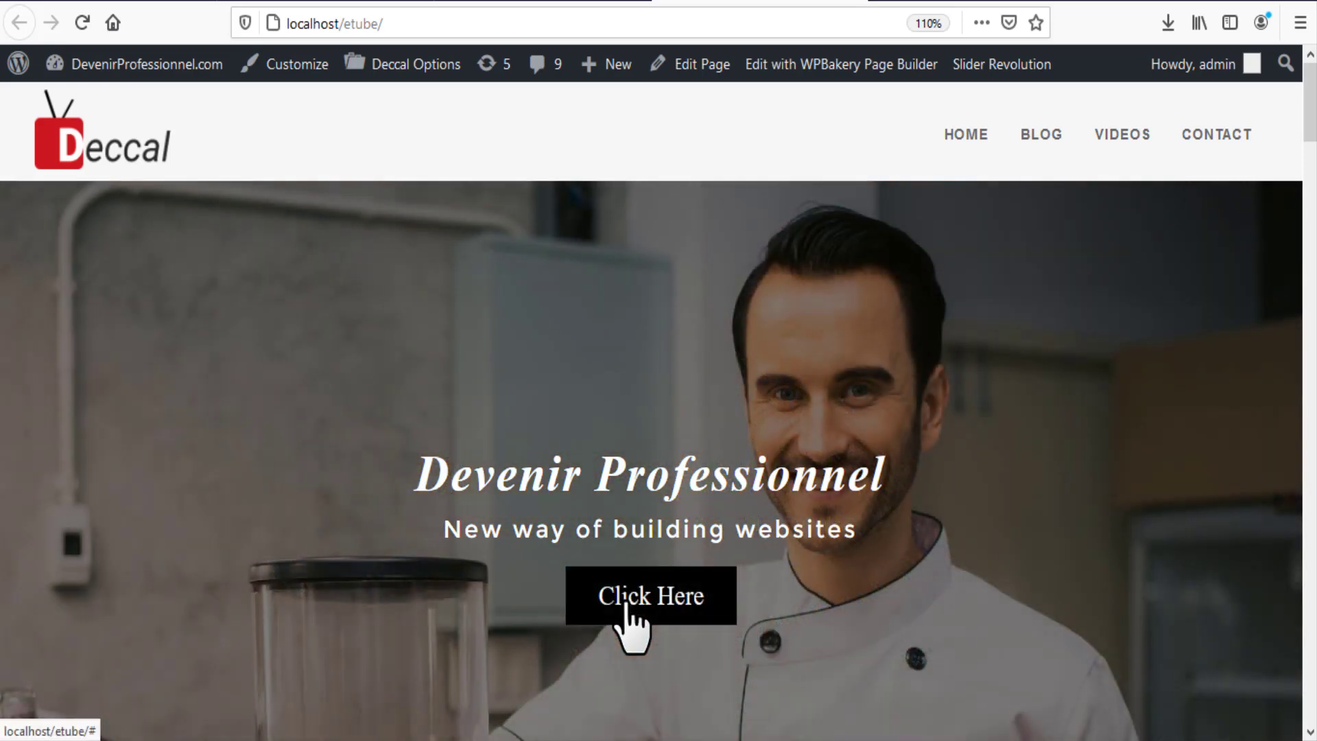
{"action": "left_click", "coordinate": [626, 604]}
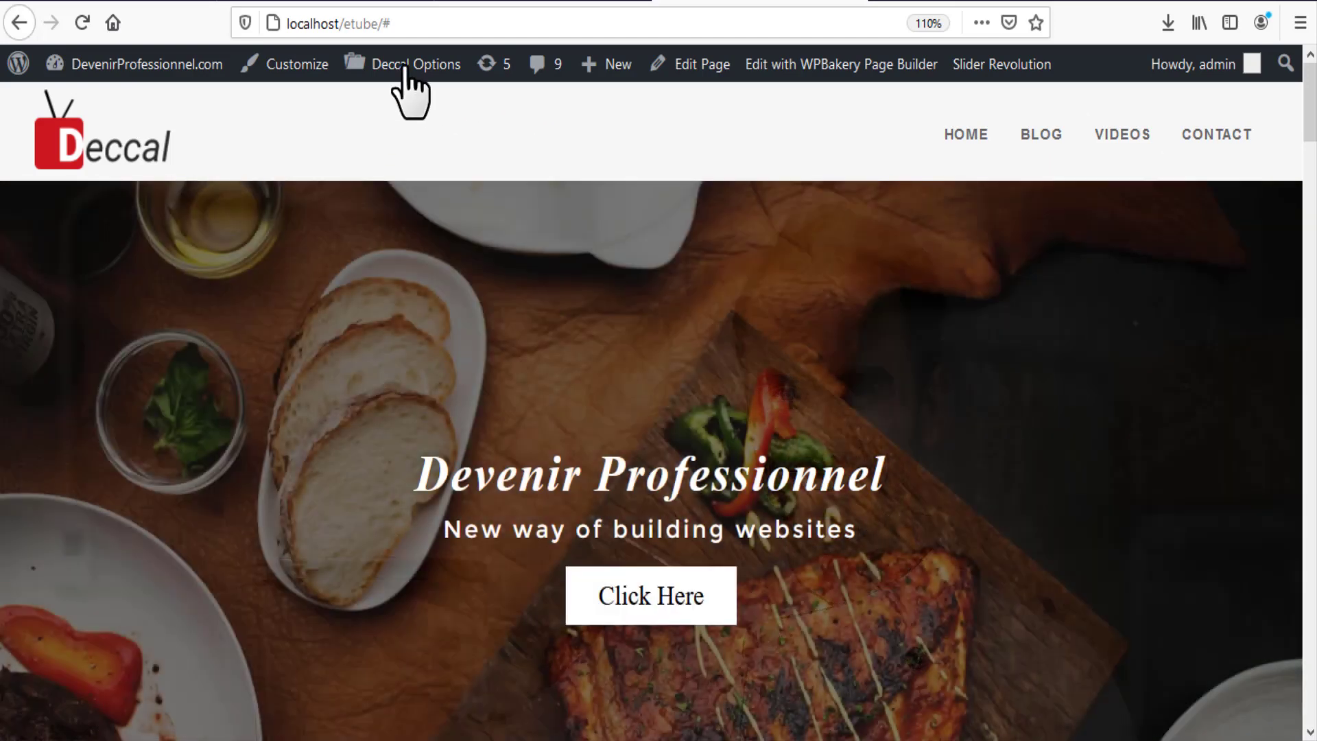
Load localhost/etube/ without the trailing # and examine the slider and the content below it.
{"action": "left_click", "coordinate": [405, 23]}
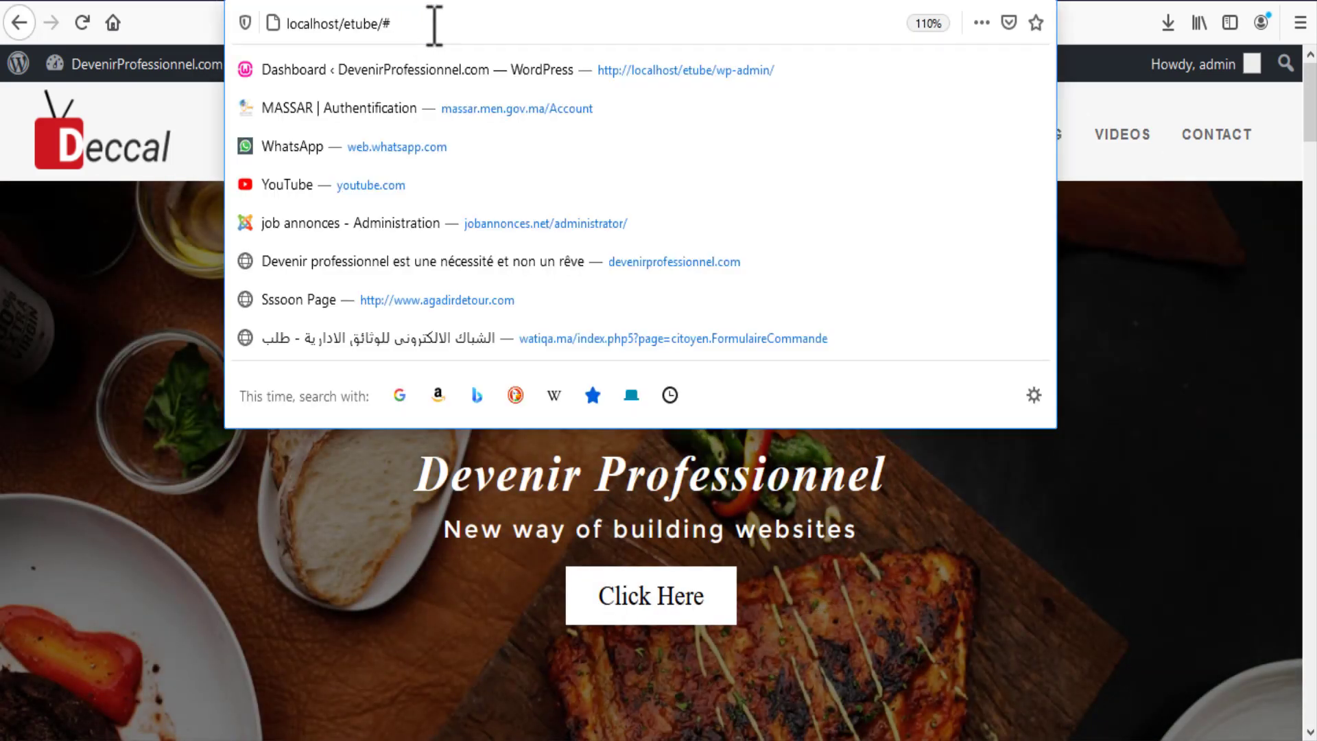
{"action": "key", "text": "BackSpace"}
{"action": "key", "text": "Return"}
{"action": "scroll", "coordinate": [945, 556], "scroll_direction": "down", "scroll_amount": 5}
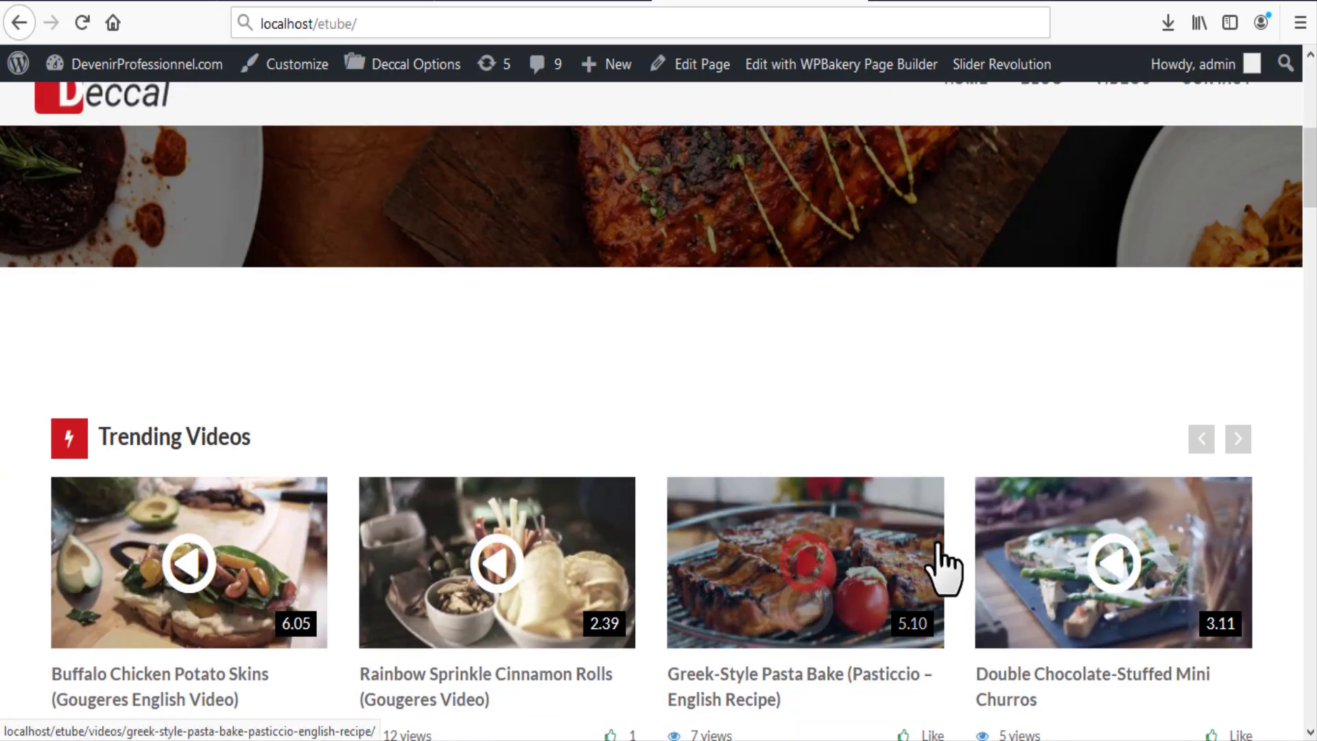
{"action": "scroll", "coordinate": [943, 563], "scroll_direction": "up", "scroll_amount": 5}
{"action": "left_click_drag", "start_coordinate": [1311, 134], "coordinate": [1313, 82]}
{"action": "scroll", "coordinate": [720, 441], "scroll_direction": "down", "scroll_amount": 5}
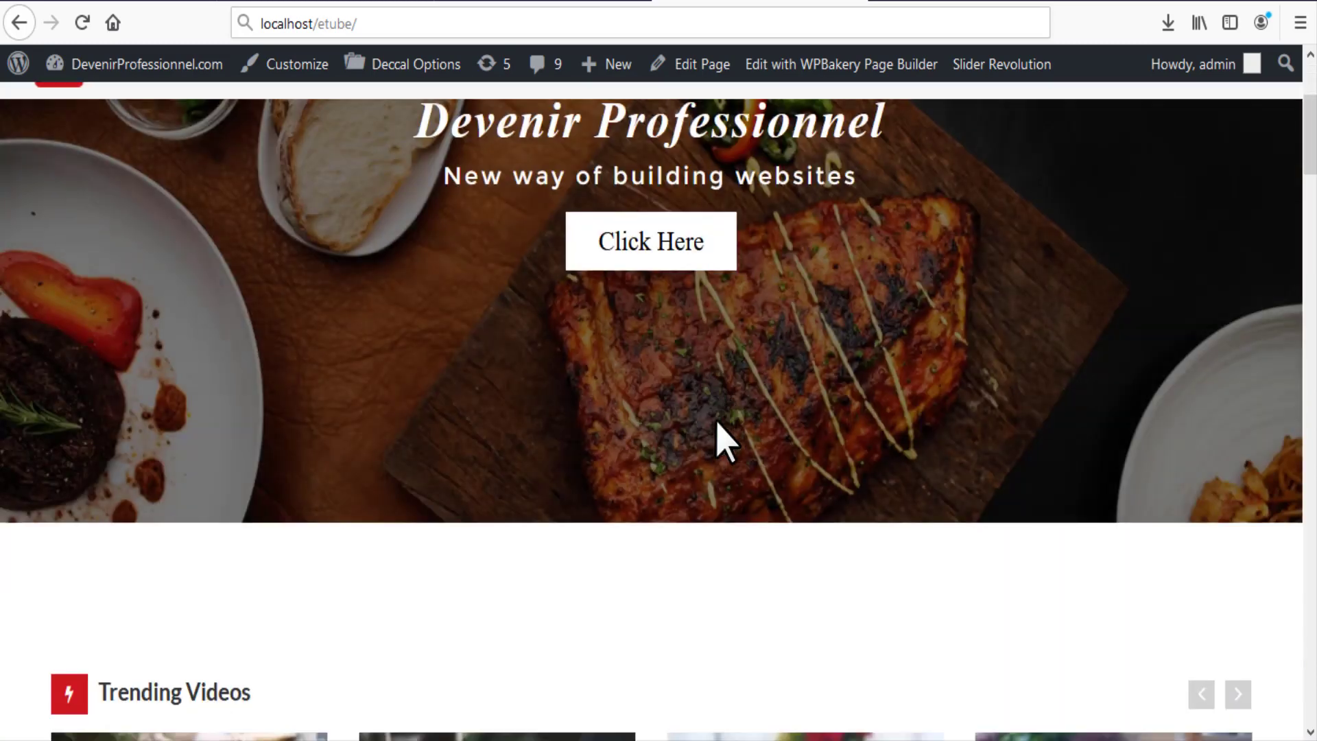